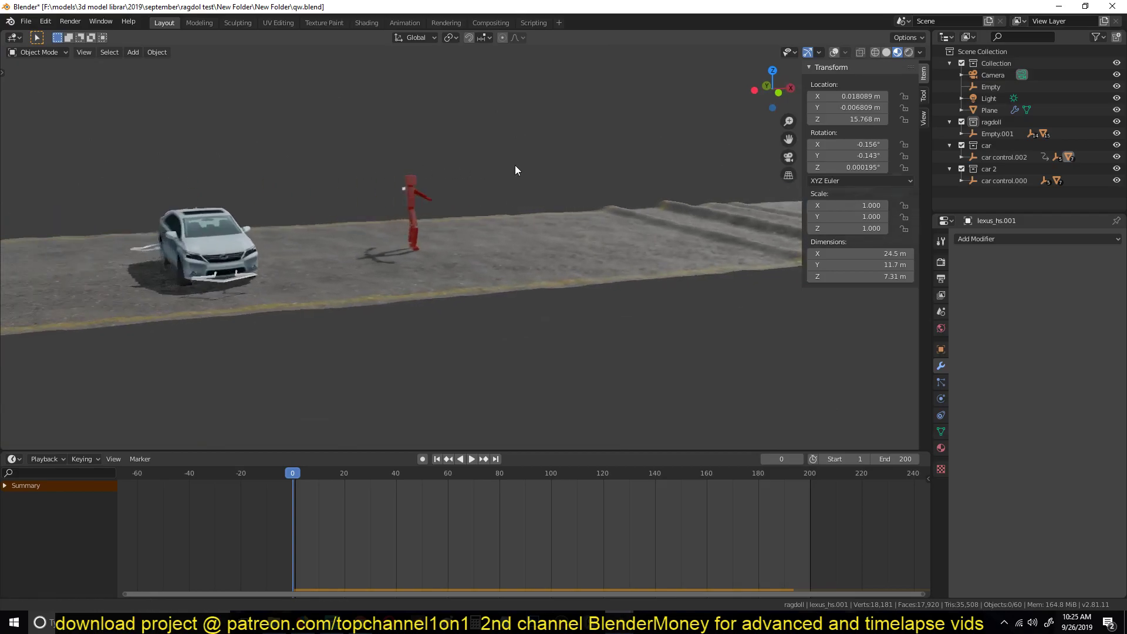
Step: Play the crash animation to preview the cars hitting the ragdoll, and stop playback
key(space)
scroll(387, 191, down, 4)
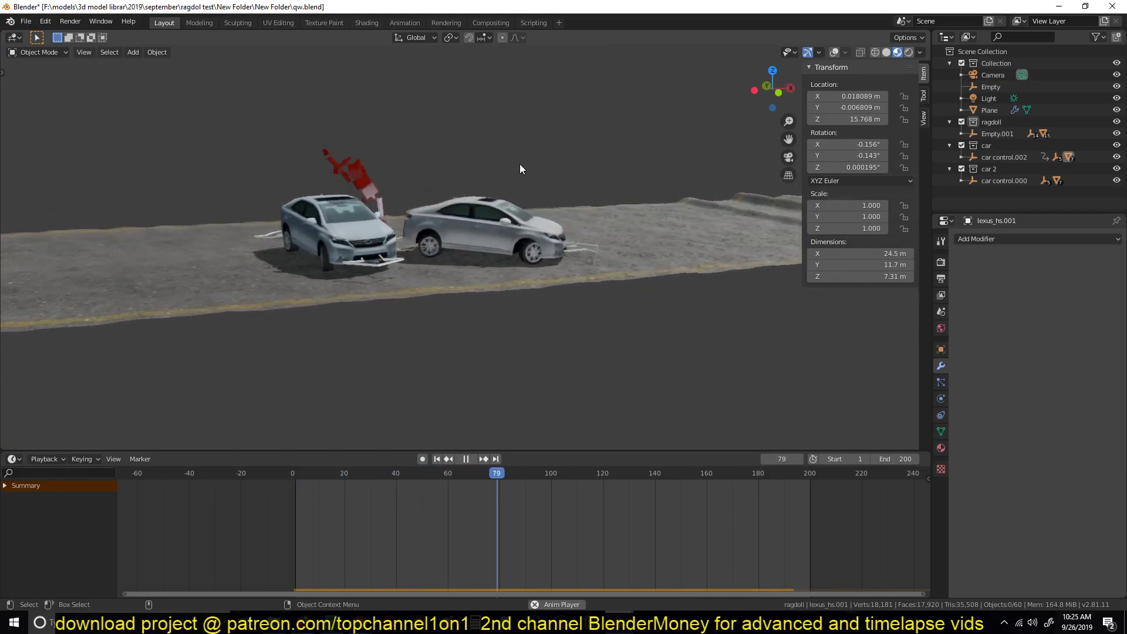
scroll(491, 176, down, 3)
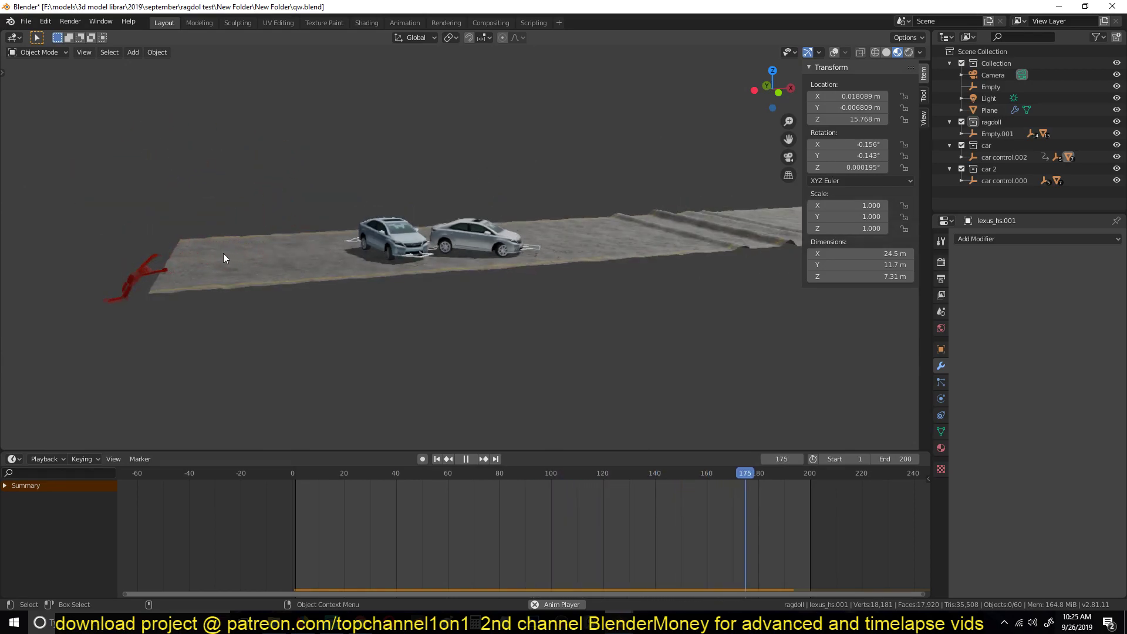
key(Escape)
Step: Turn on the viewport overlays with the car and the bumpy road in view
shift+middle_drag(587, 208, 363, 254)
scroll(363, 253, up, 3)
middle_drag(509, 220, 539, 233)
click(834, 52)
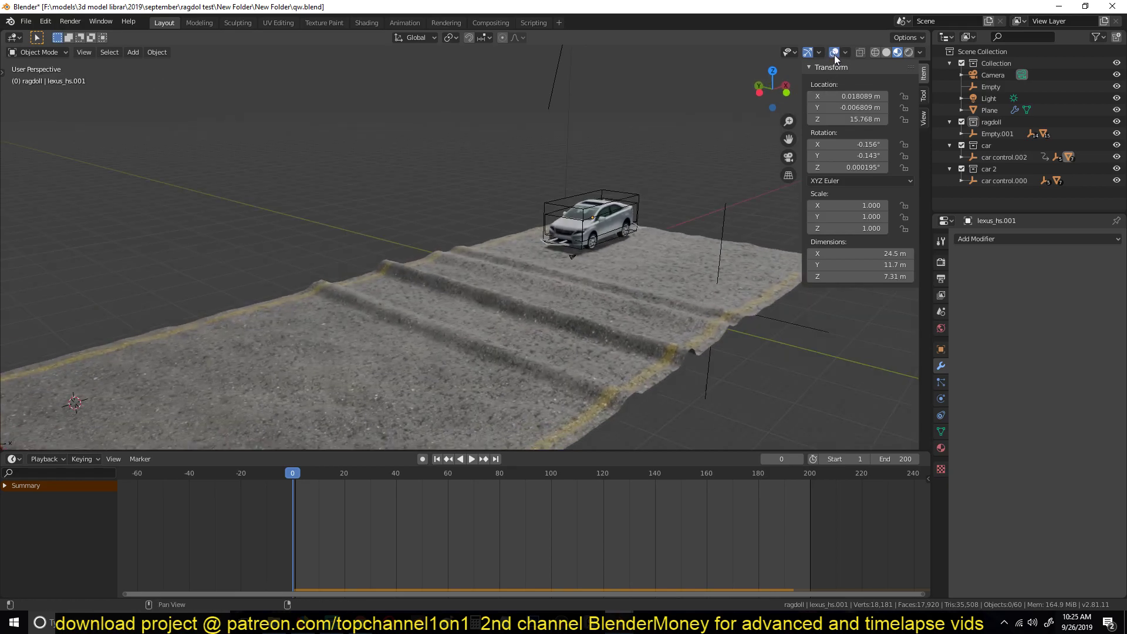
Step: Try Displace modifier strengths of 5 and 6 on the road plane
click(645, 256)
click(1094, 368)
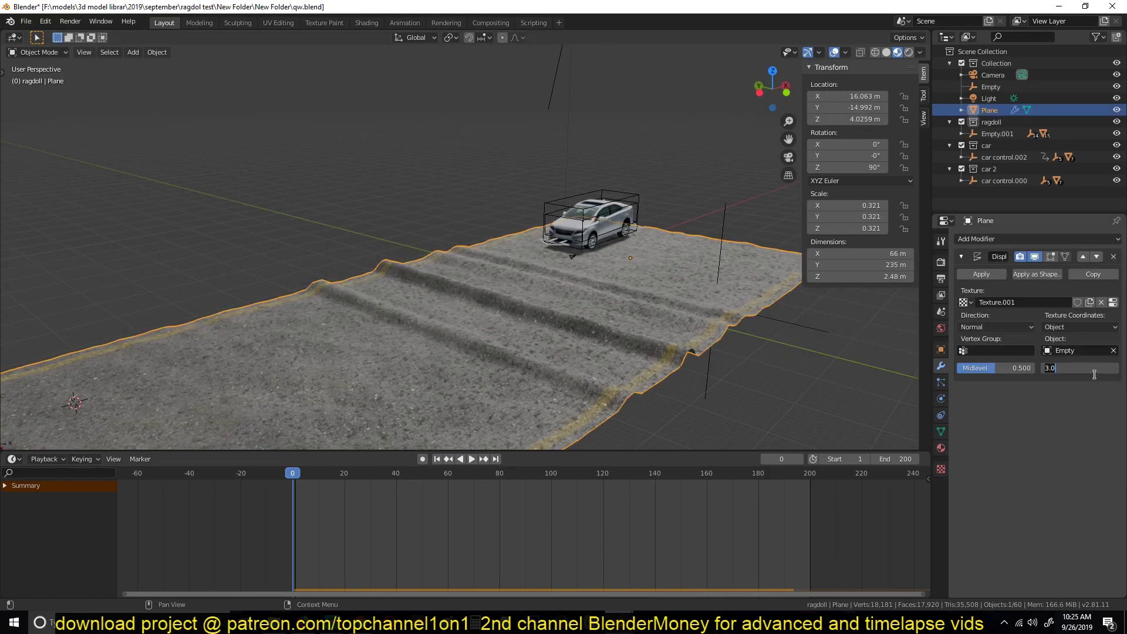
key(Return)
click(1079, 363)
text(5)
key(Return)
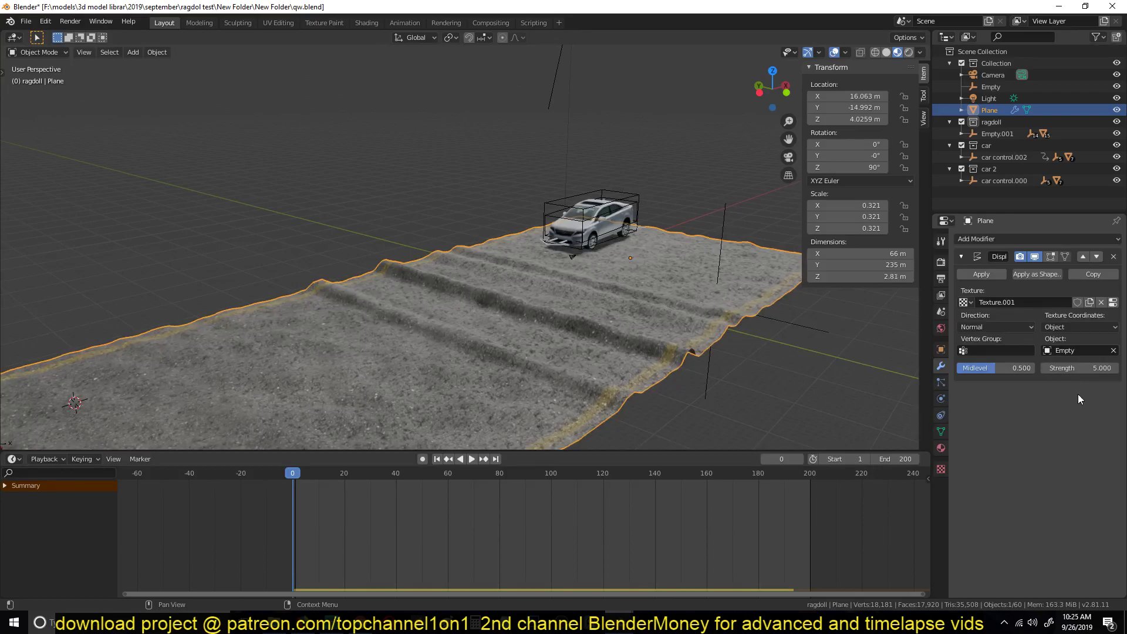
click(1079, 370)
text(6)
key(Return)
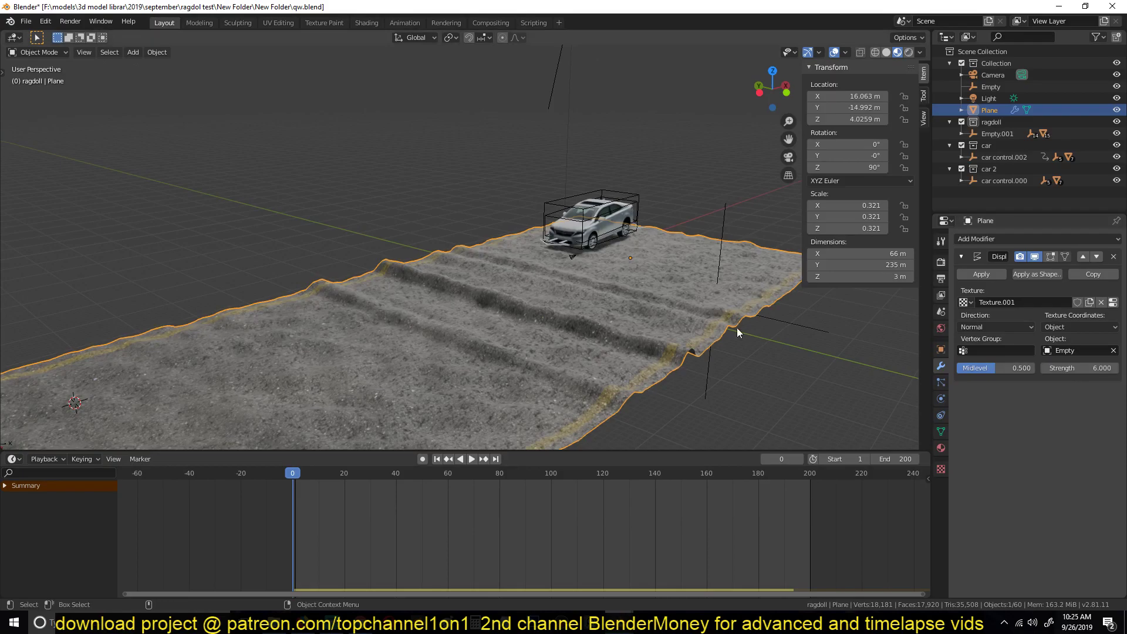
Step: Play the animation to watch the car drive over the rougher road surface
click(692, 180)
key(space)
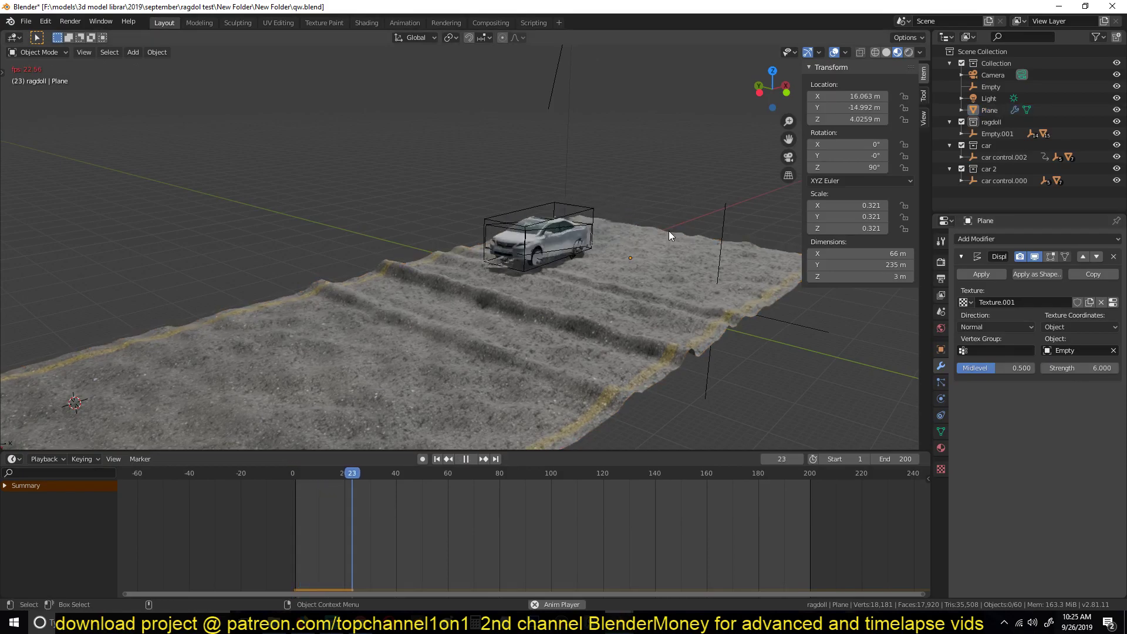
key(Escape)
Step: Set the road's Displace strength to 1 and play the animation on the smoother surface
click(1086, 368)
text(1)
key(Return)
key(space)
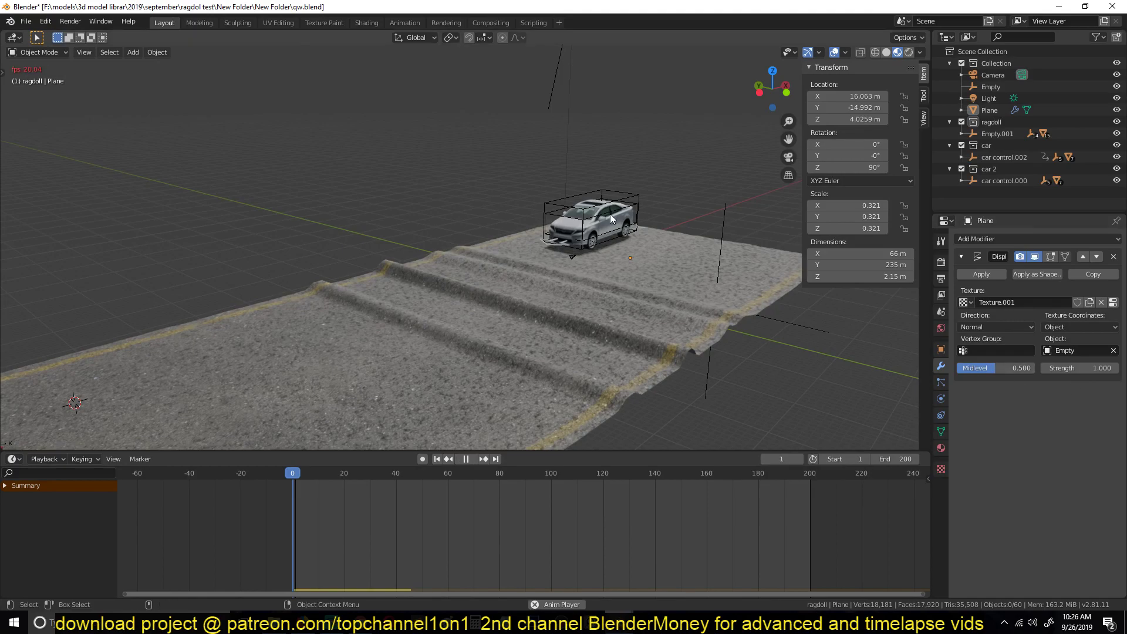
middle_drag(450, 309, 565, 251)
key(space)
Step: Raise a crosswise face loop of the road plane with proportional editing, forming a new bump between the ragdoll and the oncoming car
click(571, 242)
key(Tab)
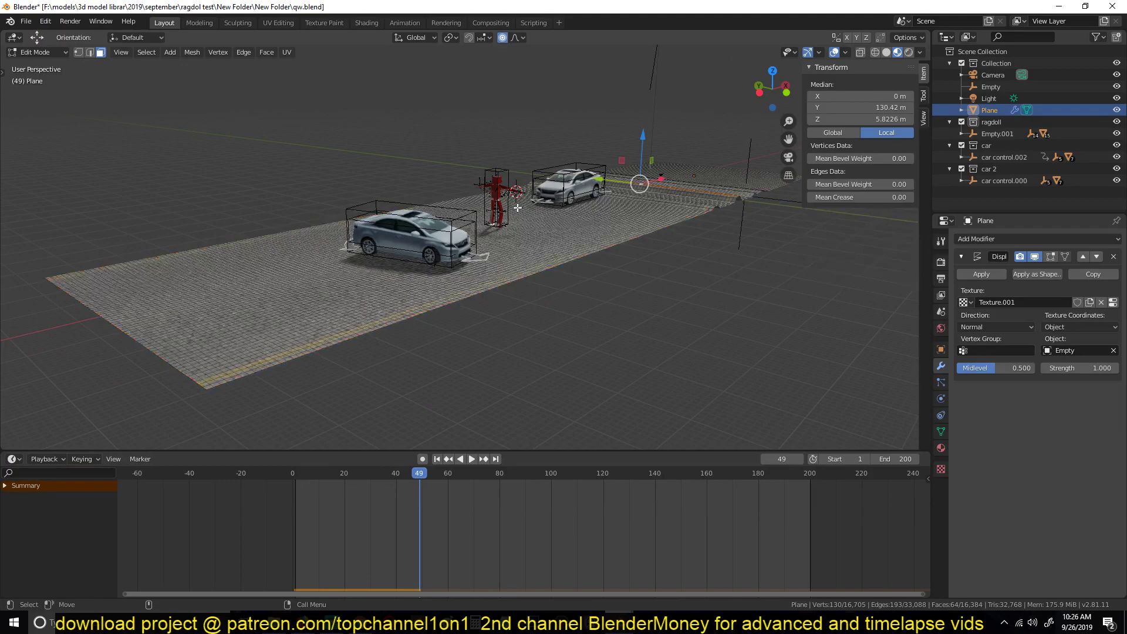
scroll(559, 227, up, 10)
scroll(558, 227, down, 11)
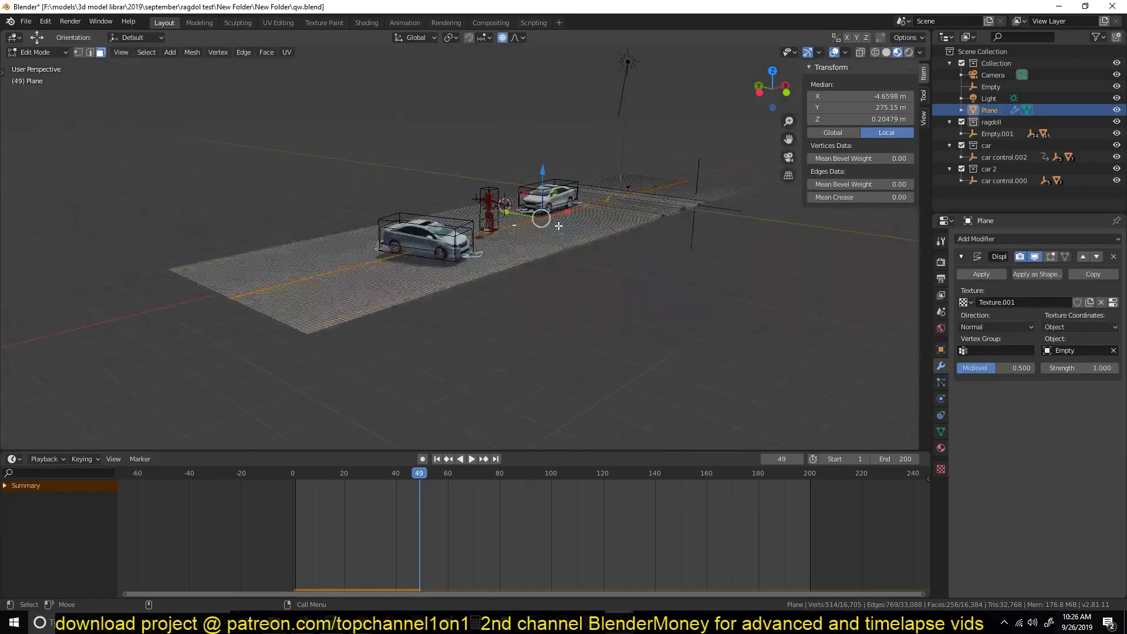
scroll(558, 227, up, 7)
middle_drag(558, 227, 520, 247)
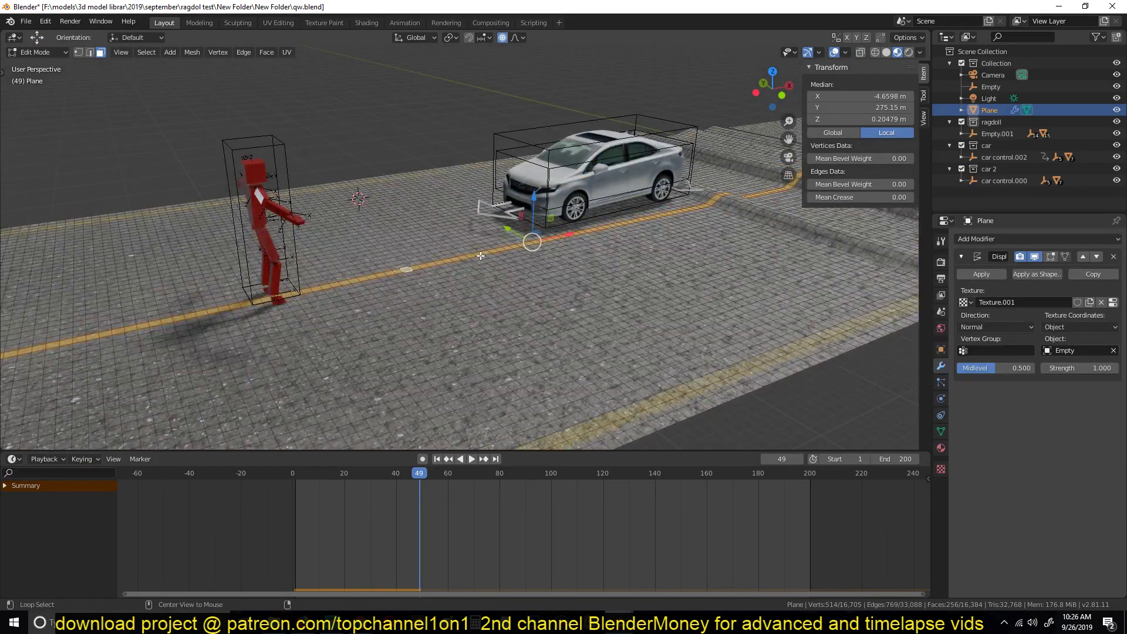
key(ctrl+z)
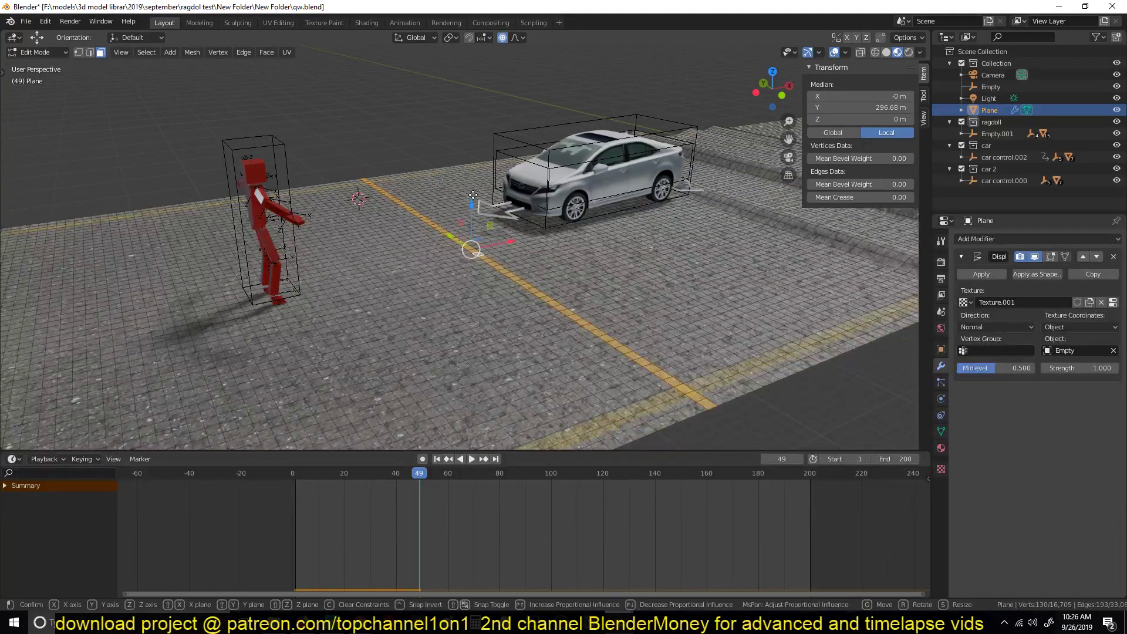
key(Tab)
Step: Play the animation from the start to watch the car cross the new bump and hit the ragdoll
key(space)
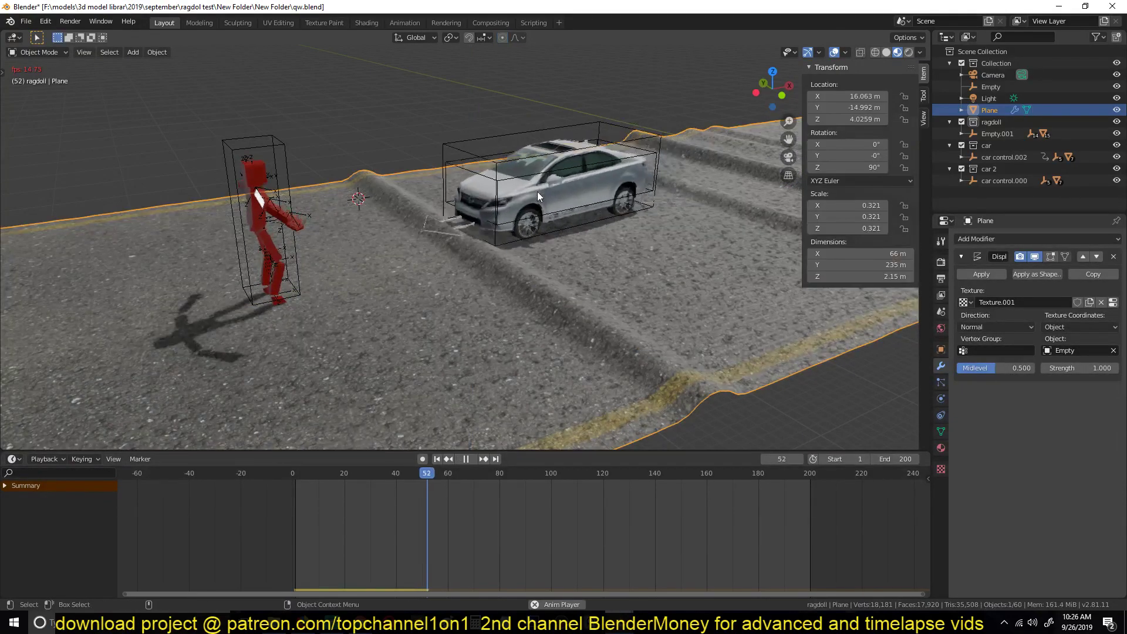
key(Escape)
scroll(435, 204, down, 4)
shift+middle_drag(436, 203, 492, 188)
key(space)
key(Escape)
key(shift+Left)
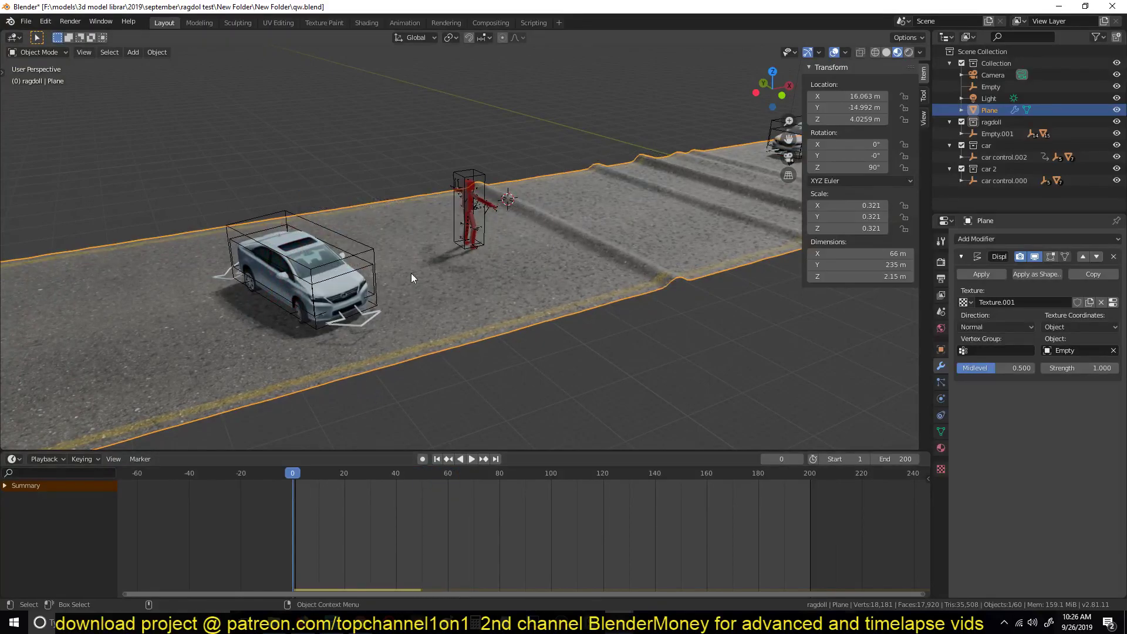
key(space)
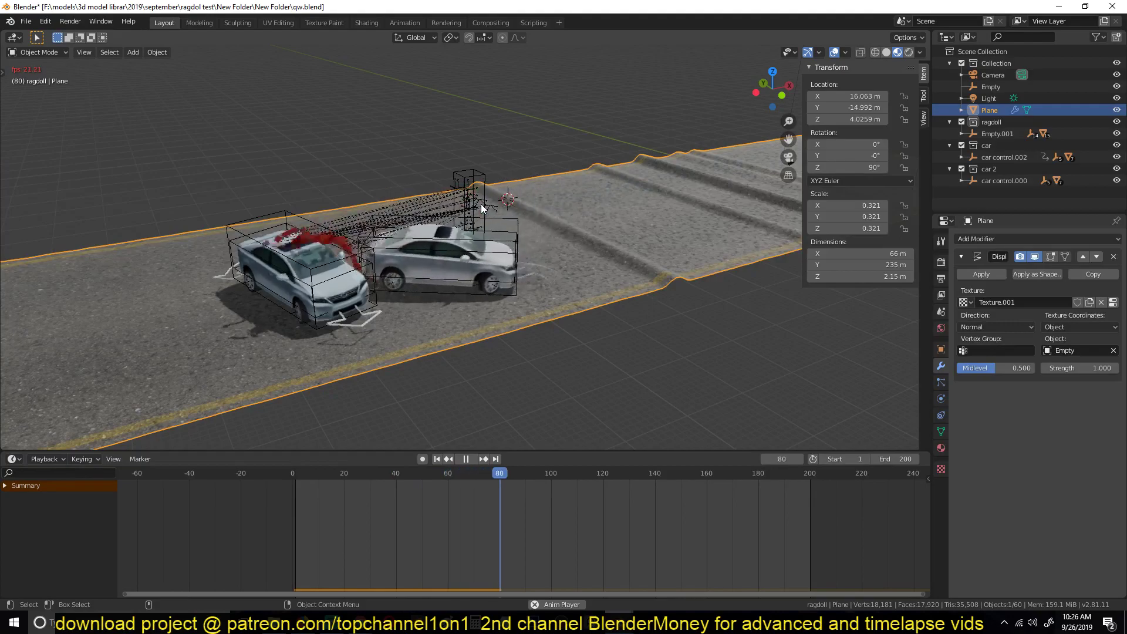
key(Escape)
Step: Select the far car's control empty and its body mesh in turn
middle_drag(480, 203, 408, 232)
click(671, 189)
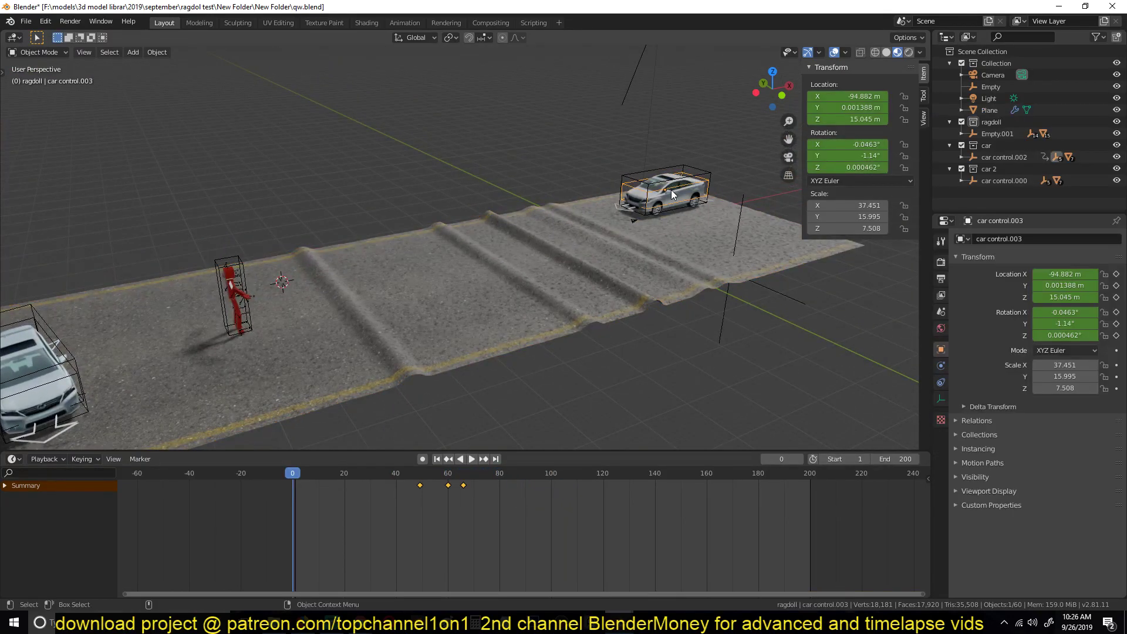
click(677, 202)
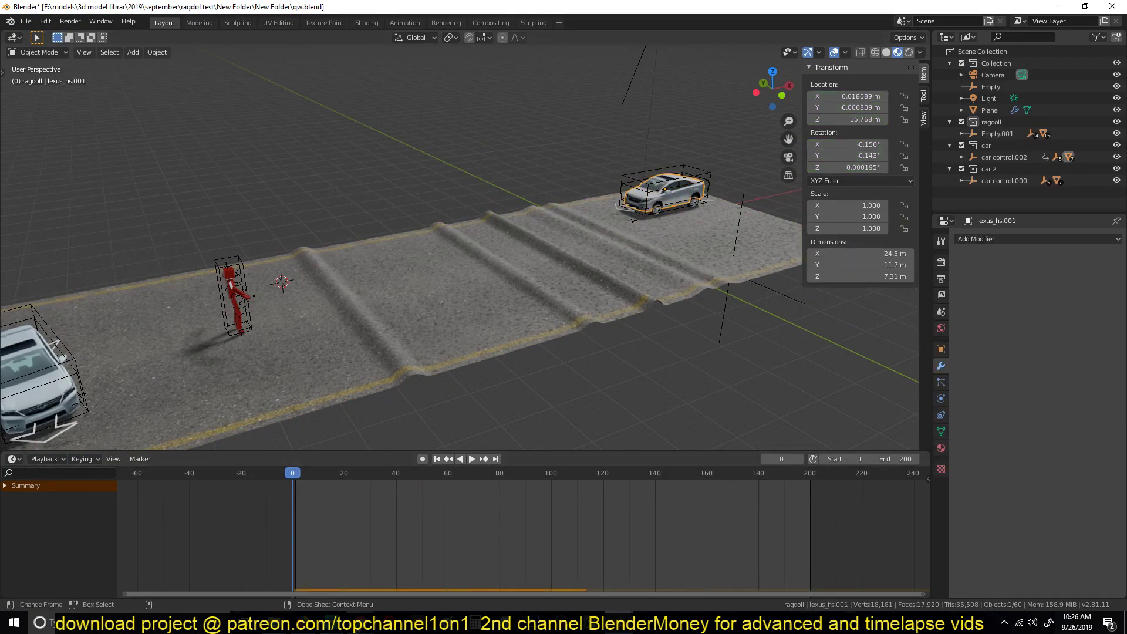
Step: Switch to the browser to view the BlenderMoney channel's uploads, and return to the ragdoll scene in Blender
click(423, 573)
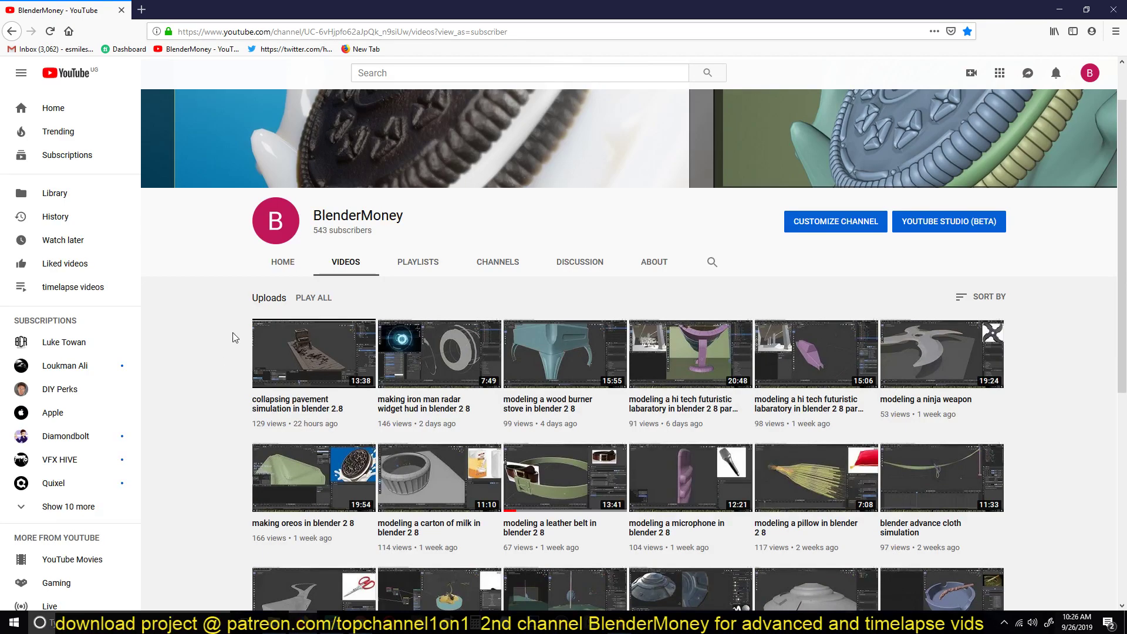
click(619, 623)
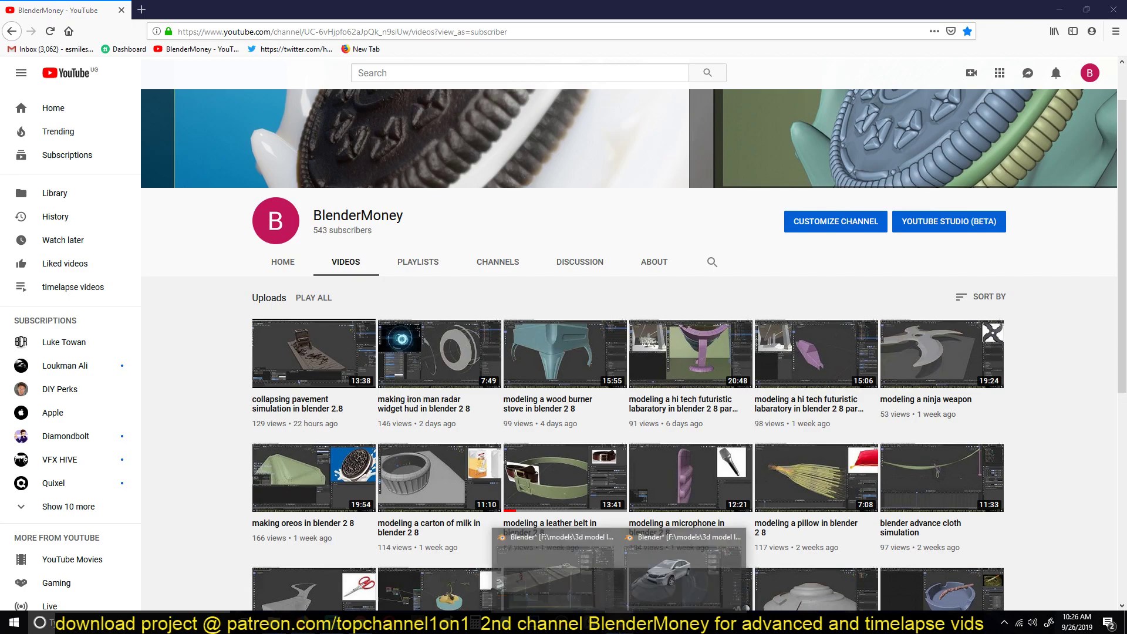
click(562, 581)
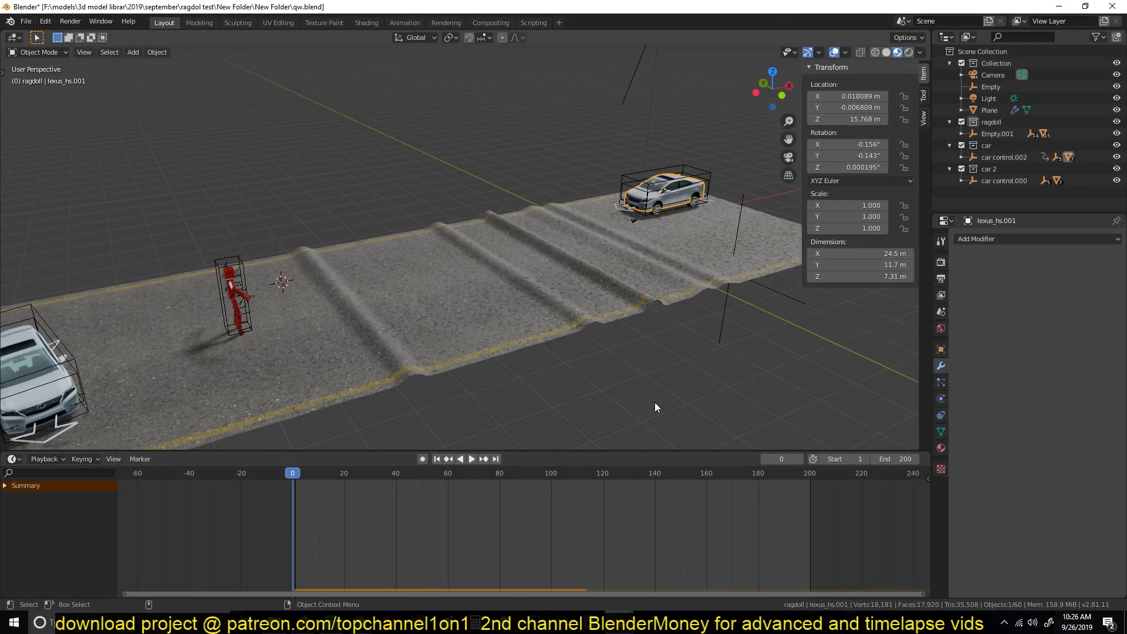
click(303, 621)
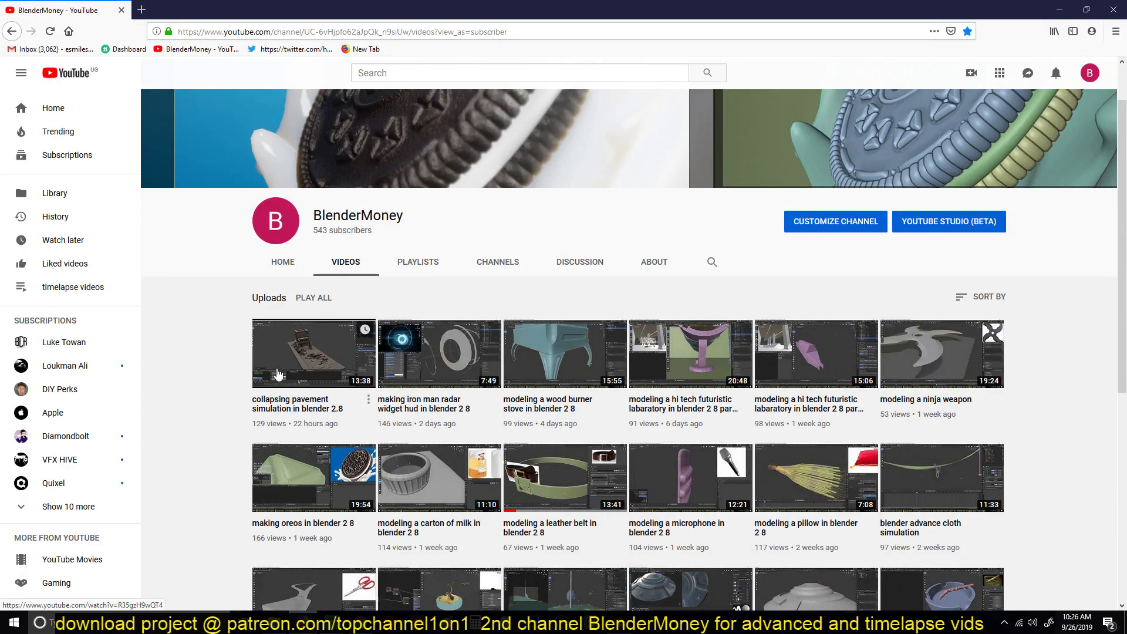
mouse_move(619, 622)
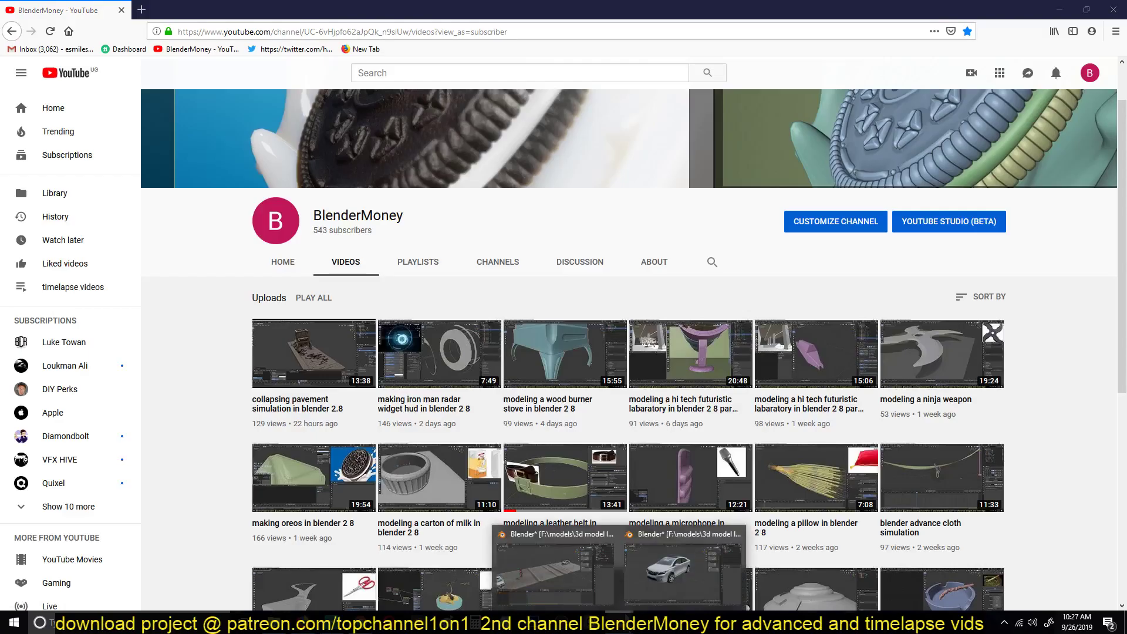
click(575, 572)
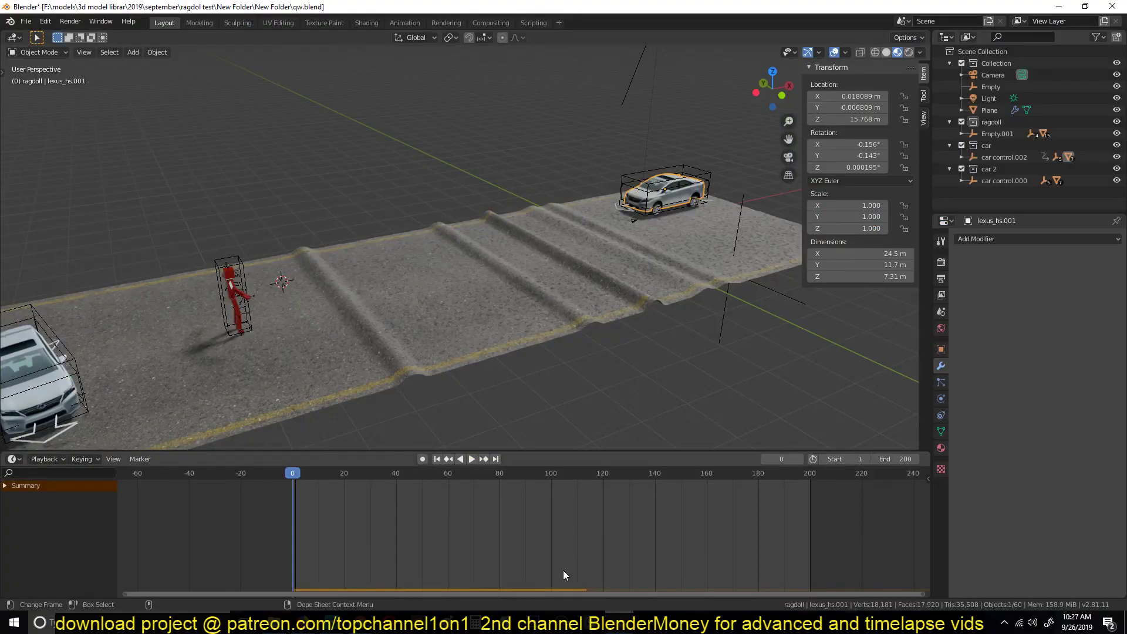
Step: Switch to the other Blender window containing the car rig test file
scroll(459, 368, down, 2)
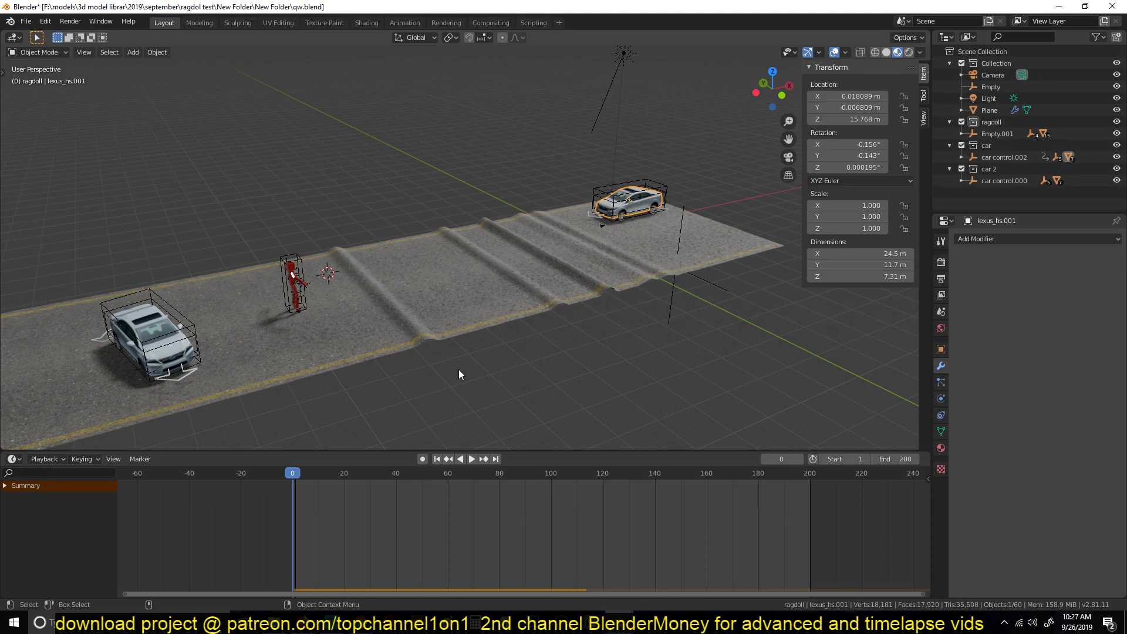
middle_drag(459, 368, 519, 392)
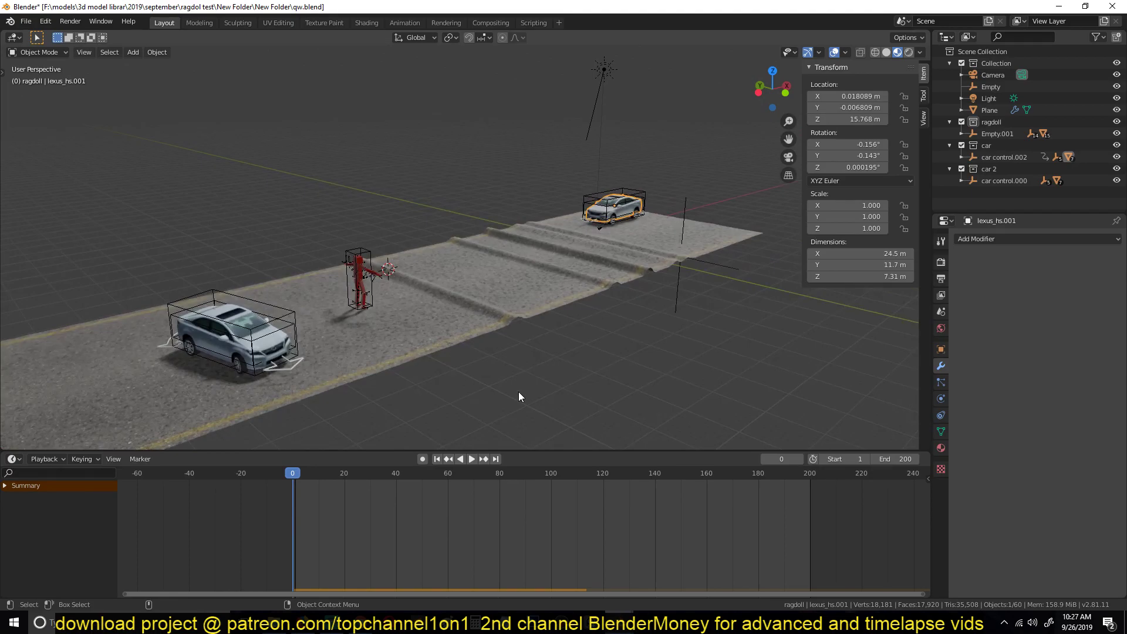
middle_drag(536, 372, 576, 392)
mouse_move(621, 623)
click(649, 570)
middle_drag(597, 435, 543, 375)
Step: Inspect the car mesh and its underside in Edit Mode, returning to Object Mode
click(499, 304)
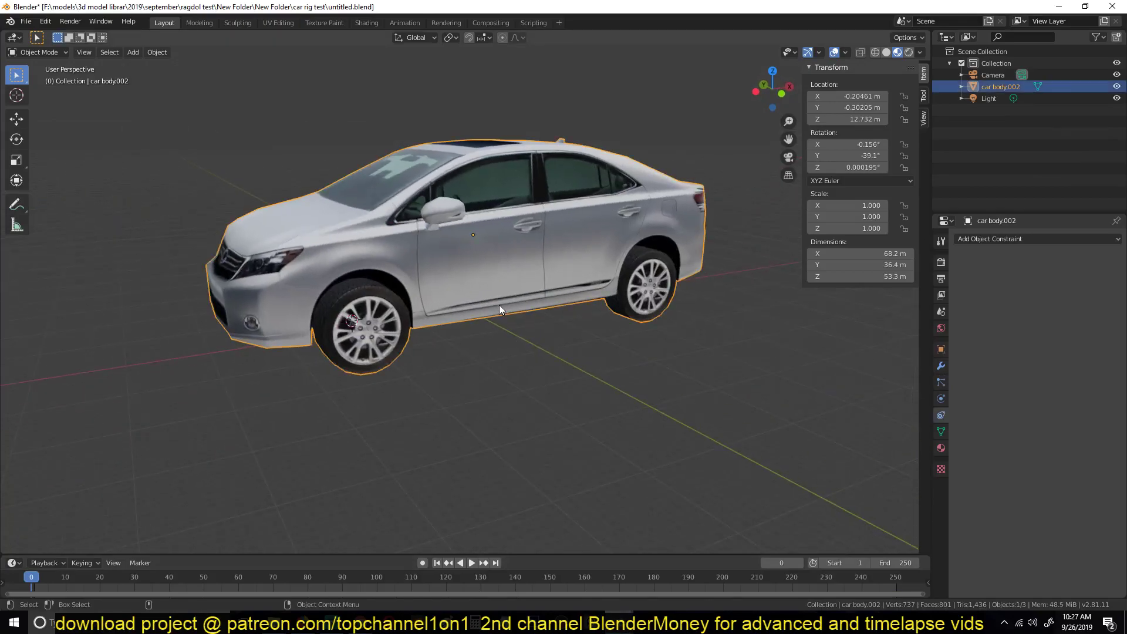
key(Tab)
middle_drag(476, 316, 504, 259)
click(432, 231)
key(Tab)
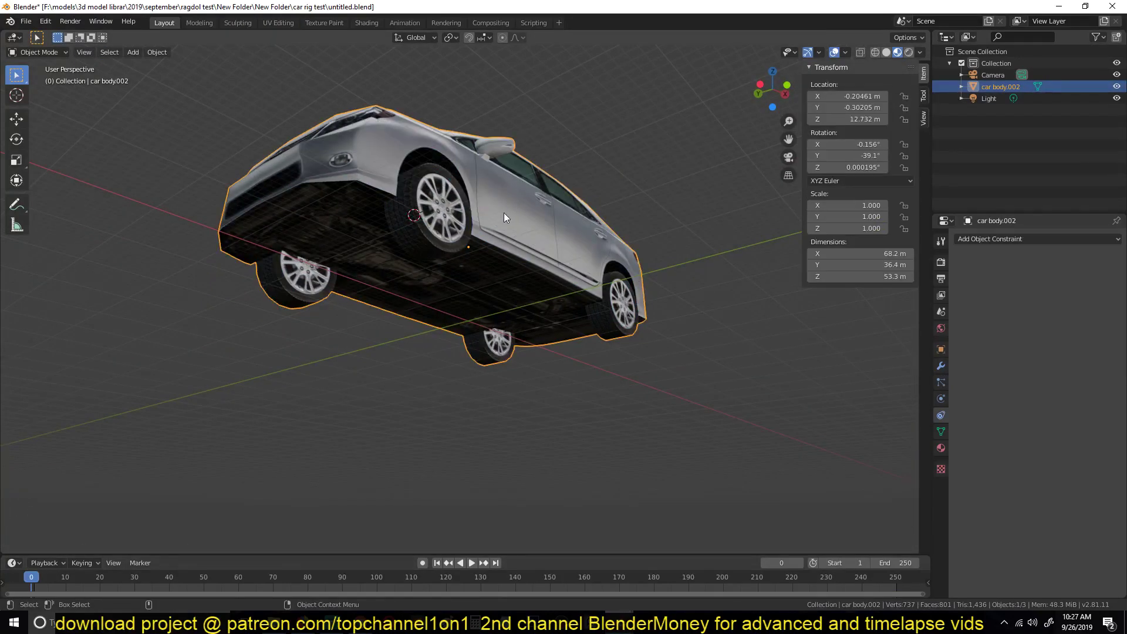
Step: Select one face on each of the four wheels of the car mesh in Edit Mode
key(Tab)
click(497, 231)
middle_drag(498, 232, 479, 257)
click(415, 272)
shift+click(312, 303)
middle_drag(372, 281, 493, 335)
shift+click(521, 338)
shift+click(631, 299)
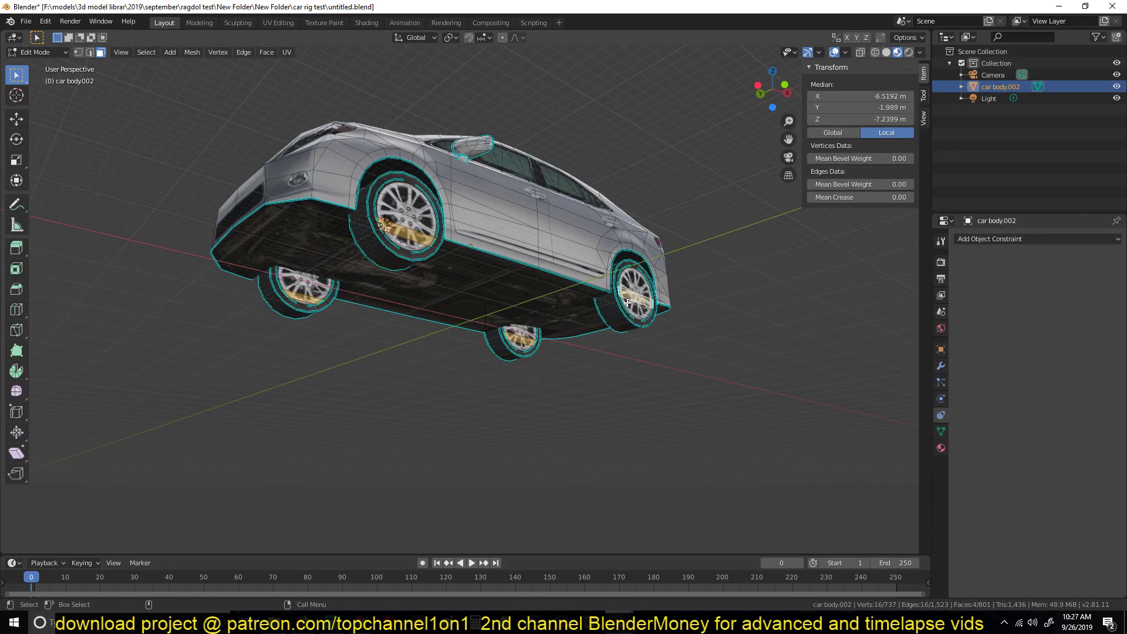
middle_drag(631, 299, 436, 203)
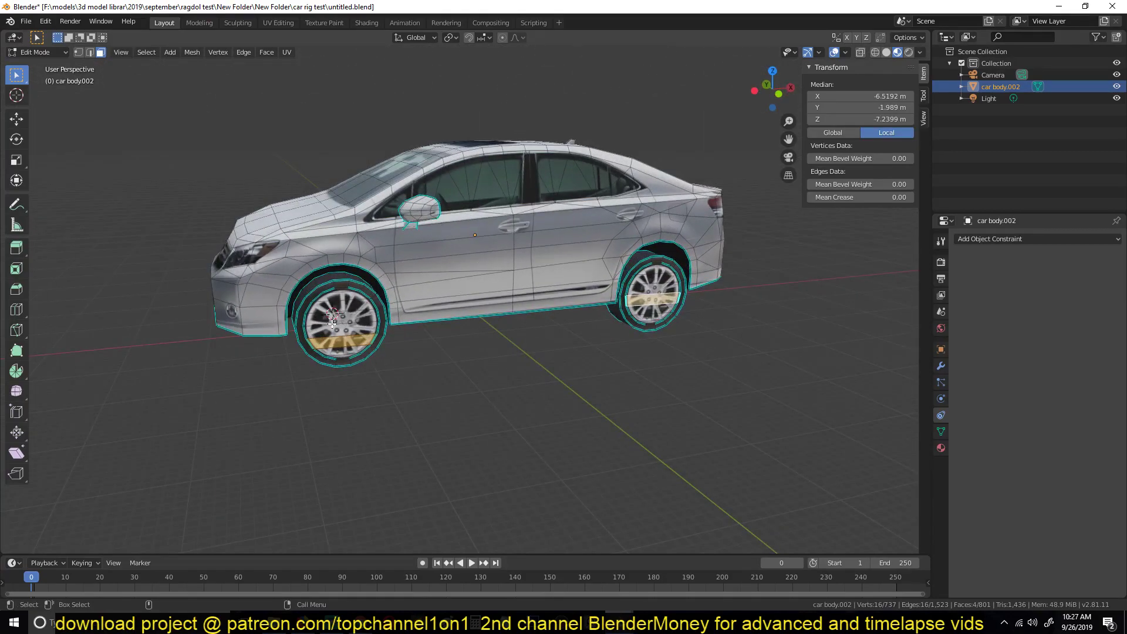
Step: Extend the selection to all linked wheel geometry and separate it from the car body by selection
middle_drag(332, 323, 415, 270)
middle_drag(560, 336, 597, 390)
key(ctrl+l)
key(p)
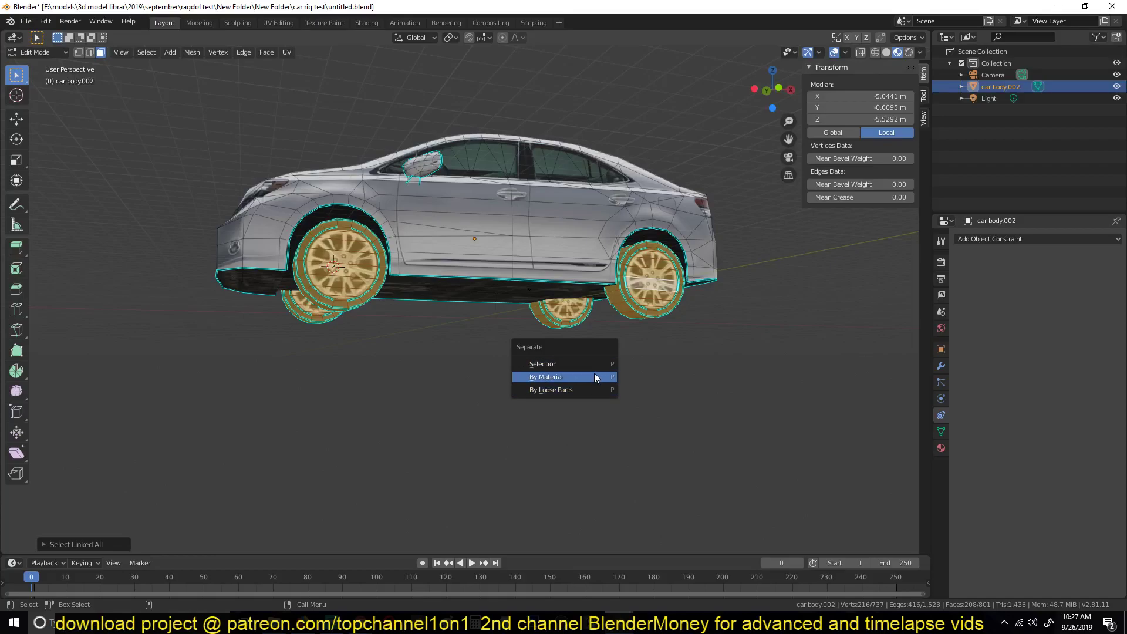
click(594, 364)
key(Tab)
Step: Try moving the wheels object and the car body independently, cancelling each move
click(377, 289)
mouse_move(413, 318)
middle_down()
mouse_move(533, 314)
mouse_move(415, 329)
middle_up()
key(g)
right_click(474, 269)
click(474, 270)
key(g)
right_click(525, 194)
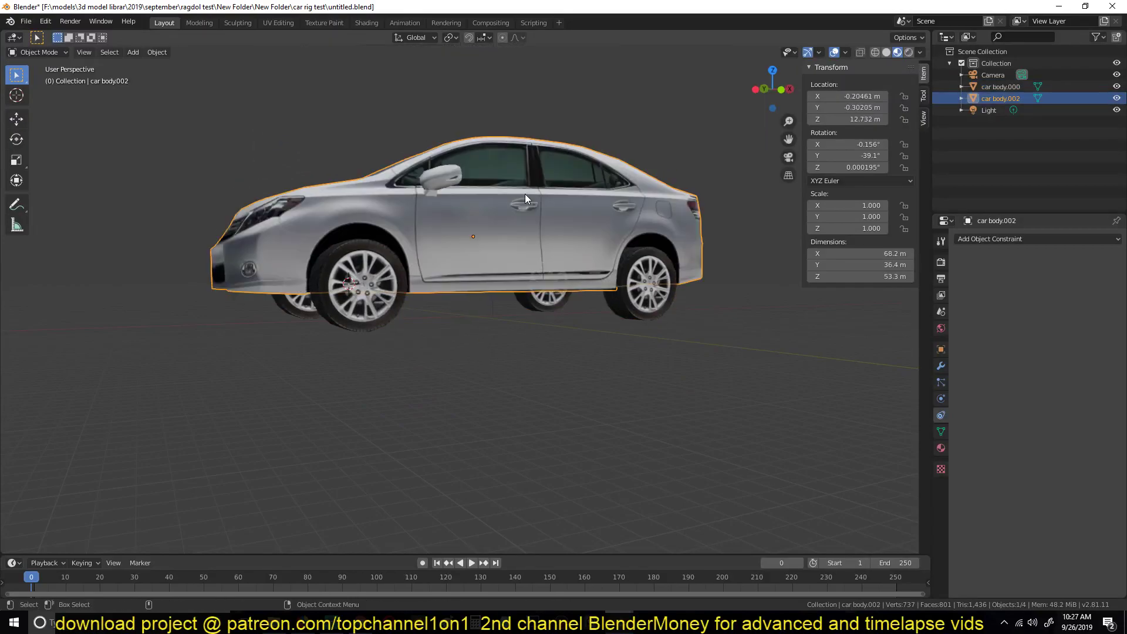
Step: Isolate the wheels object by hiding everything else in the scene
click(553, 306)
scroll(553, 309, down, 3)
middle_drag(552, 311, 403, 319)
scroll(511, 334, up, 3)
key(shift+h)
Step: Select the whole wheels mesh and separate it by loose parts into individual wheel objects
key(Tab)
key(a)
middle_drag(448, 349, 523, 358)
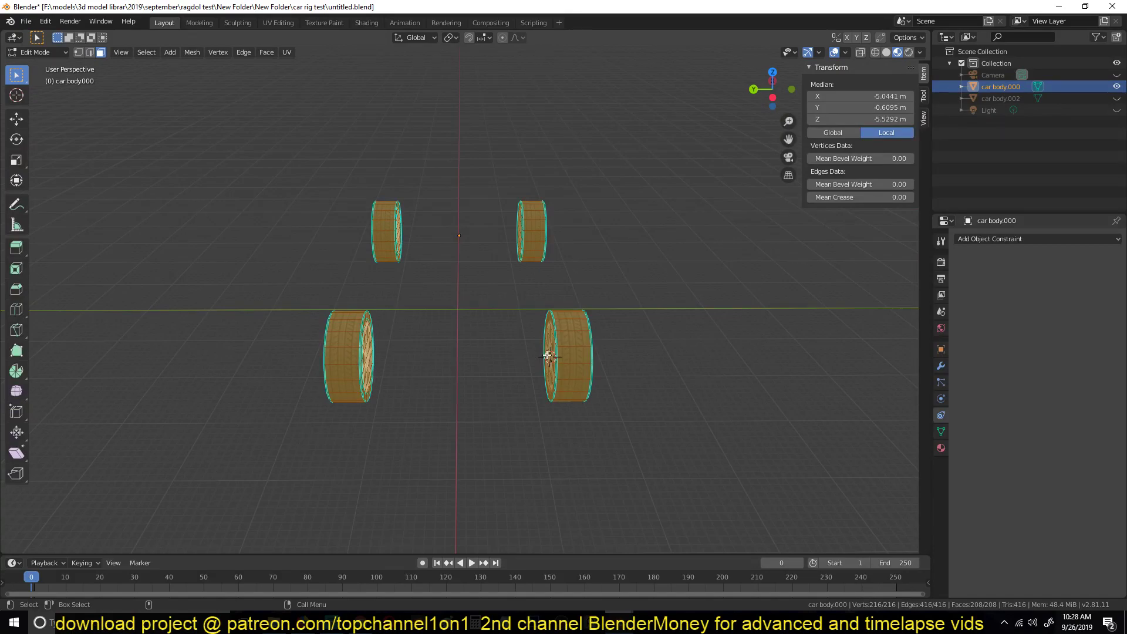
key(Tab)
key(Tab)
key(p)
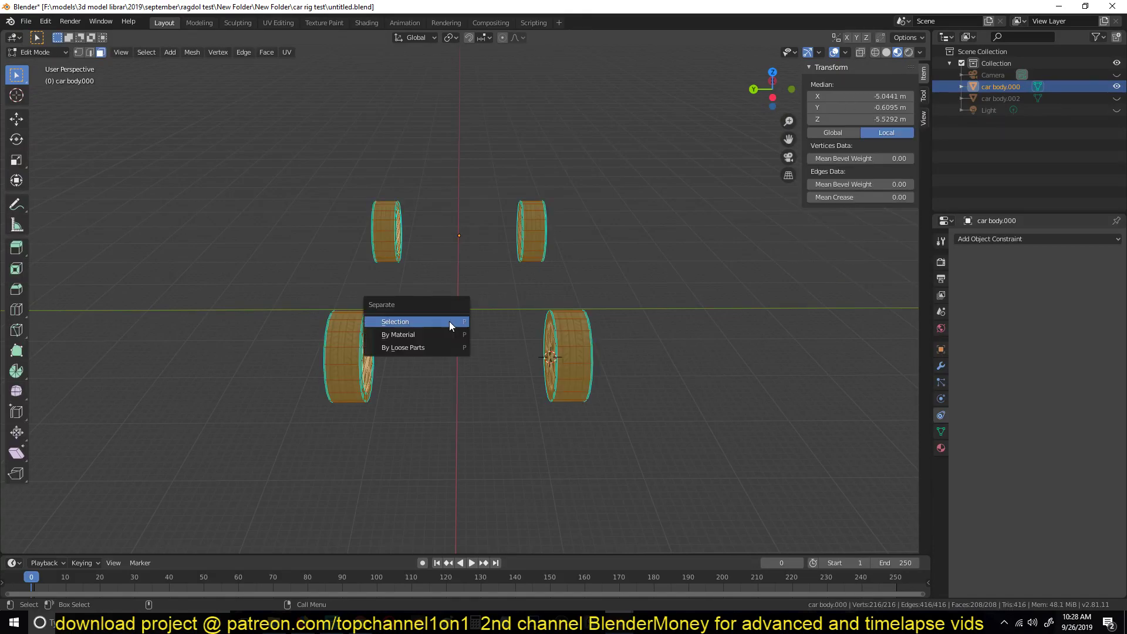
click(434, 349)
key(Tab)
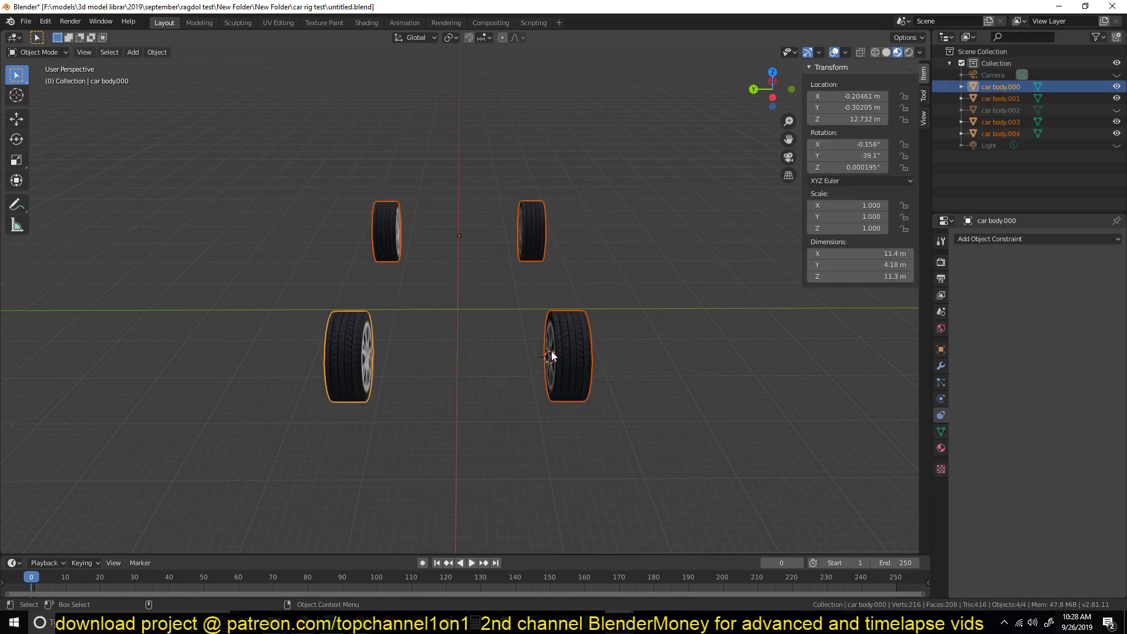
Step: Select each of the four wheels in turn to check that they are individual objects
click(551, 351)
click(522, 218)
click(382, 235)
click(347, 360)
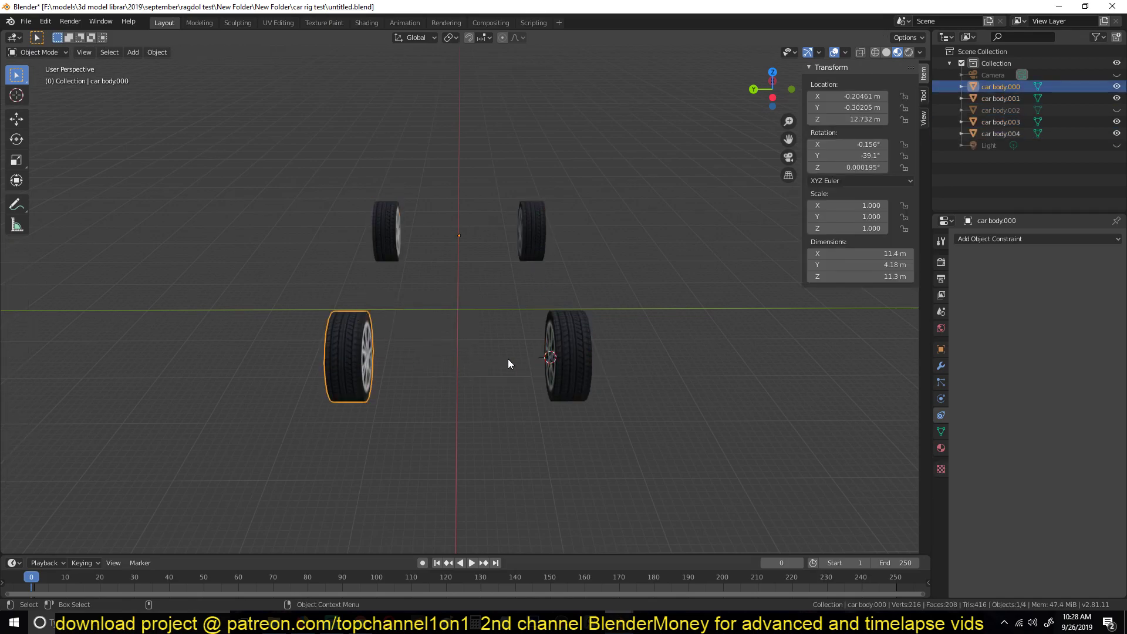
Step: Go through the four separated wheels once more, selecting each one and viewing them from the side
click(545, 355)
click(526, 229)
click(383, 232)
click(350, 358)
click(524, 253)
middle_drag(524, 259, 495, 290)
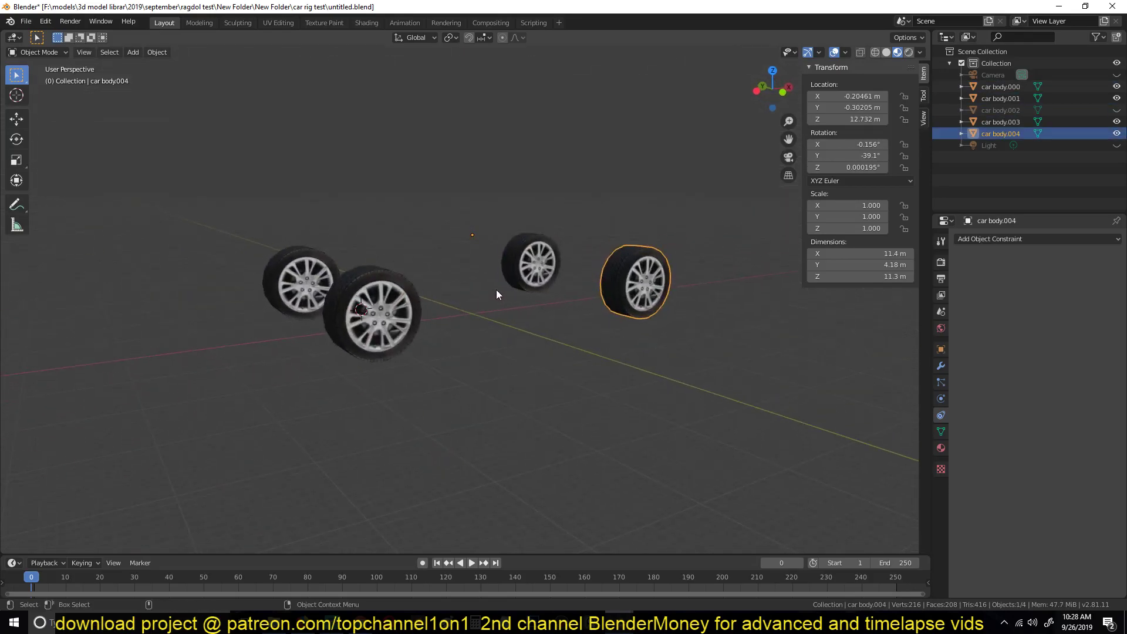
Step: Unhide the rest of the scene and check that each wheel and the car body can be selected separately
key(alt+h)
click(394, 326)
middle_drag(394, 325, 485, 363)
scroll(463, 347, up, 3)
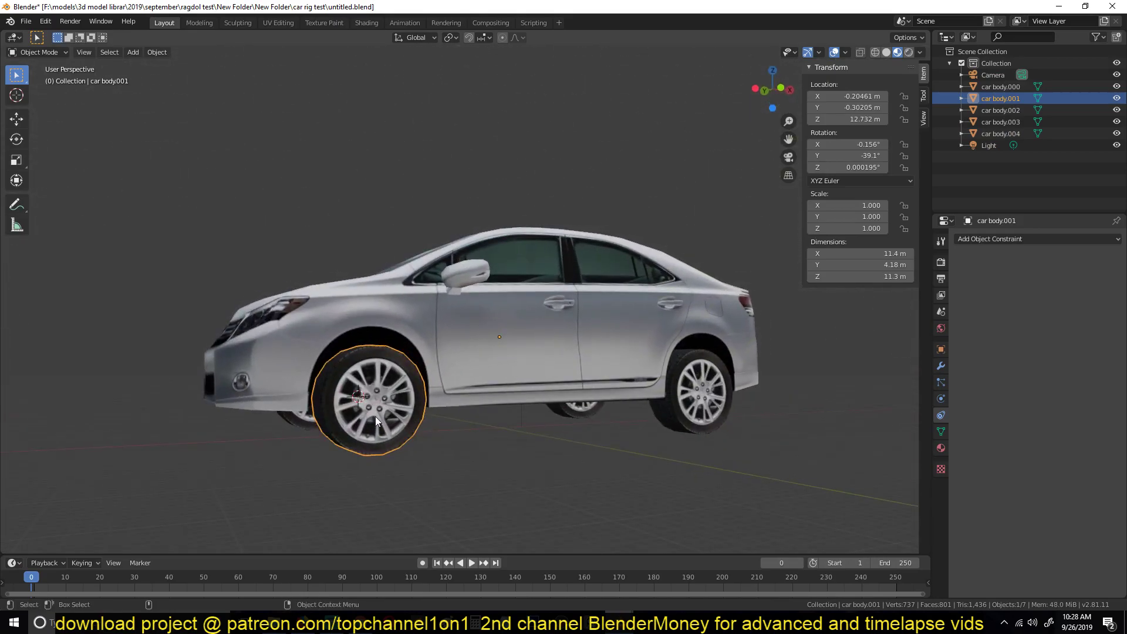
click(297, 428)
click(560, 417)
click(668, 416)
click(601, 340)
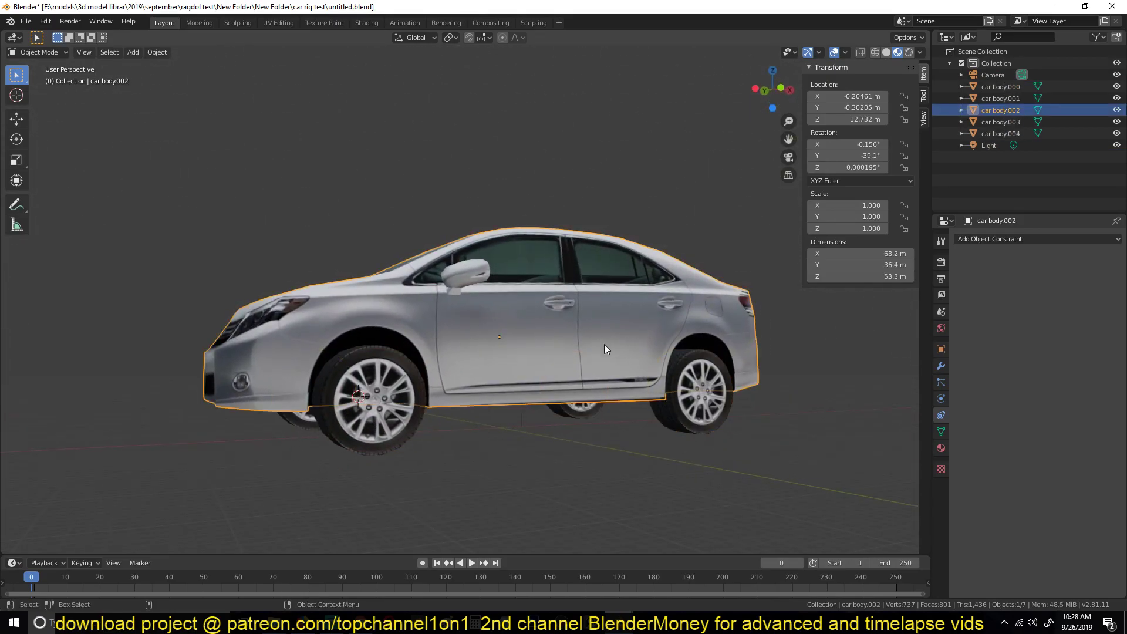
middle_drag(518, 339, 416, 364)
click(417, 363)
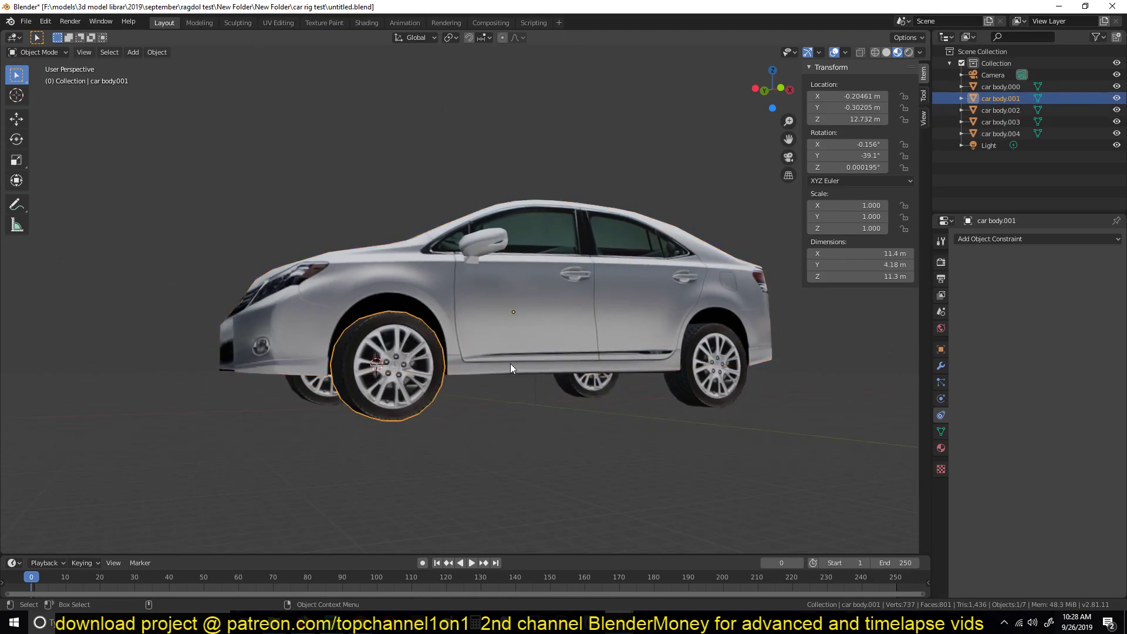
Step: Try rotating the front left wheel about the Y axis around its current origin, cancelling the rotation
scroll(509, 364, up, 1)
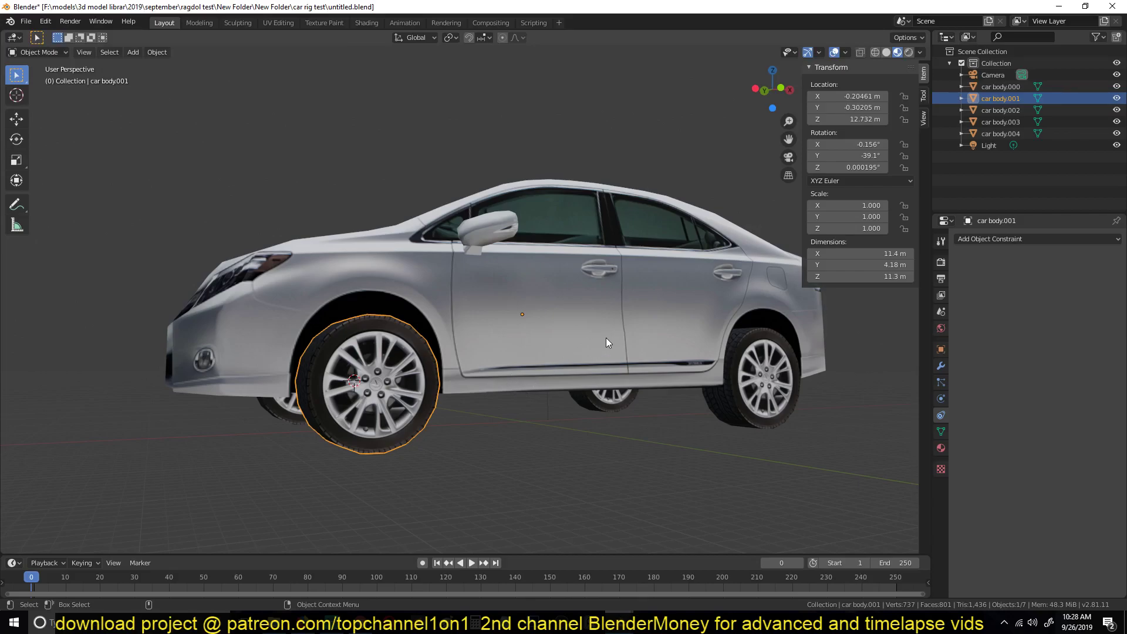
key(r)
key(x)
key(y)
right_click(343, 296)
Step: Select all four wheels and set each one's origin to its geometry
scroll(432, 265, down, 3)
middle_drag(432, 266, 445, 218)
shift+click(353, 391)
shift+click(564, 432)
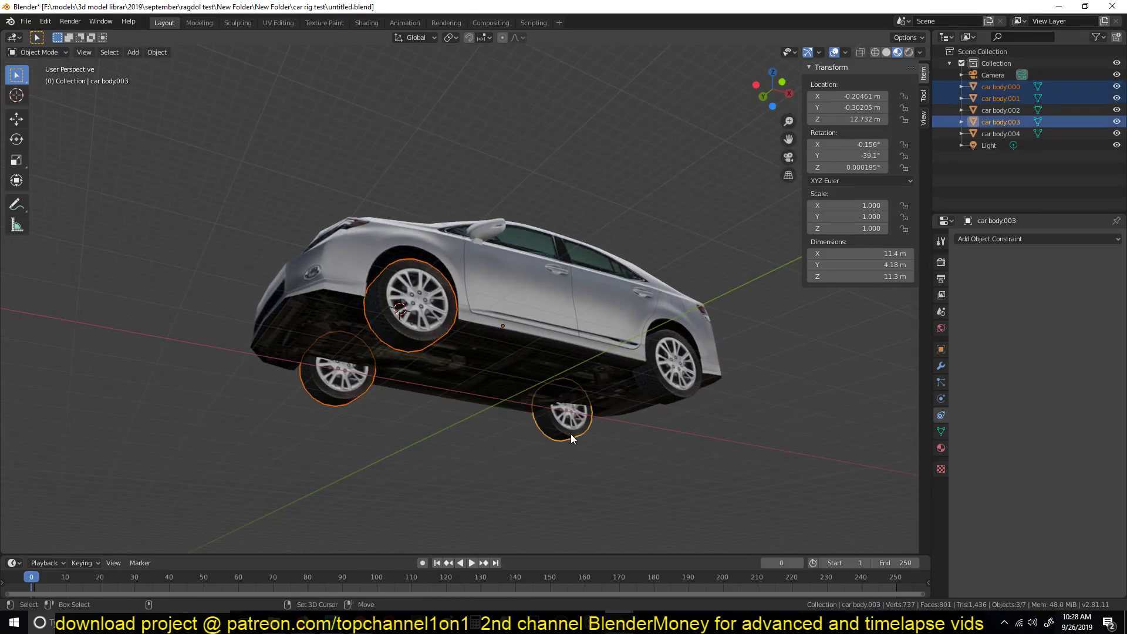
shift+click(669, 364)
right_click(615, 320)
mouse_move(632, 319)
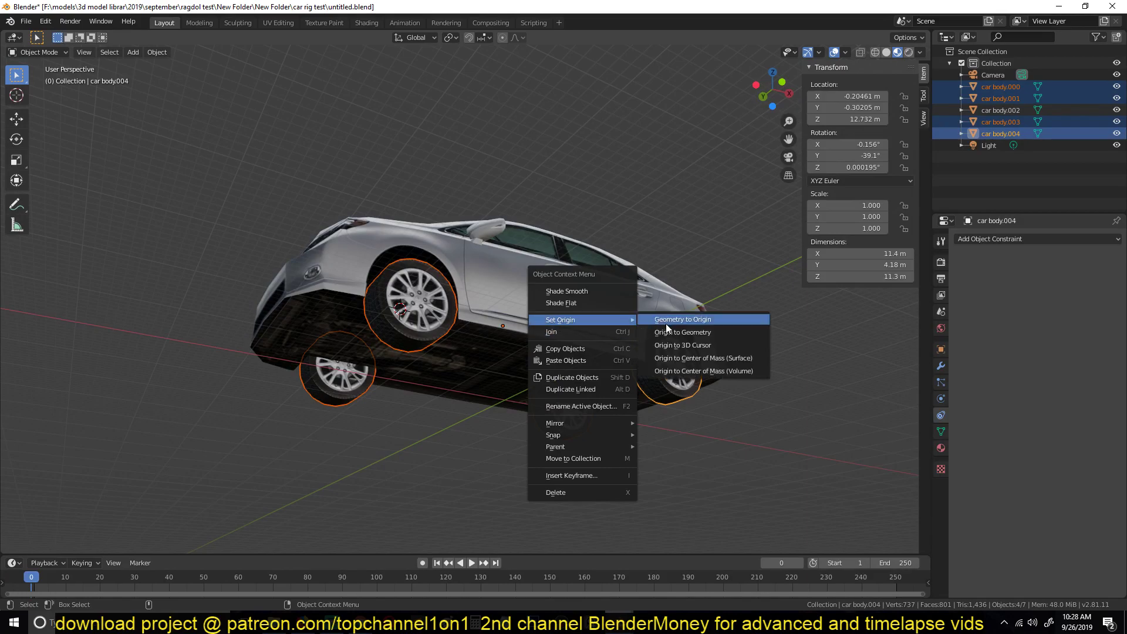
click(684, 333)
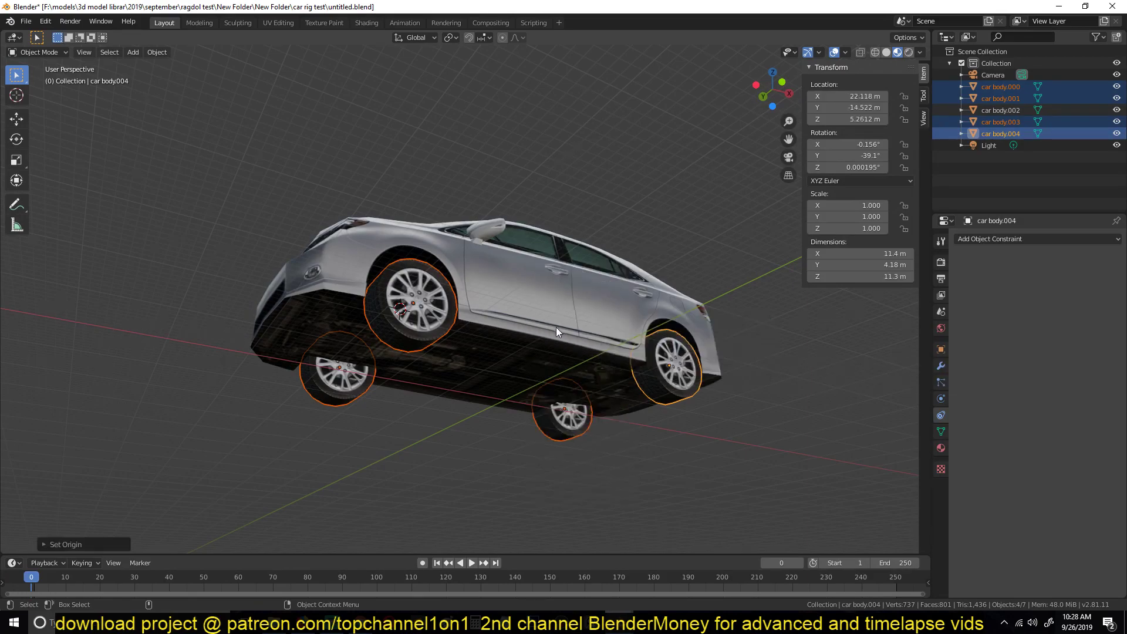
Step: Test the front left wheel's new origin with a trackball rotation and a Y-axis rotation, cancelling both
click(405, 306)
middle_drag(404, 306, 427, 360)
scroll(427, 360, up, 2)
key(r)
key(r)
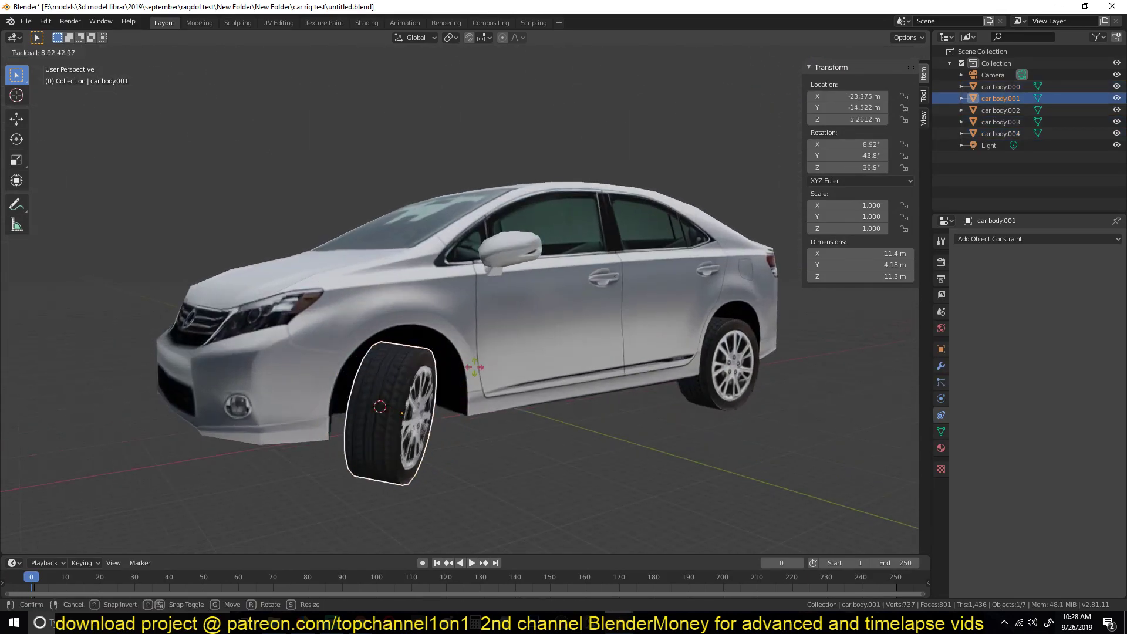
right_click(410, 371)
key(r)
key(x)
key(y)
right_click(191, 383)
Step: In a top wireframe view, shift the front left wheel's mesh about 2.85 m outward along Y from its origin and test its pivot
key(KP_7)
key(z)
click(34, 383)
shift+middle_drag(322, 430, 365, 333)
scroll(368, 328, up, 6)
shift+middle_drag(199, 272, 358, 294)
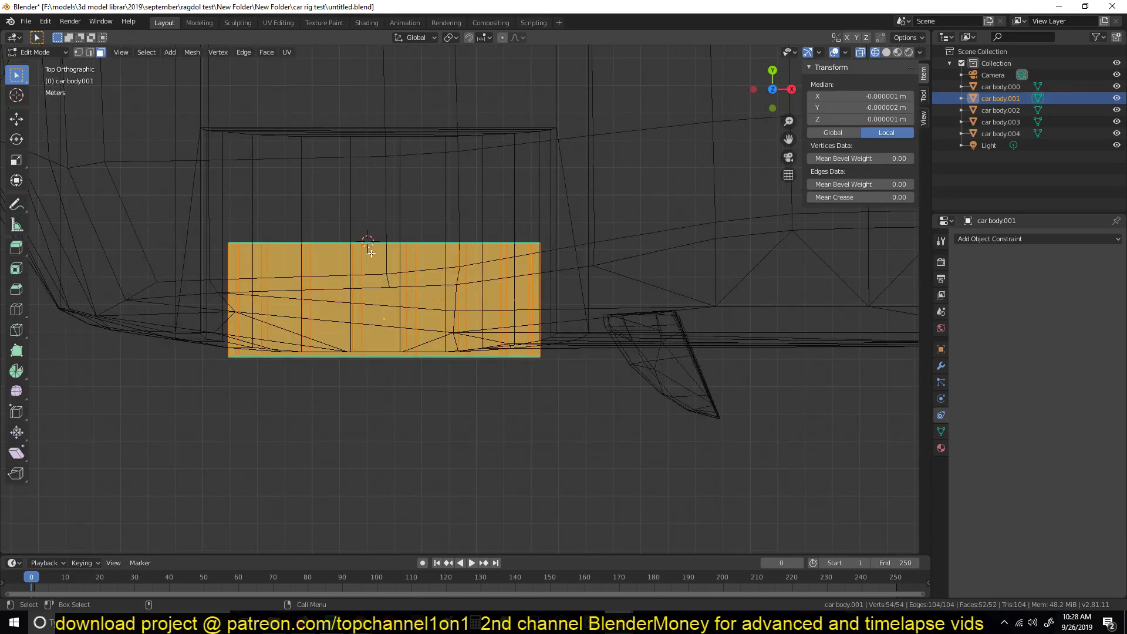
key(g)
key(y)
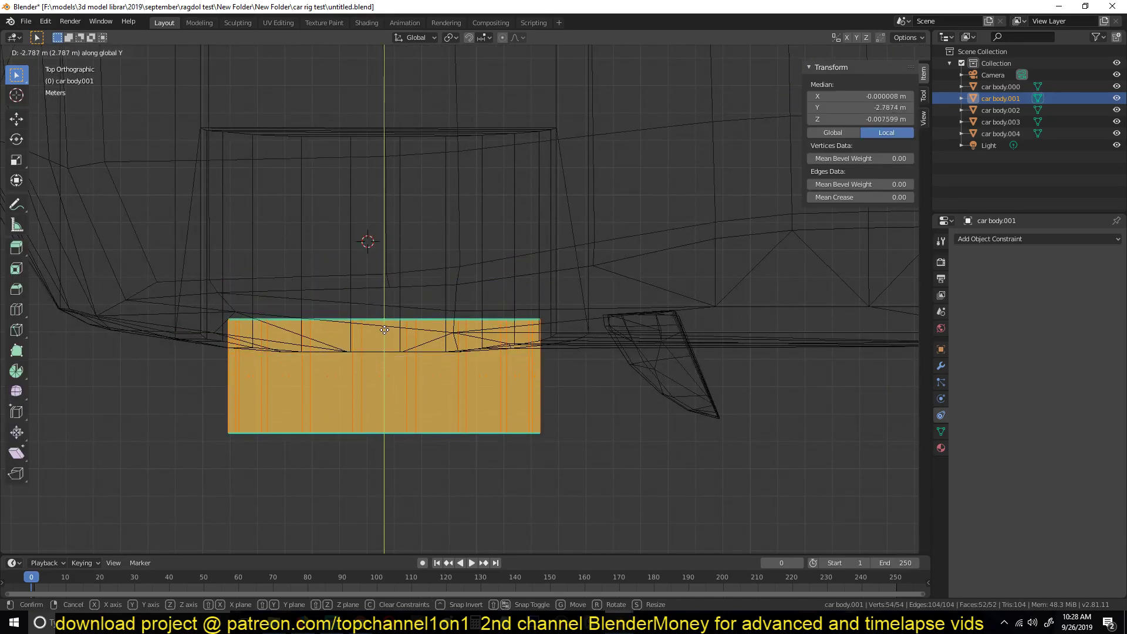
click(385, 330)
key(Tab)
scroll(404, 361, down, 3)
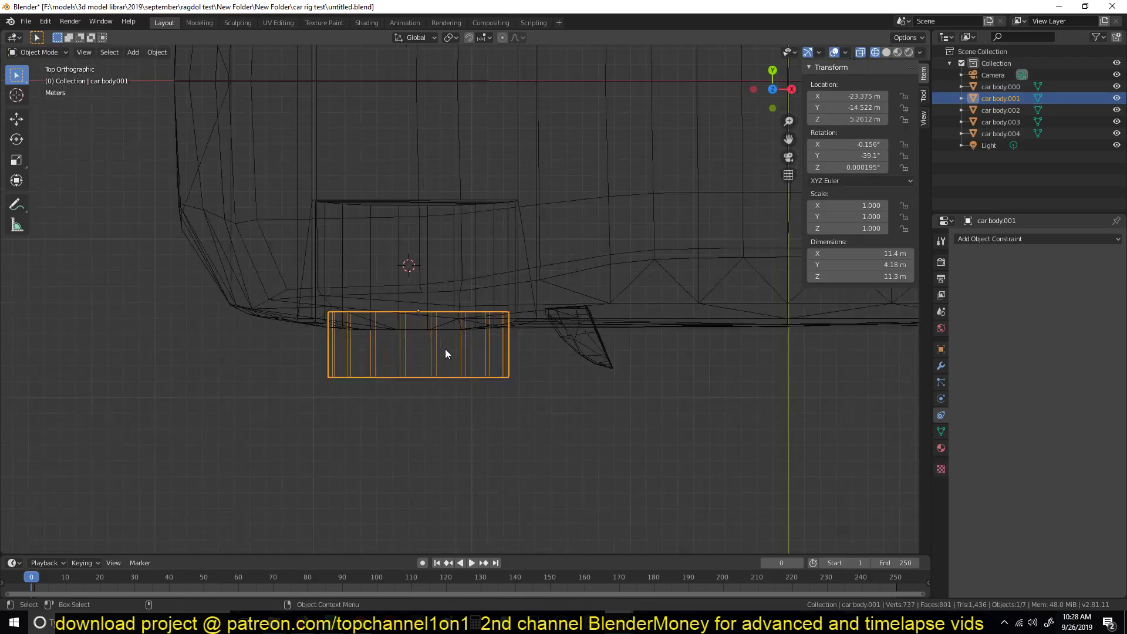
key(r)
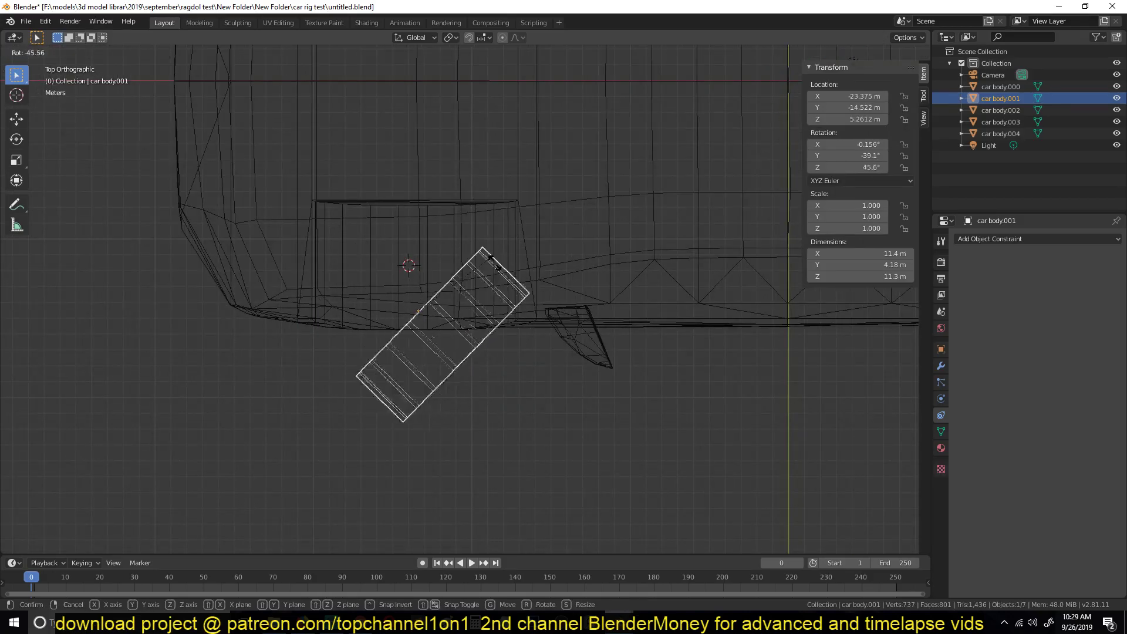
key(Escape)
Step: Move the front left wheel's mesh back toward its origin and try rotating it, cancelling the rotation
key(Tab)
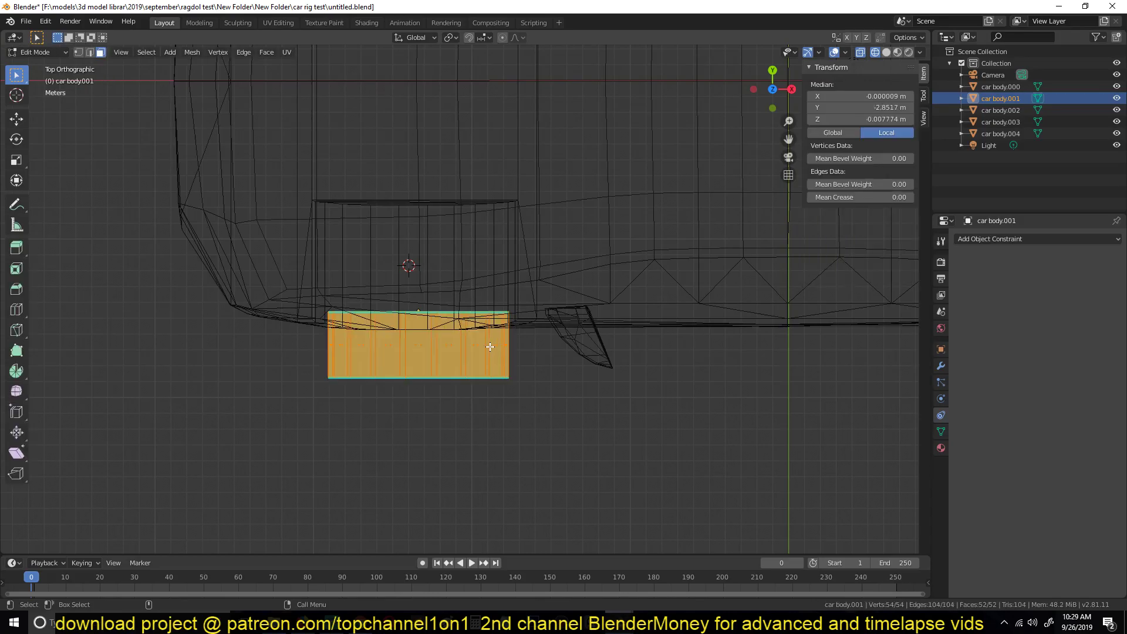
key(g)
click(510, 286)
key(Tab)
key(r)
key(Escape)
Step: Shift the front left wheel's mesh outward from its origin again and show the model with Material Preview shading
key(Tab)
key(g)
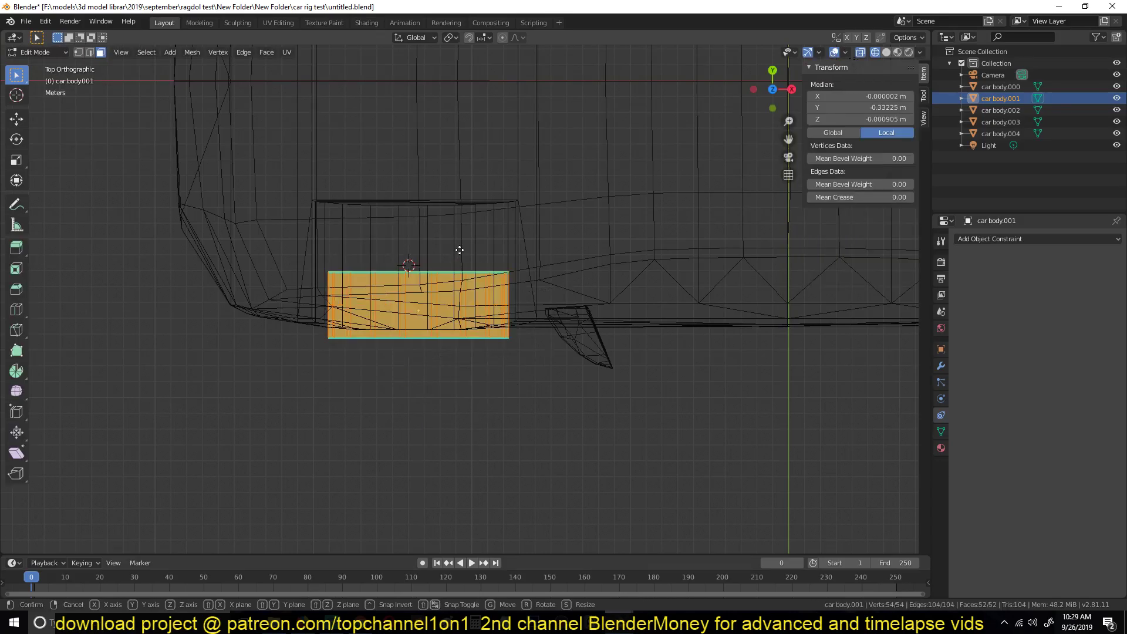
click(464, 295)
key(Tab)
middle_drag(465, 295, 396, 270)
key(z)
click(508, 266)
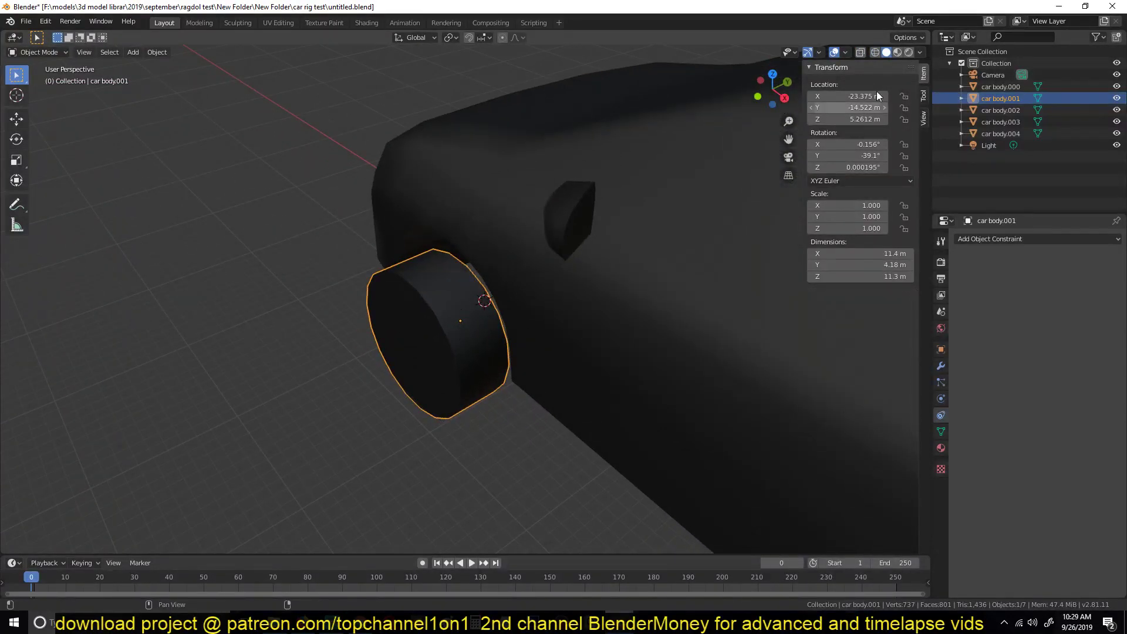
click(895, 52)
Step: Try rotating the car body and the front left wheel about the Z axis, cancelling both rotations
click(456, 168)
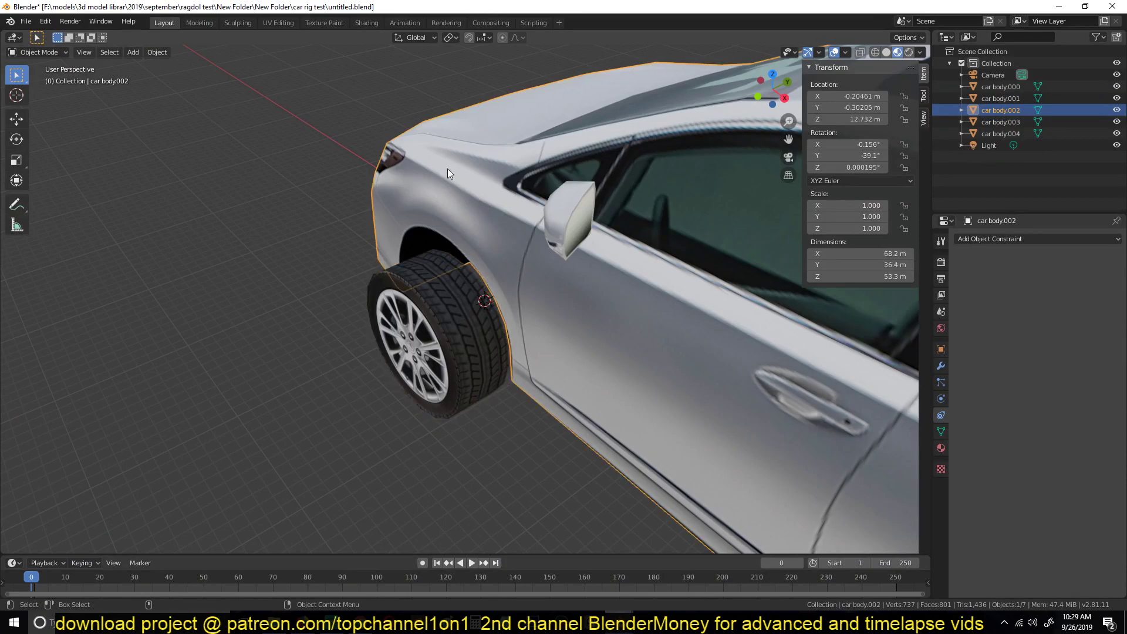
key(r)
key(z)
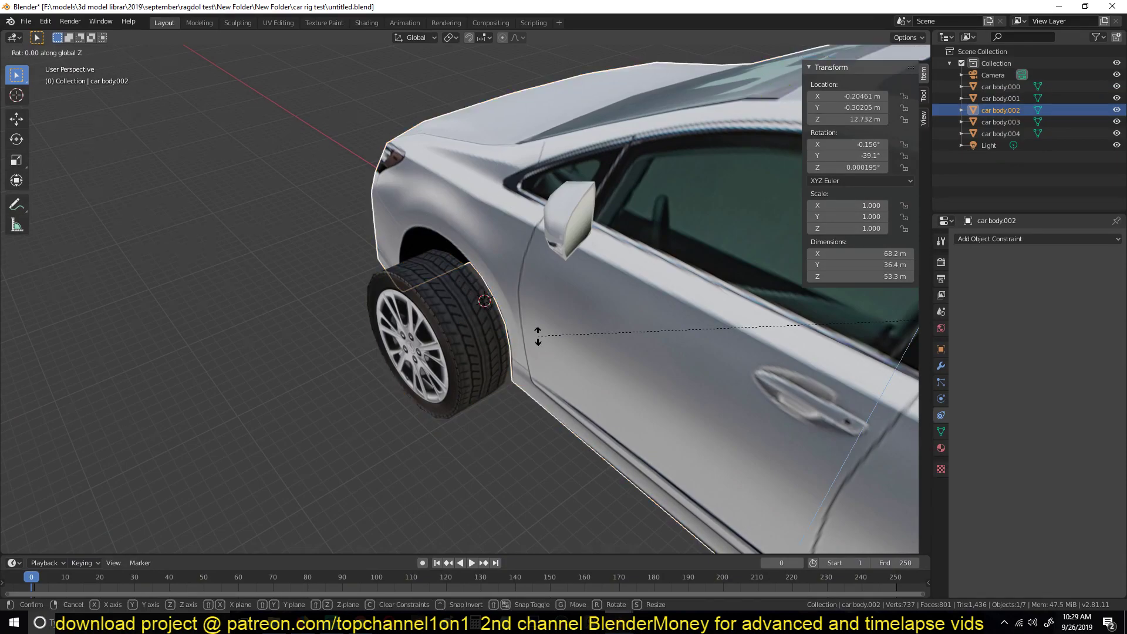
right_click(588, 259)
click(492, 340)
key(r)
key(z)
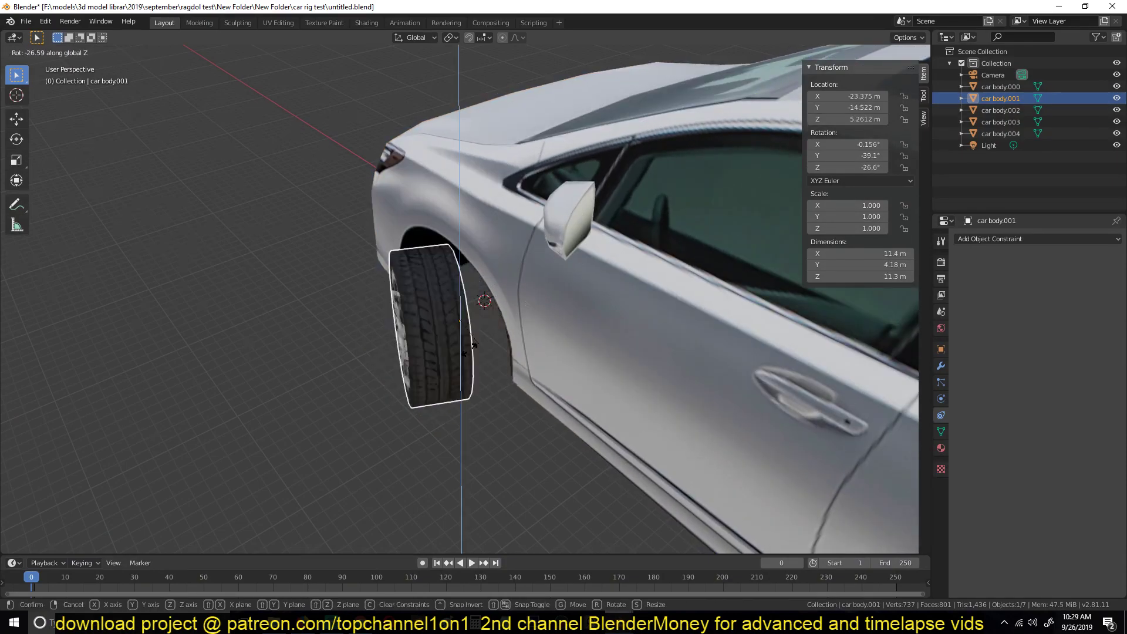
right_click(532, 280)
Step: Move the front left wheel inward along Y to about -11.508 m so it sits inside its wheel arch
key(KP_7)
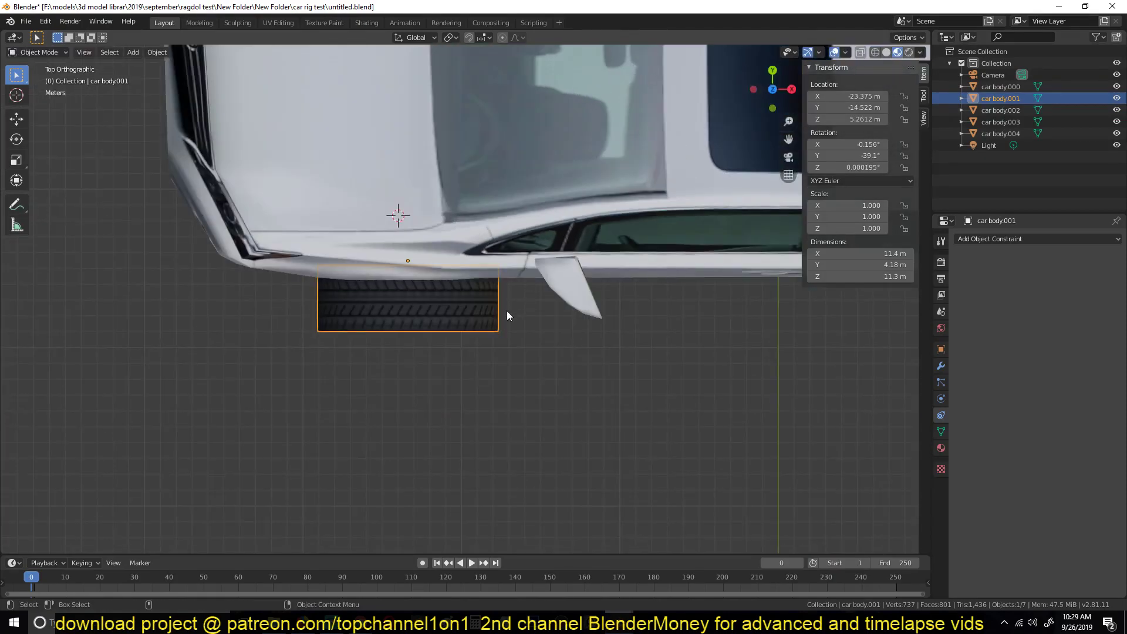
key(g)
key(y)
click(466, 302)
scroll(466, 301, down, 5)
mouse_move(466, 302)
middle_down()
mouse_move(608, 241)
mouse_move(540, 268)
mouse_move(448, 272)
mouse_move(466, 311)
middle_up()
key(g)
key(y)
click(539, 268)
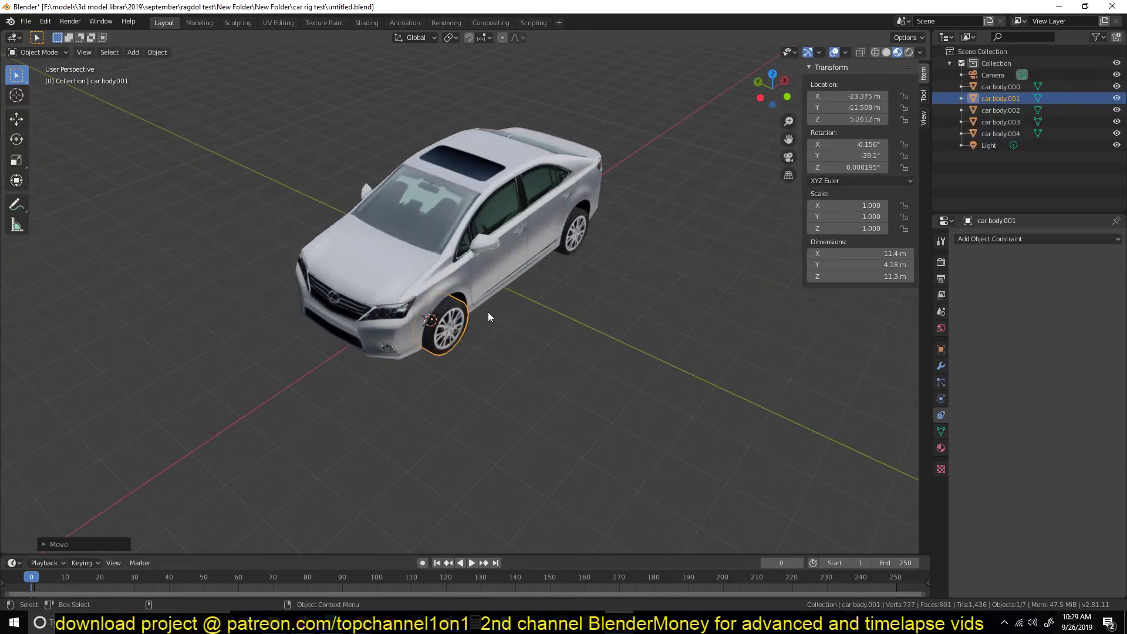
Step: Select the other three wheels with the front left wheel active and link its object data to them
shift+click(581, 233)
middle_drag(583, 230, 177, 388)
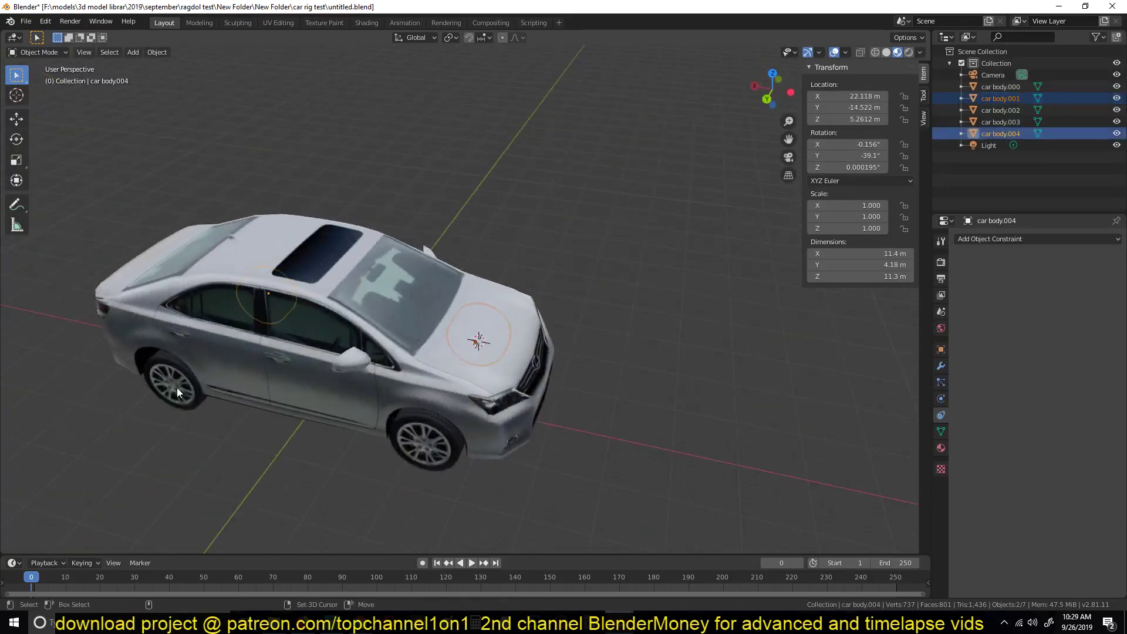
shift+click(177, 384)
shift+click(419, 443)
middle_drag(523, 348, 304, 325)
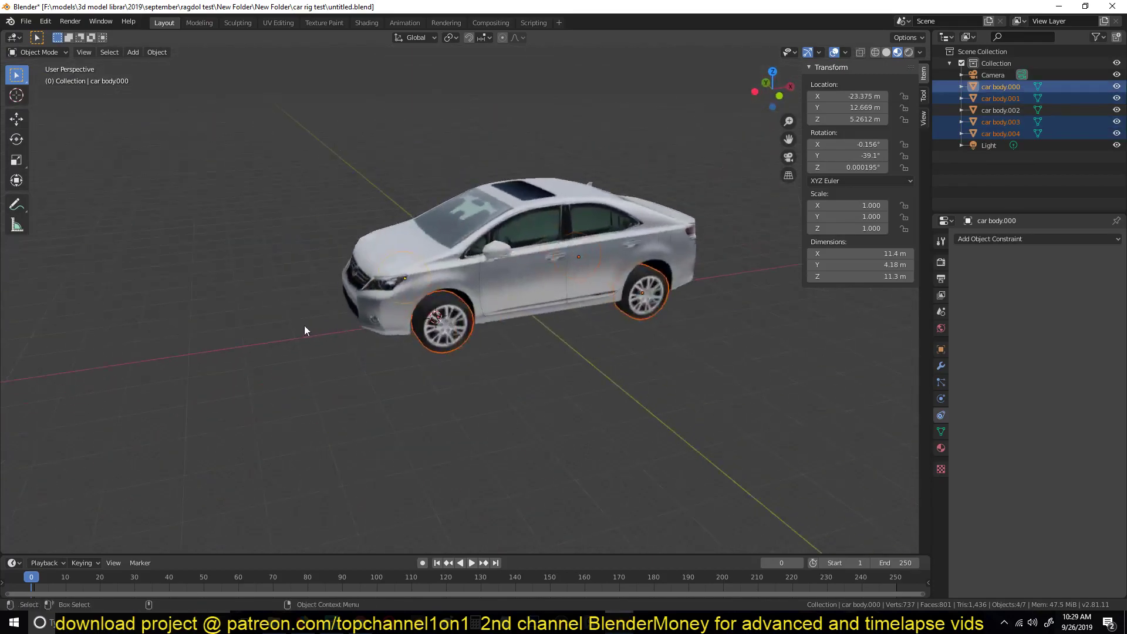
shift+click(443, 326)
scroll(442, 343, up, 5)
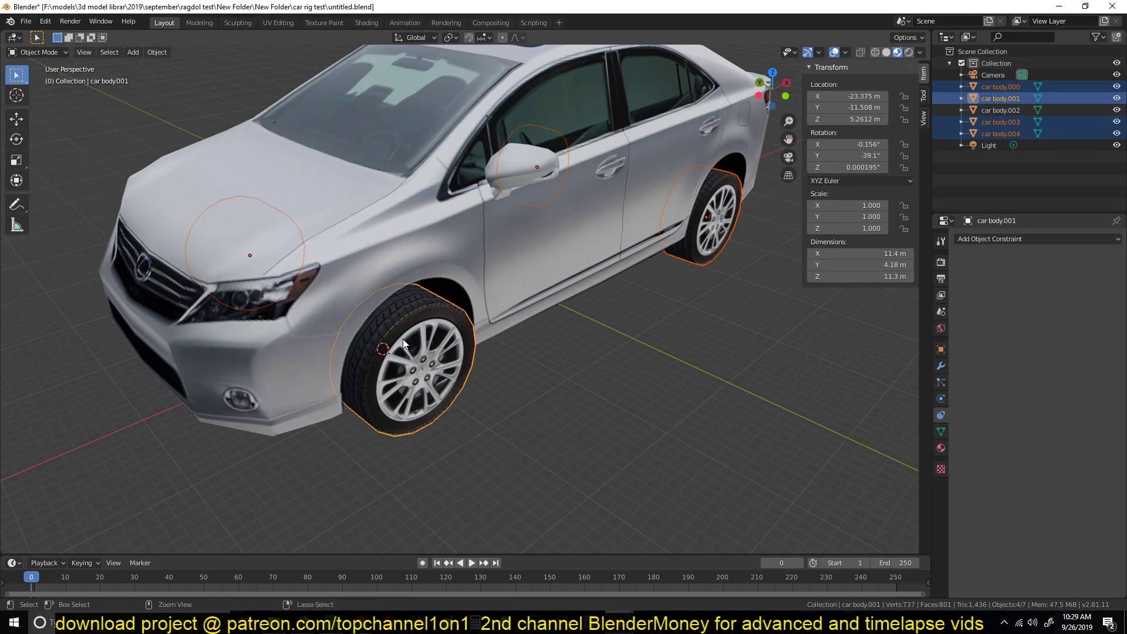
key(ctrl+l)
click(389, 358)
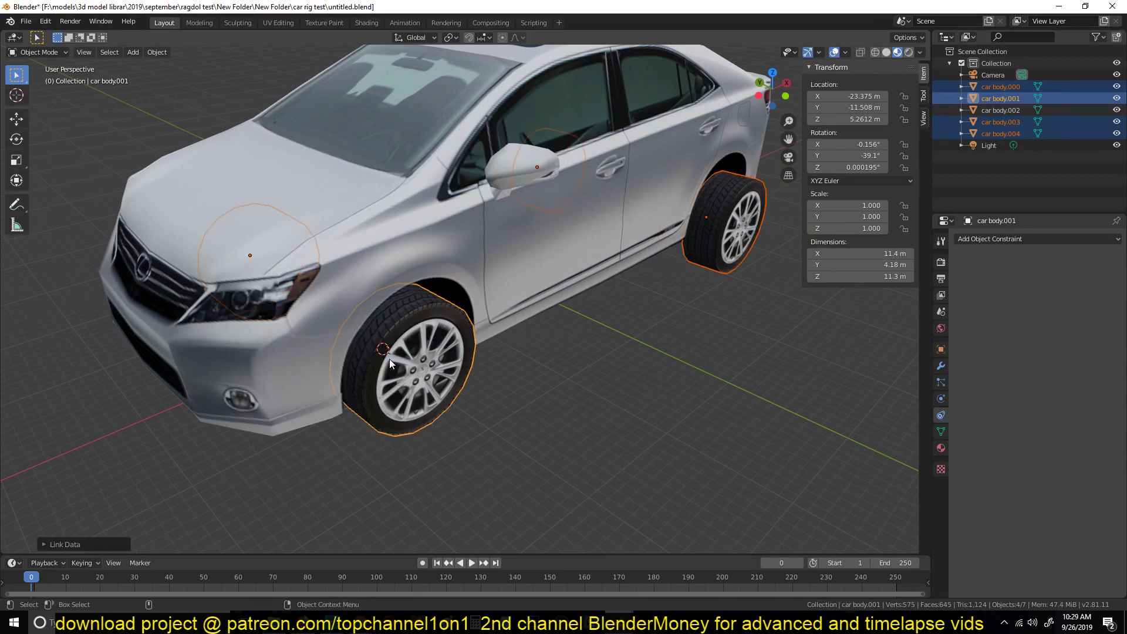
Step: Move the rear left wheel inward along Y to about -11.572 m and view the car in Material Preview shading
middle_drag(519, 325, 625, 265)
click(628, 265)
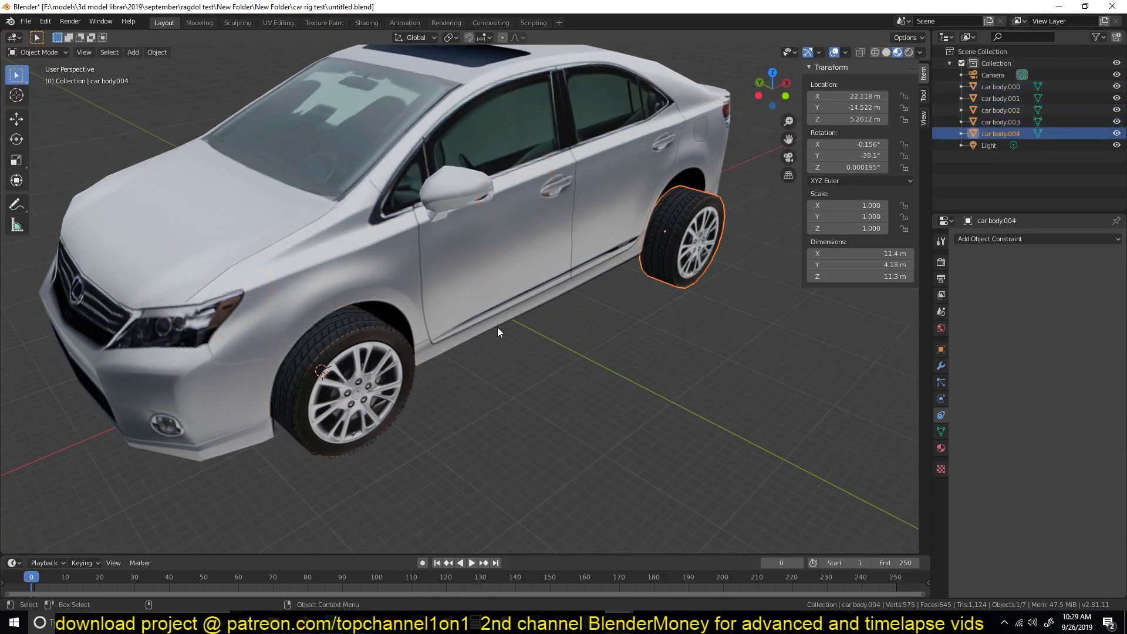
click(329, 382)
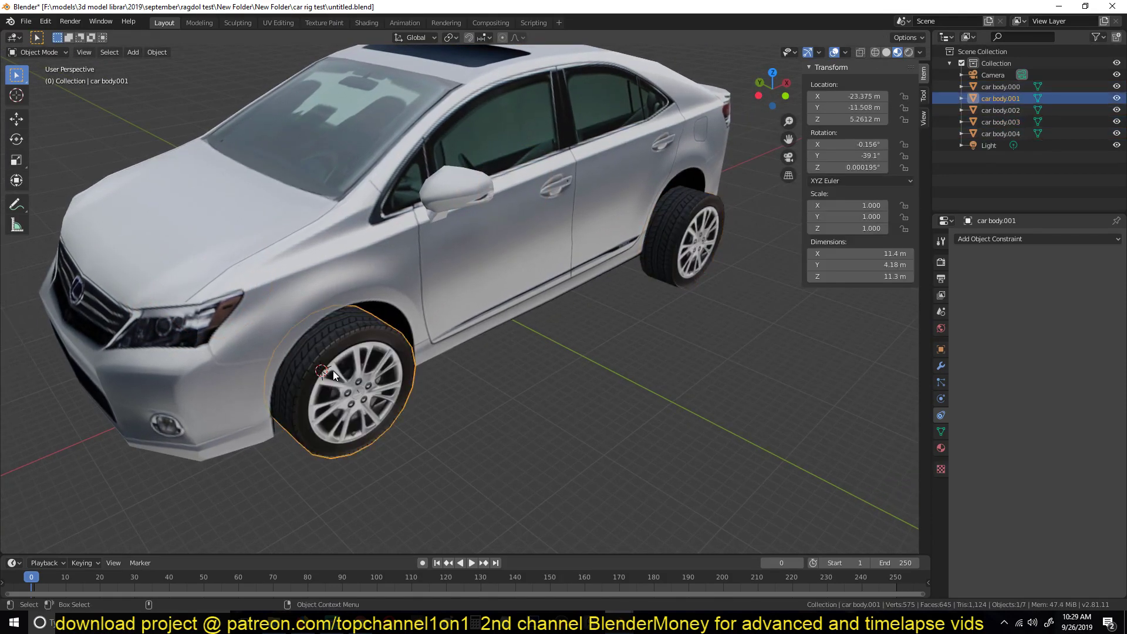
key(KP_7)
scroll(353, 370, down, 4)
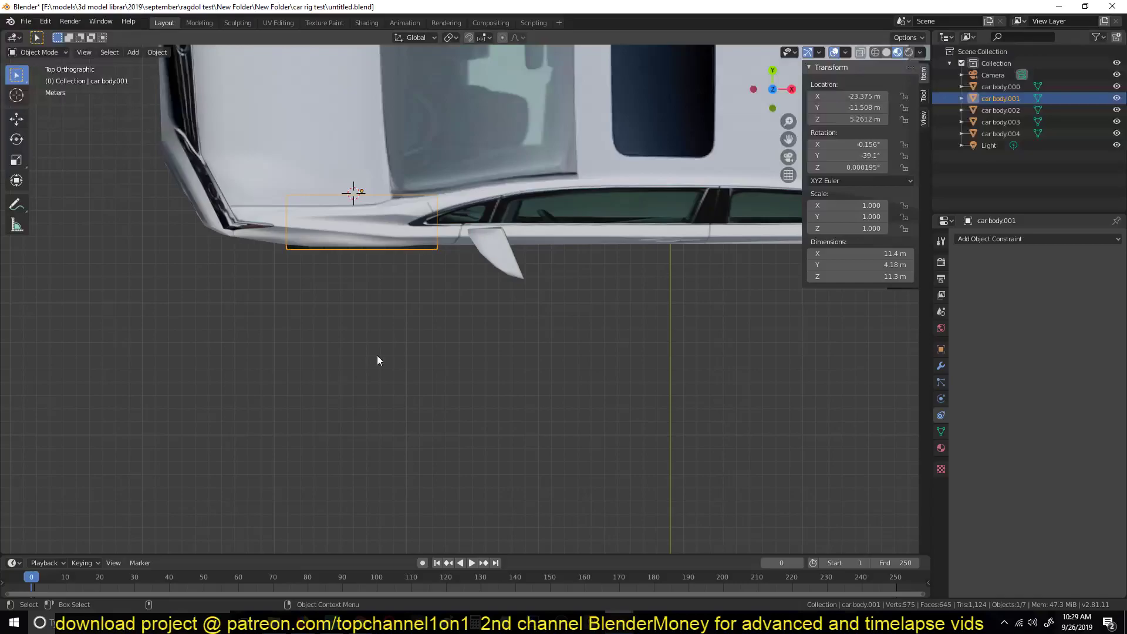
click(574, 365)
key(z)
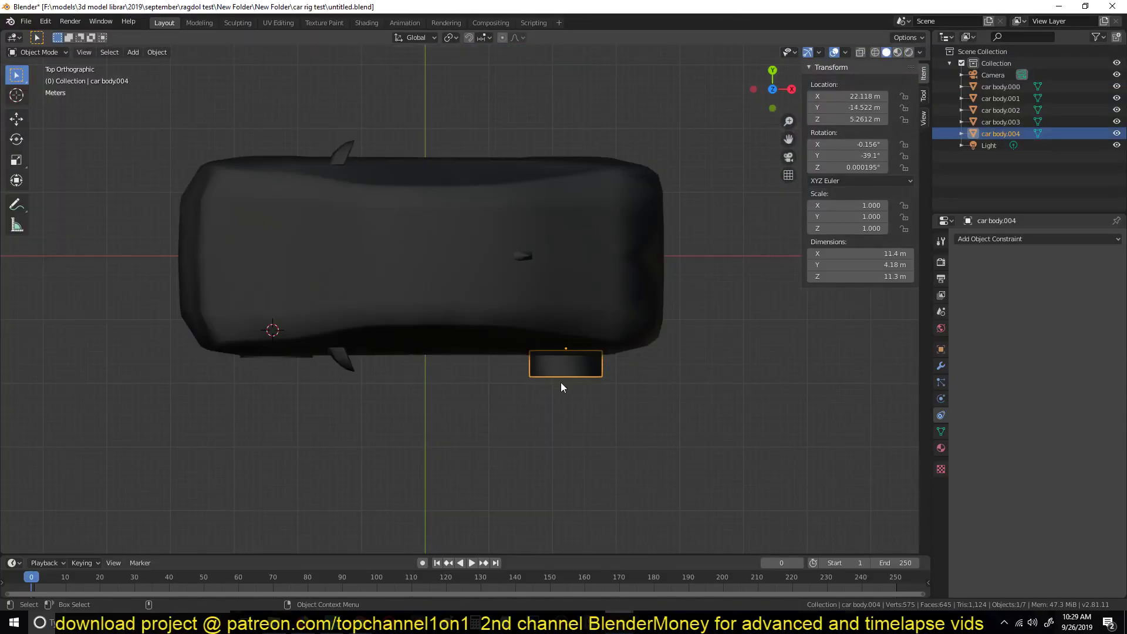
key(g)
key(y)
click(565, 364)
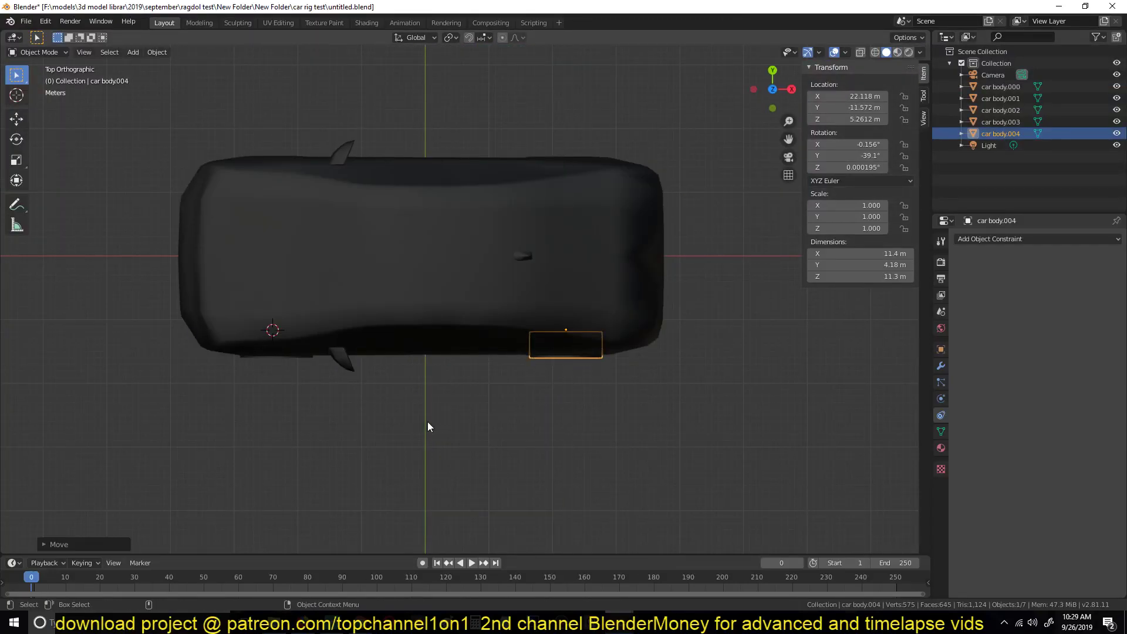
middle_drag(630, 337, 675, 282)
click(897, 52)
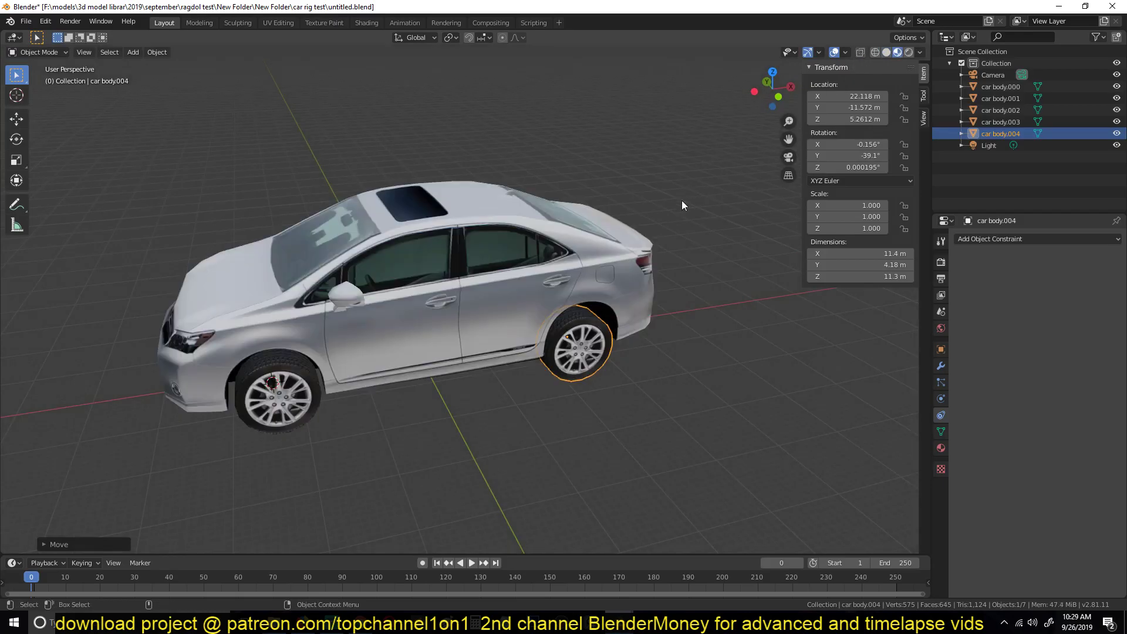
Step: Delete the three other wheels, keeping only the front left wheel and the car body
middle_drag(685, 196, 439, 208)
shift+click(460, 452)
shift+click(685, 323)
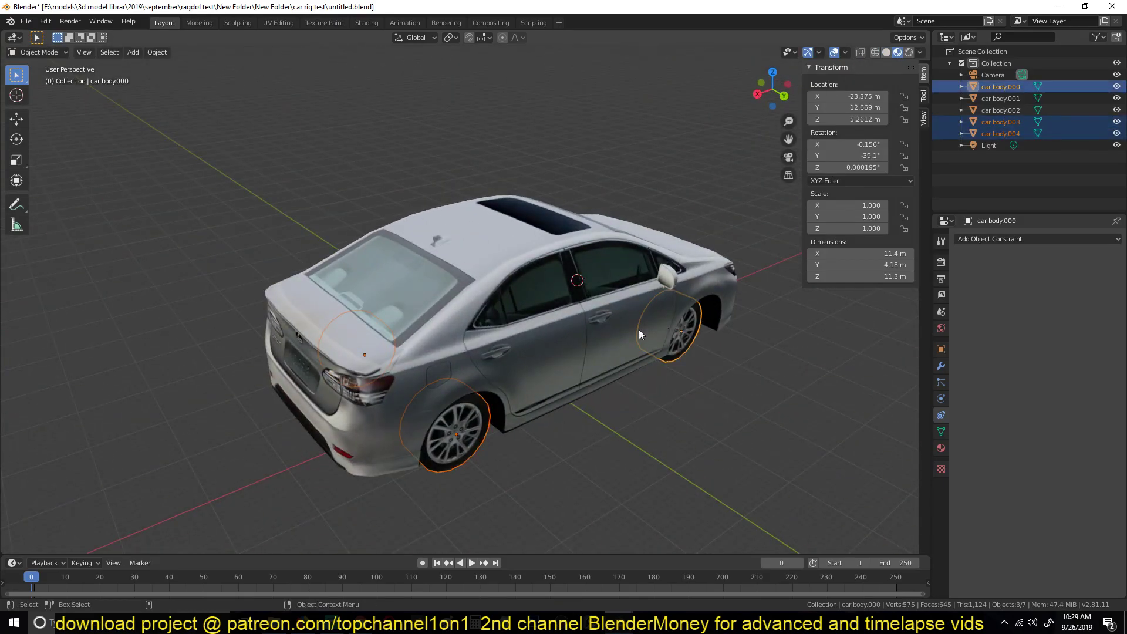
key(x)
click(539, 330)
Step: Move the front left wheel further inward along Y to about -10.767 m
middle_drag(361, 340, 605, 334)
click(286, 382)
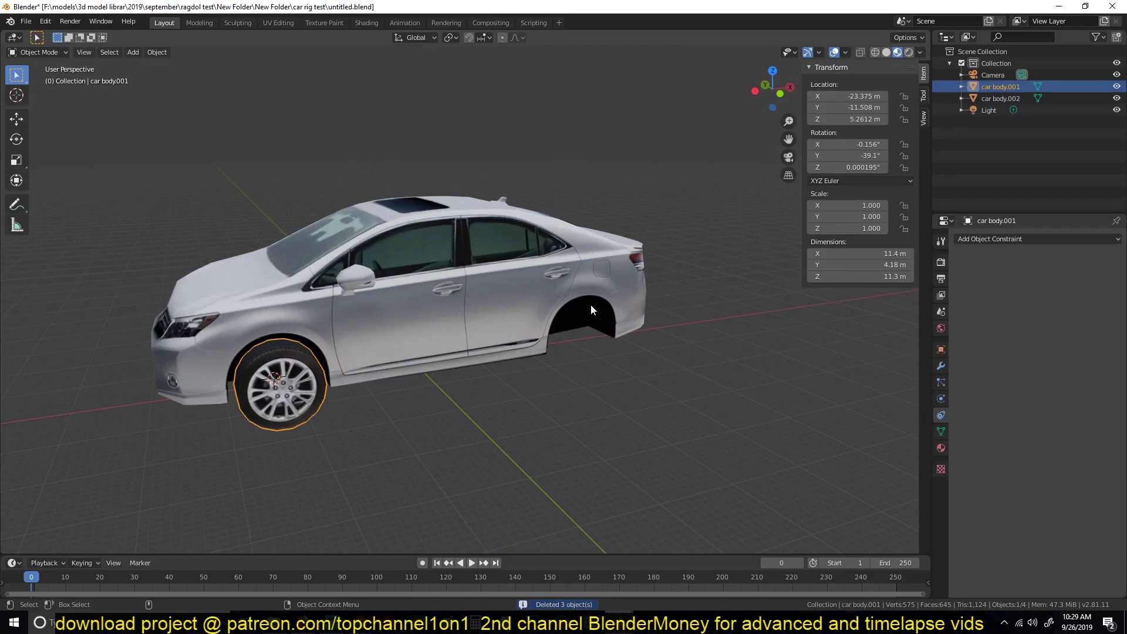
middle_drag(590, 298, 559, 326)
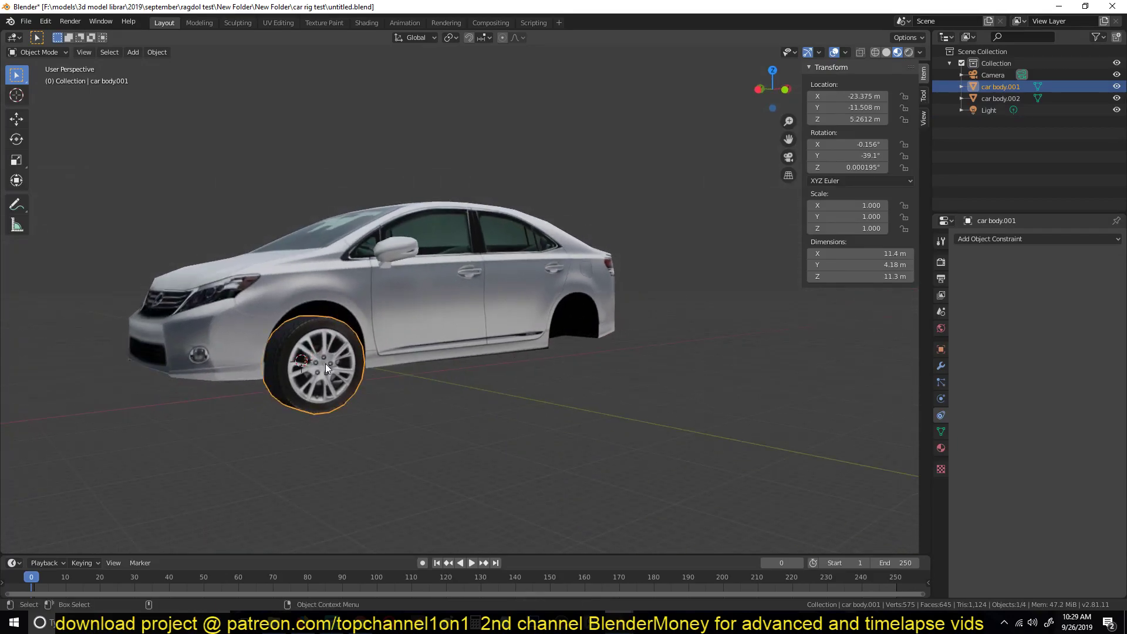
key(KP_1)
key(KP_Decimal)
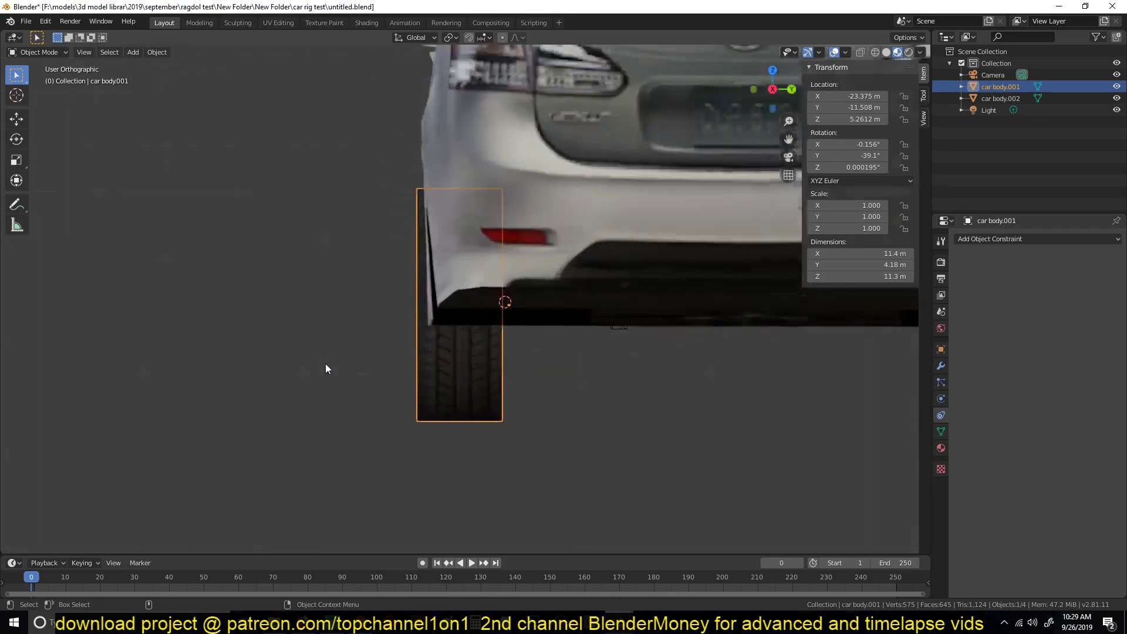
middle_drag(371, 340, 504, 386)
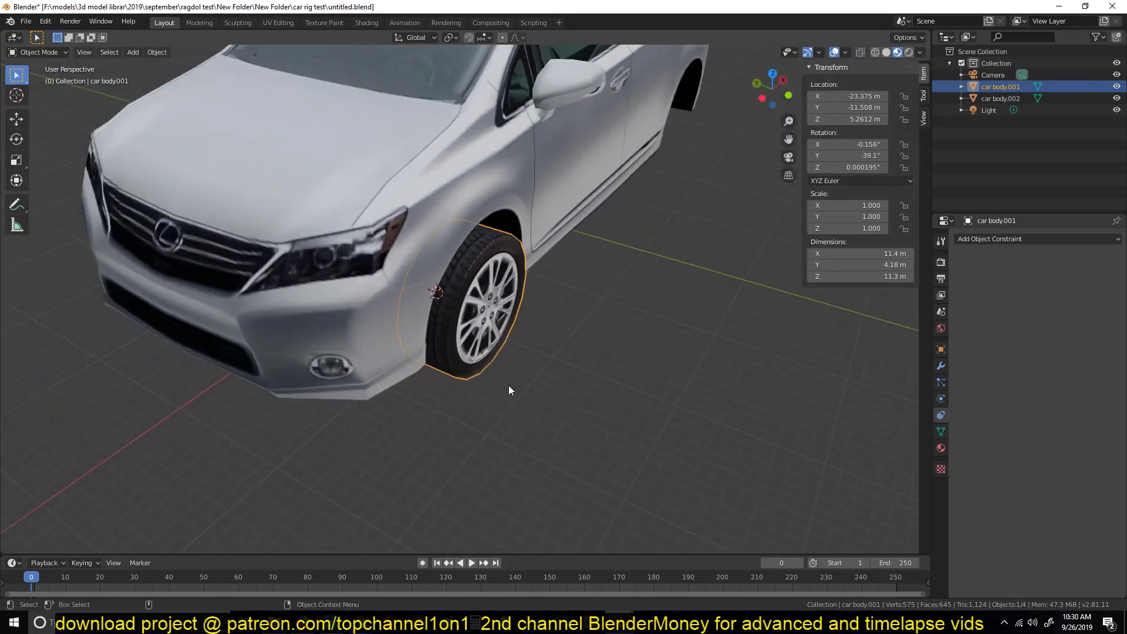
key(g)
key(y)
click(508, 377)
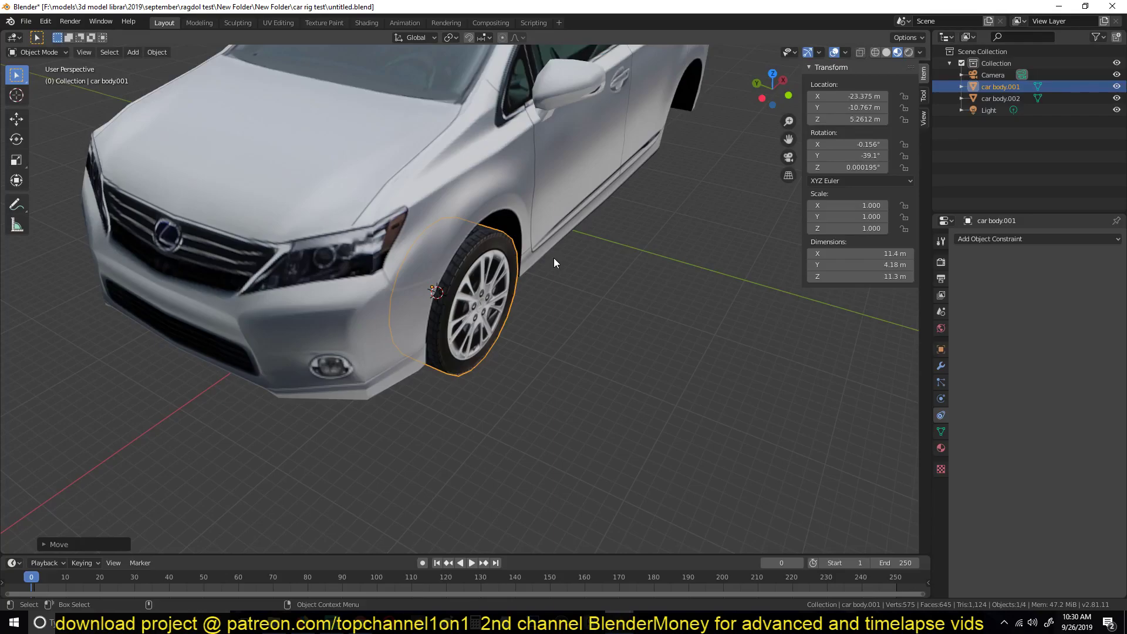
middle_drag(603, 149, 612, 129)
scroll(611, 130, down, 1)
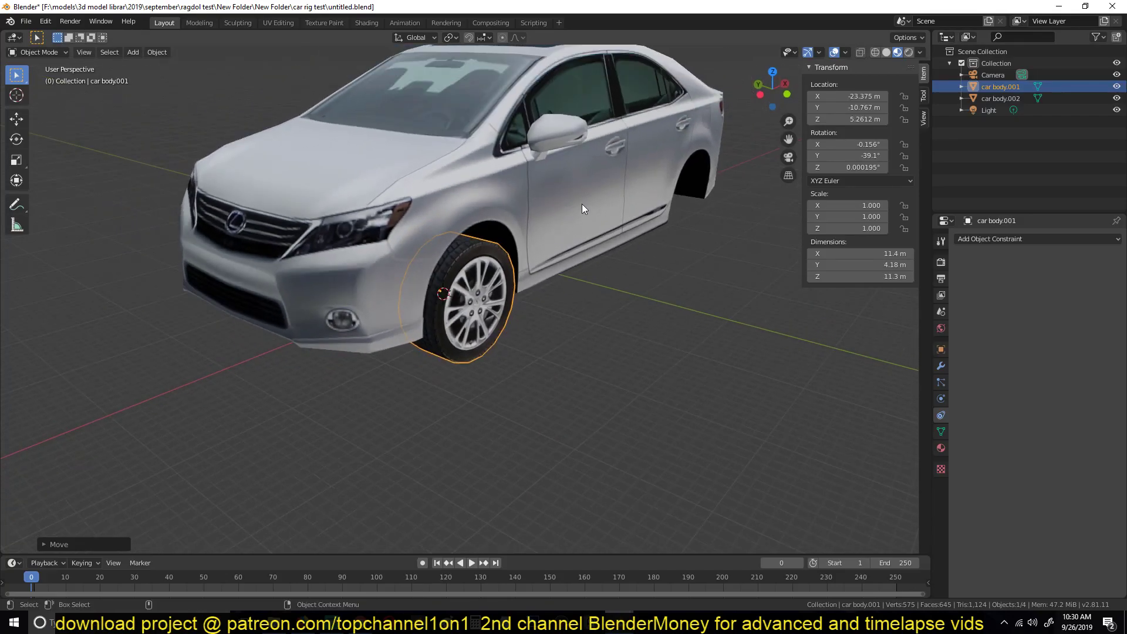
scroll(583, 203, down, 4)
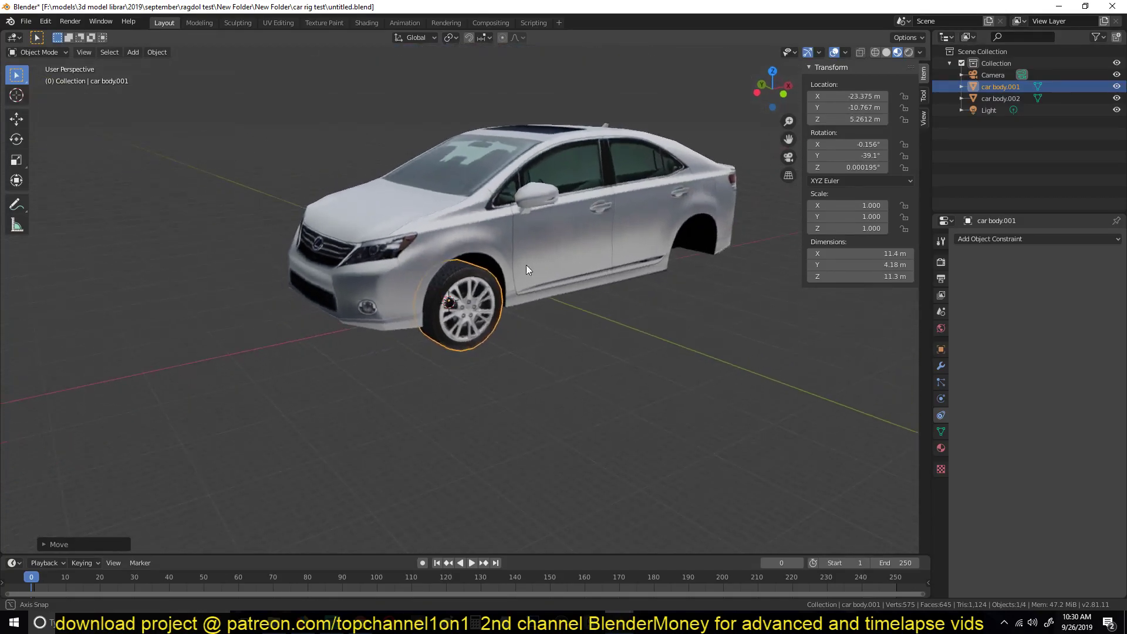
Step: Try rotating the front left wheel about the Y axis and moving the car body along X
middle_drag(510, 297, 447, 316)
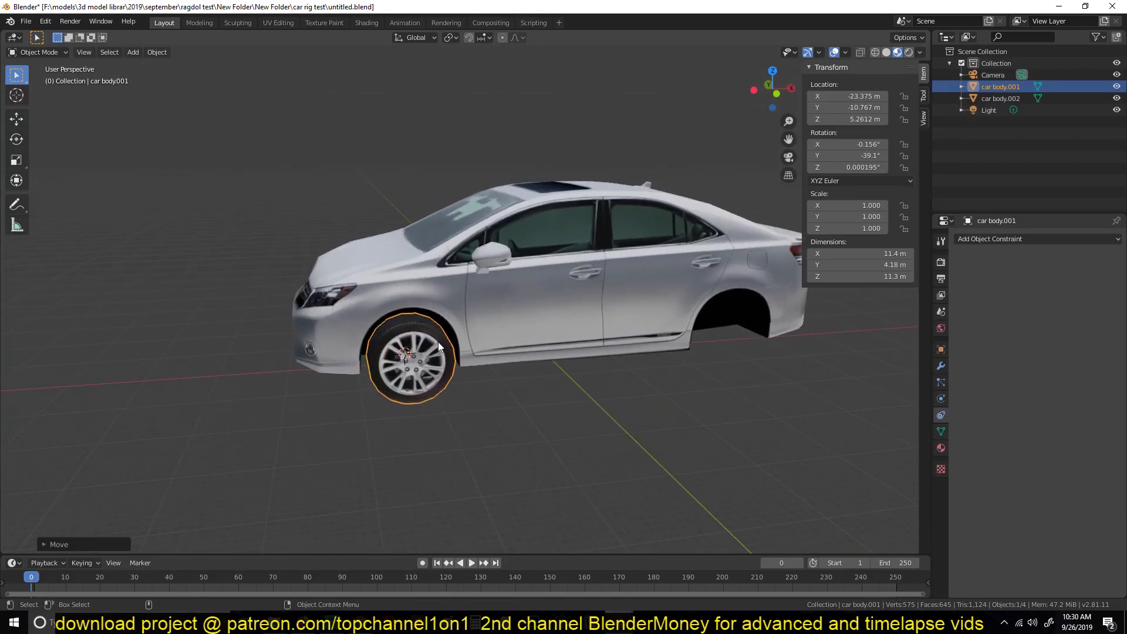
click(503, 325)
click(463, 354)
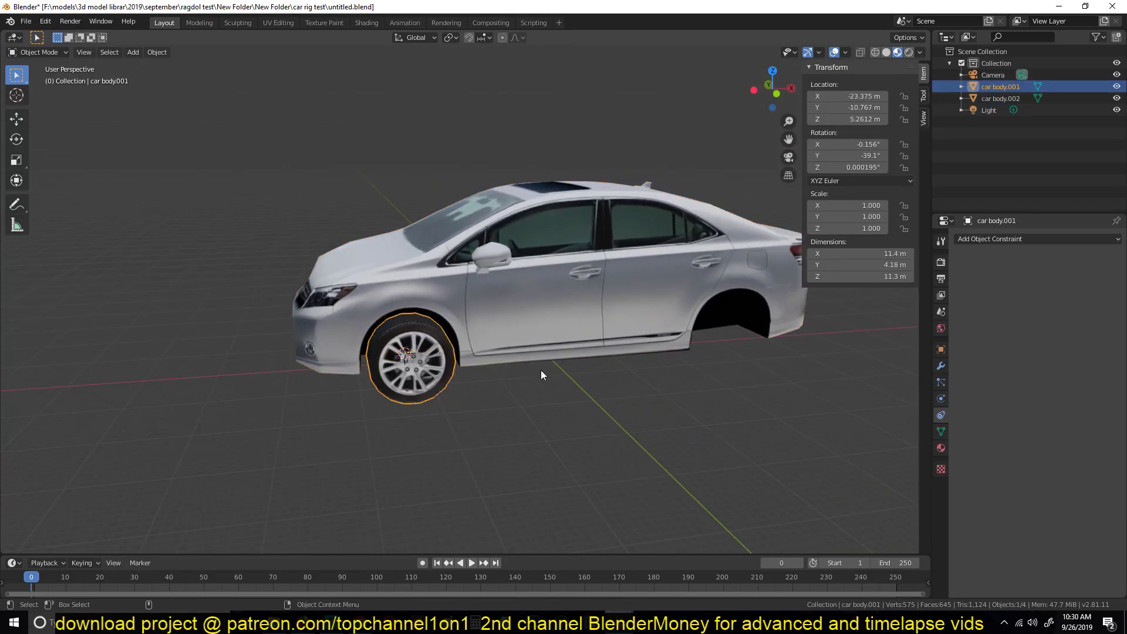
key(r)
key(y)
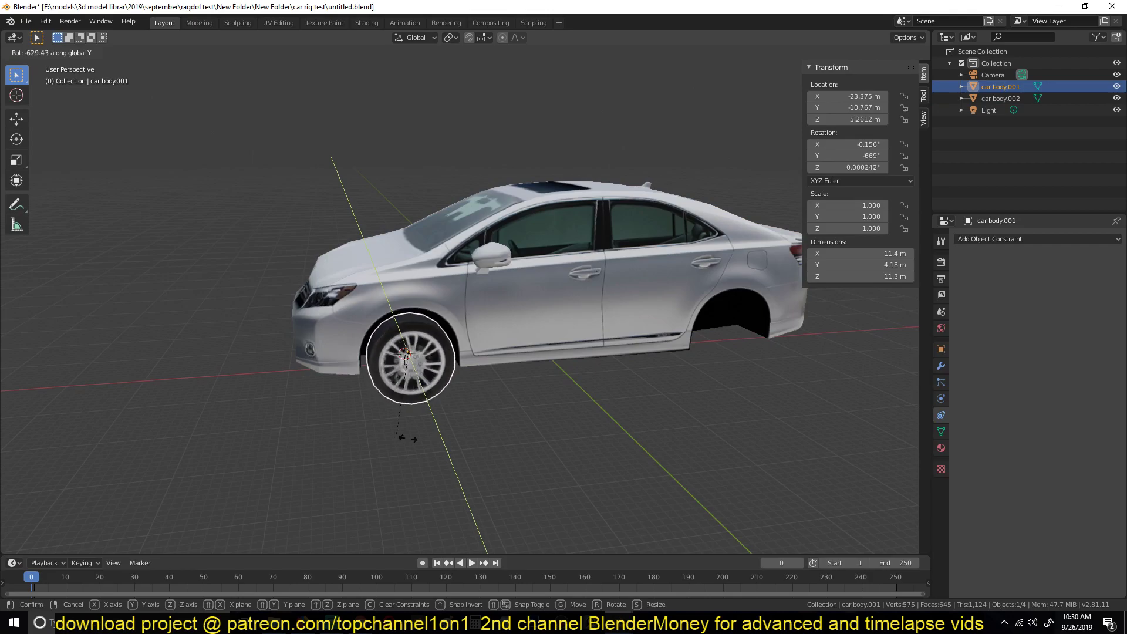
click(442, 330)
click(545, 305)
key(g)
key(x)
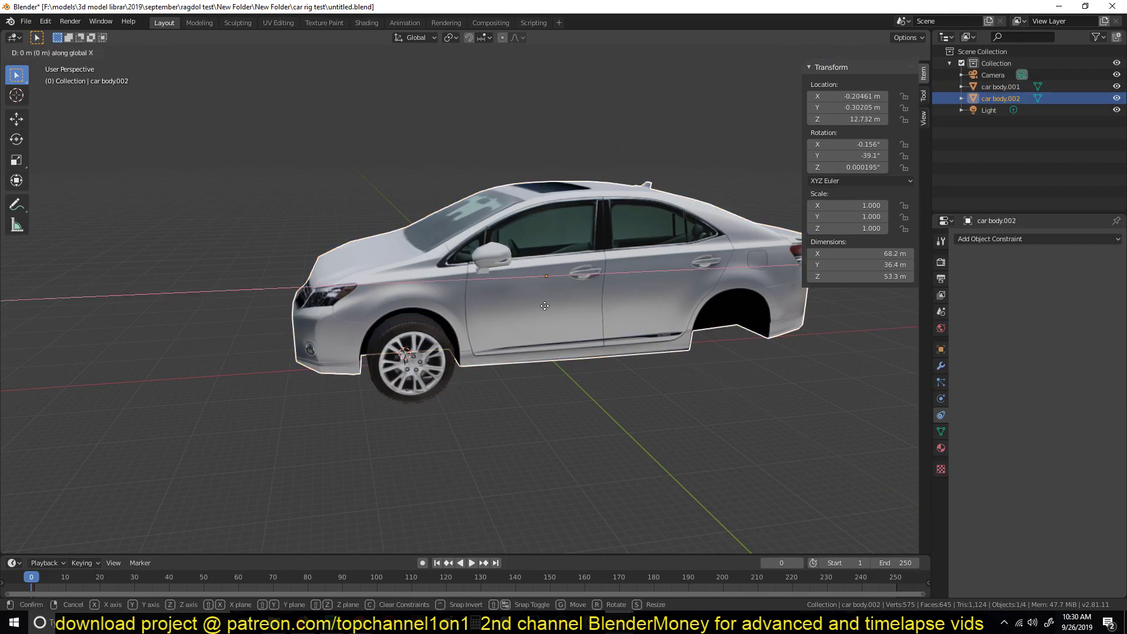
right_click(296, 353)
Step: Try spinning the front left wheel about Y and steering it about Z to test its pivot
scroll(353, 360, down, 2)
middle_drag(360, 362, 429, 385)
scroll(396, 357, up, 3)
click(452, 396)
scroll(431, 370, up, 2)
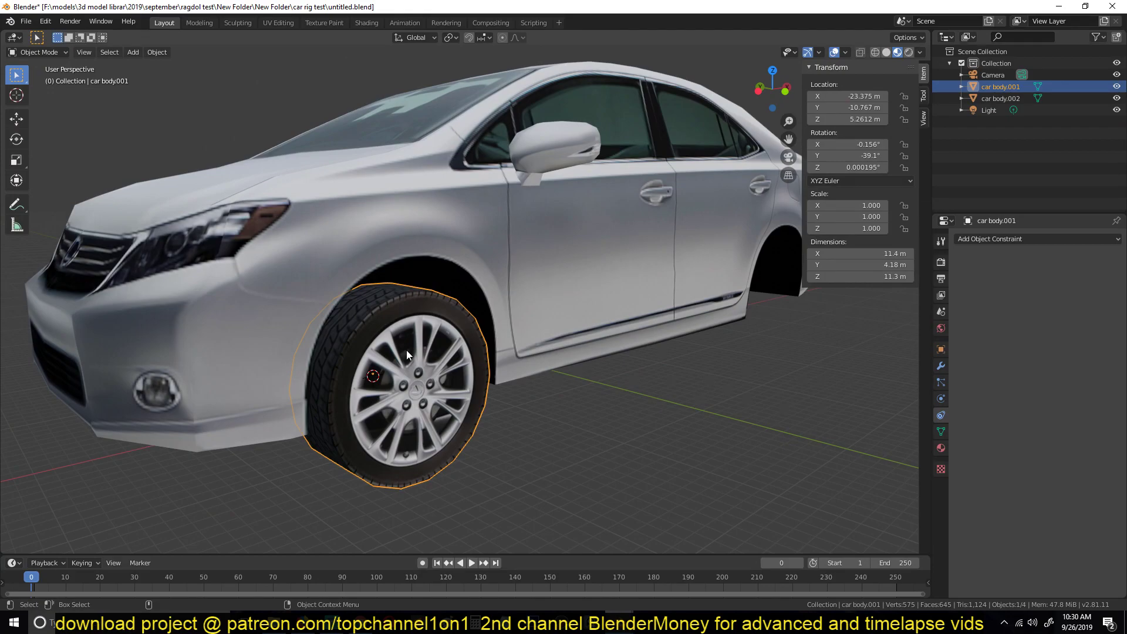
key(r)
key(y)
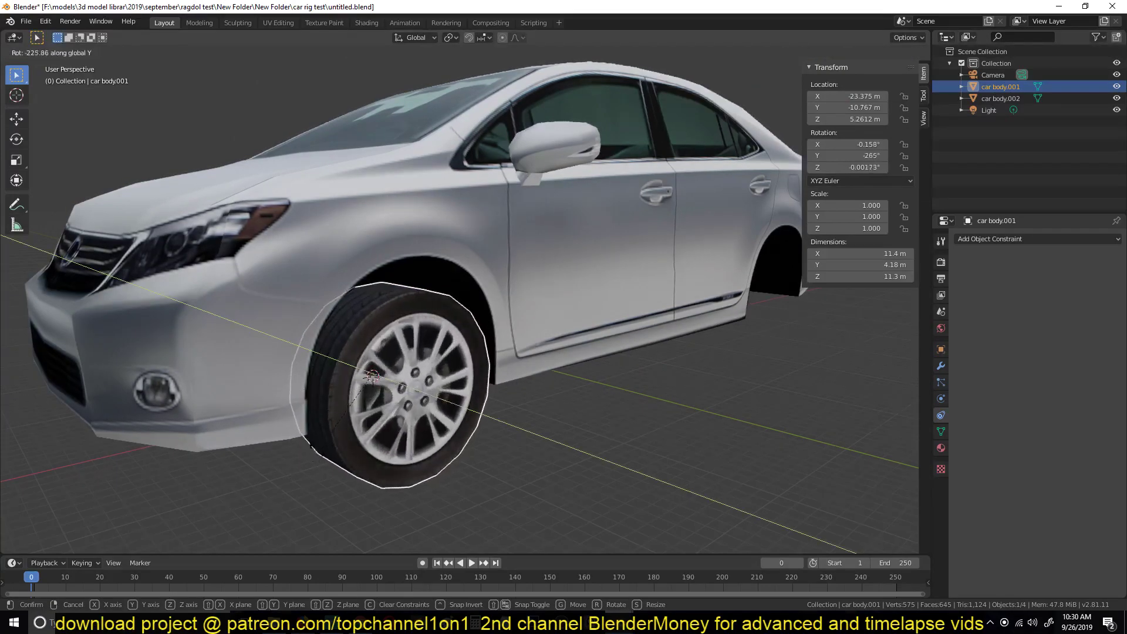
key(z)
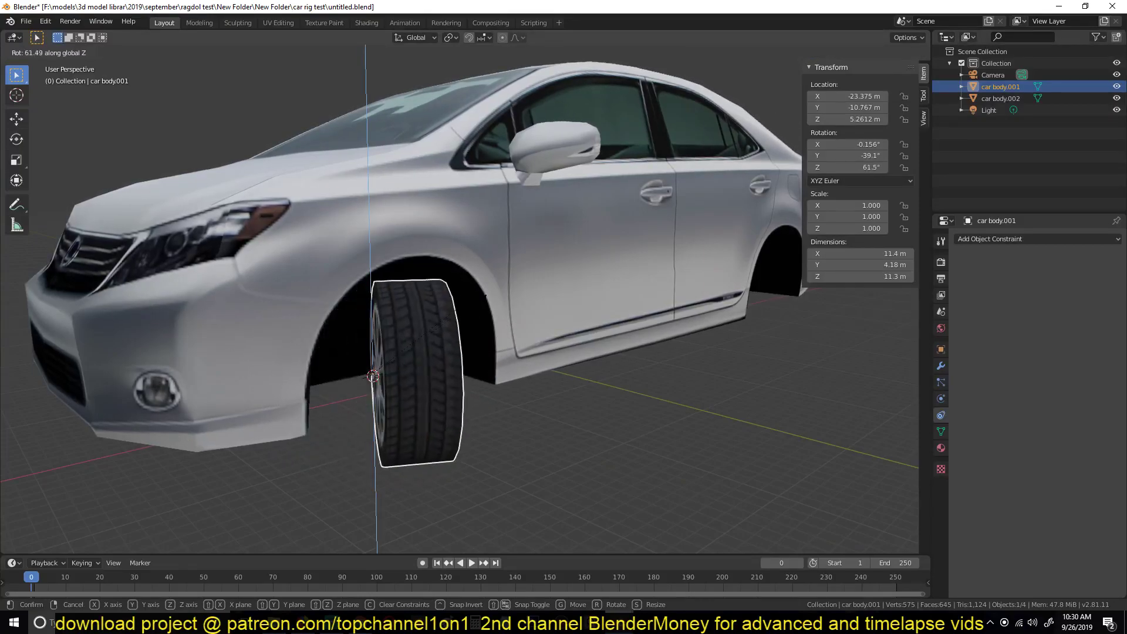
right_click(404, 387)
middle_drag(404, 388, 483, 347)
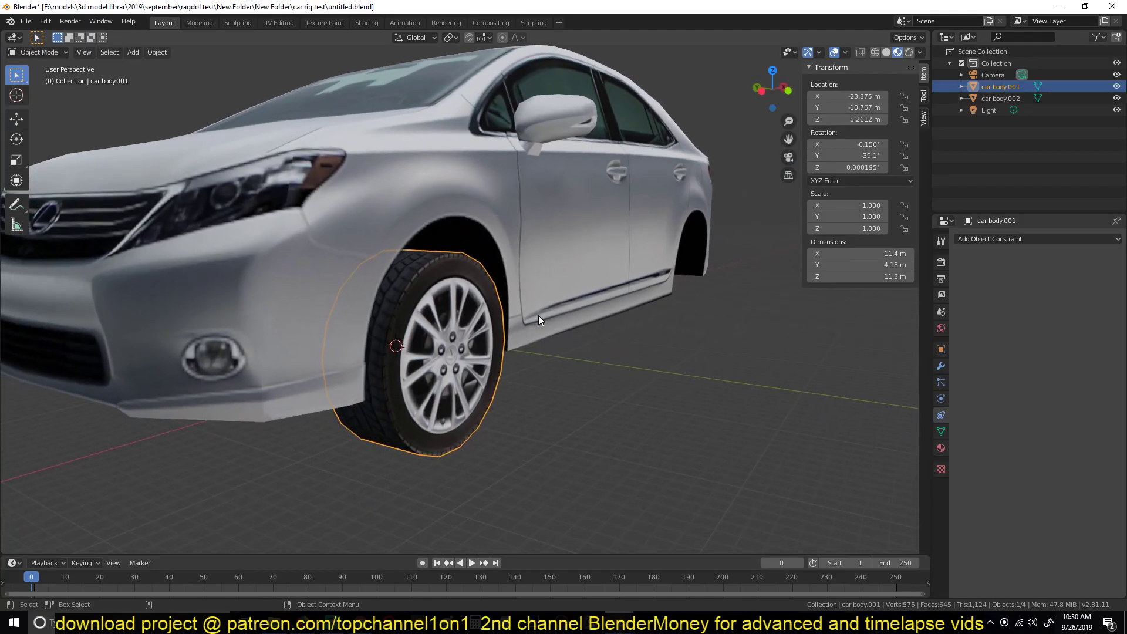
middle_drag(538, 315, 478, 334)
key(r)
key(y)
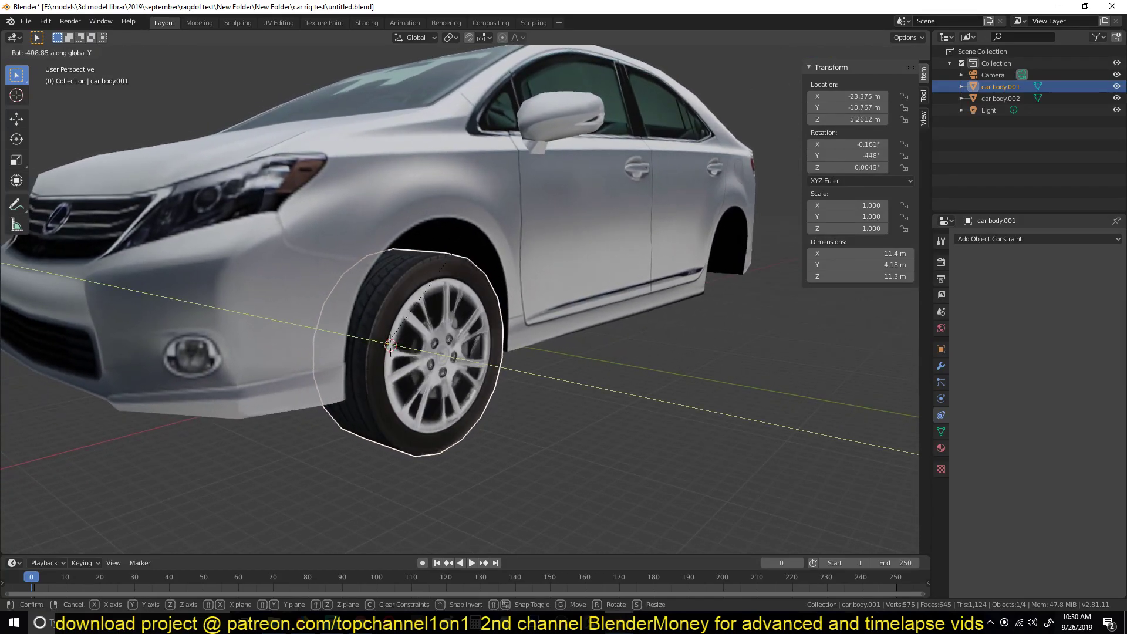
right_click(559, 238)
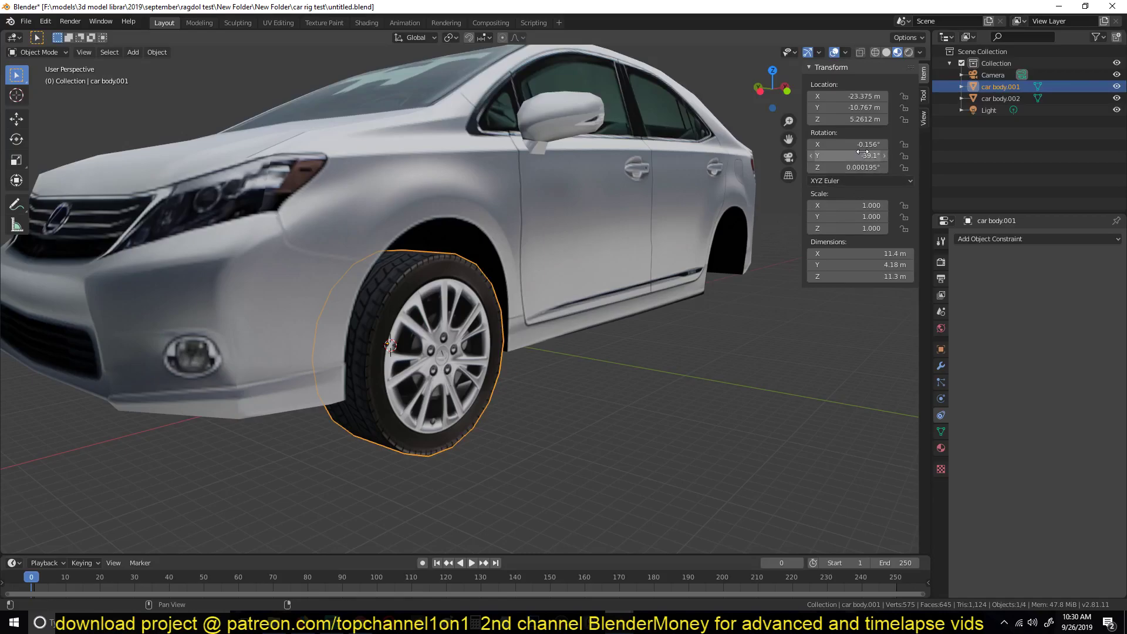
Step: Set the front left wheel's Y rotation to about -122° and add a driver to that rotation
drag(870, 157, 991, 156)
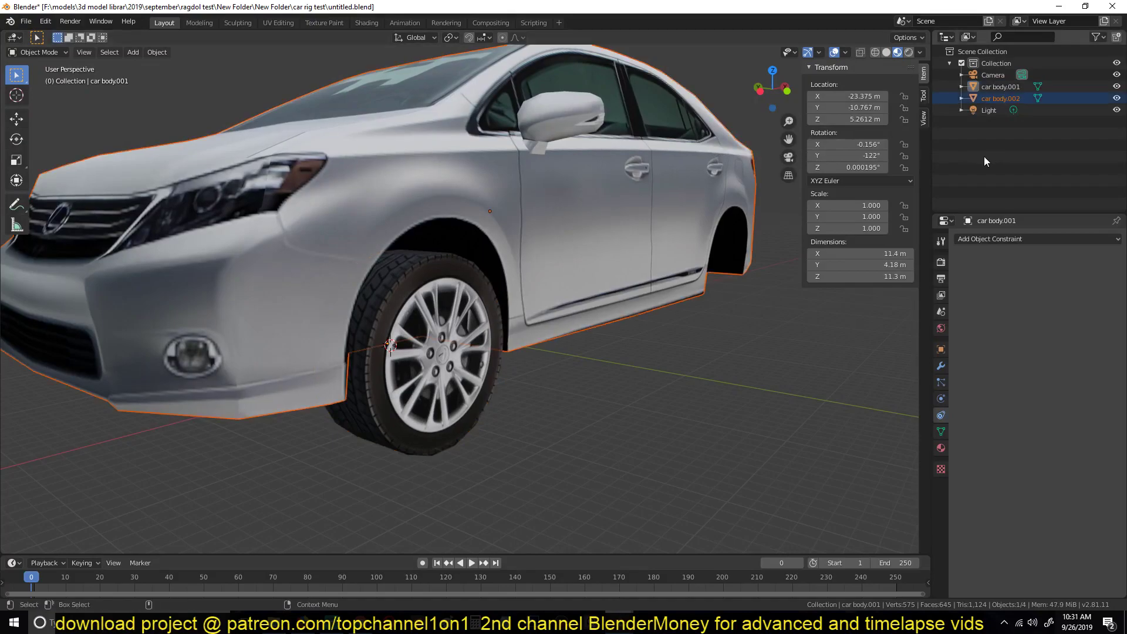
click(496, 378)
right_click(873, 156)
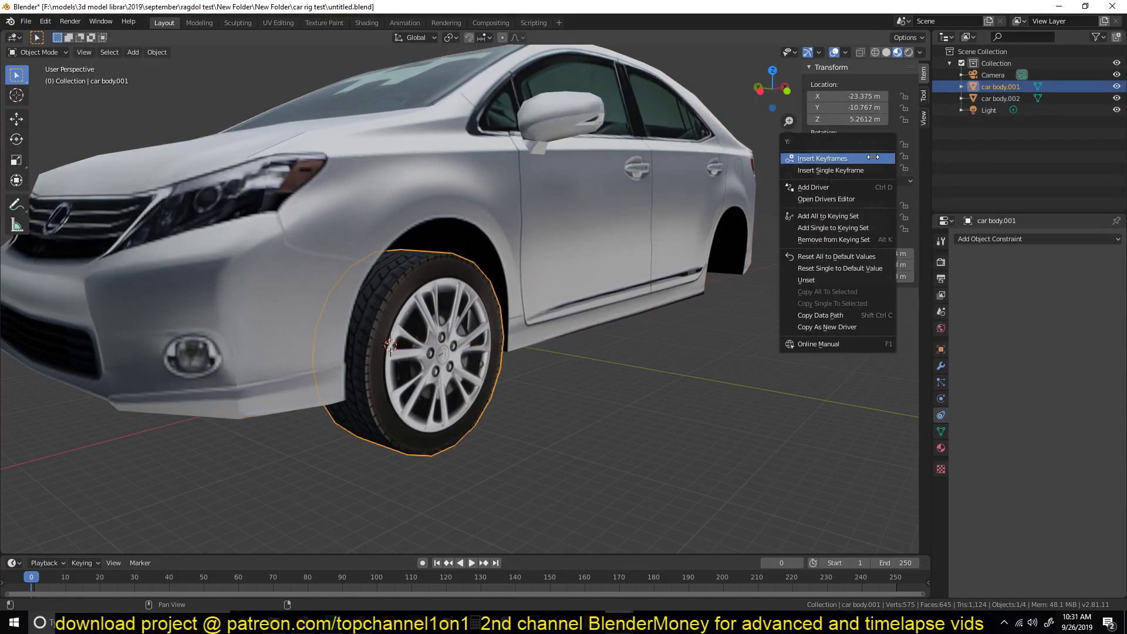
click(829, 187)
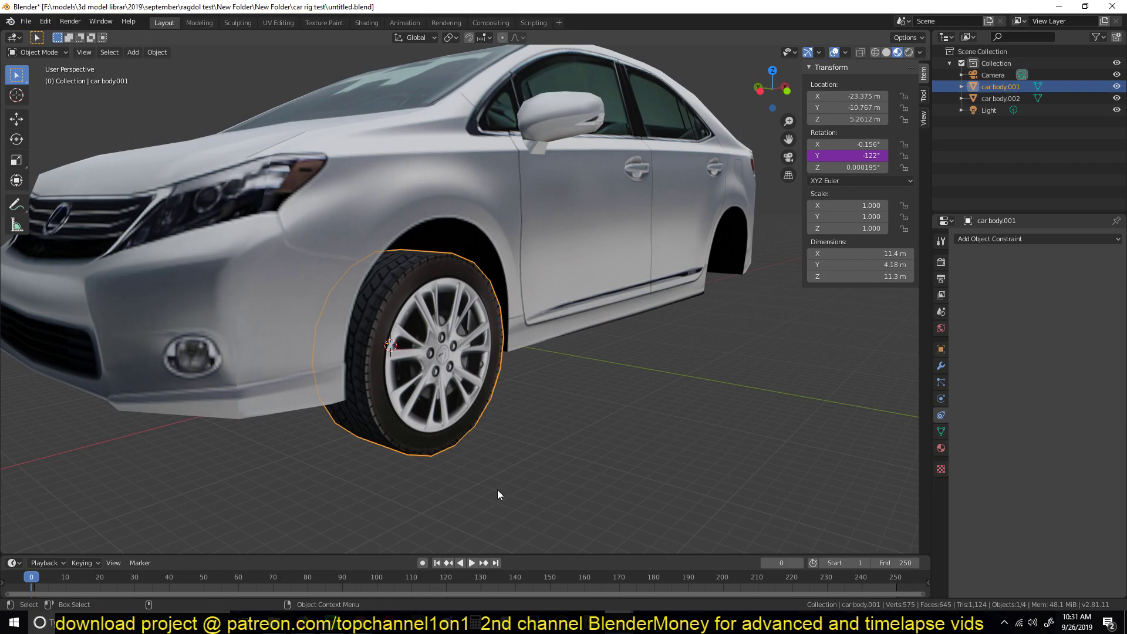
Step: Play the animation briefly, stop it, and open the driver settings of the wheel's Y rotation
key(space)
shift+middle_drag(488, 442, 517, 415)
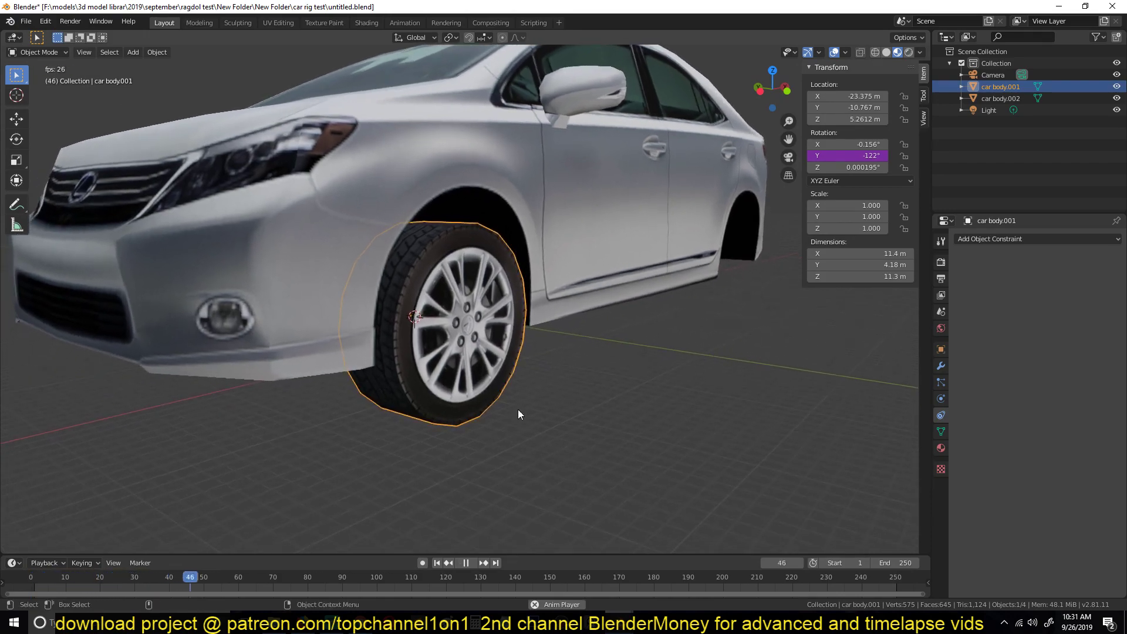
key(Escape)
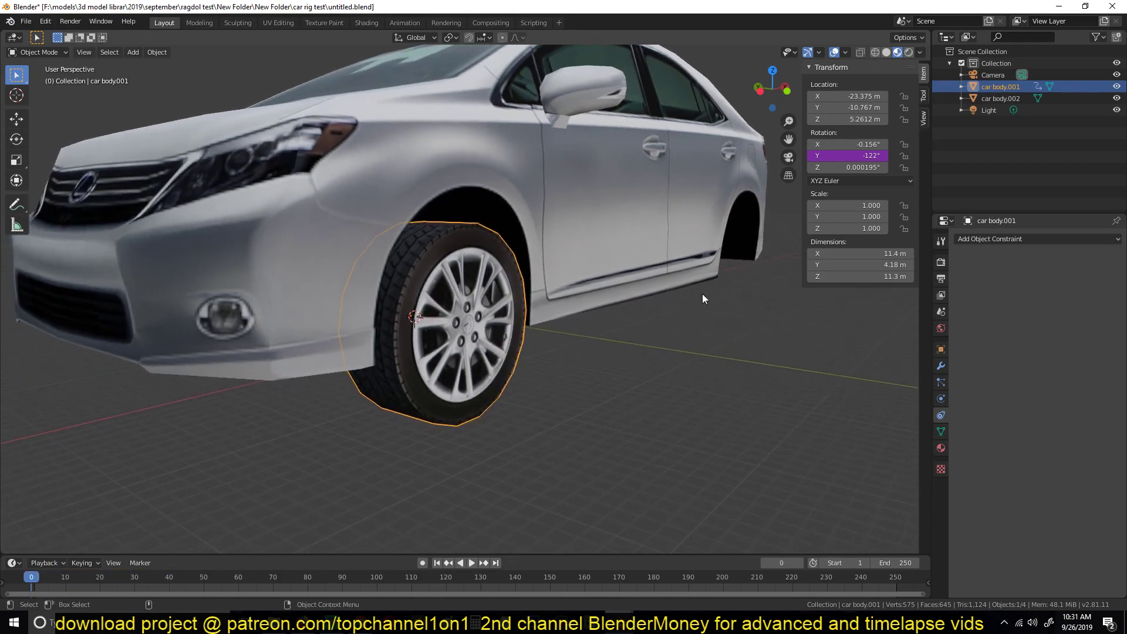
right_click(845, 155)
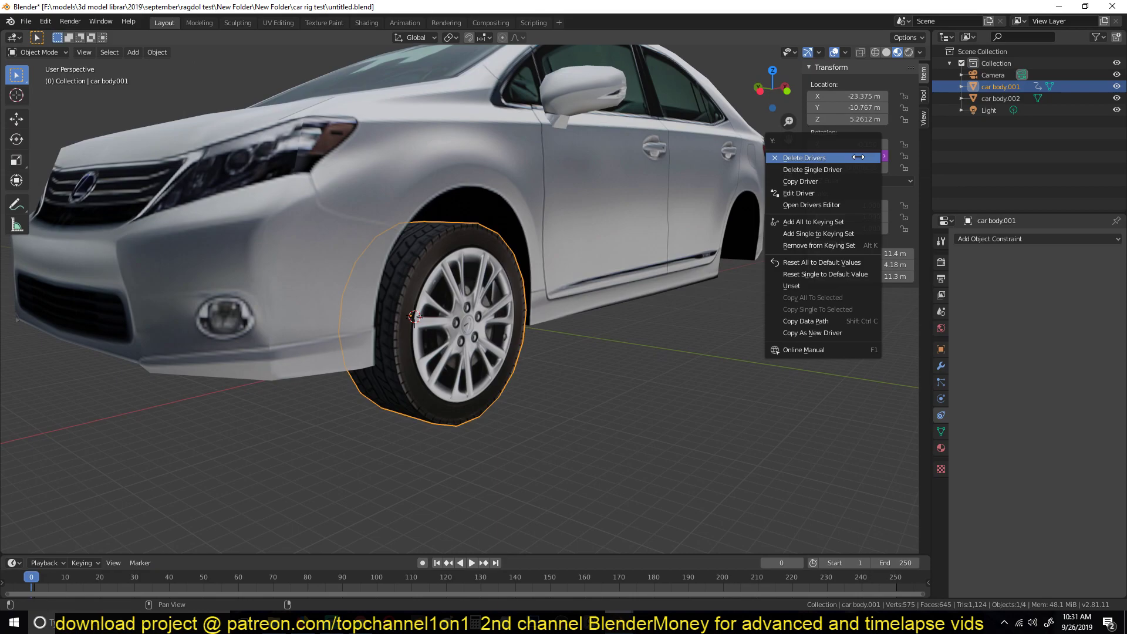
click(834, 193)
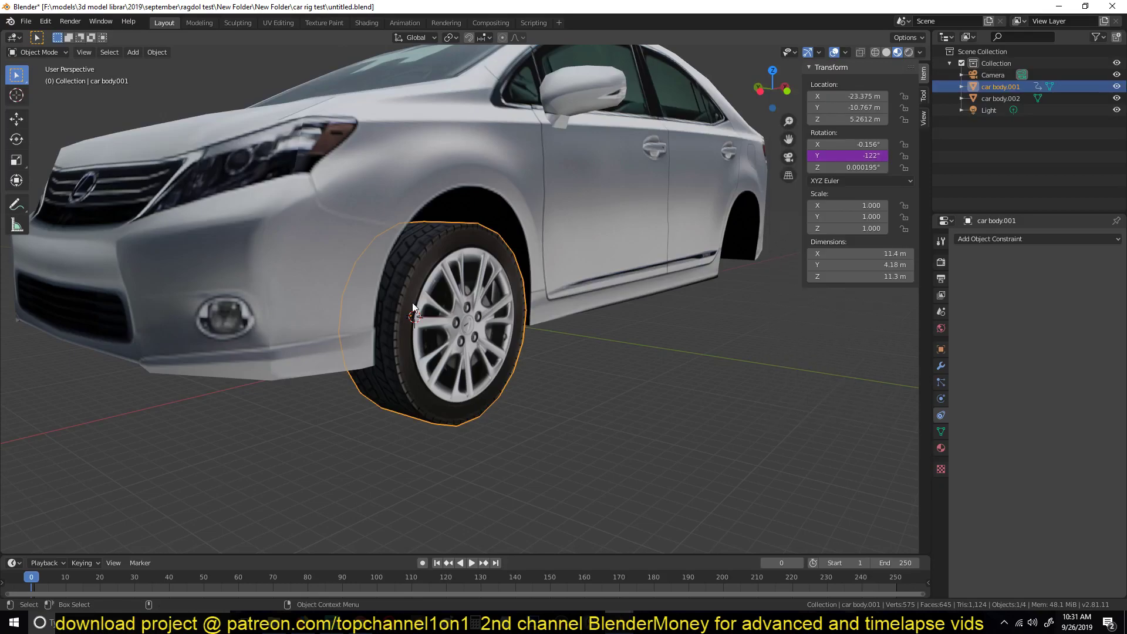
Step: Try rotating the driven front left wheel about the Y axis
key(r)
key(y)
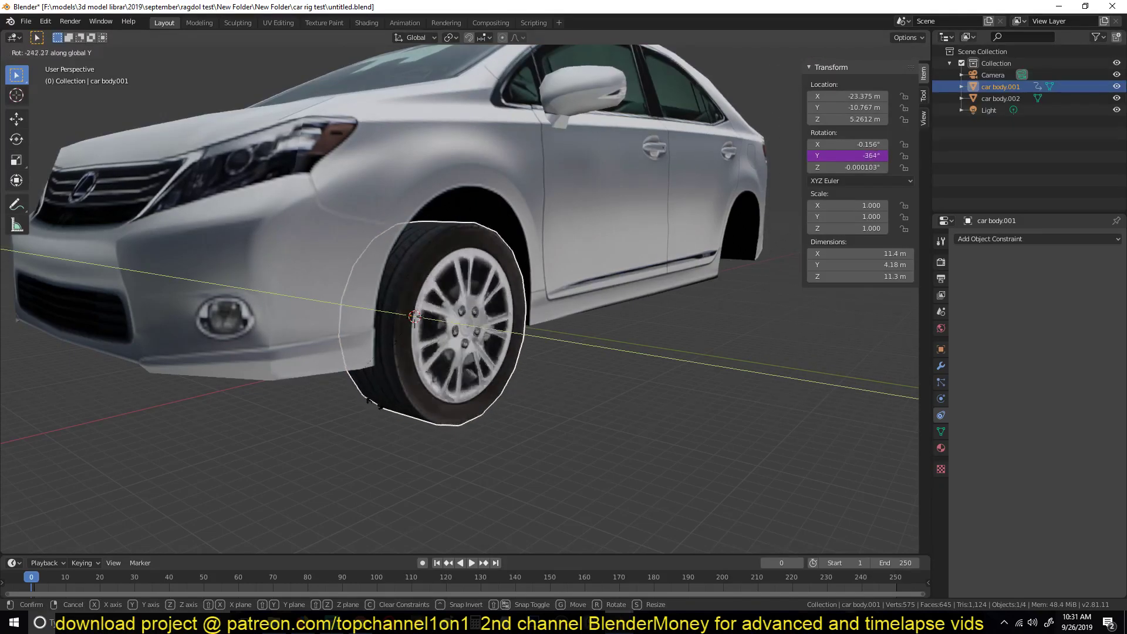
right_click(457, 325)
Step: Try moving the car body backward and forward along X to see whether the wheel responds
scroll(502, 305, down, 5)
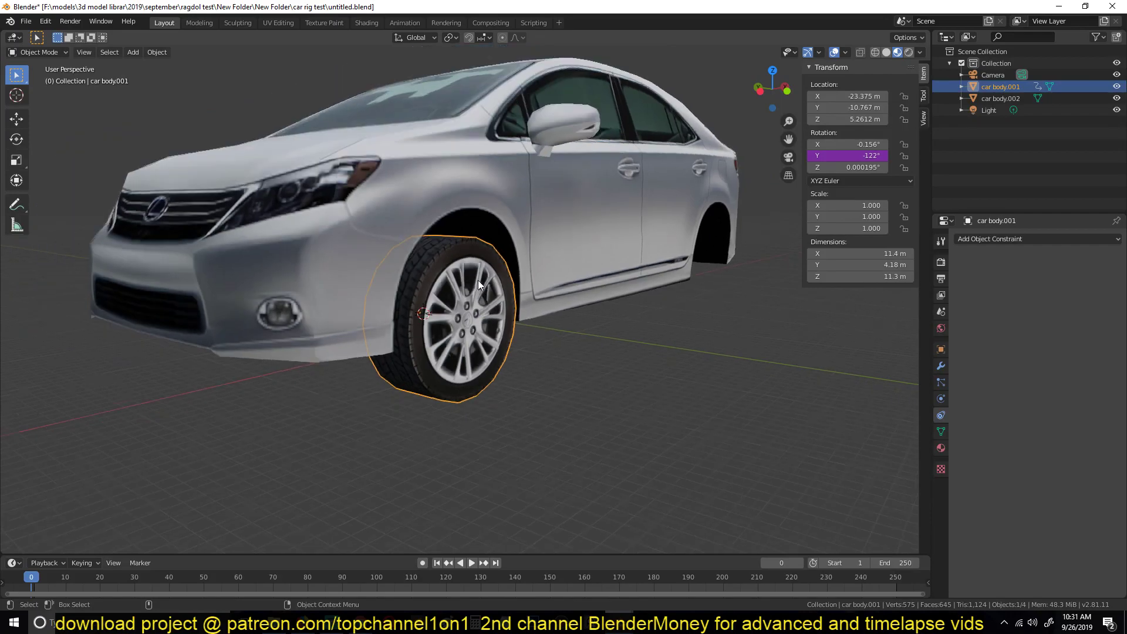
click(553, 236)
key(g)
key(x)
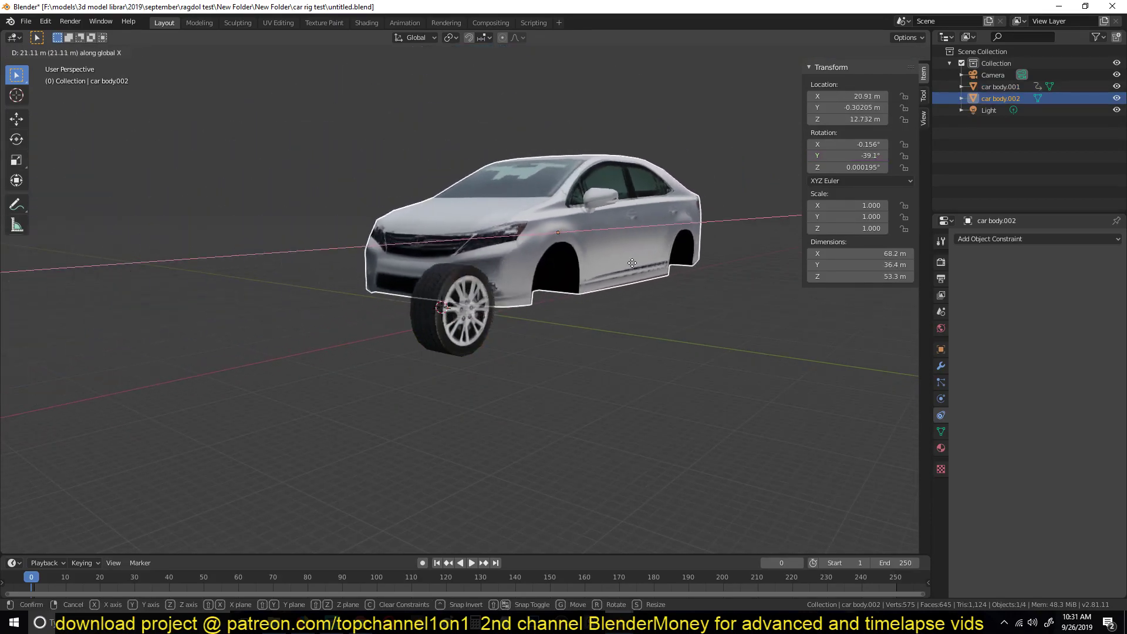
right_click(546, 266)
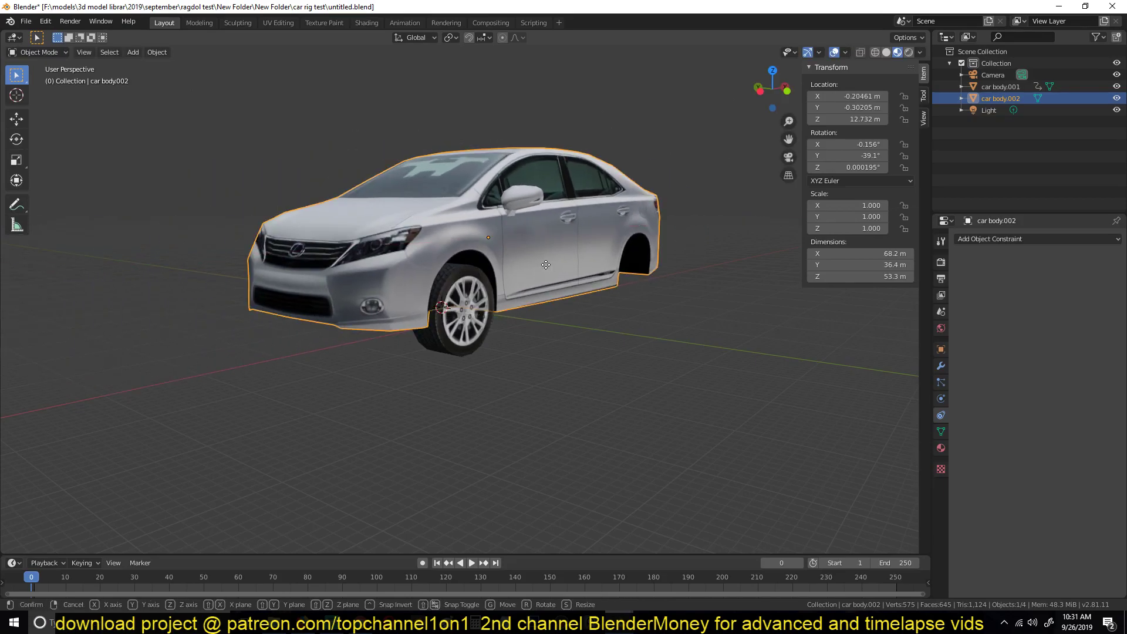
key(g)
key(x)
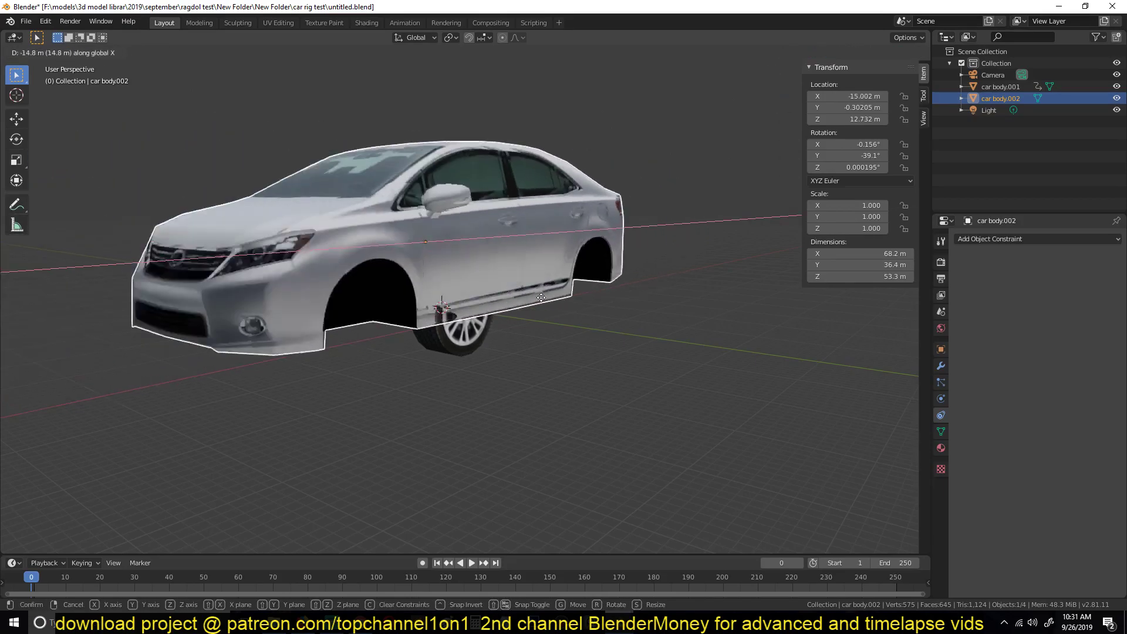
right_click(479, 331)
Step: Select the front left wheel and try rotating it freely and about Y
click(483, 332)
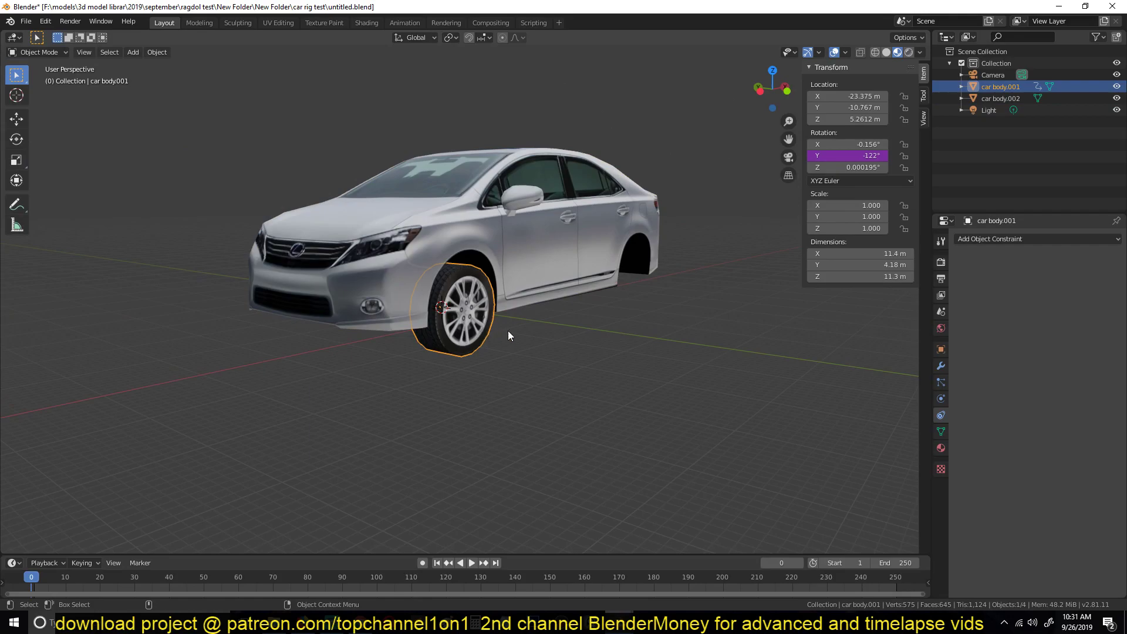
key(r)
right_click(489, 336)
key(r)
key(y)
right_click(530, 254)
Step: In the wheel's Y rotation driver, replace the input variable with a new one of type Transform Channel
right_click(860, 156)
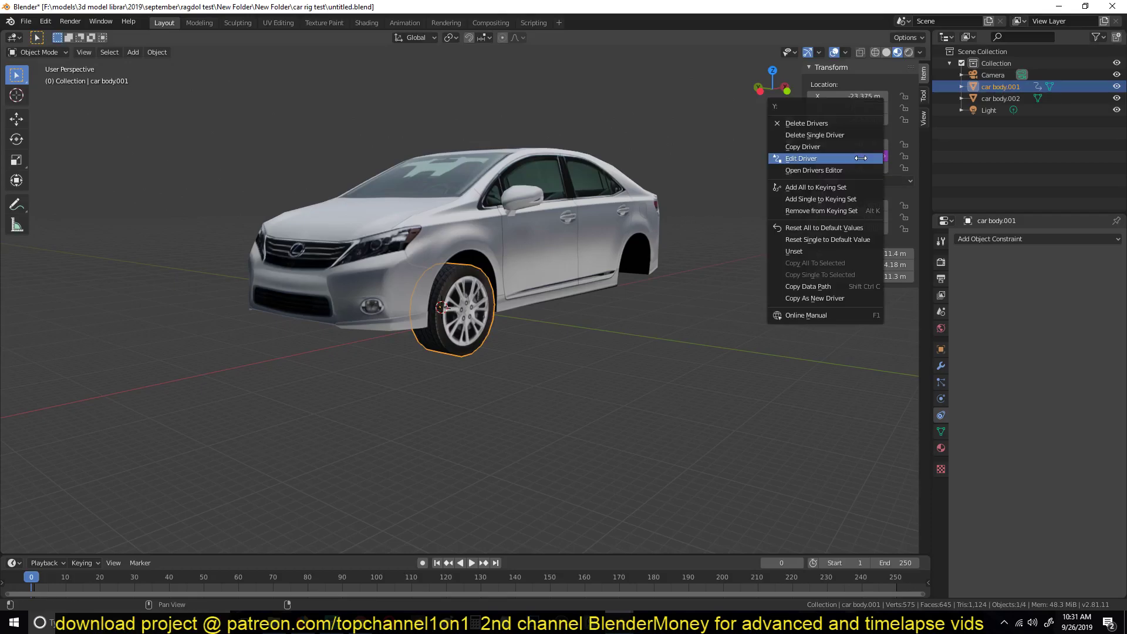
click(843, 159)
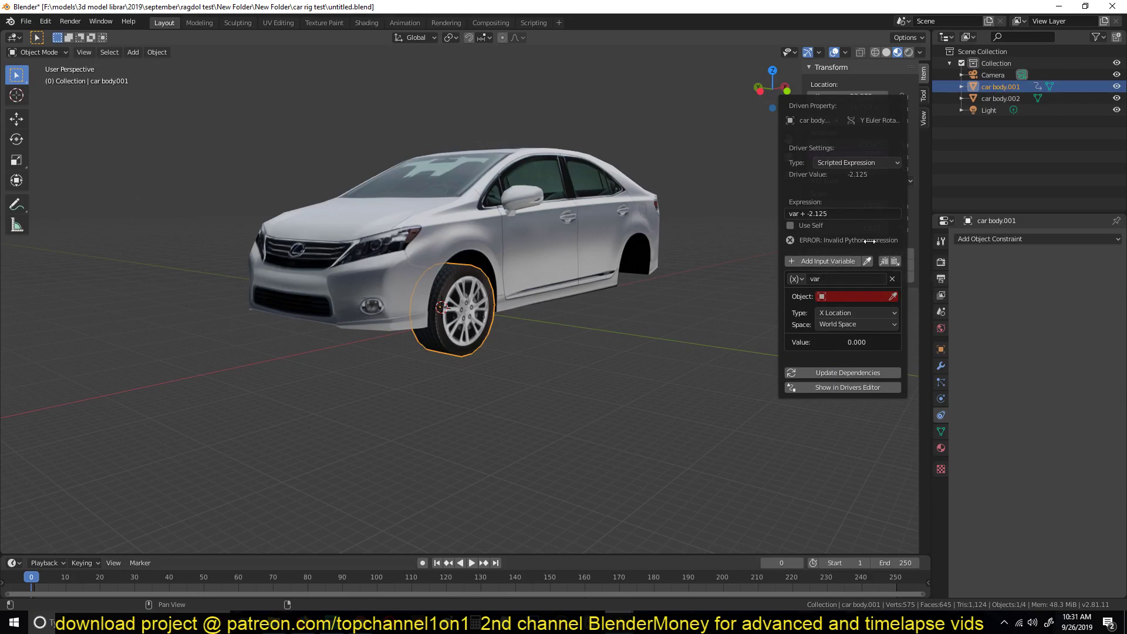
click(892, 279)
click(818, 261)
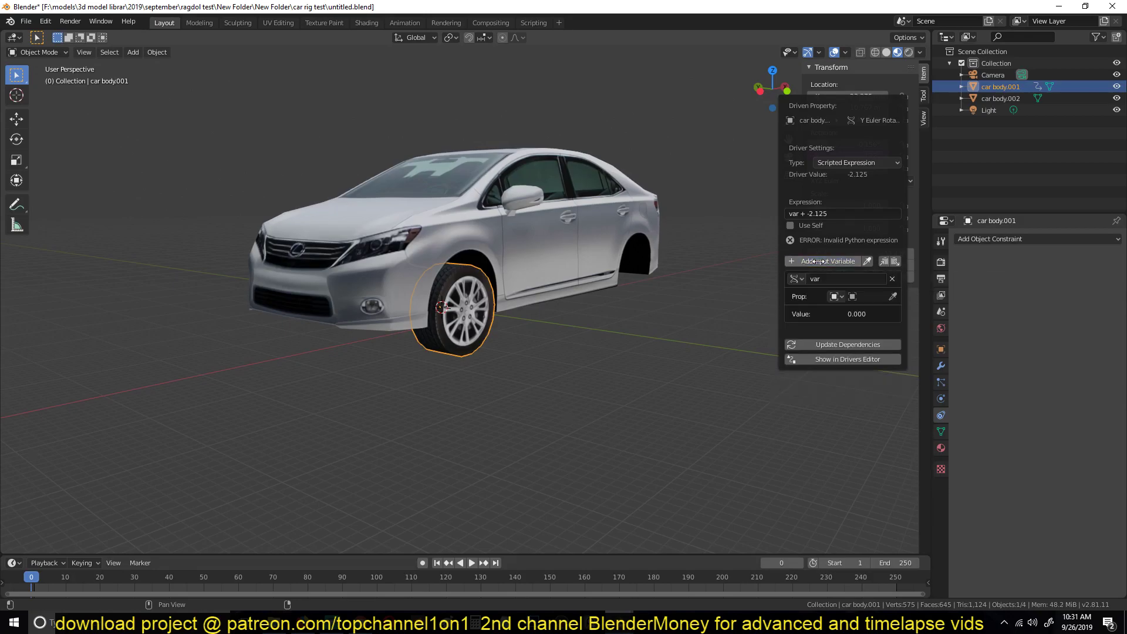
click(793, 279)
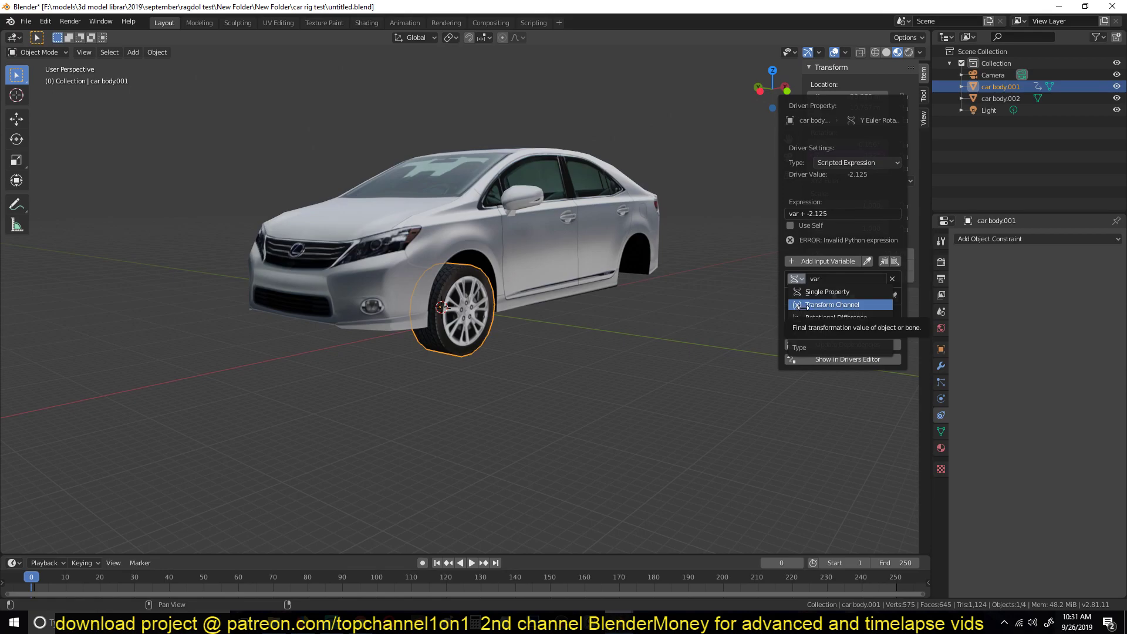
click(803, 304)
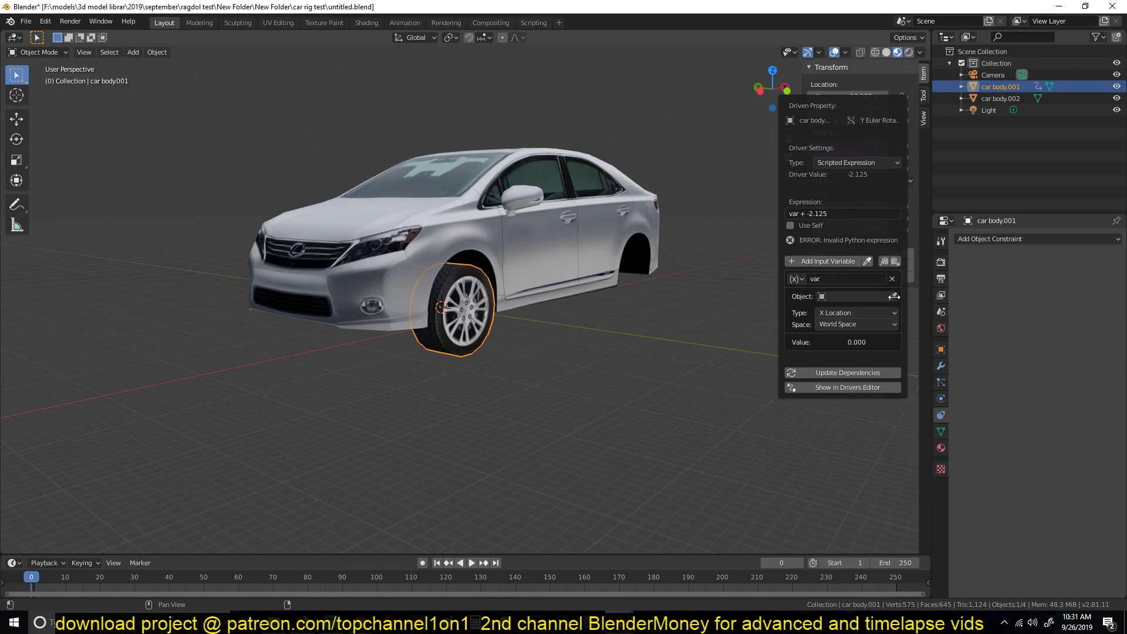
click(565, 223)
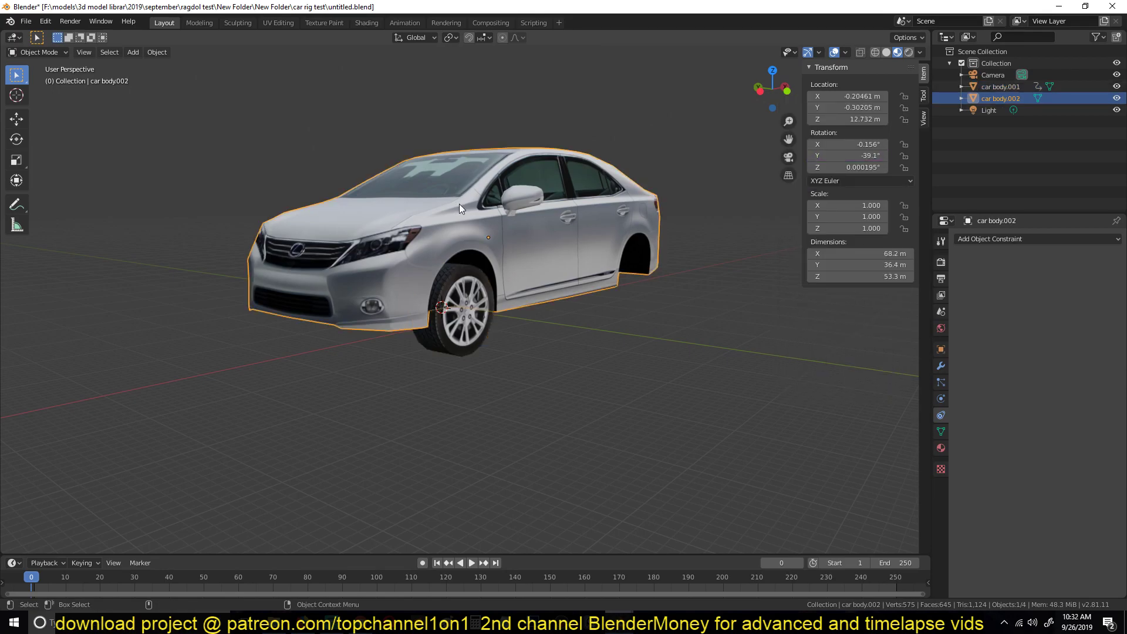
click(488, 308)
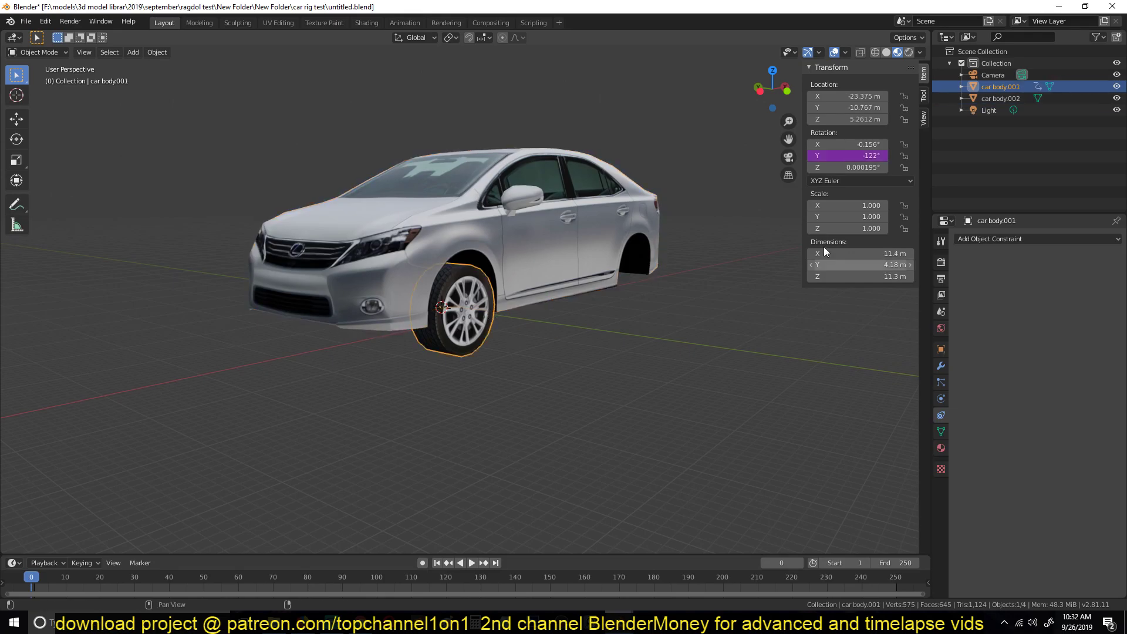
right_click(854, 156)
click(851, 153)
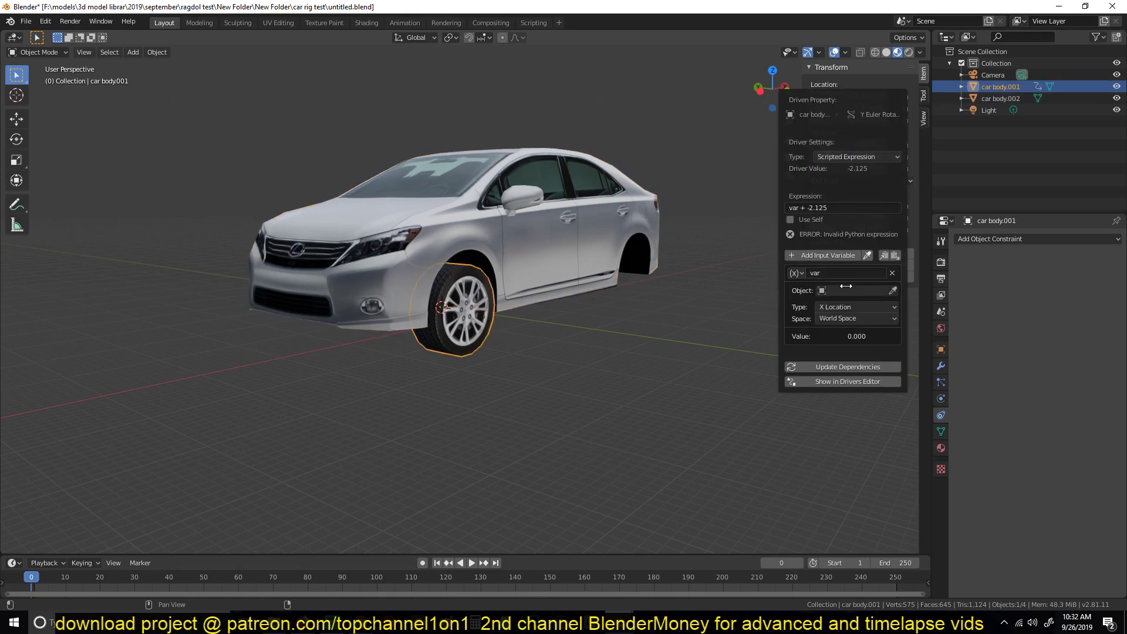
click(852, 290)
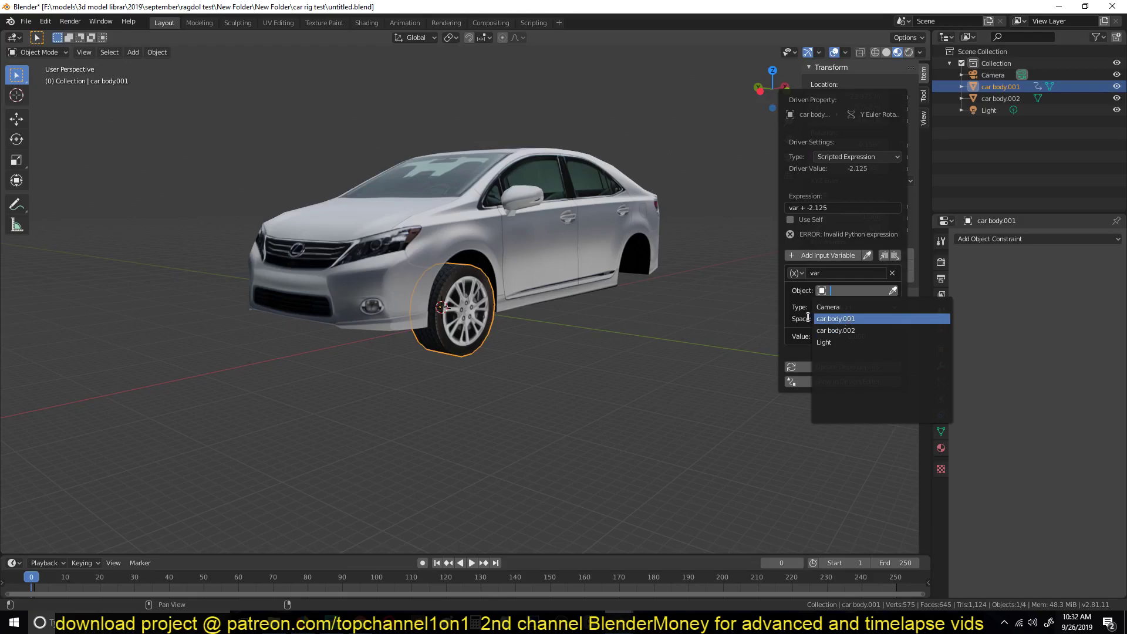
click(483, 316)
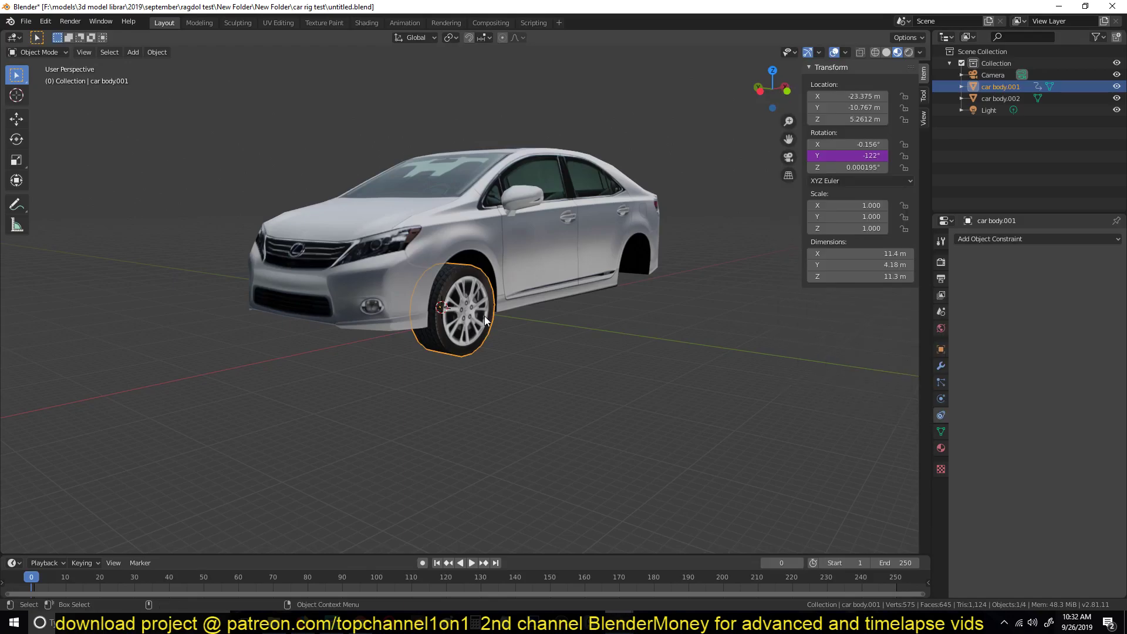
Step: Rename the front wheel object to "tire" and the car's body object to "car body"
double_click(997, 85)
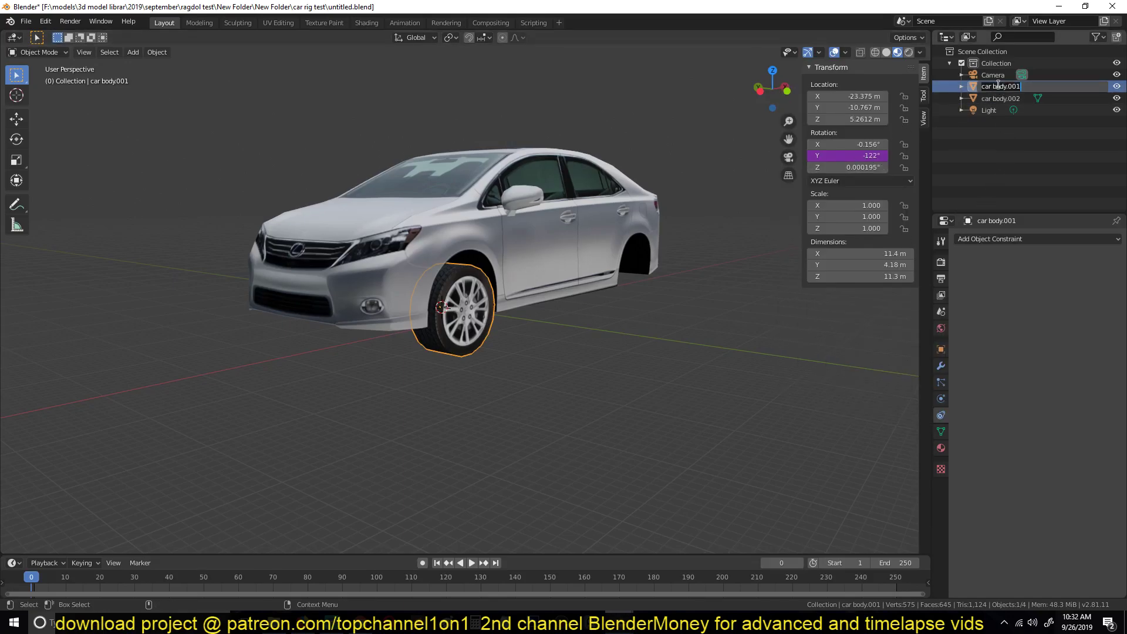
key(Return)
click(520, 241)
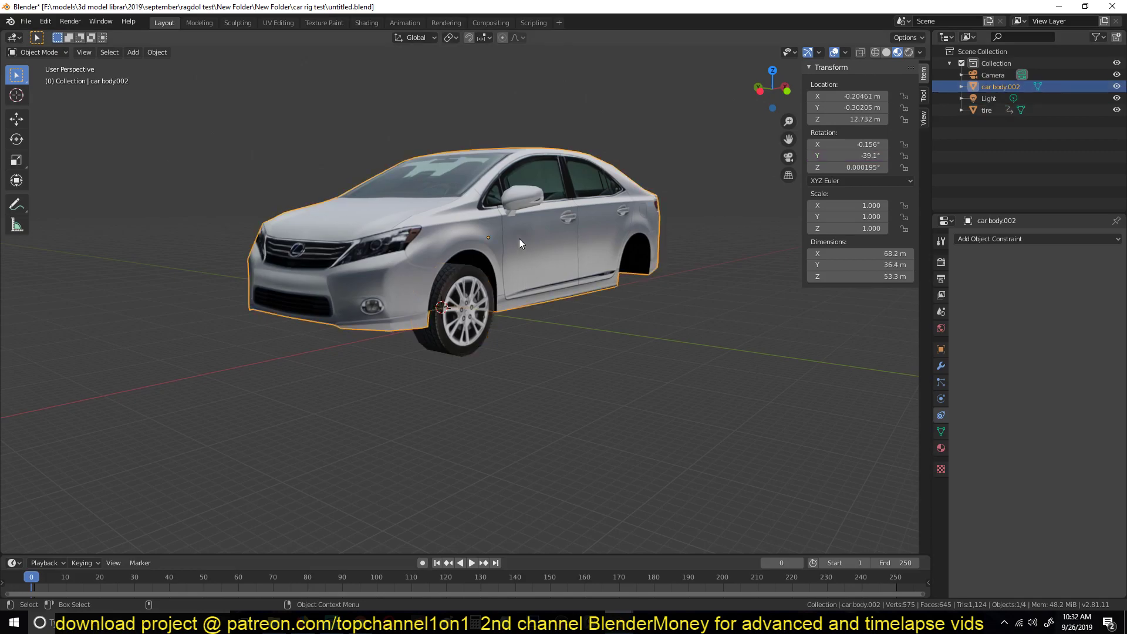
double_click(1010, 86)
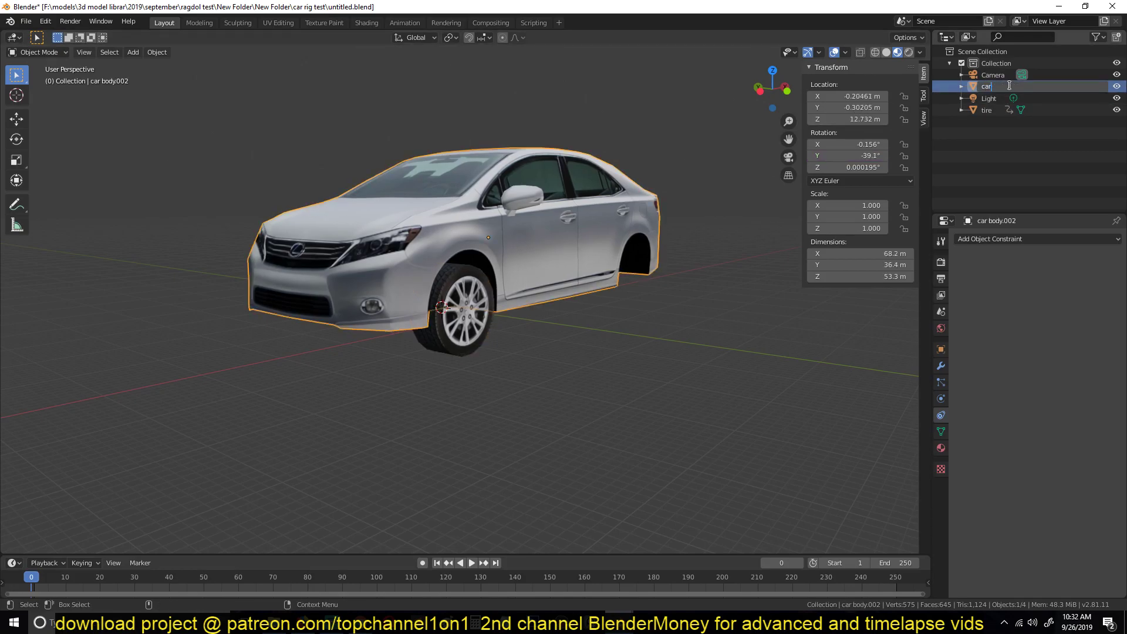
key(Return)
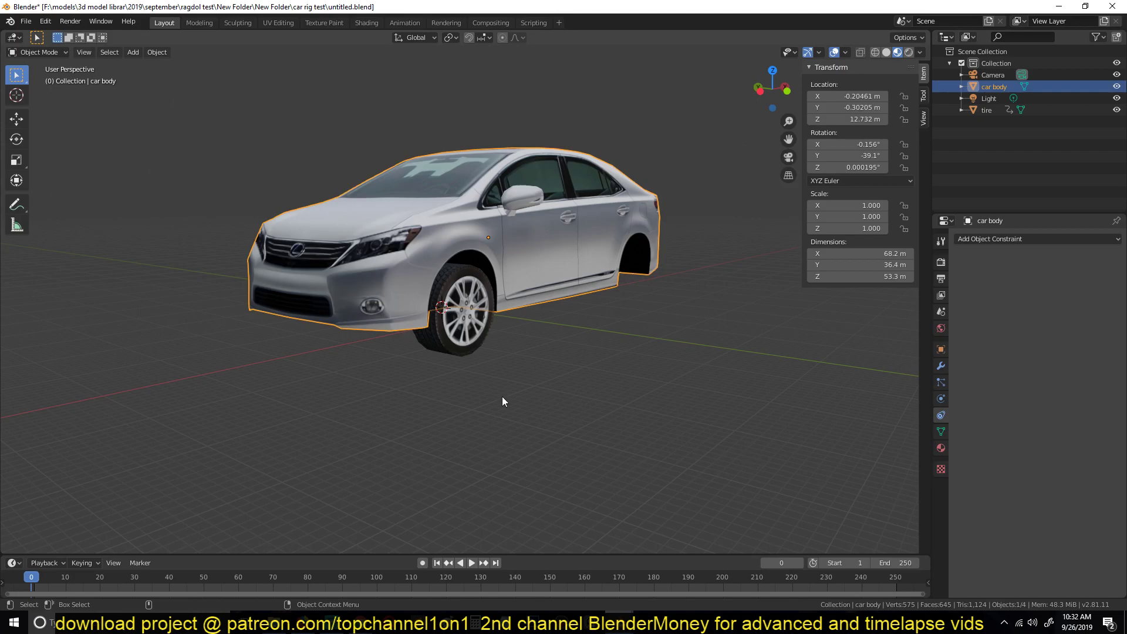
Step: In the tire's Y rotation driver, set the variable's target object to car body
right_click(862, 158)
click(861, 153)
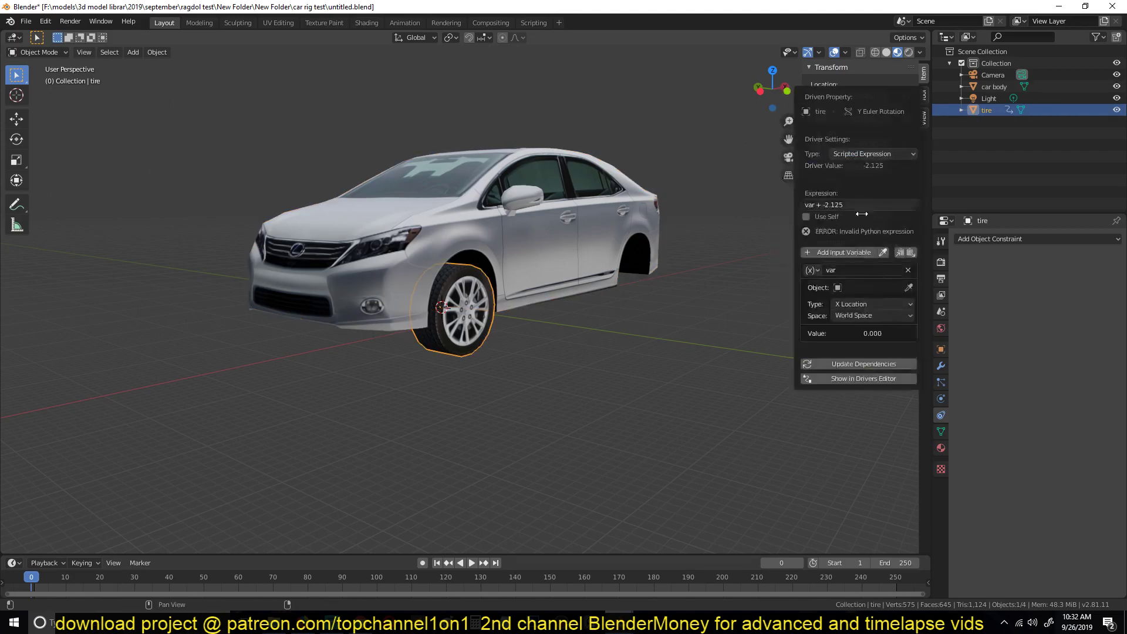
click(869, 288)
click(861, 316)
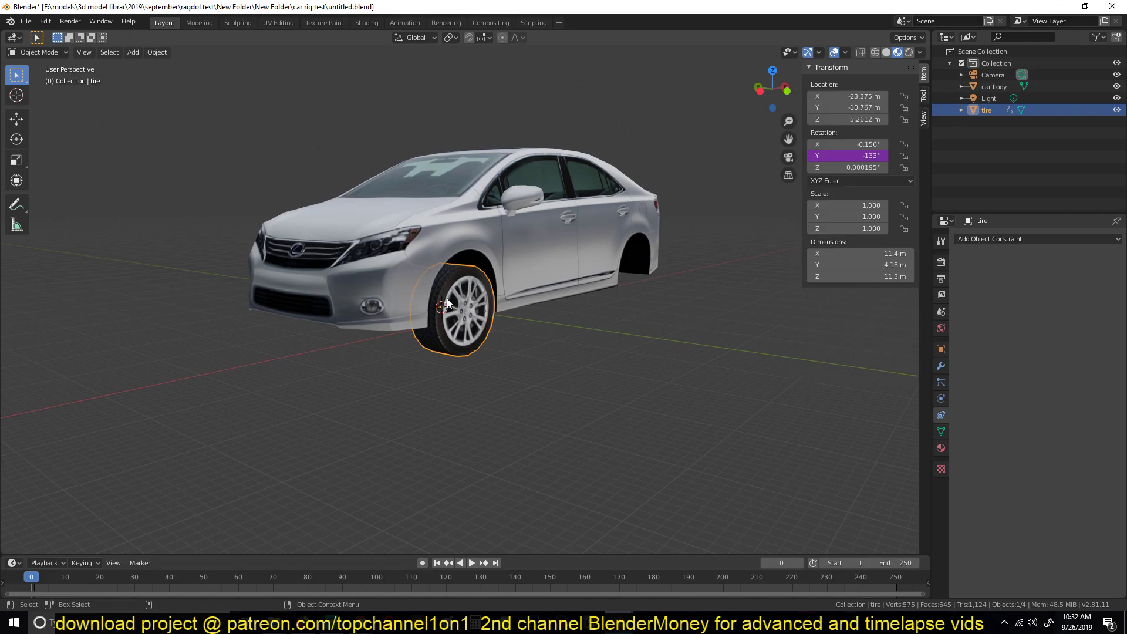
Step: Try moving the car body freely to check whether the tire rotates with it
click(530, 280)
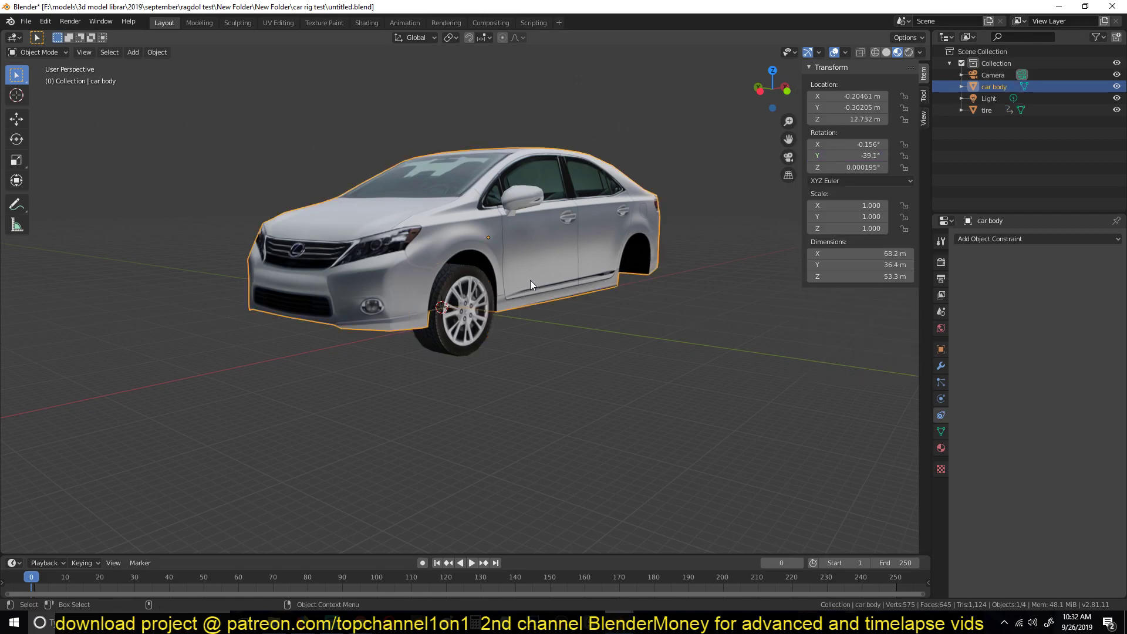
key(g)
right_click(568, 302)
middle_drag(568, 301, 517, 327)
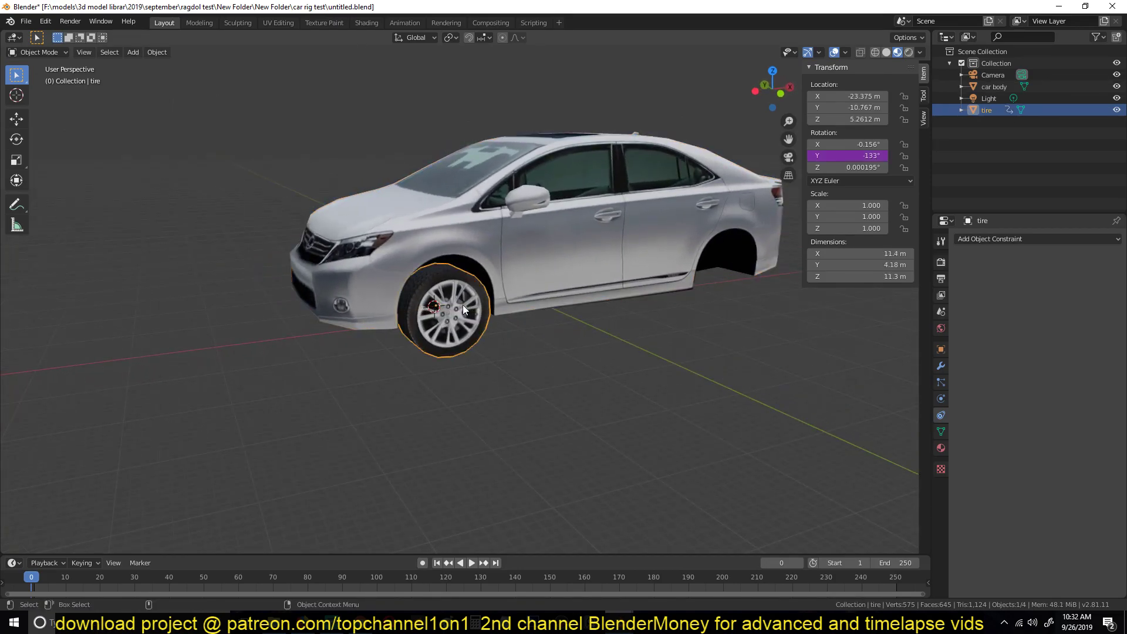
click(547, 286)
key(g)
right_click(635, 356)
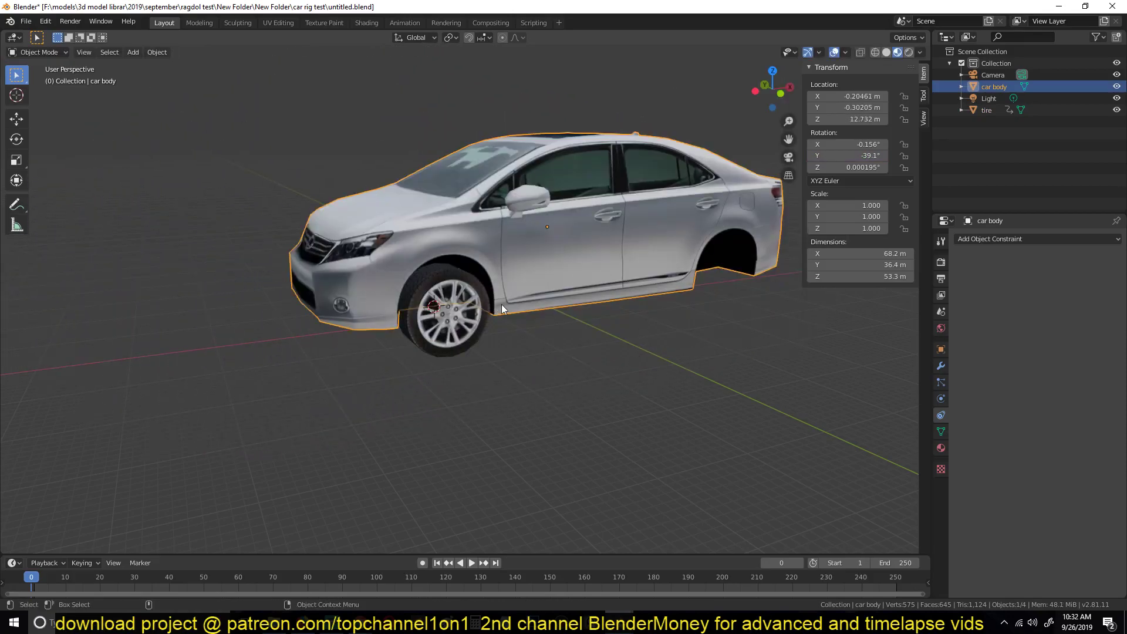
Step: Try moving the car body along Y and along Z to test the tire's response
middle_drag(494, 298, 572, 315)
key(g)
key(y)
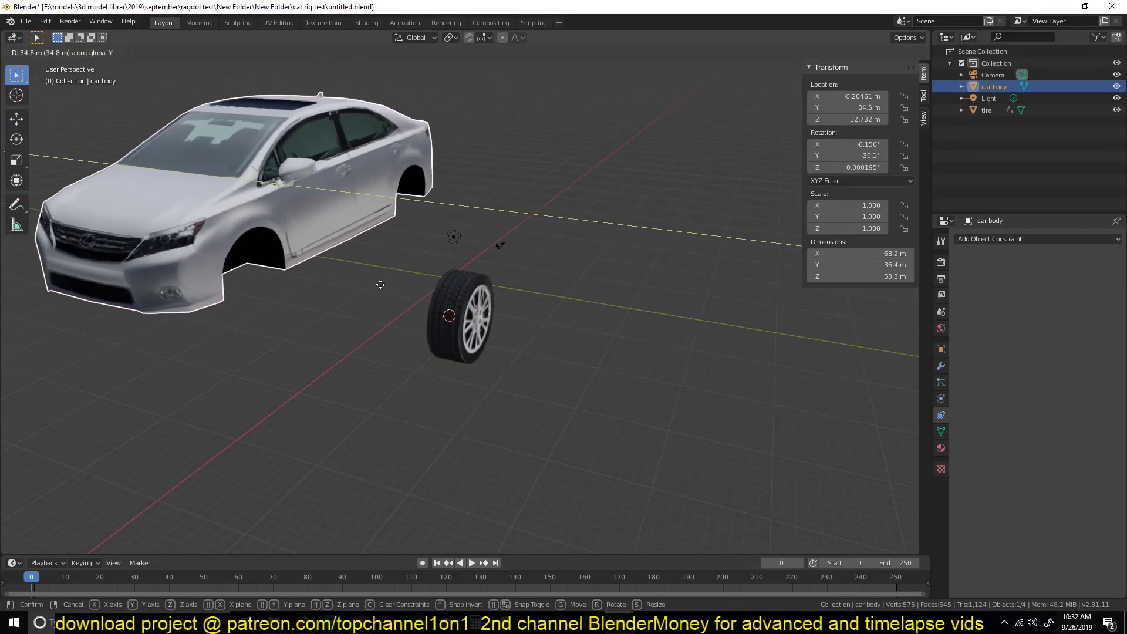
right_click(501, 287)
middle_drag(501, 287, 511, 284)
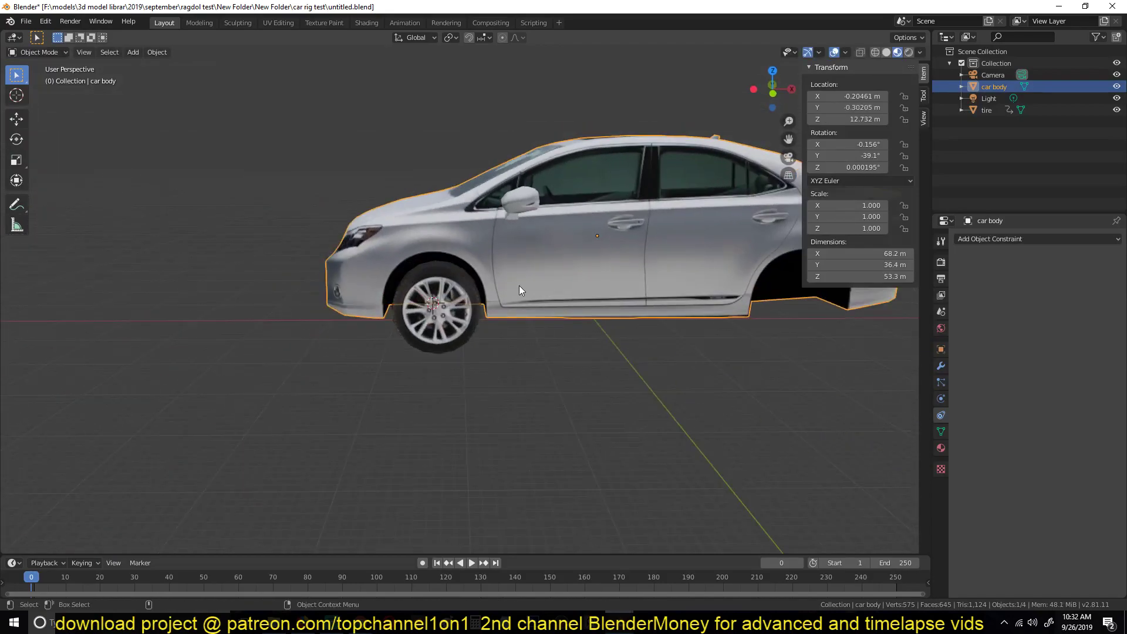
right_click(399, 319)
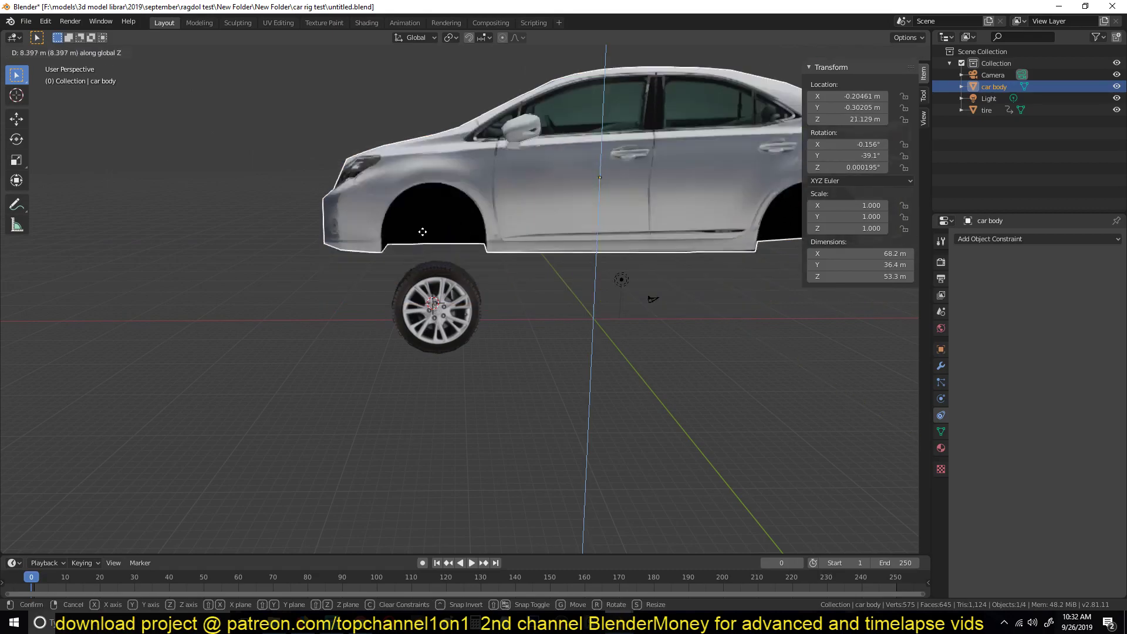
right_click(434, 308)
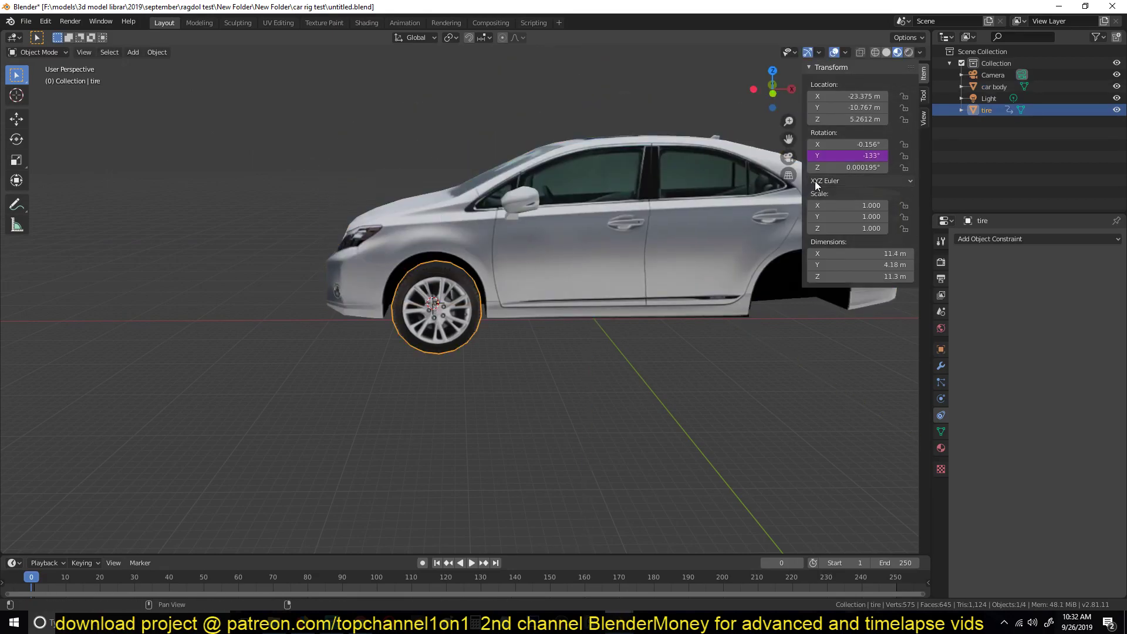
Step: Review the settings of the tire's Y rotation driver and the transform channels available for its variable
right_click(833, 156)
click(820, 158)
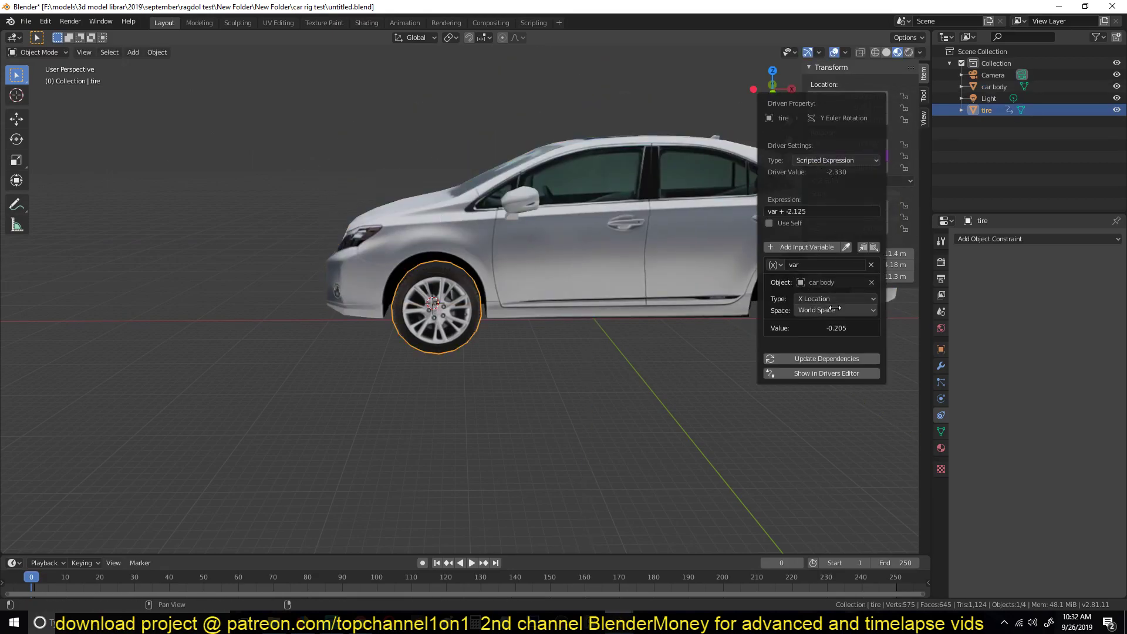
click(831, 299)
key(Escape)
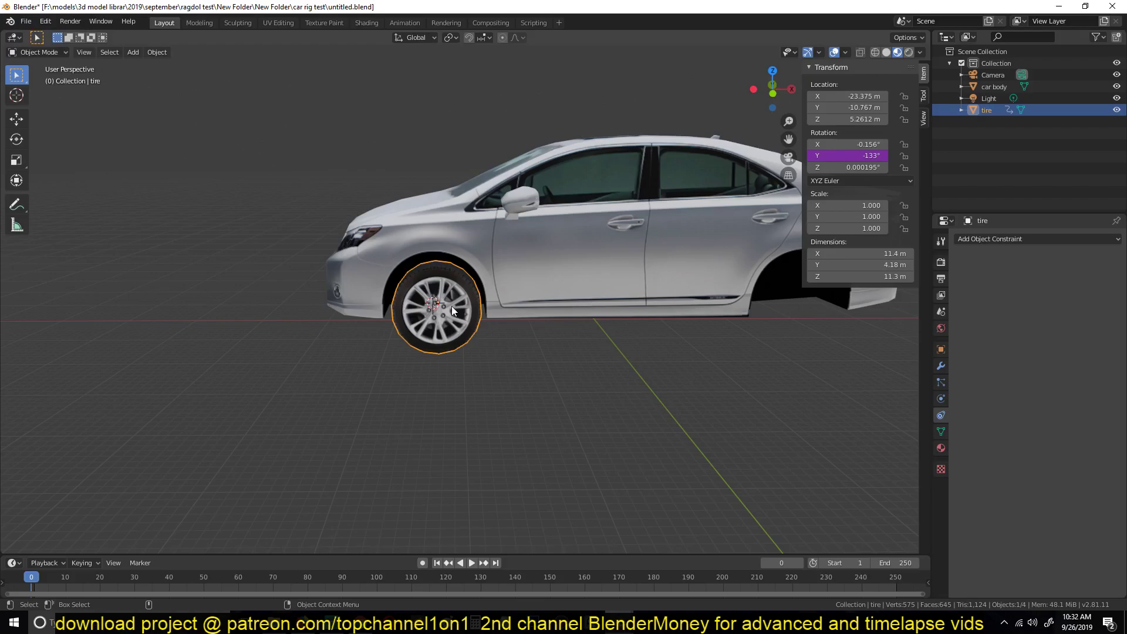
right_click(867, 154)
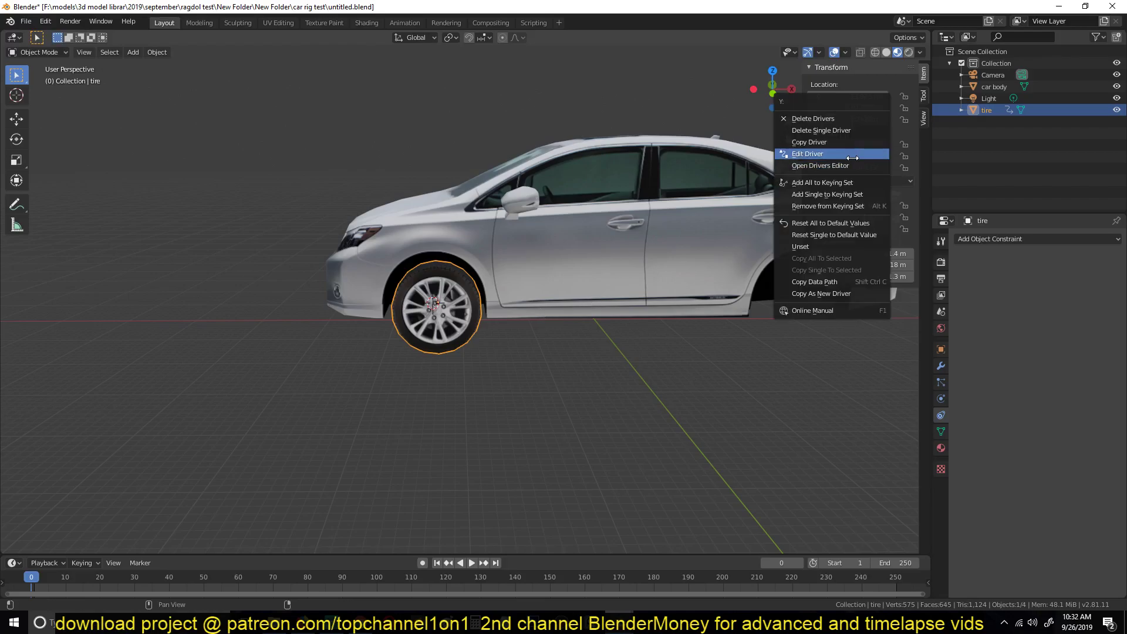
click(852, 154)
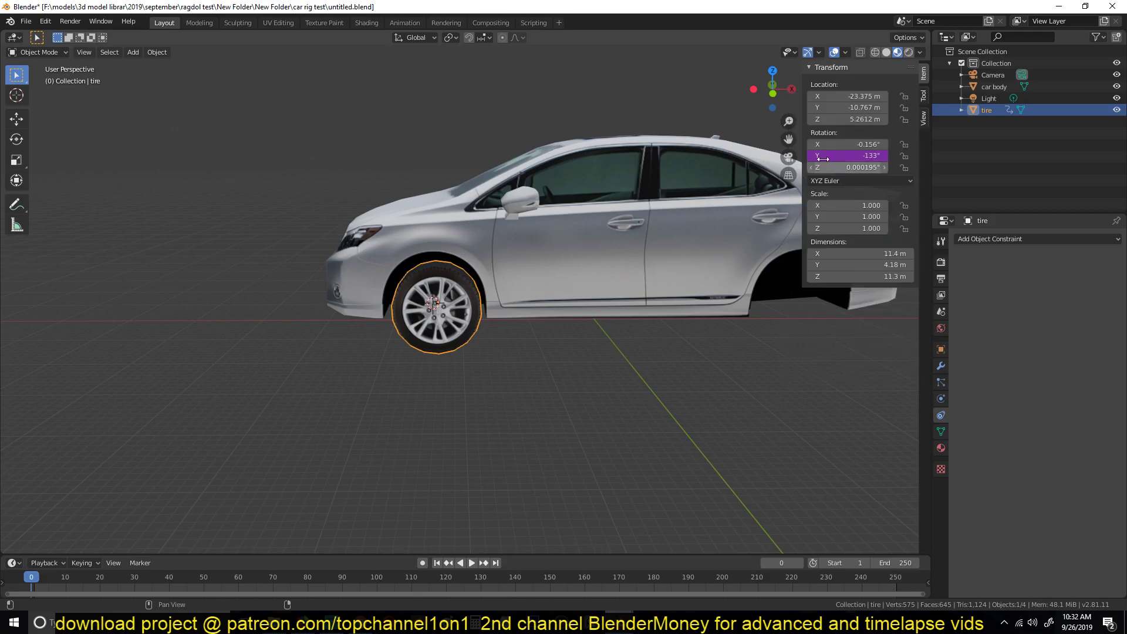
Step: Inspect the tire's Y rotation driver in the Drivers Editor, close that window and recheck the driver's settings
right_click(841, 153)
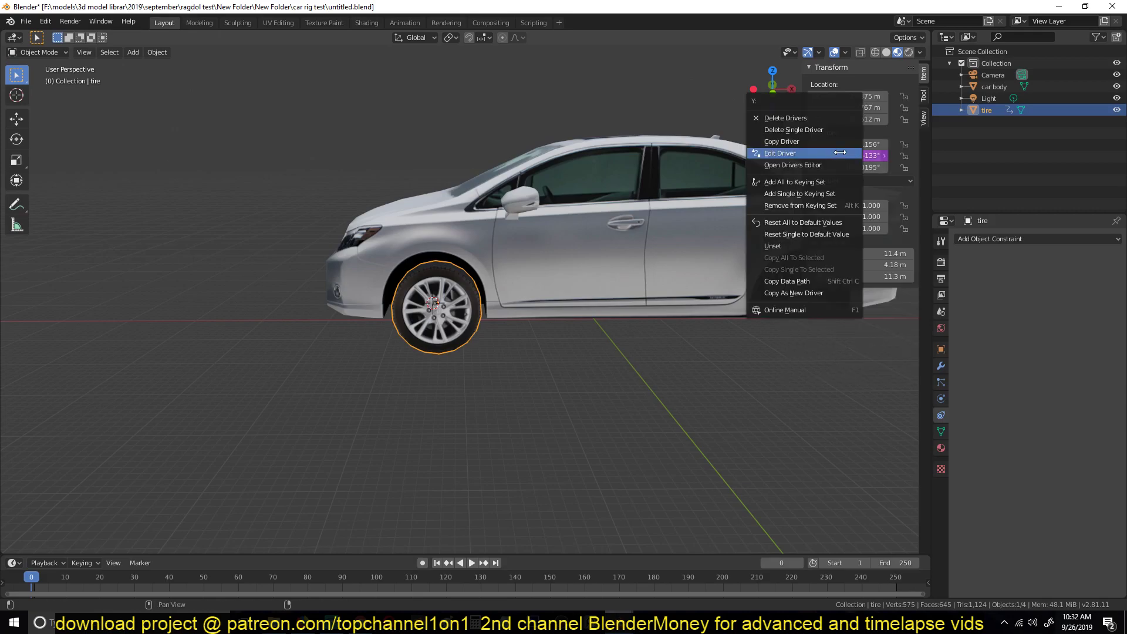
click(801, 164)
drag(819, 33, 361, 228)
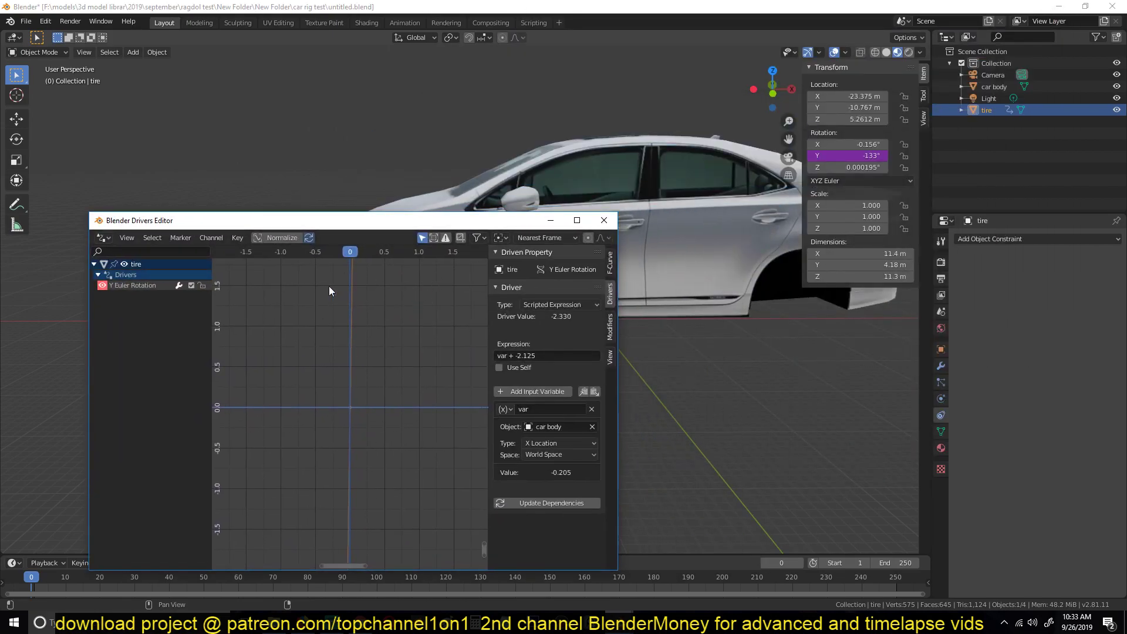
click(604, 222)
right_click(870, 156)
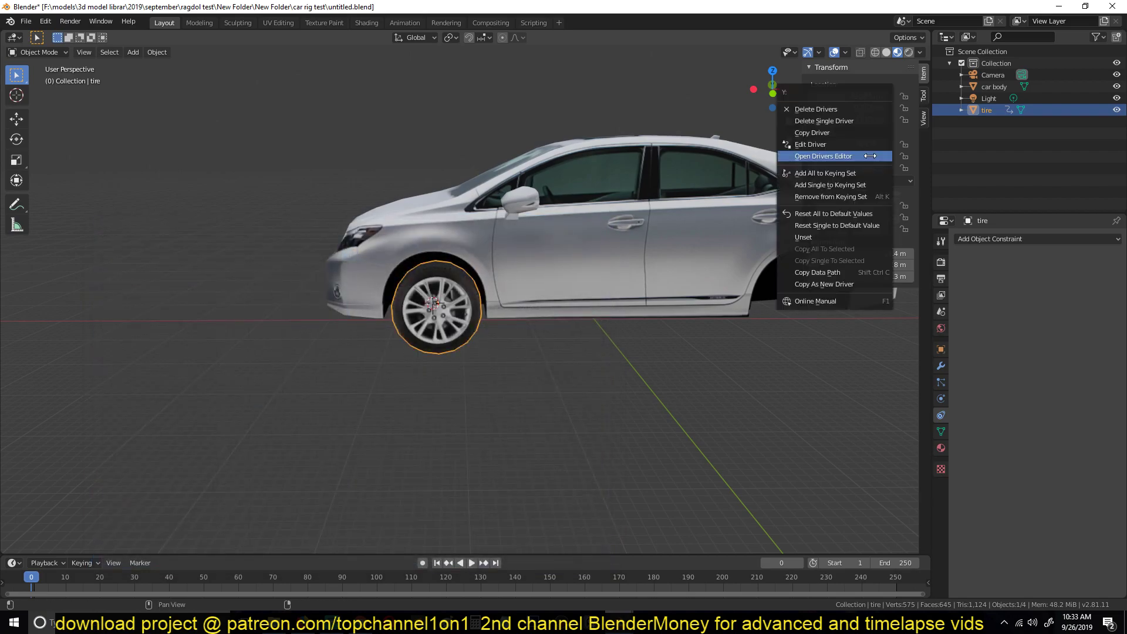
click(843, 145)
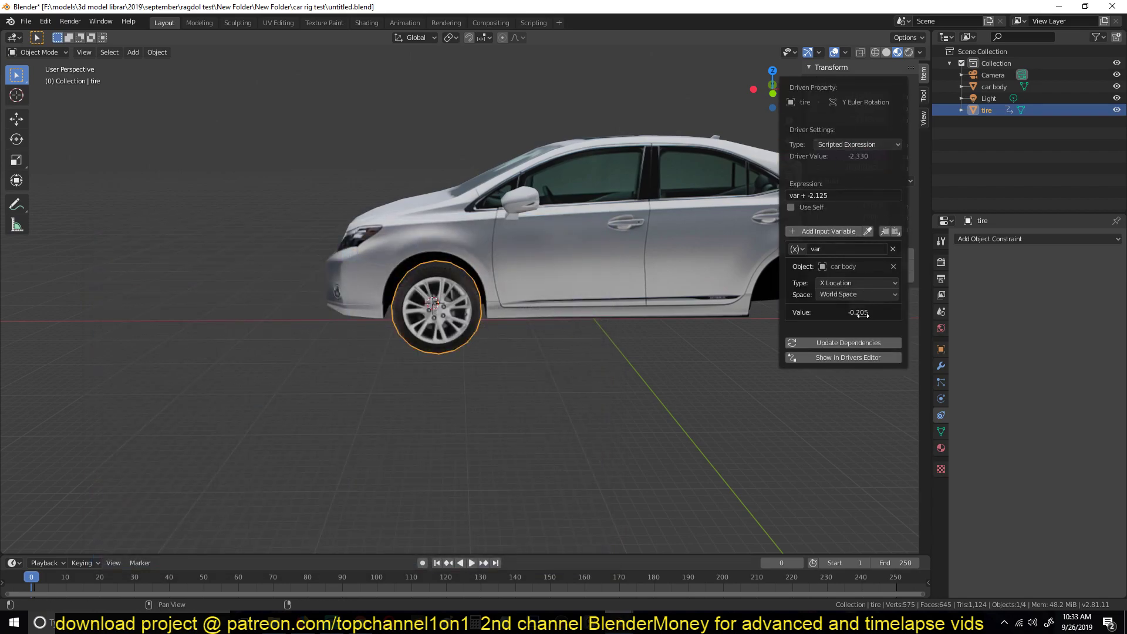
Step: Enlarge the timeline, enable automatic keyframing and record a keyframe for the car body at frame 0
shift+drag(650, 263, 594, 219)
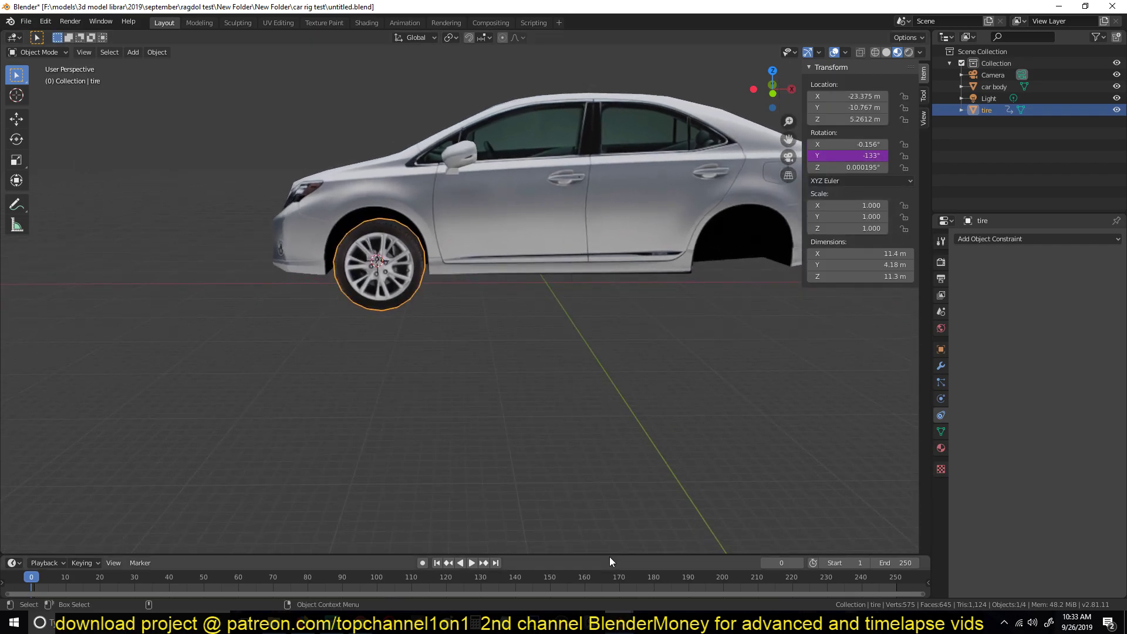
drag(610, 557, 610, 496)
scroll(561, 206, down, 3)
middle_drag(562, 210, 584, 233)
click(583, 232)
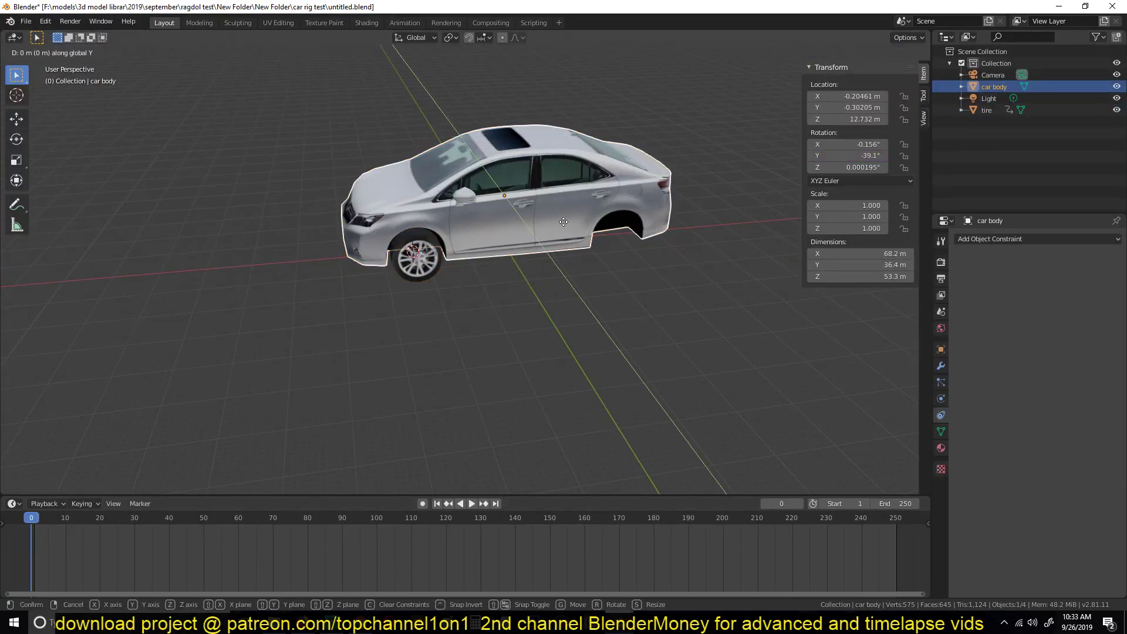
key(Escape)
click(422, 503)
click(555, 276)
Step: At frame 42, move the car body forward along X to about -63.8 m to record a second keyframe
click(178, 546)
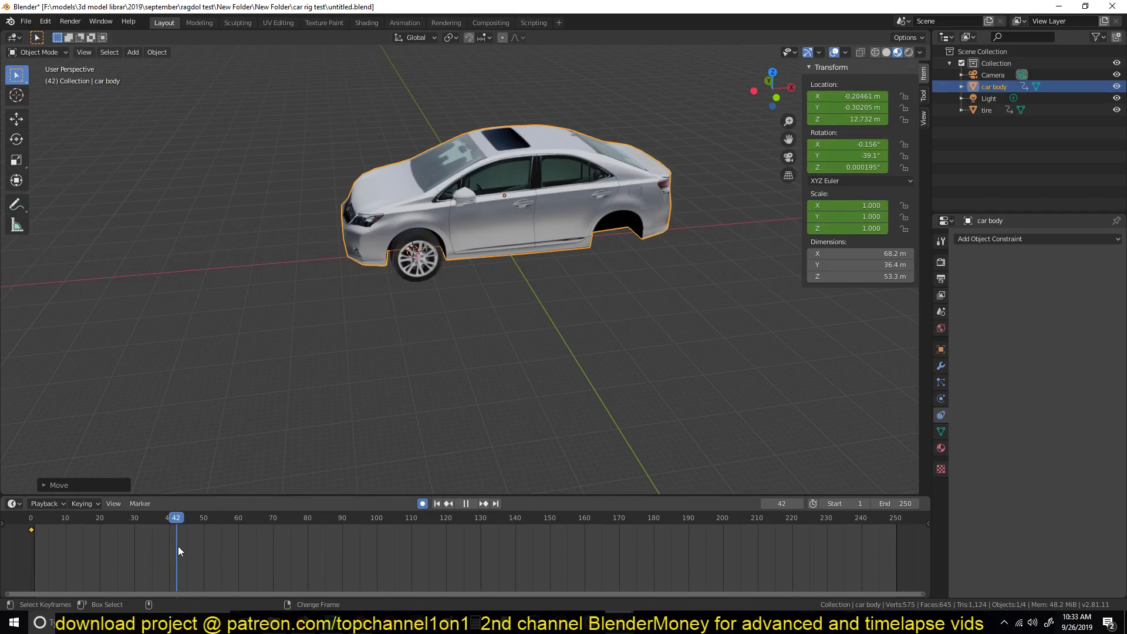
key(g)
key(y)
key(x)
click(247, 370)
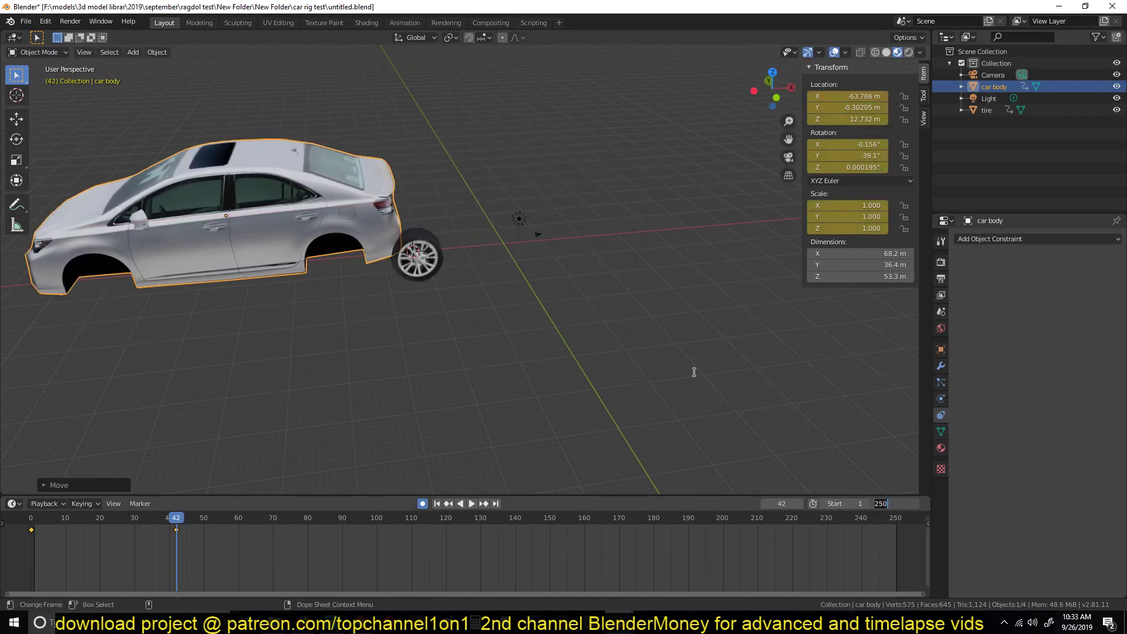
Step: Set the animation's end frame to 50 and play it back to watch the tire
text(50)
key(Return)
key(space)
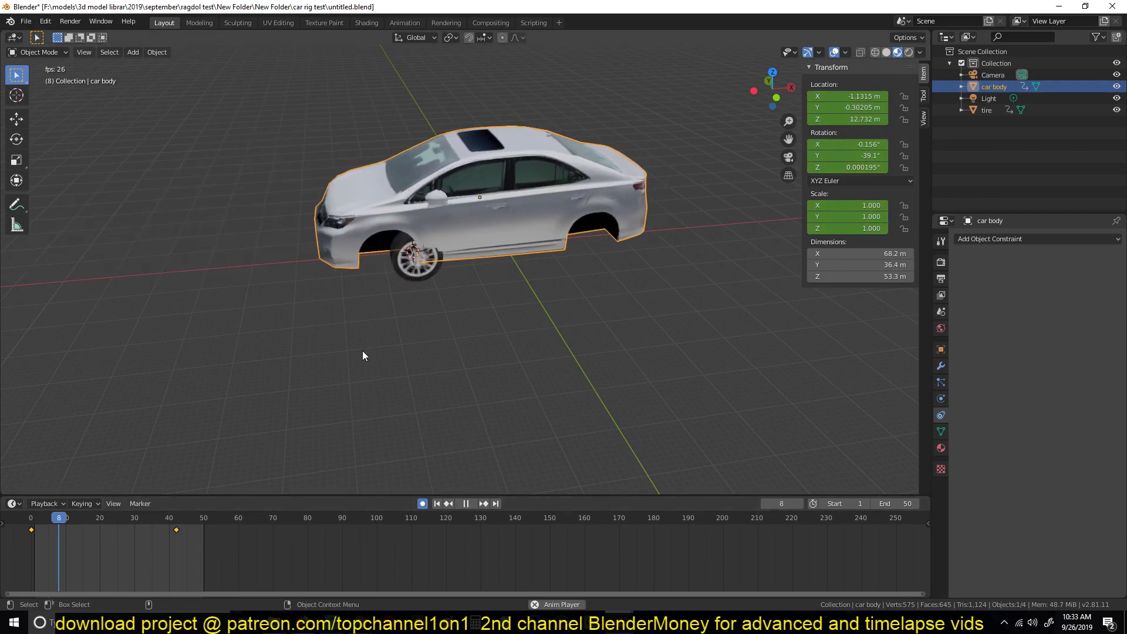
scroll(366, 351, up, 4)
shift+middle_drag(366, 350, 497, 325)
scroll(506, 397, down, 3)
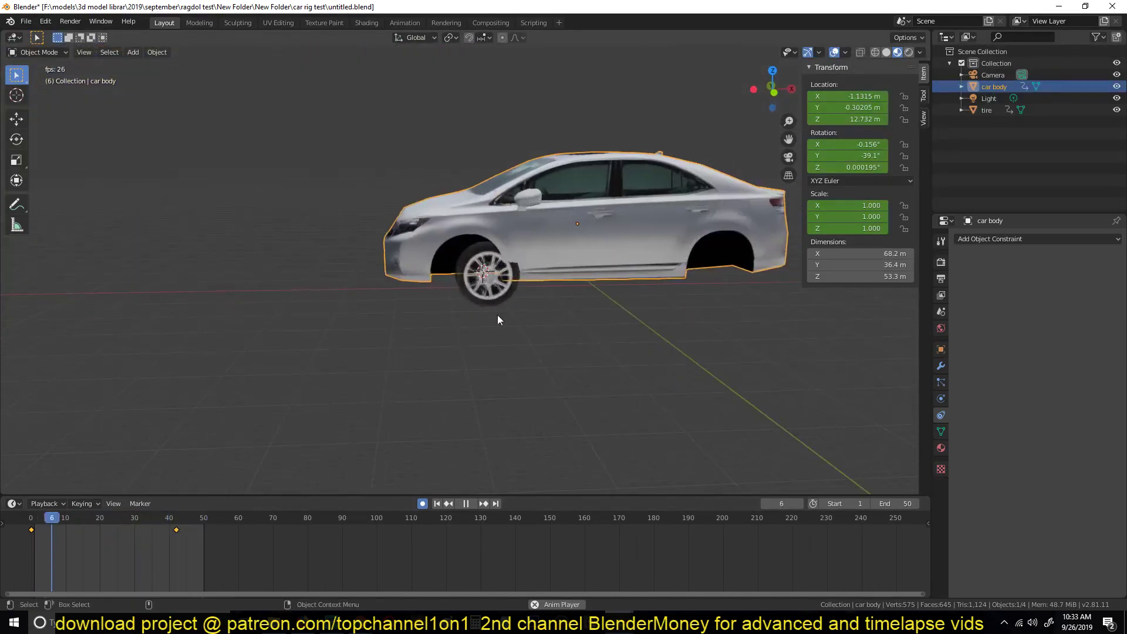
Step: Replace the tire's Y rotation driver expression with var / 2 while the animation plays
click(492, 295)
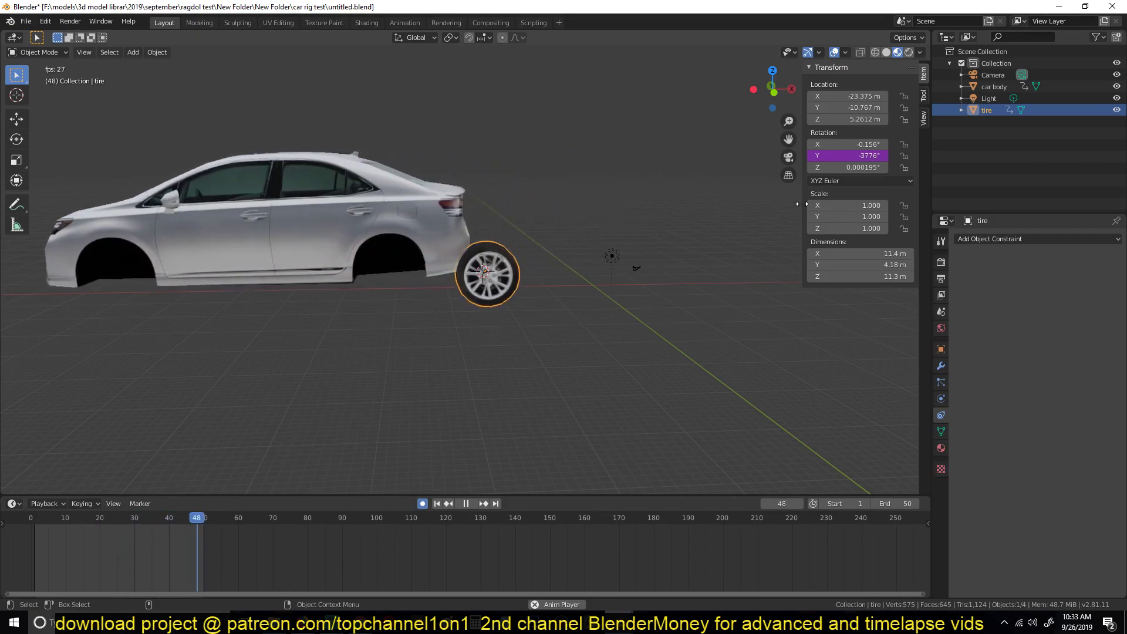
right_click(865, 155)
click(863, 157)
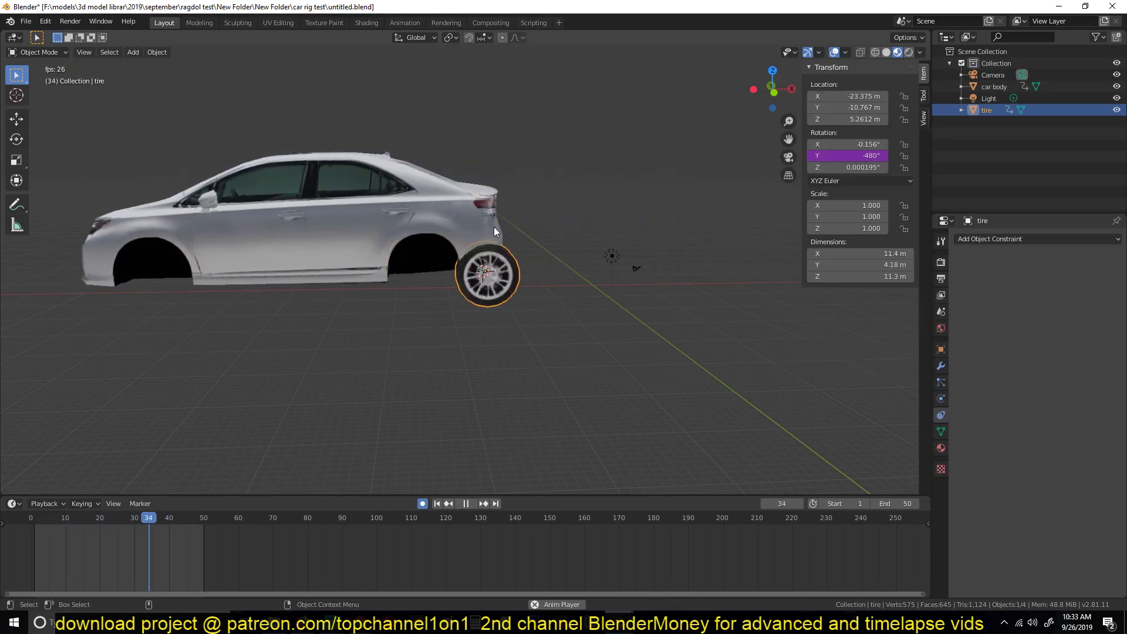
right_click(847, 155)
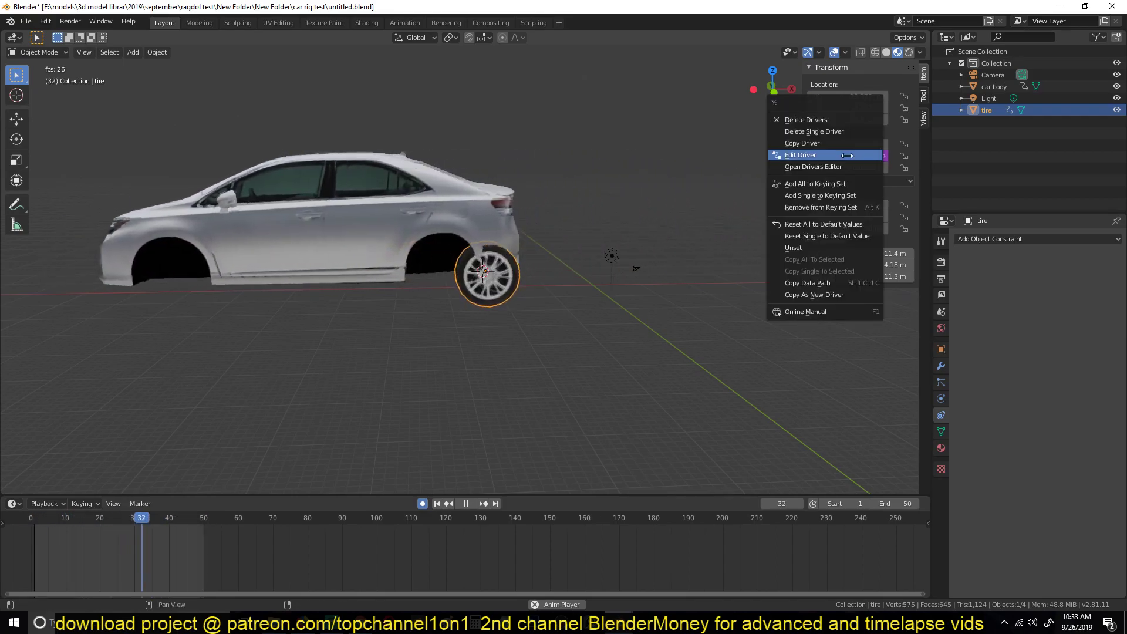
click(848, 155)
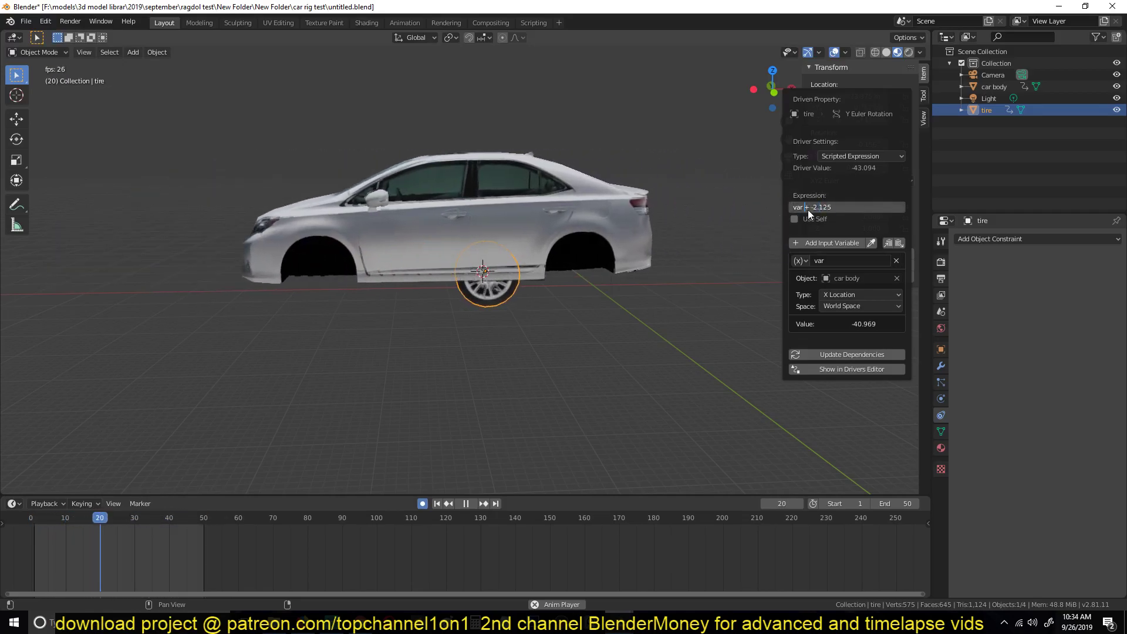
drag(808, 207, 873, 206)
key(BackSpace)
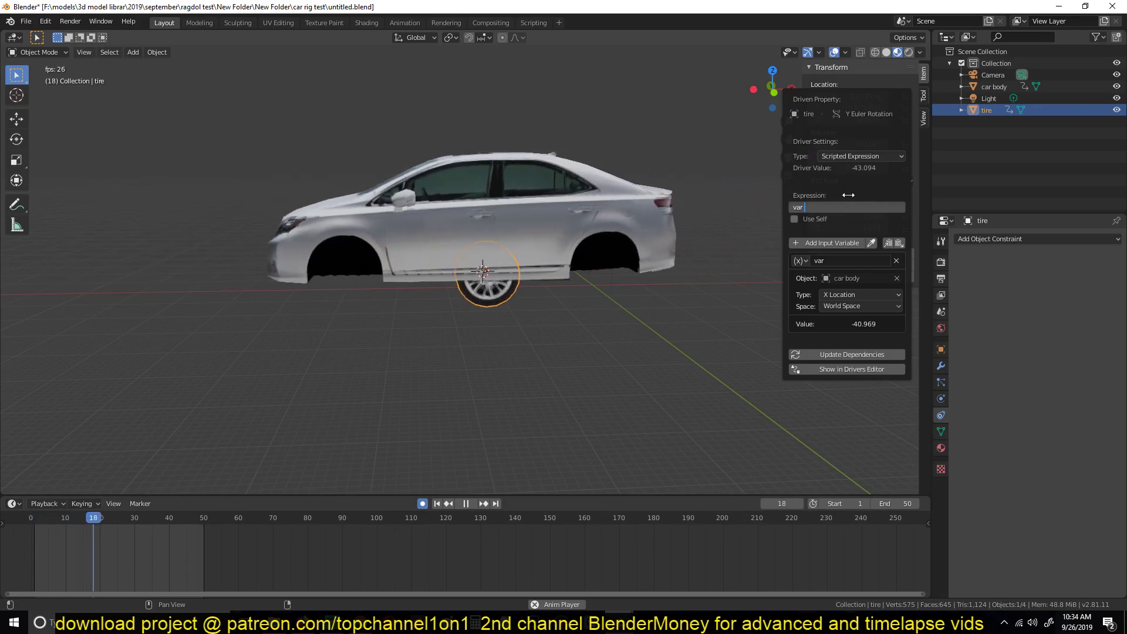
text(/ 2)
key(Return)
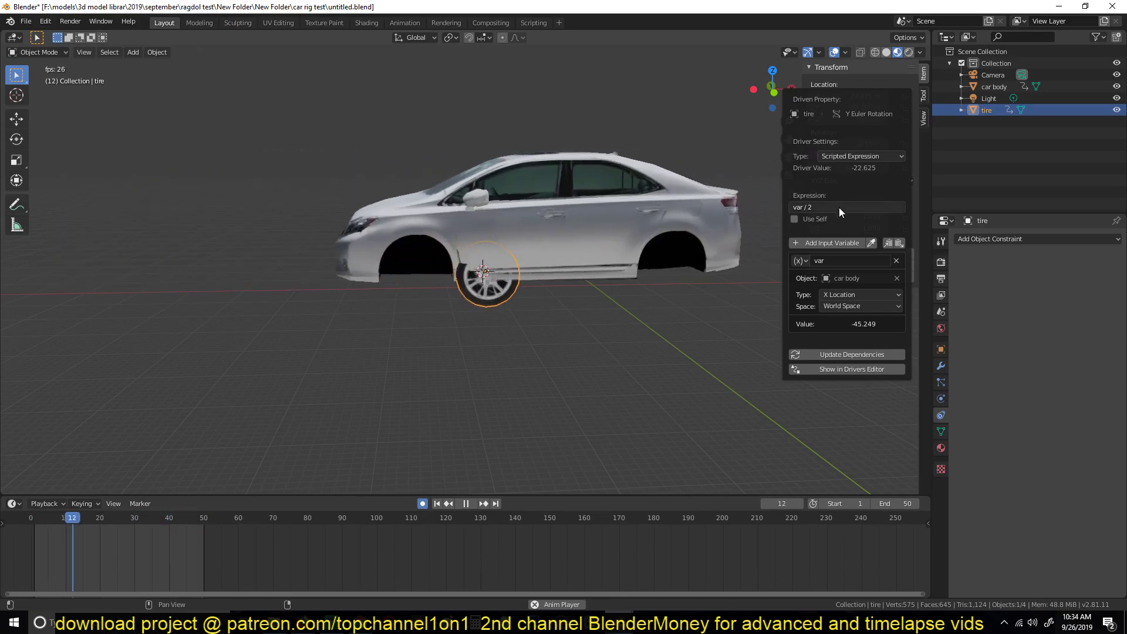
Step: Change the tire's driver expression to var / 5, close the driver settings and stop playback
click(853, 206)
key(BackSpace)
text(5)
key(Return)
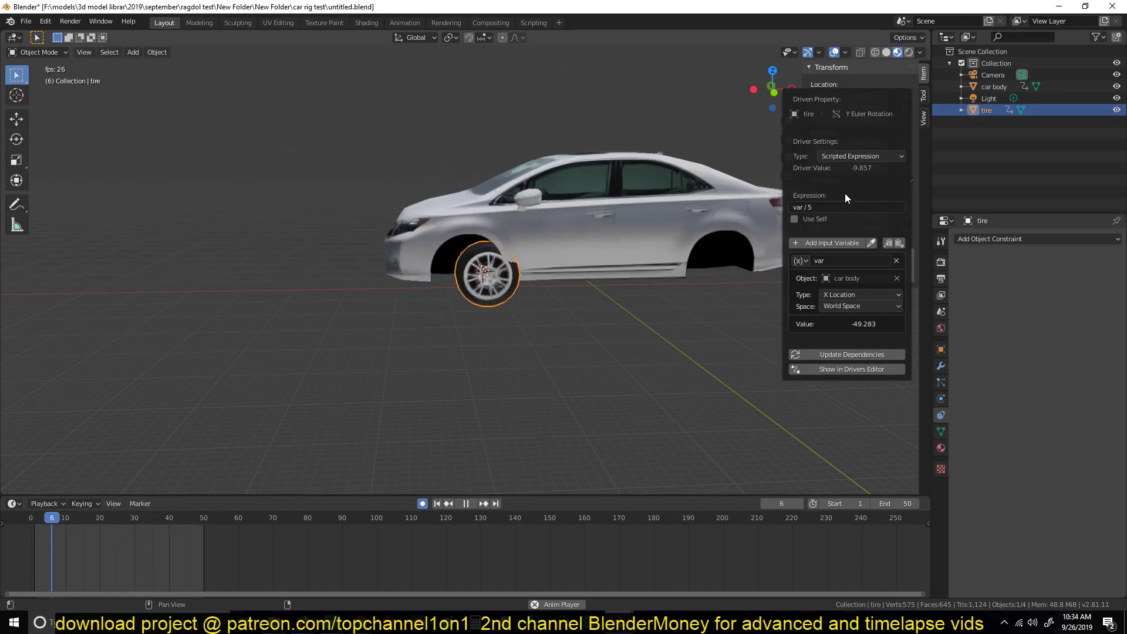
click(630, 184)
key(Escape)
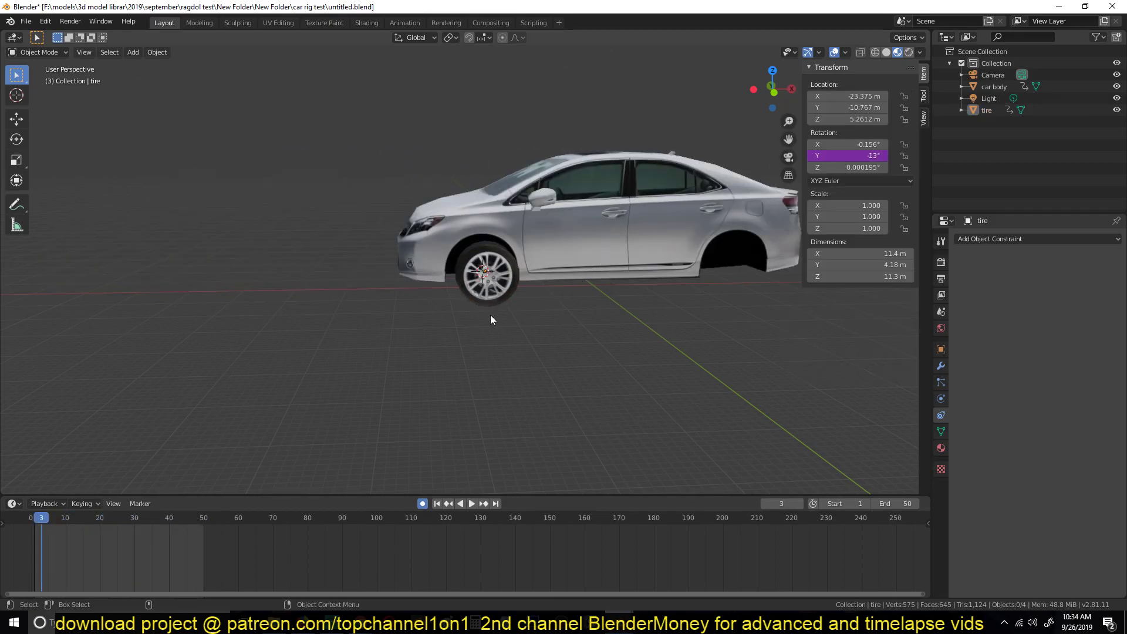
Step: In front view, move the tire into the front wheel arch at about X -24.594 m, Z 5.1505 m, and key it
key(KP_1)
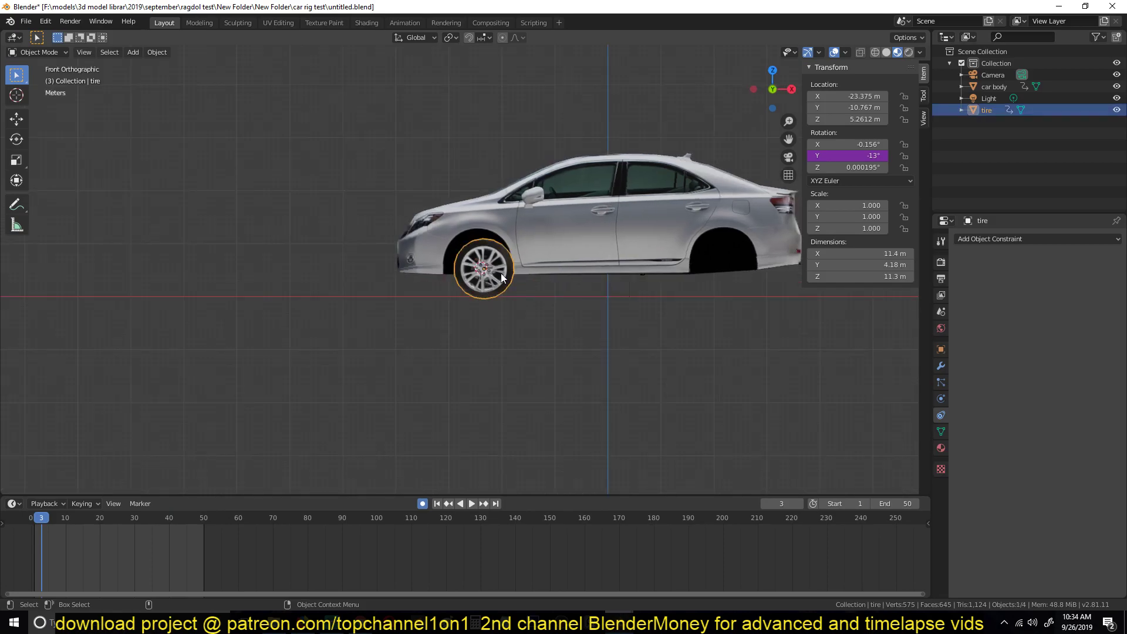
key(g)
click(486, 279)
key(i)
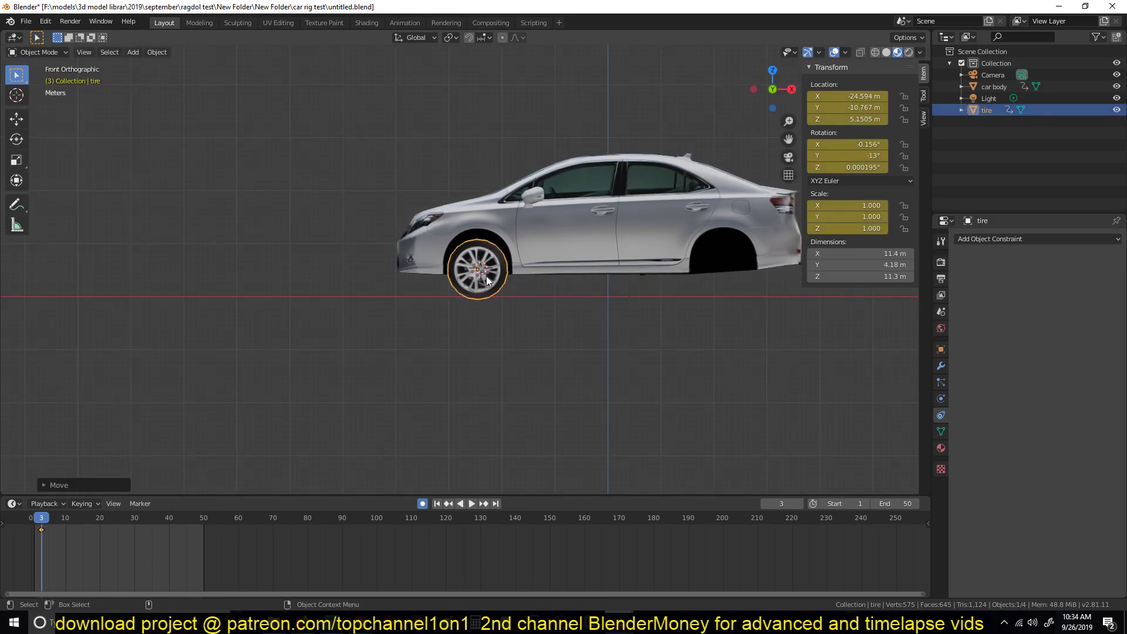
Step: Delete the tire's keyframe at frame 3 and turn off automatic keyframing
right_click(153, 541)
click(152, 540)
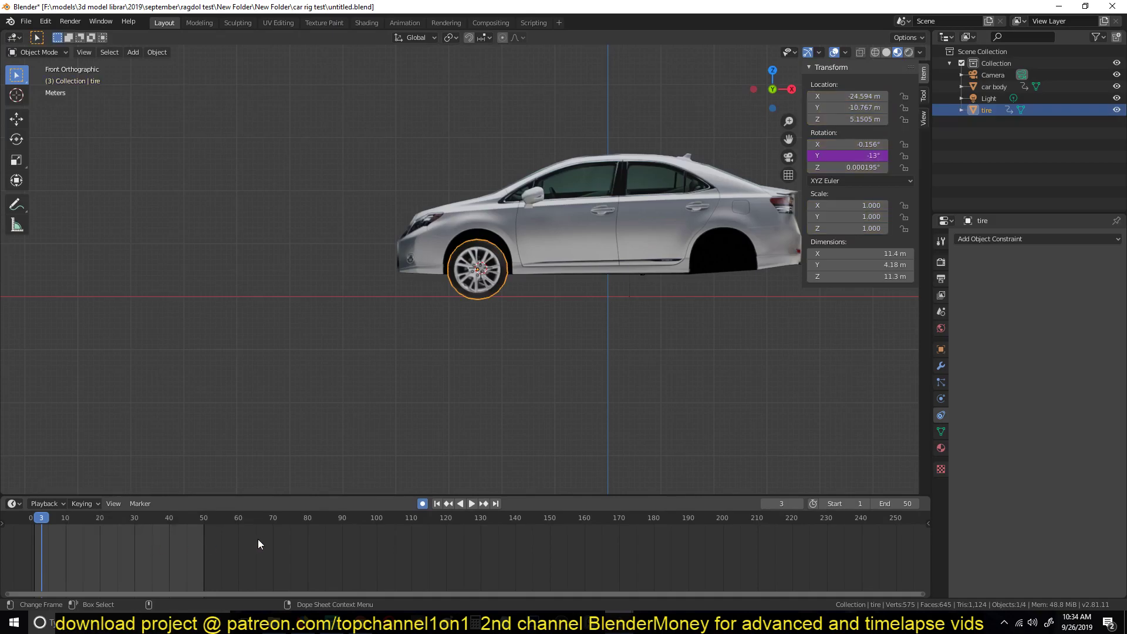
Step: Parent the tire to the car body
shift+click(537, 241)
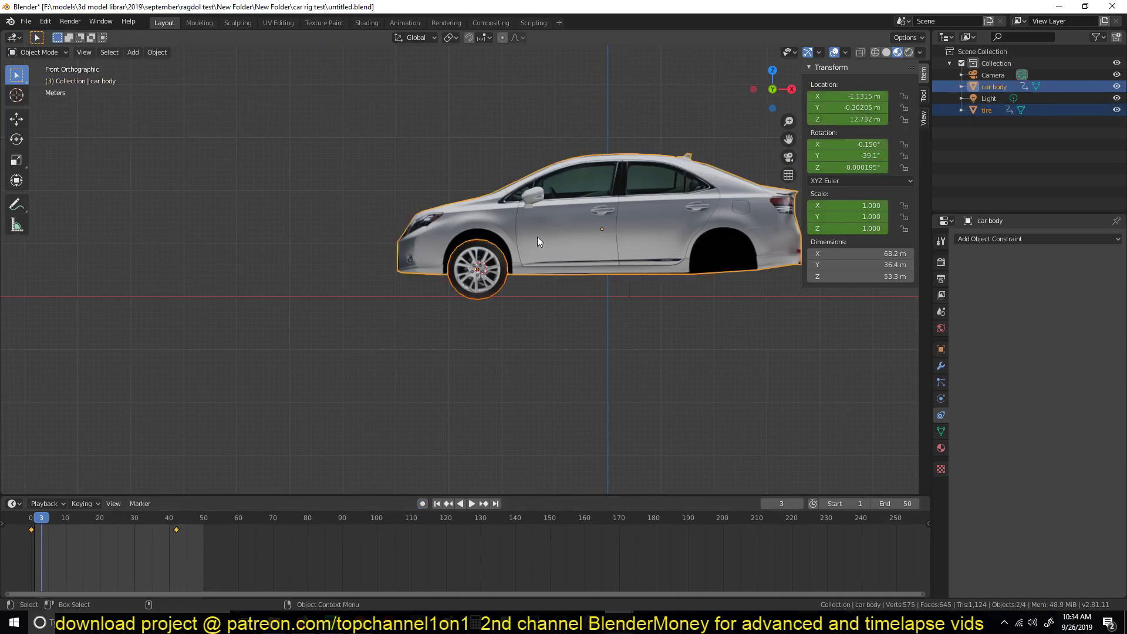
click(476, 284)
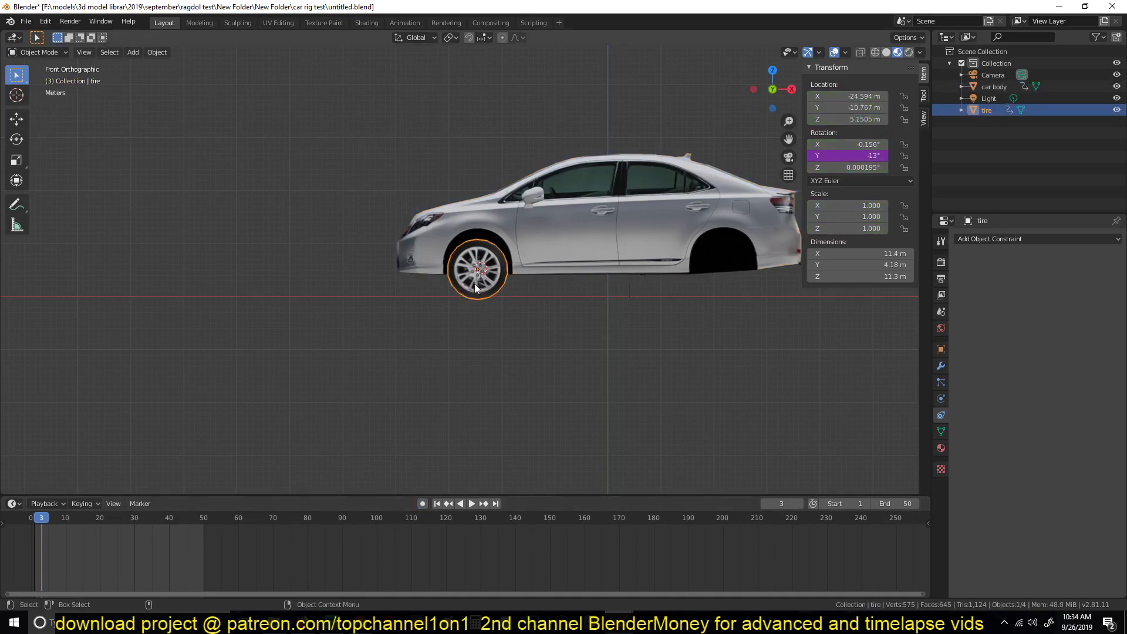
shift+click(547, 235)
key(ctrl+p)
click(547, 234)
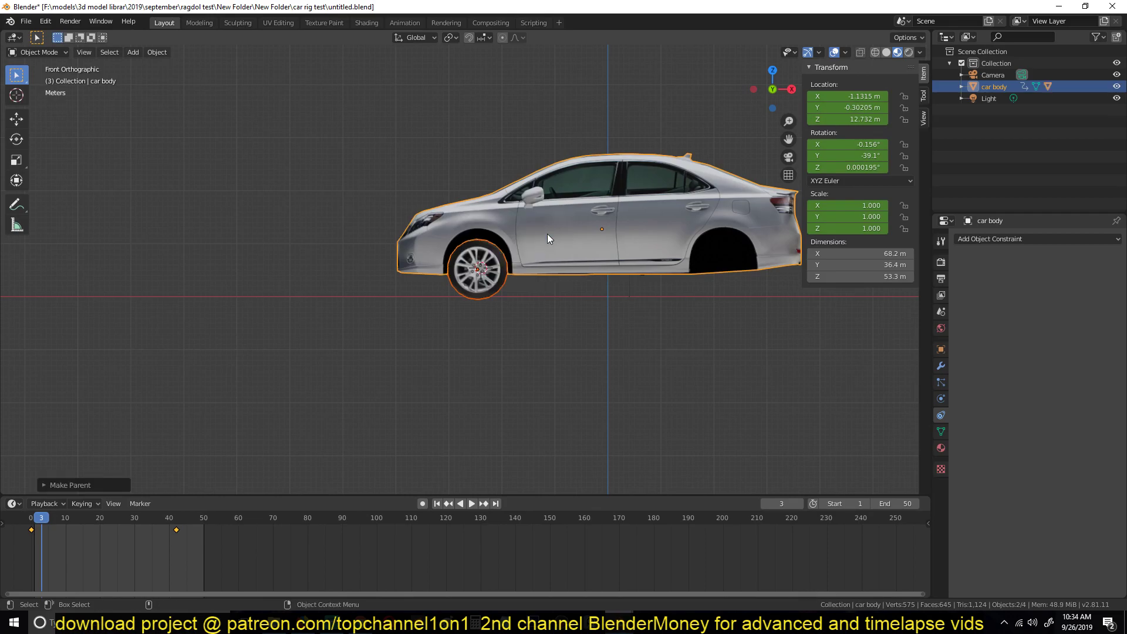
Step: Play back the animation to check the parented tire, comparing Solid and Material Preview shading
middle_drag(547, 235, 552, 256)
click(535, 309)
key(space)
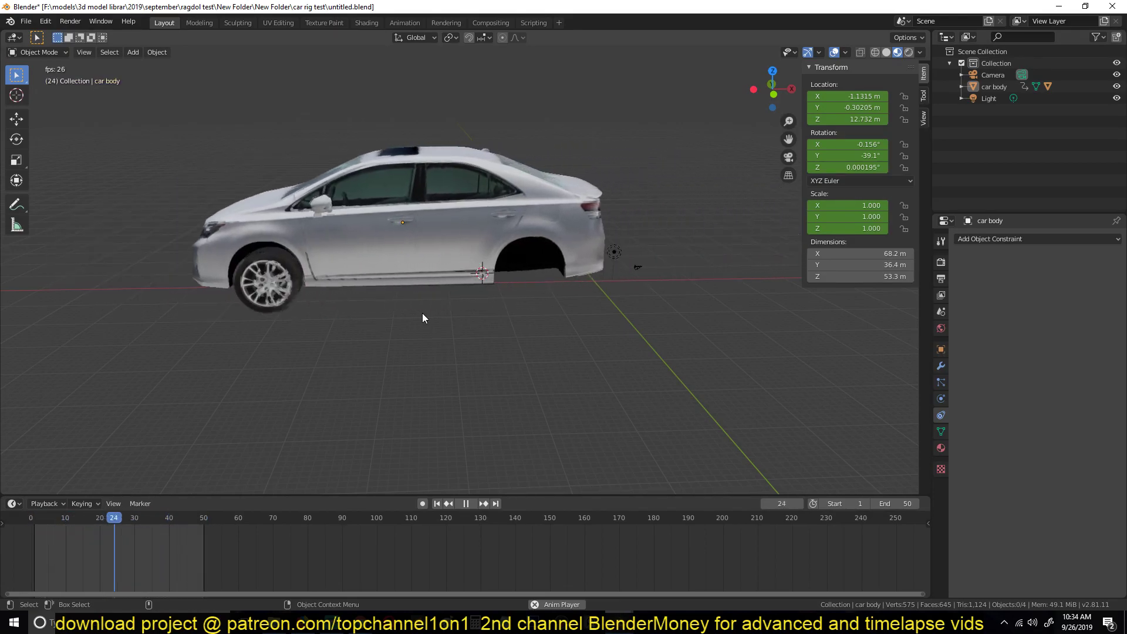
click(886, 52)
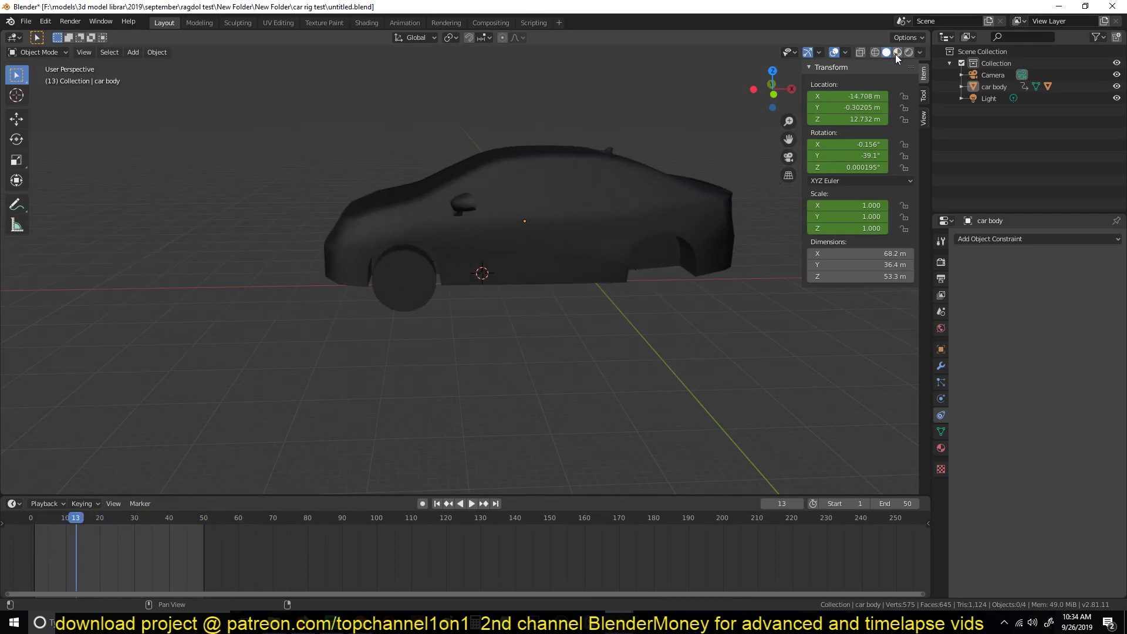
click(896, 52)
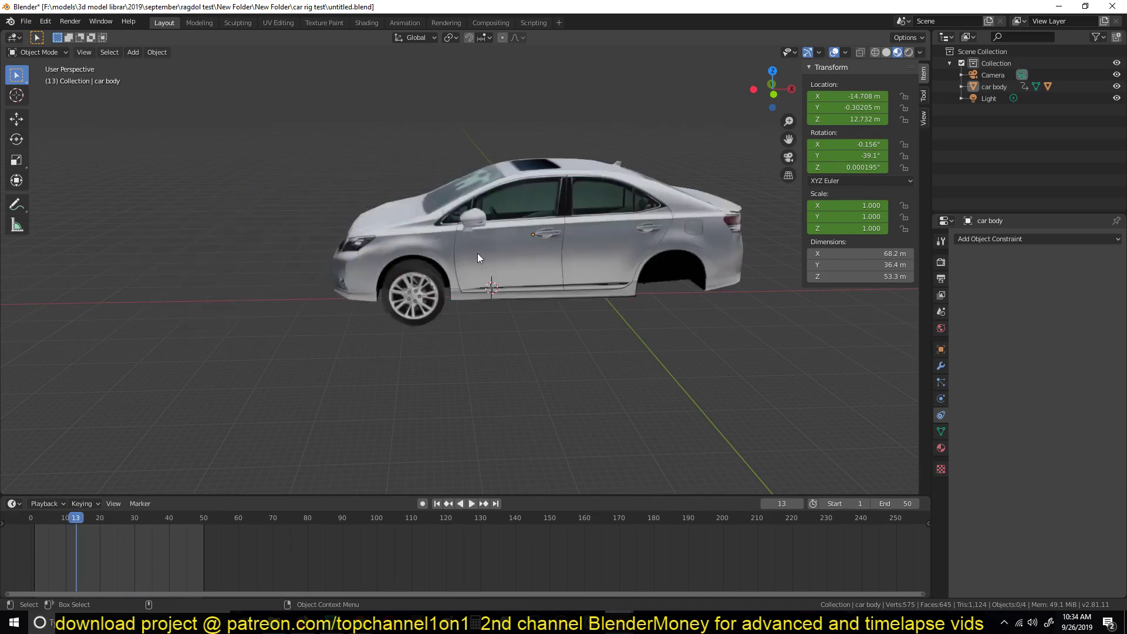
Step: Extrude one face on the front tire's outer sidewall as a marker for its rotation
scroll(482, 253, up, 3)
middle_drag(486, 252, 622, 254)
key(Escape)
click(526, 357)
scroll(537, 355, up, 4)
key(Tab)
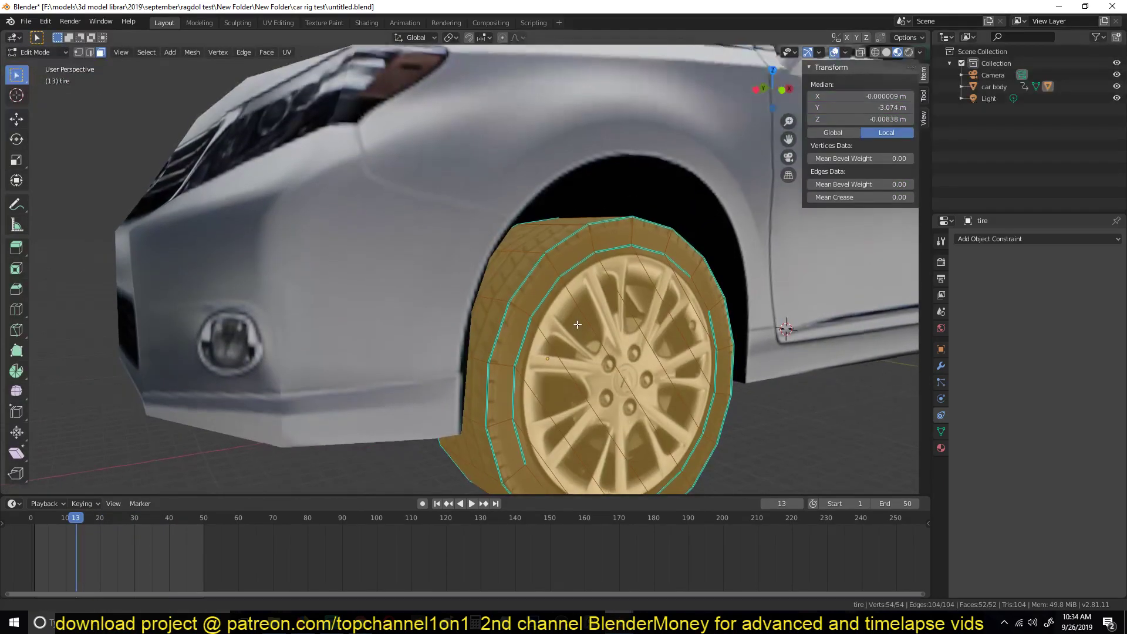
middle_drag(537, 355, 602, 259)
click(604, 210)
middle_drag(604, 210, 625, 259)
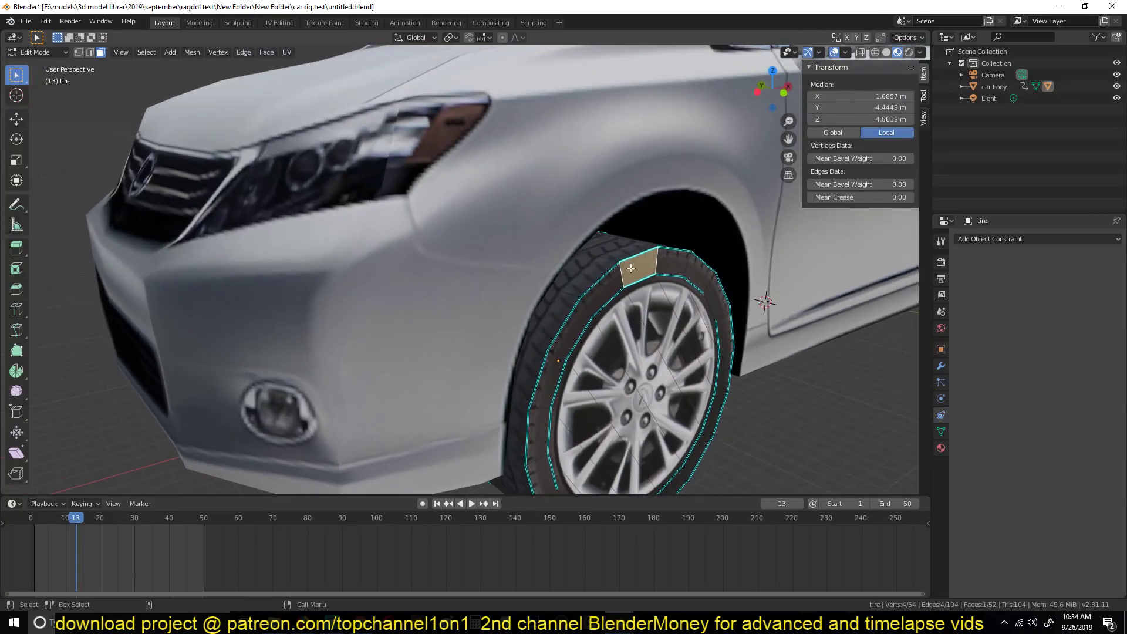
click(640, 273)
key(Tab)
scroll(633, 310, down, 2)
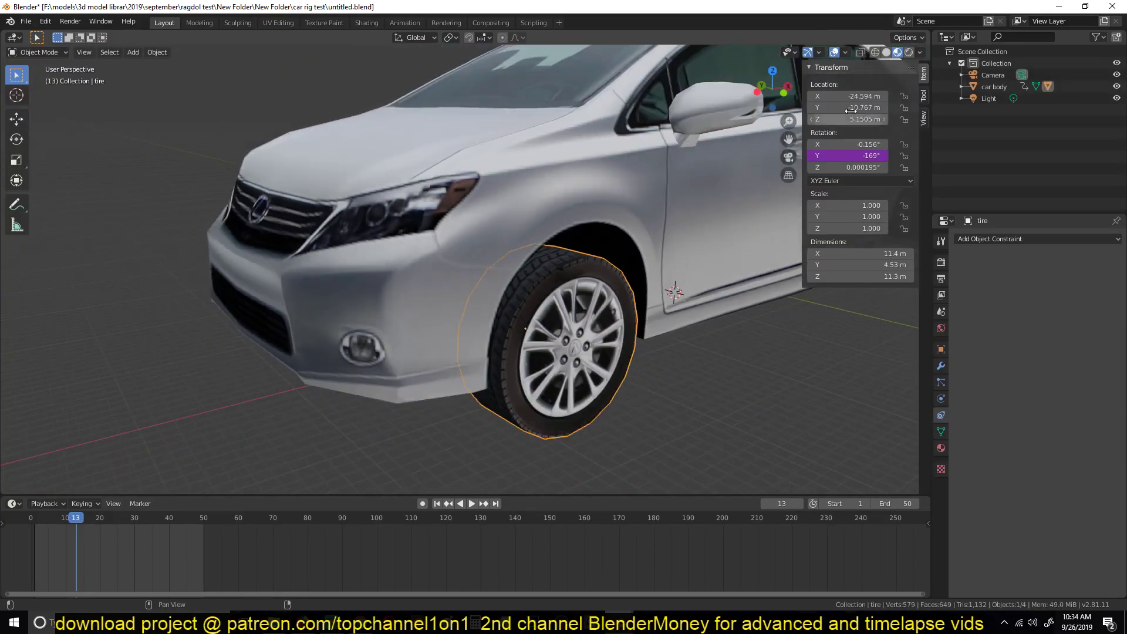
Step: Switch the viewport to Solid shading with Random colours and play the animation to watch the tire's rotation marker
click(885, 53)
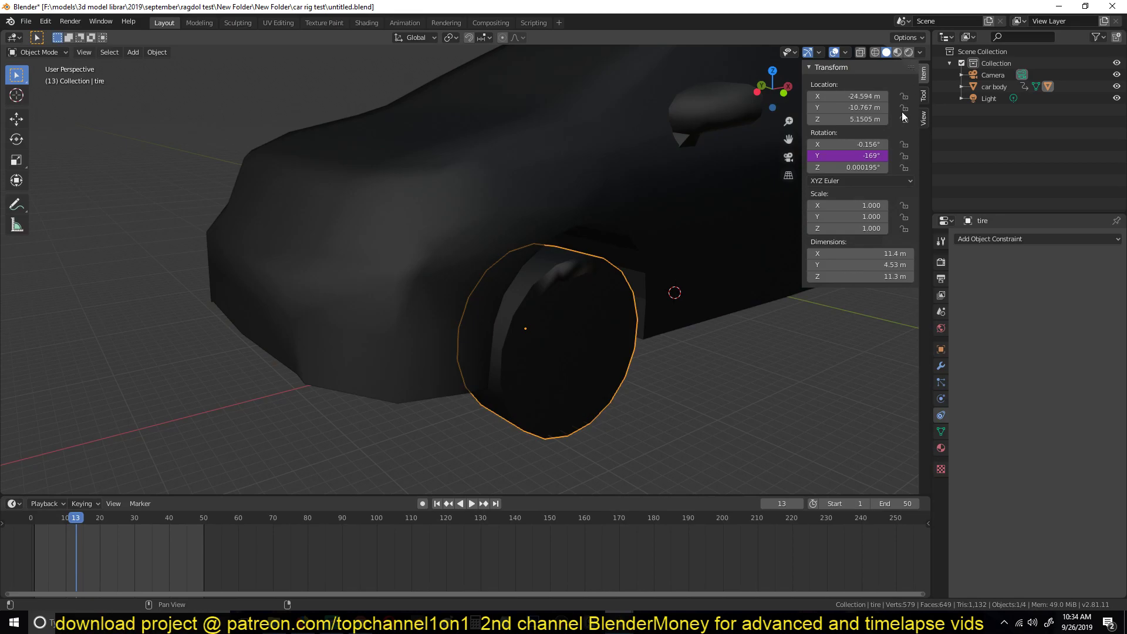
click(920, 53)
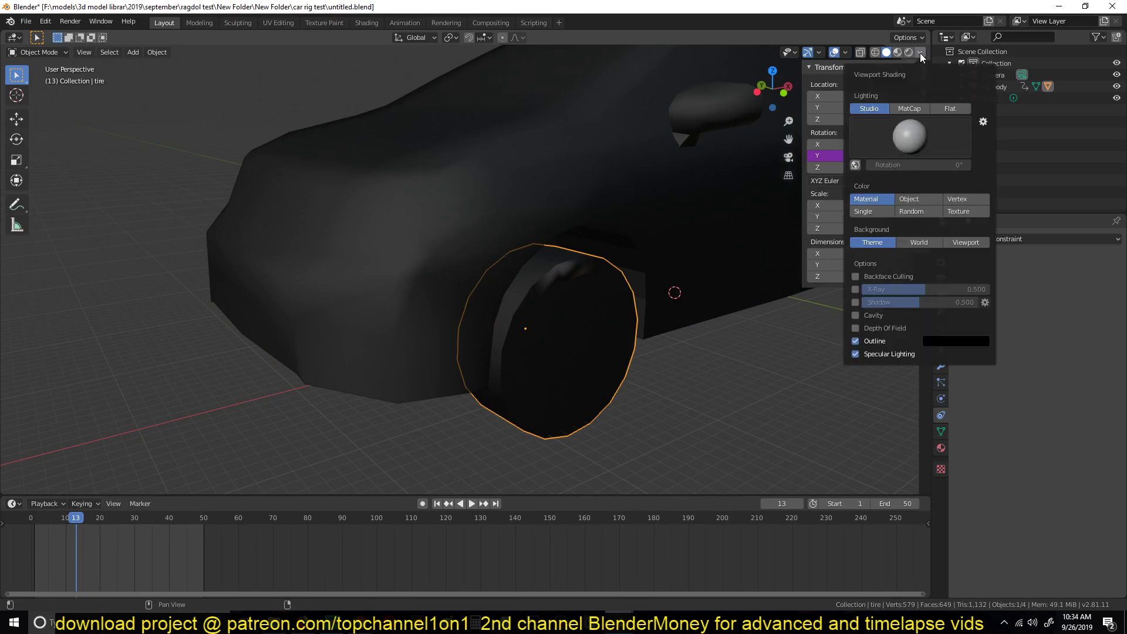
click(911, 199)
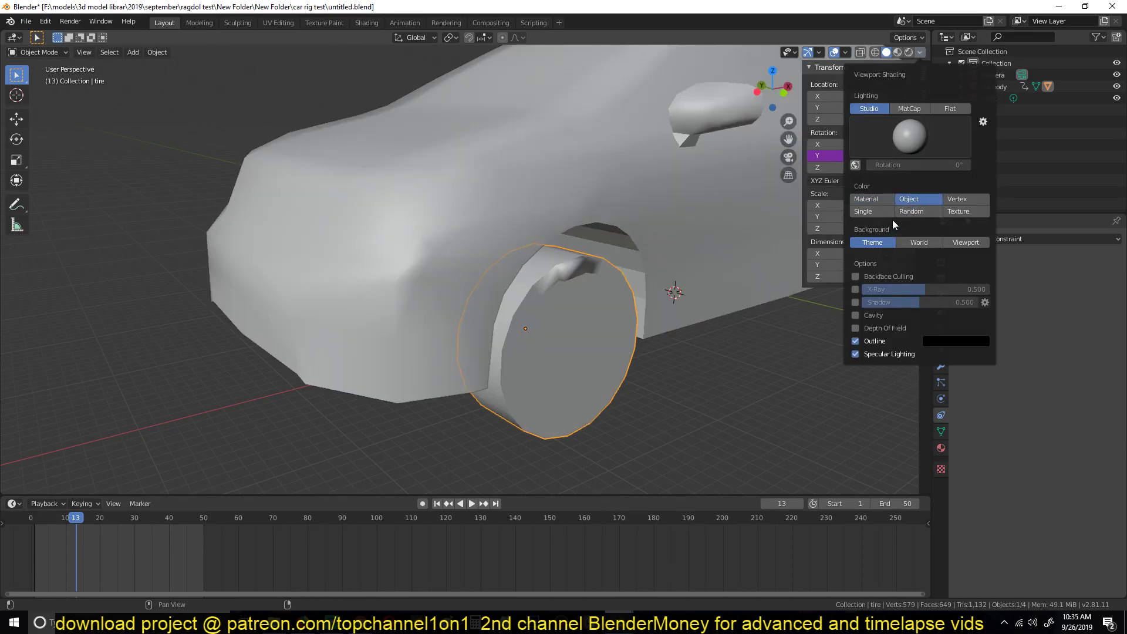
click(903, 212)
scroll(689, 254, down, 4)
middle_drag(689, 253, 657, 244)
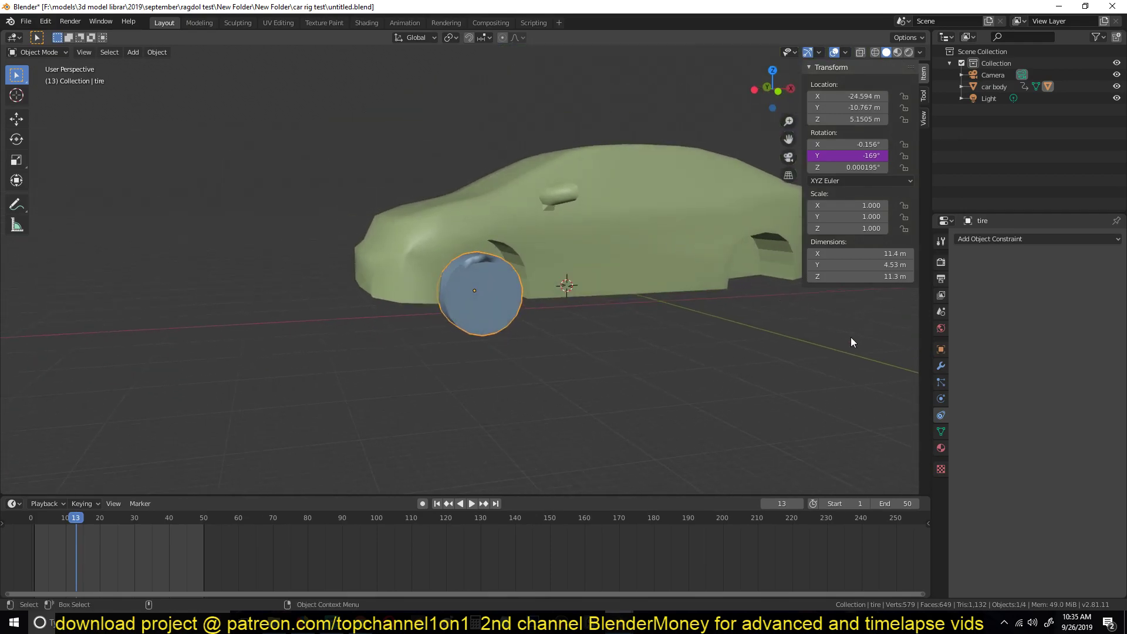
key(space)
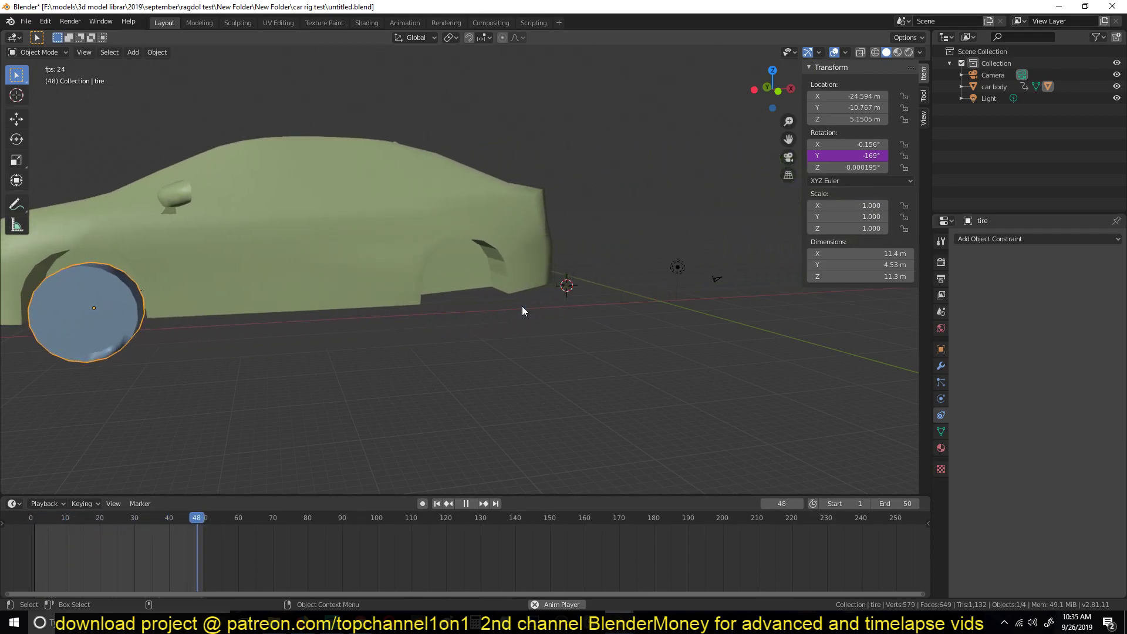
key(space)
Step: Try to undo the marker extrusion on the tire's sidewall
click(698, 189)
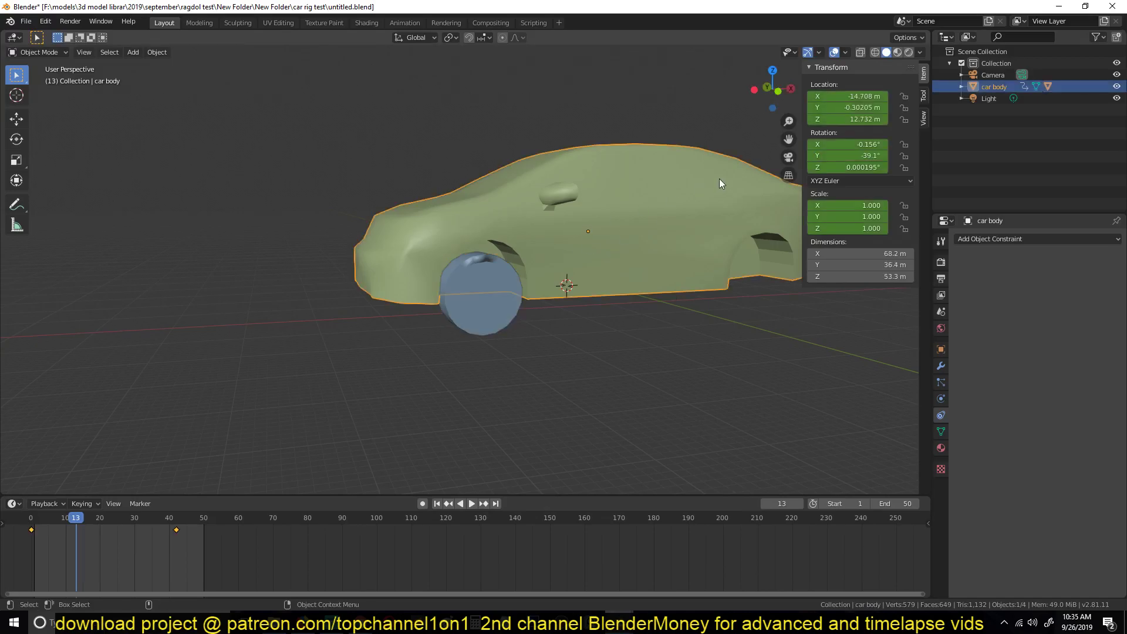
middle_drag(635, 255, 658, 301)
scroll(551, 301, up, 2)
middle_drag(562, 300, 610, 294)
click(558, 317)
scroll(577, 308, up, 3)
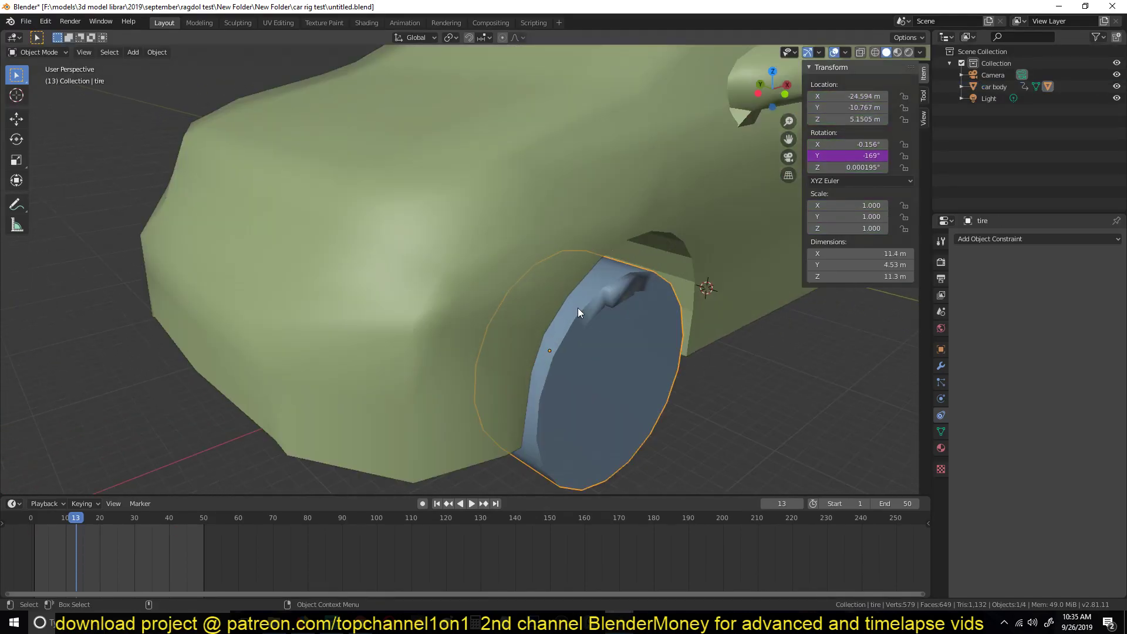
key(Tab)
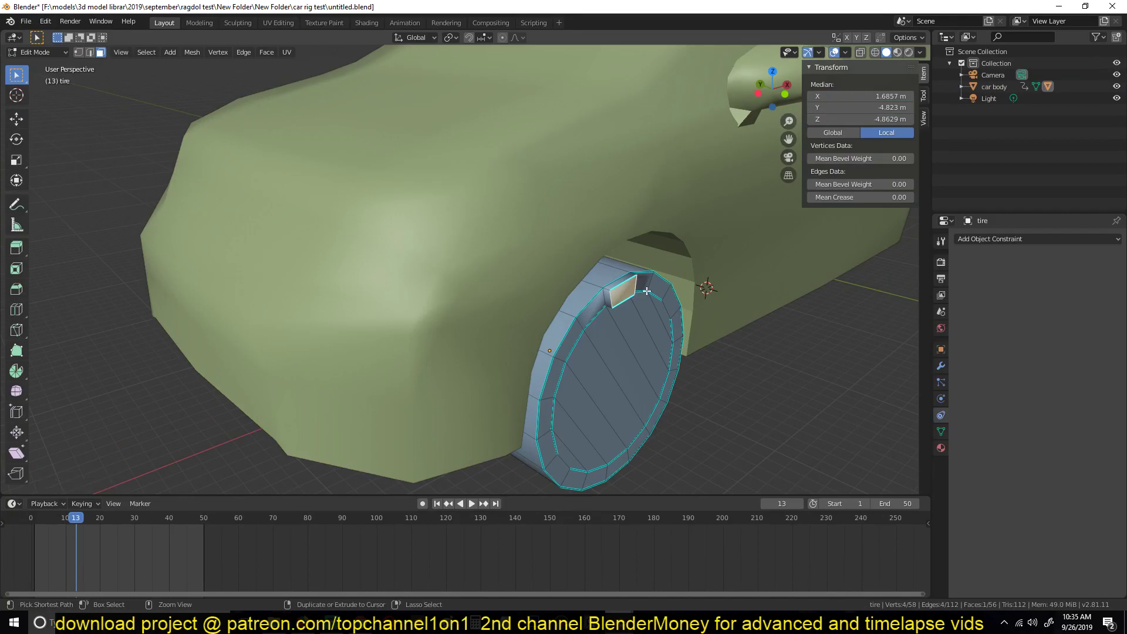
key(ctrl+z)
key(ctrl+z)
key(ctrl+z)
key(ctrl+z)
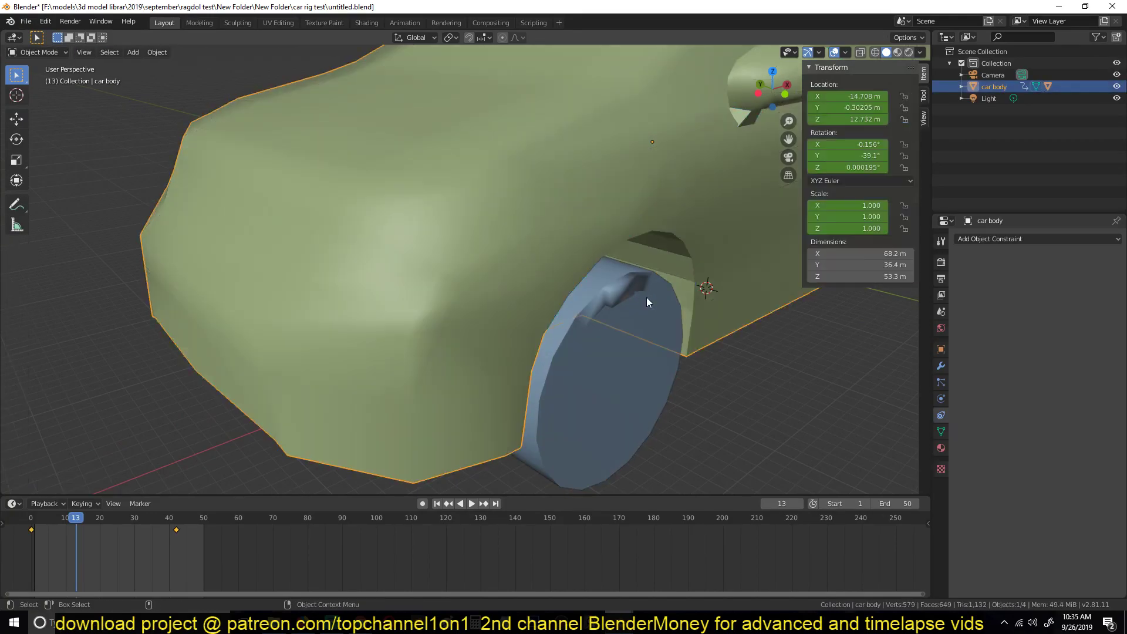
Step: Expand the face selection around the extruded marker and remove the marker from the tire
click(637, 296)
scroll(640, 296, up, 2)
key(Tab)
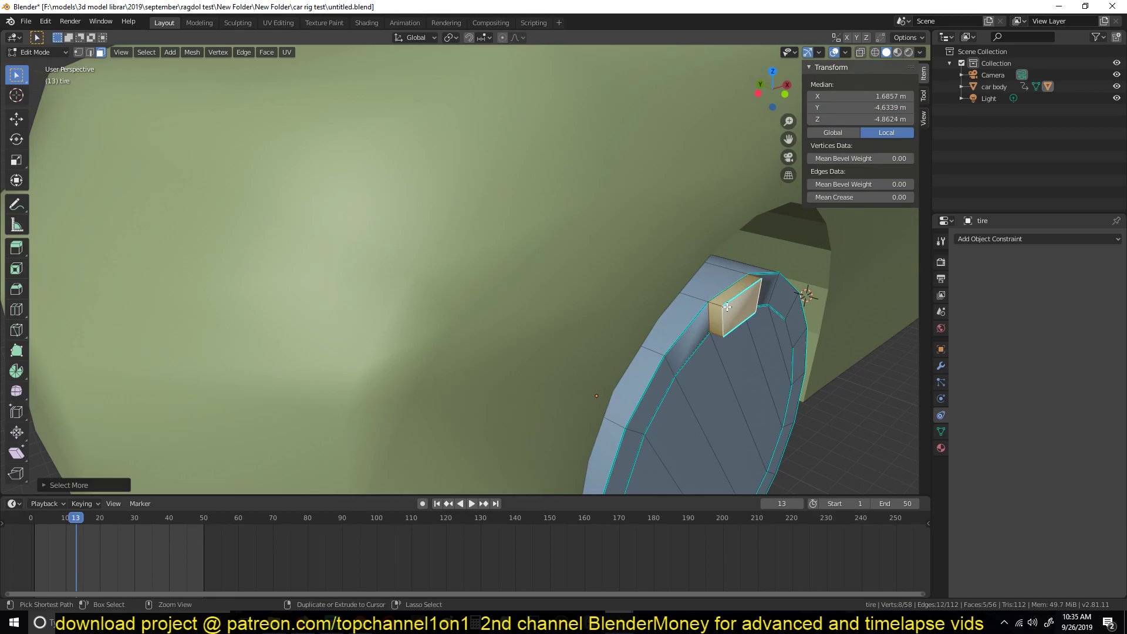
key(ctrl+z)
key(ctrl+z)
key(ctrl+z)
scroll(726, 308, down, 3)
Step: Play the animation briefly, stop it and return the viewport to Material Preview shading
key(space)
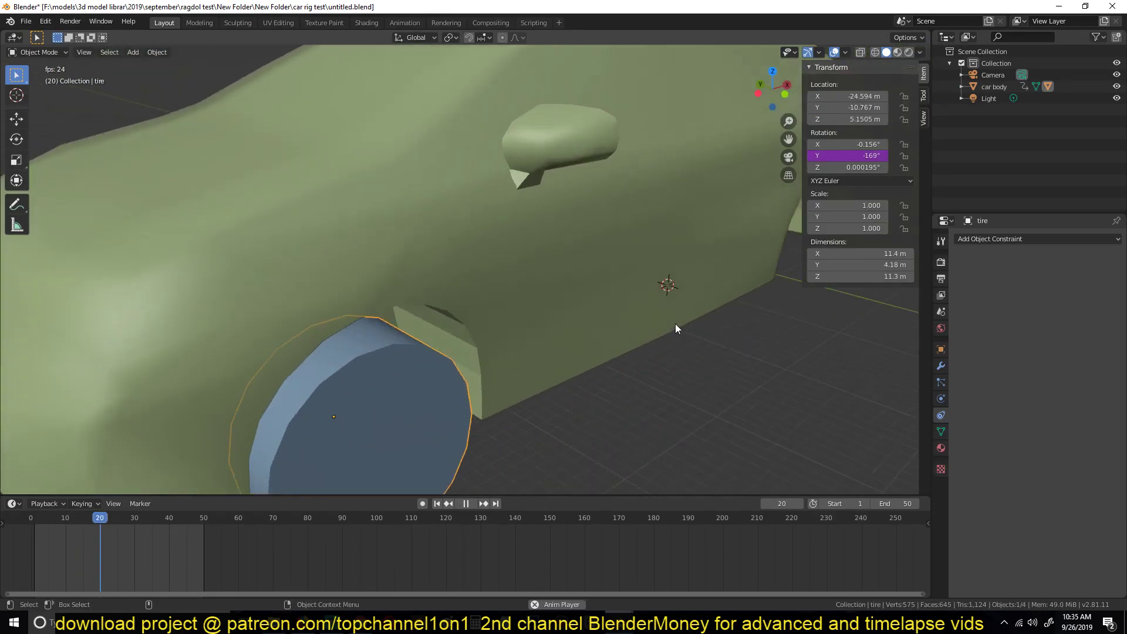
key(Escape)
scroll(670, 296, down, 3)
middle_drag(671, 295, 684, 230)
click(897, 52)
mouse_move(704, 176)
middle_down()
mouse_move(642, 213)
mouse_move(586, 273)
middle_up()
click(538, 297)
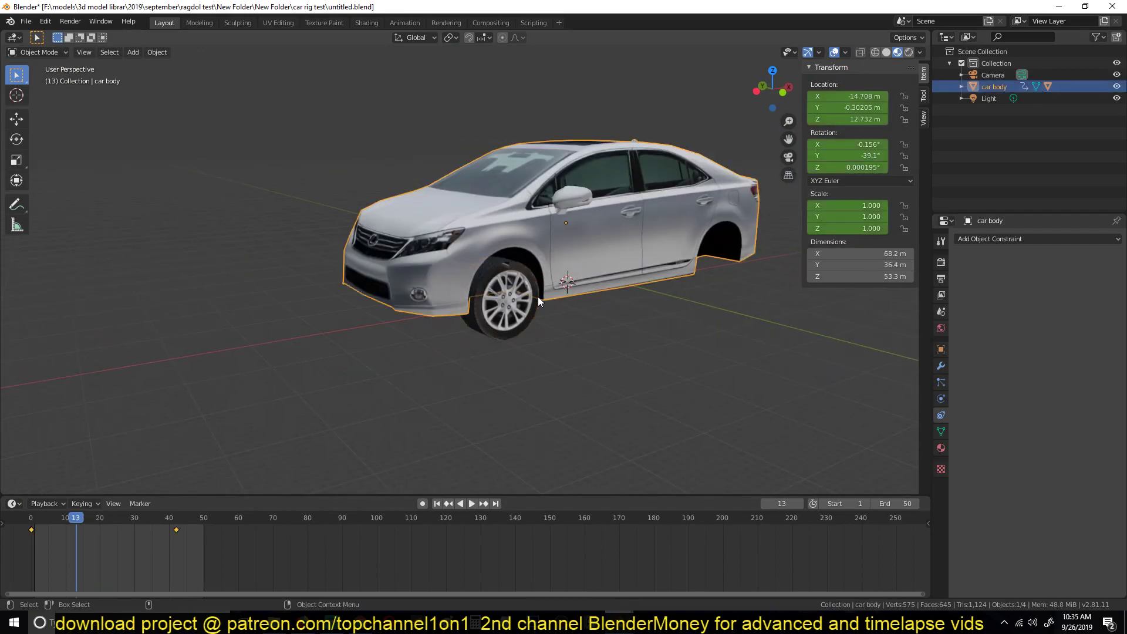
Step: Undo the remaining edits to the tire's sidewall, leave Edit Mode and play back the animation
key(KP_1)
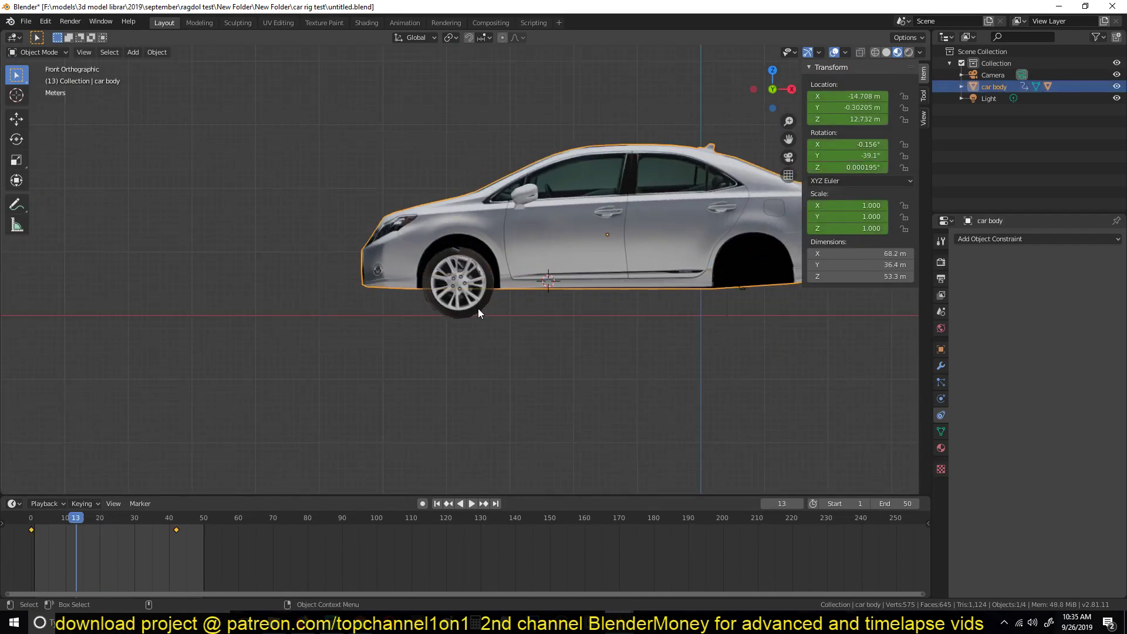
scroll(485, 312, up, 2)
click(454, 260)
scroll(455, 259, up, 4)
middle_drag(452, 244, 539, 294)
key(ctrl+z)
key(ctrl+z)
key(ctrl+z)
key(ctrl+z)
key(ctrl+z)
key(ctrl+z)
key(ctrl+z)
key(ctrl+z)
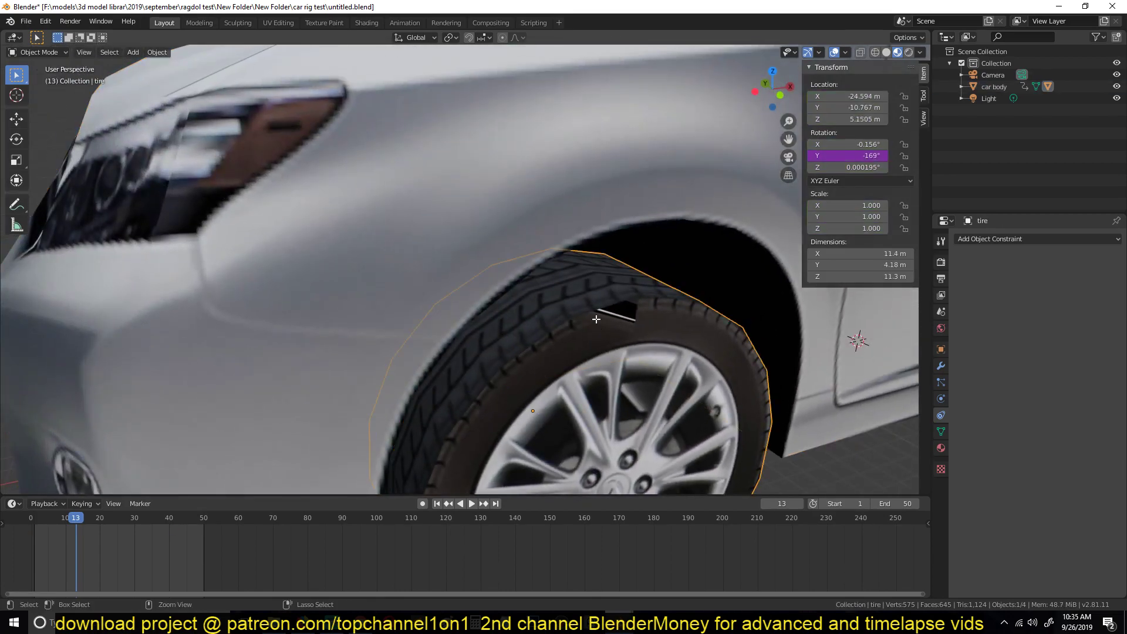
key(ctrl+z)
key(ctrl+z)
key(Tab)
scroll(596, 318, down, 5)
key(space)
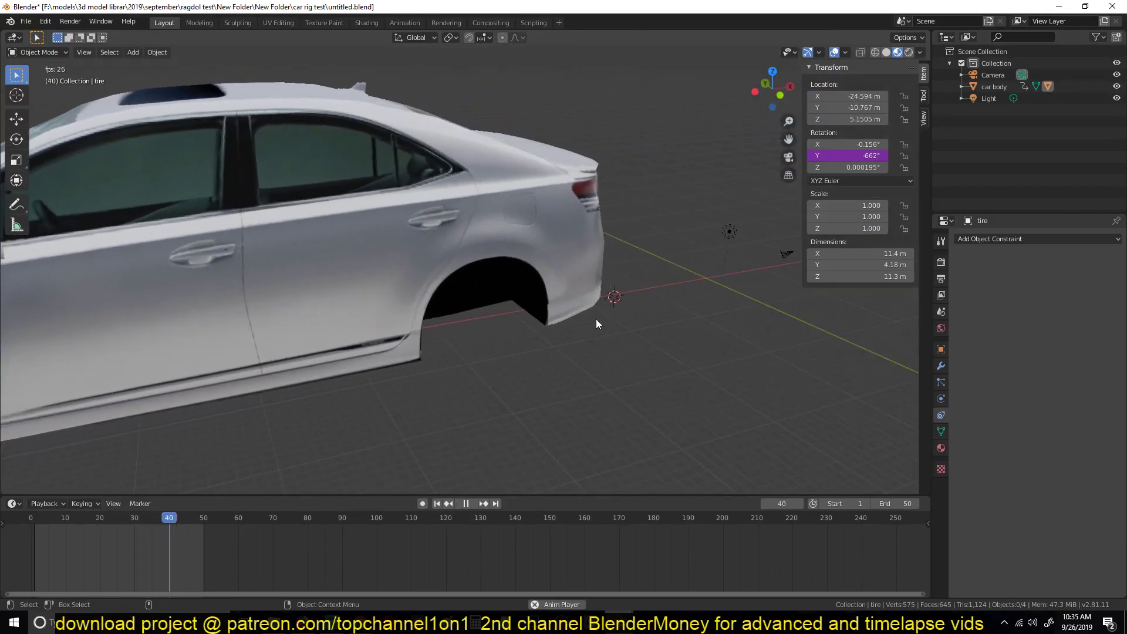
Step: Stop playback, duplicate the front tire and place the copy in the car's rear wheel arch
scroll(597, 318, down, 5)
key(space)
click(540, 345)
click(480, 294)
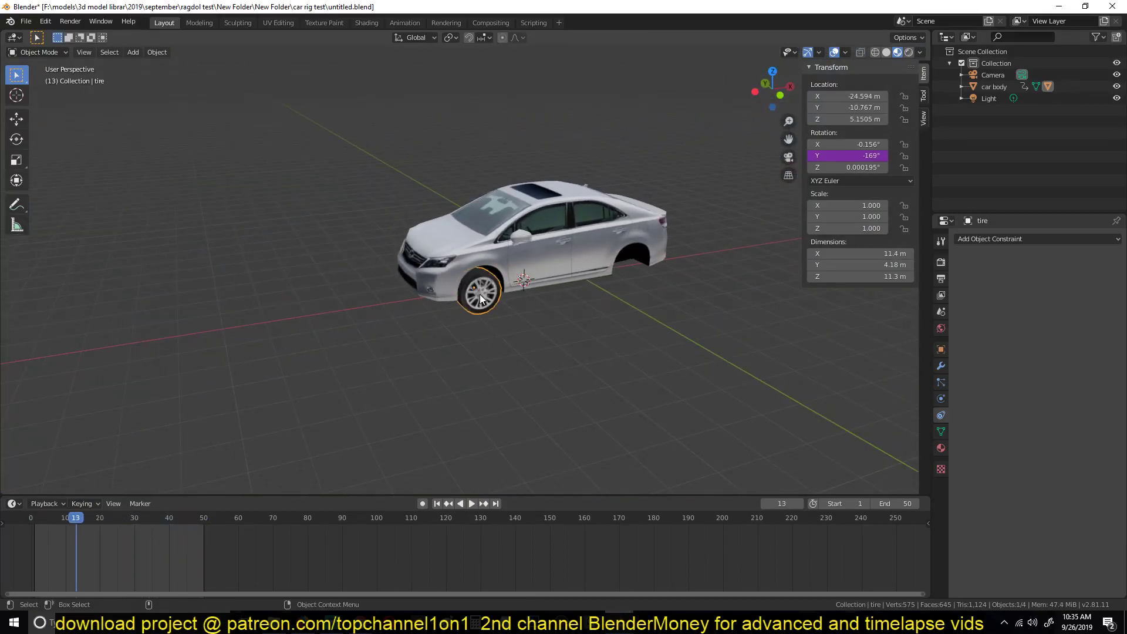
key(KP_3)
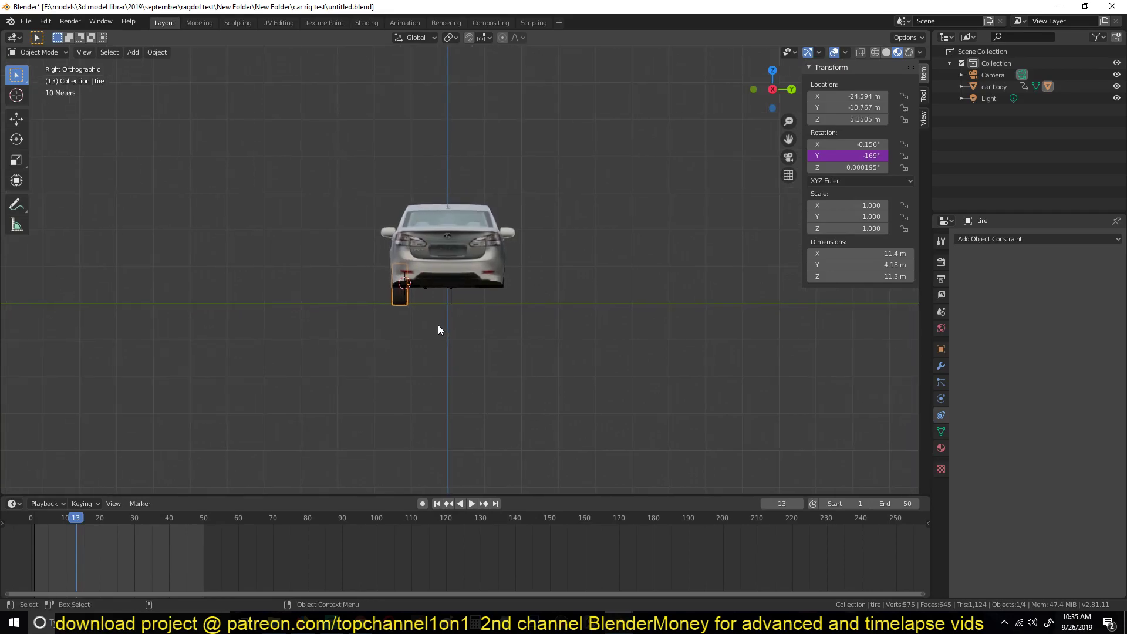
key(KP_1)
scroll(434, 314, up, 2)
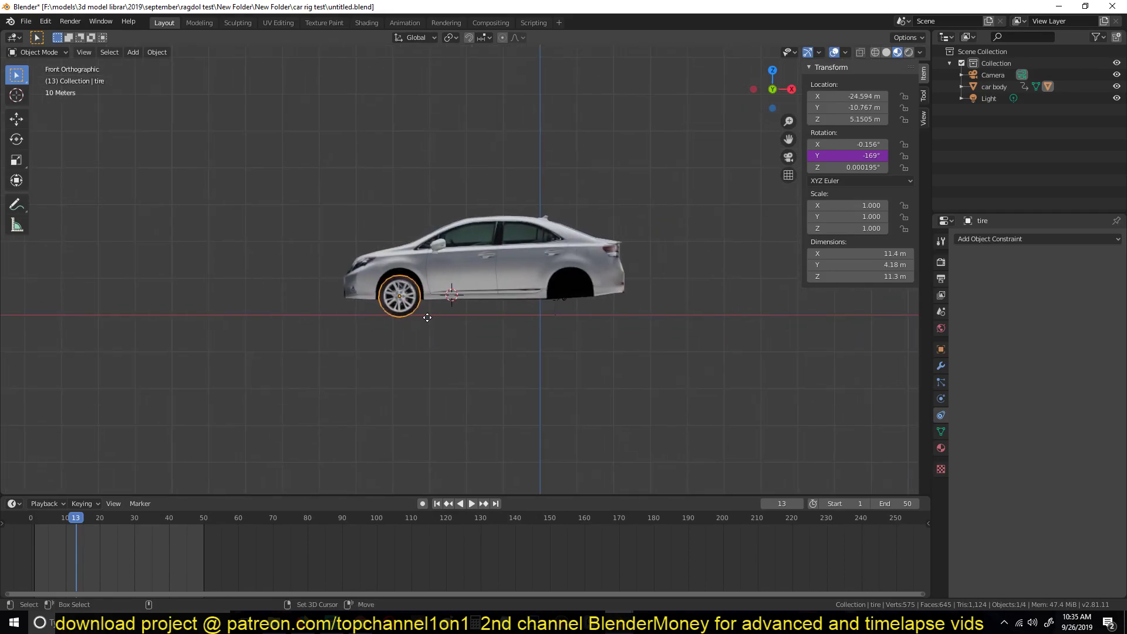
key(shift+d)
click(597, 318)
Step: Play back the animation to test the duplicated rear tire, and delete the duplicate
key(space)
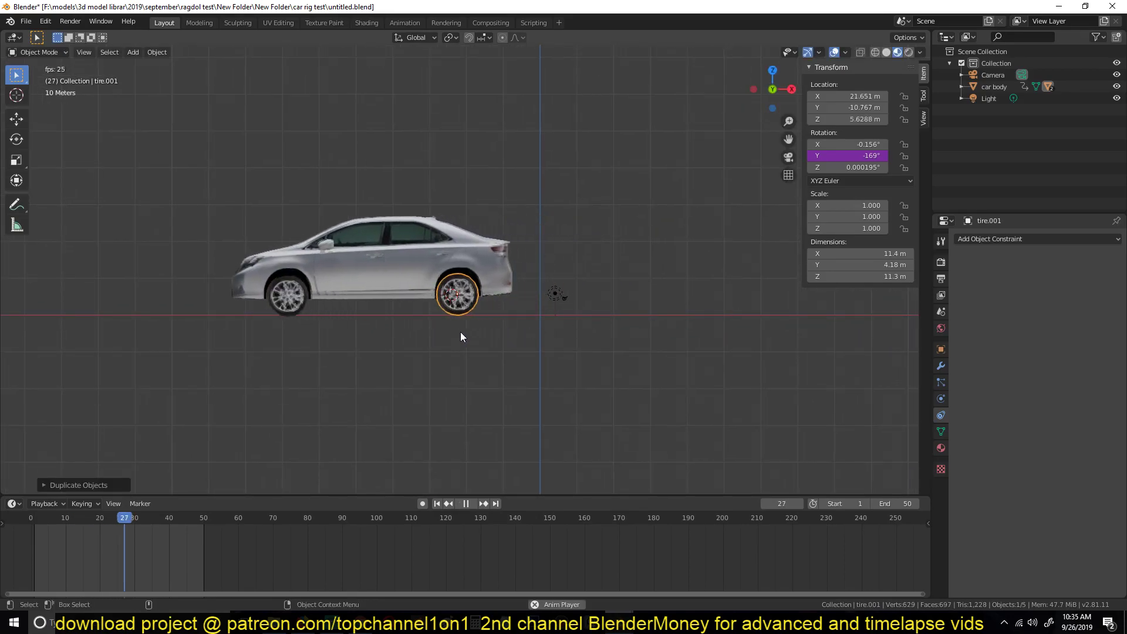
key(space)
middle_drag(453, 302, 493, 332)
key(space)
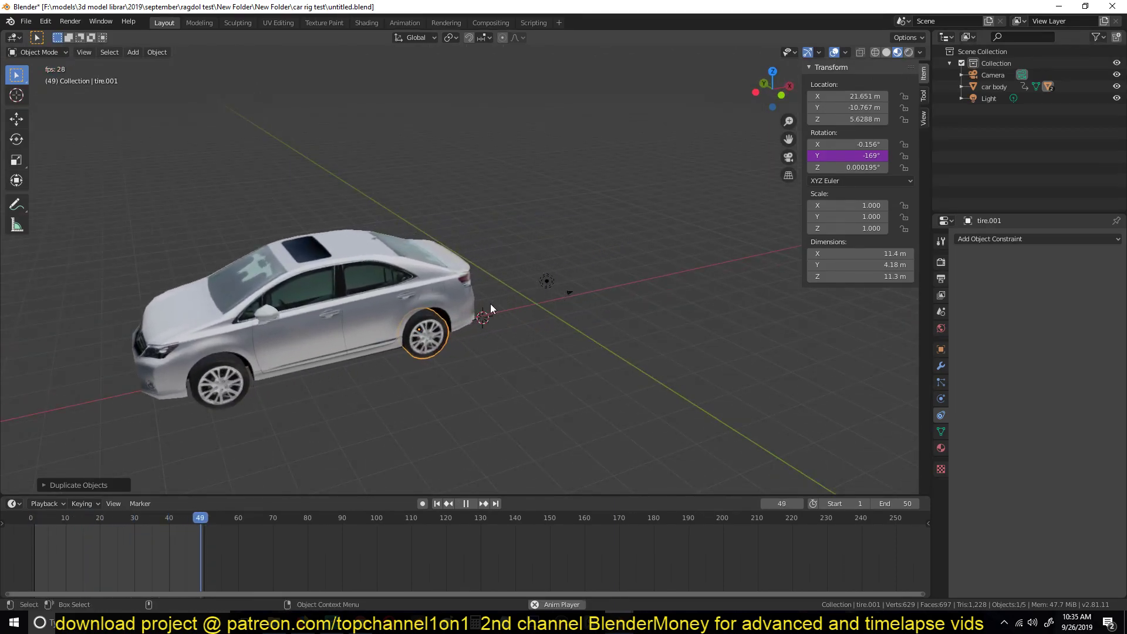
key(space)
key(x)
click(393, 332)
Step: Examine the front tire and its wheel arch up close in front view and in perspective
key(KP_1)
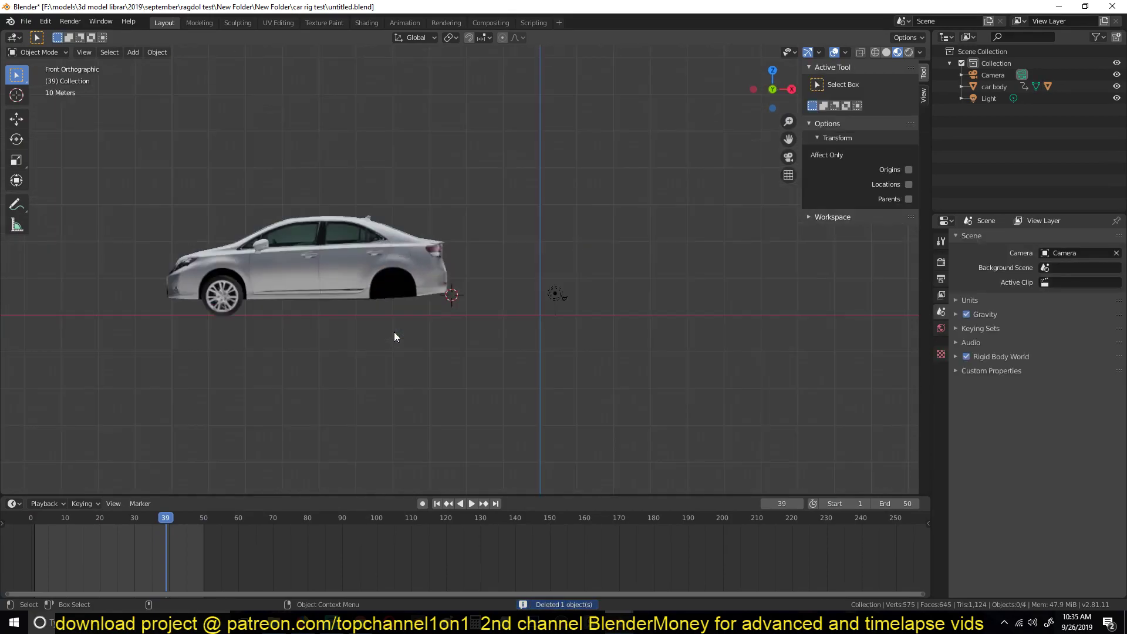
scroll(393, 332, up, 2)
shift+middle_drag(273, 323, 477, 344)
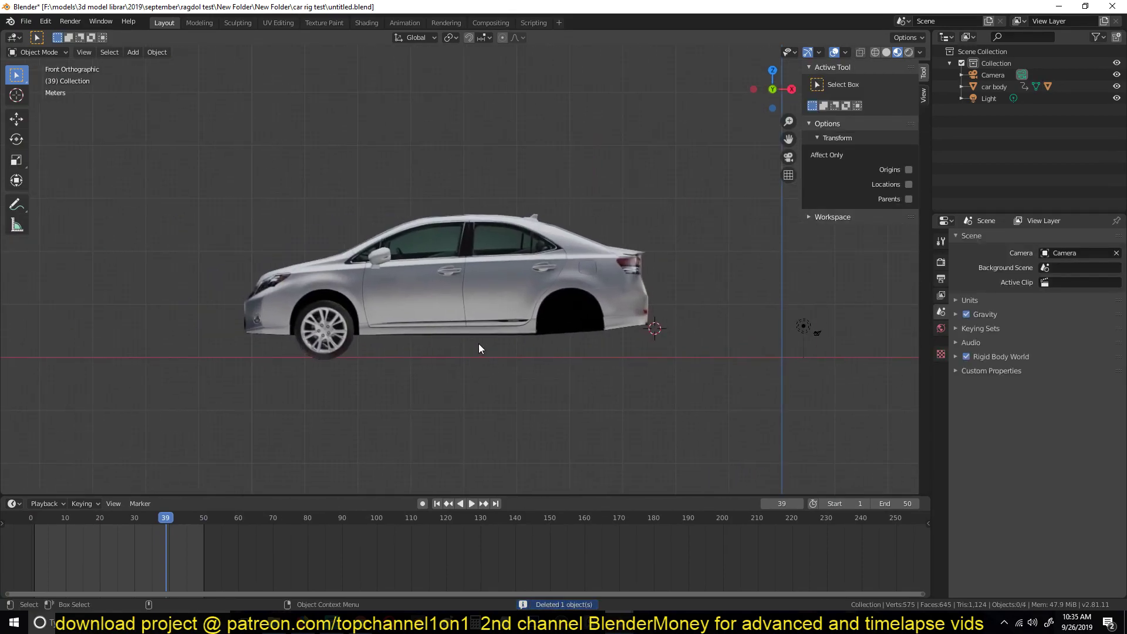
scroll(396, 347, up, 3)
shift+middle_drag(354, 347, 419, 337)
scroll(337, 327, down, 2)
scroll(432, 398, up, 3)
shift+middle_drag(431, 399, 432, 297)
scroll(415, 319, down, 6)
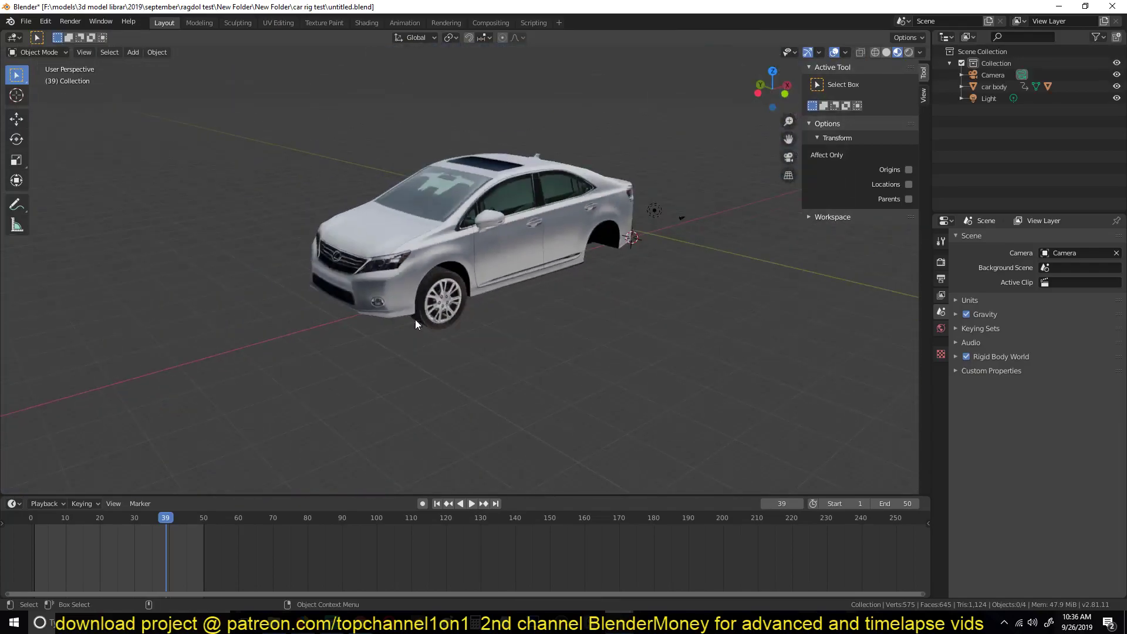
Step: Select the front tire and play back the animation to examine how it rolls with the car
click(415, 320)
scroll(431, 347, up, 5)
key(space)
scroll(238, 396, down, 8)
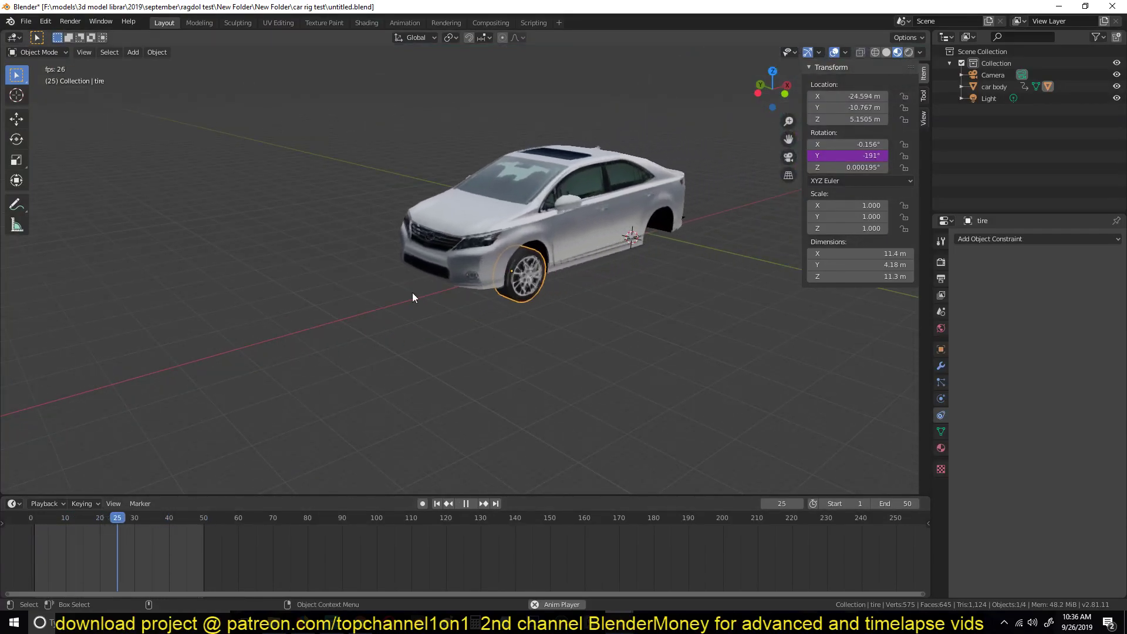
scroll(444, 298, up, 4)
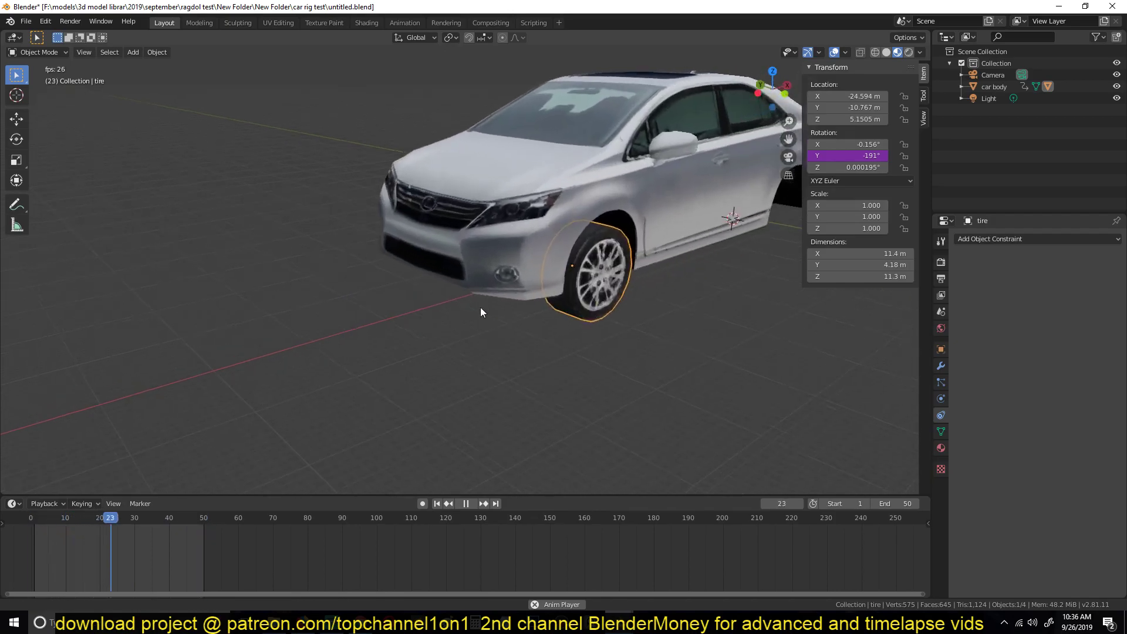
key(space)
key(r)
key(z)
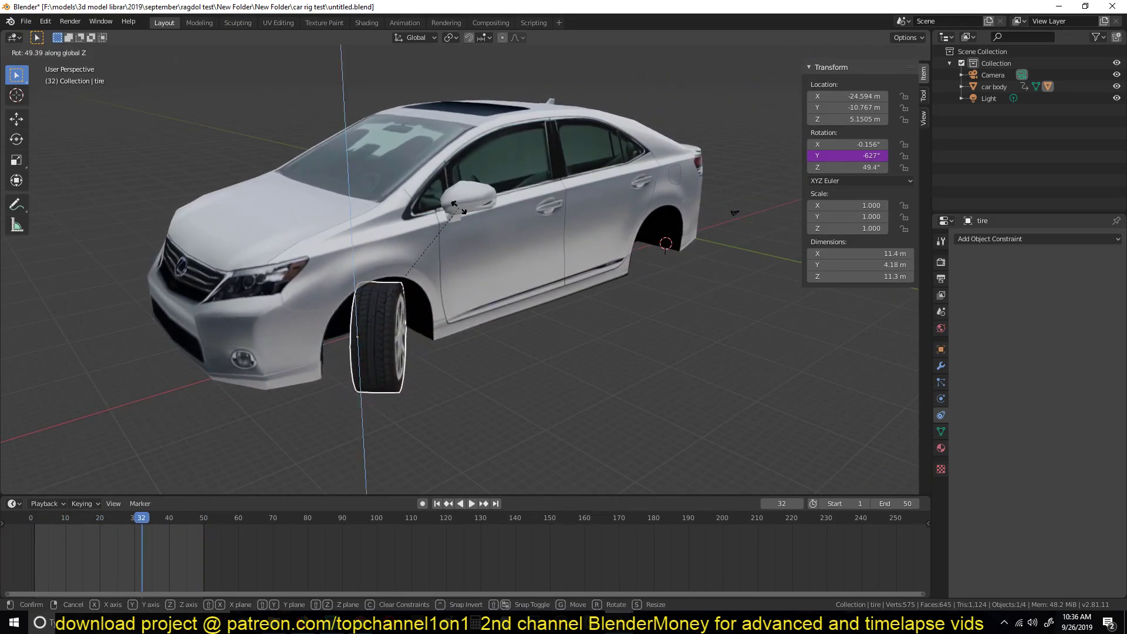
key(Escape)
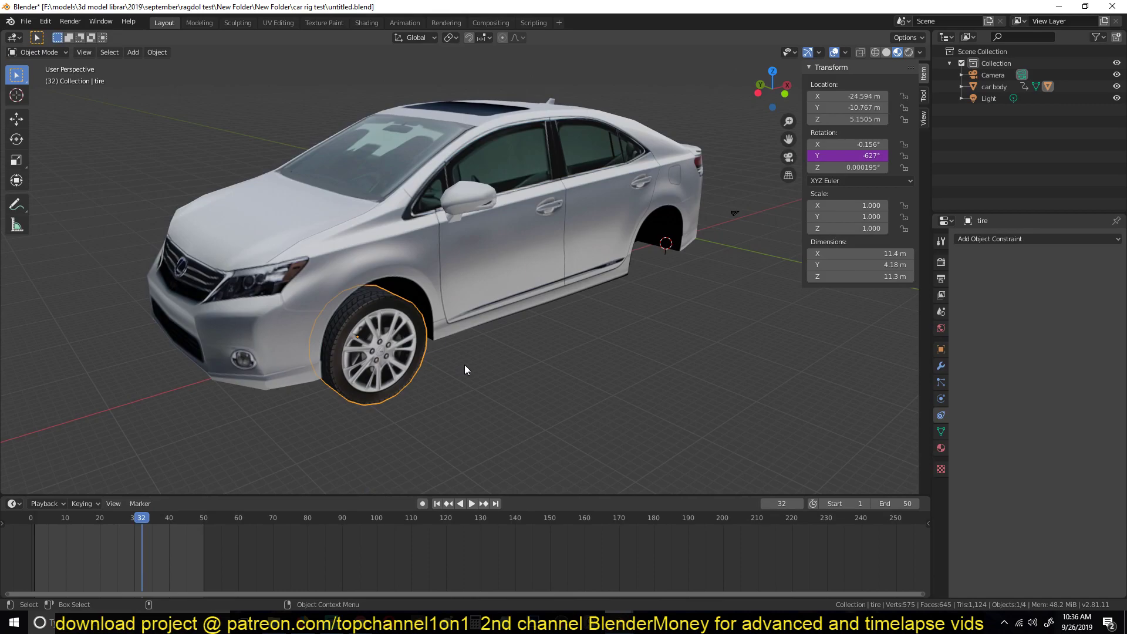
Step: Try steering the tire about 43° around global Z, test it in playback, and undo the rotation
key(r)
key(z)
click(509, 280)
key(space)
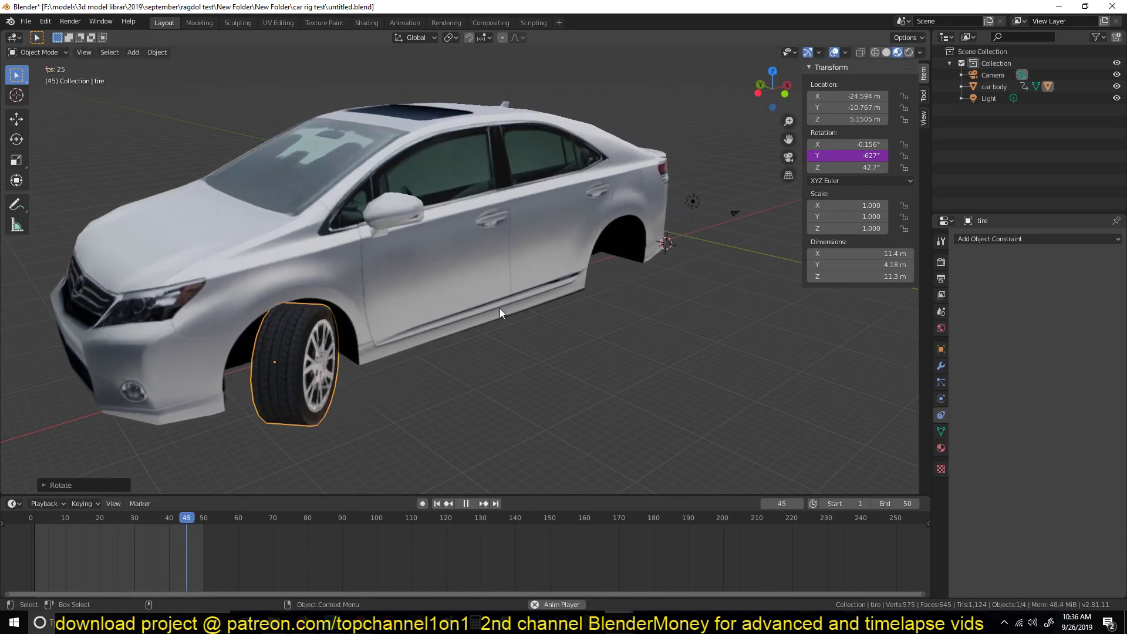
key(Escape)
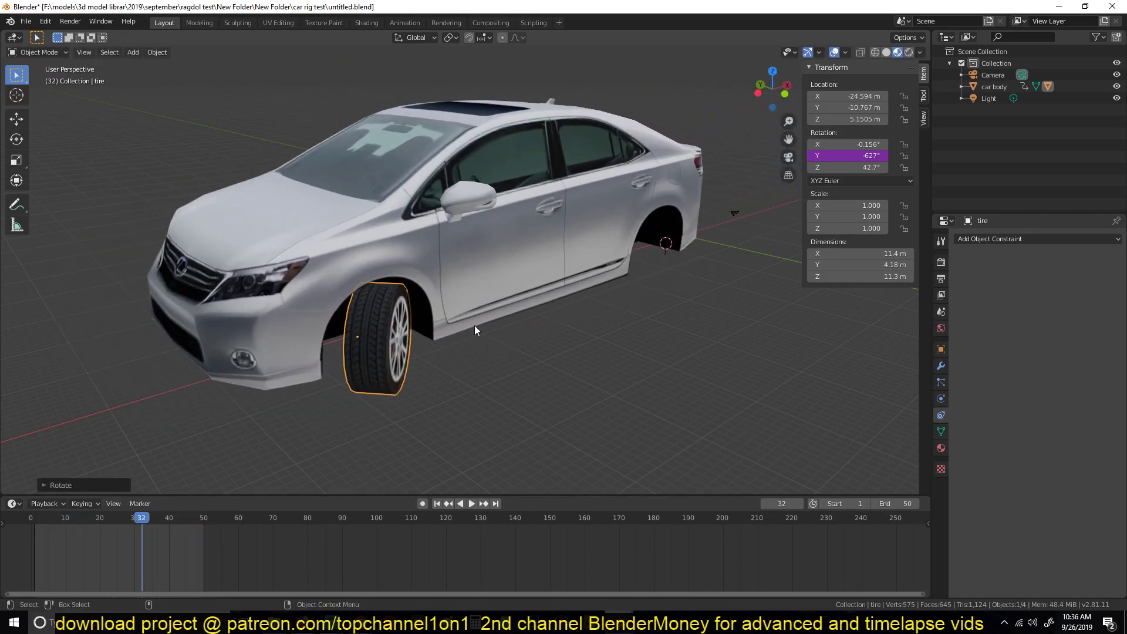
key(ctrl+z)
key(KP_Decimal)
middle_drag(480, 319, 431, 276)
click(429, 120)
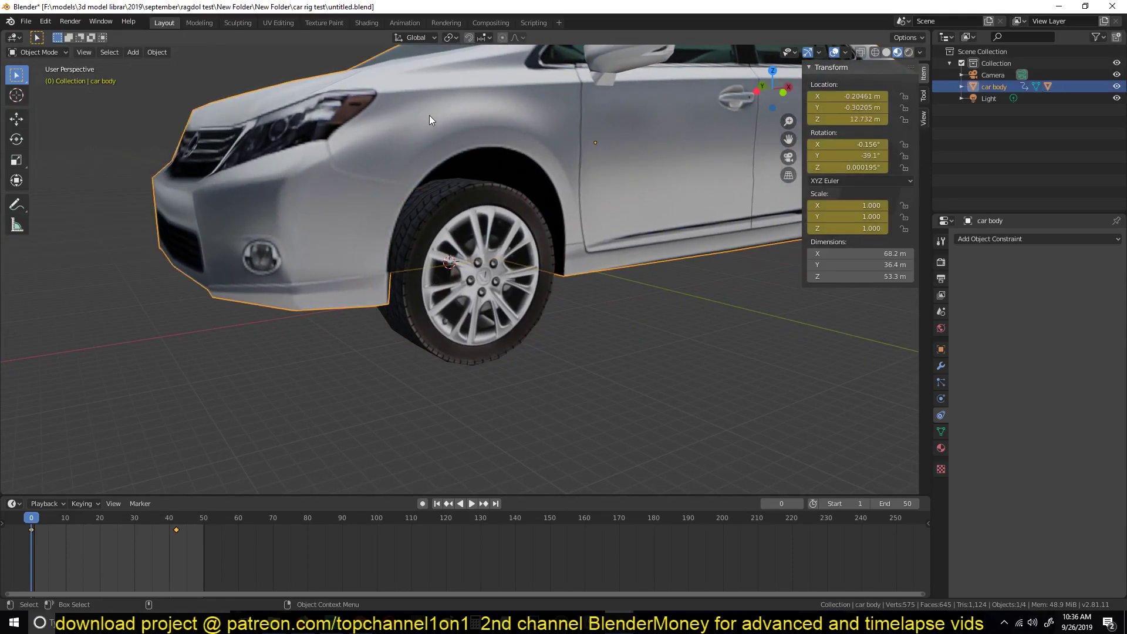
middle_drag(443, 159, 451, 233)
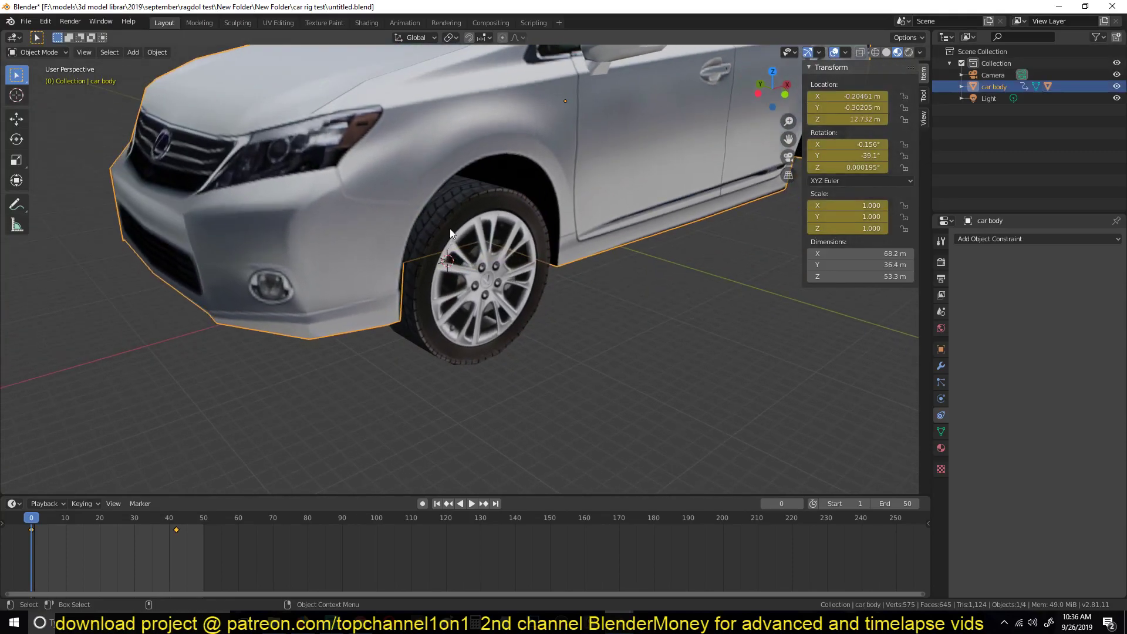
click(520, 248)
key(r)
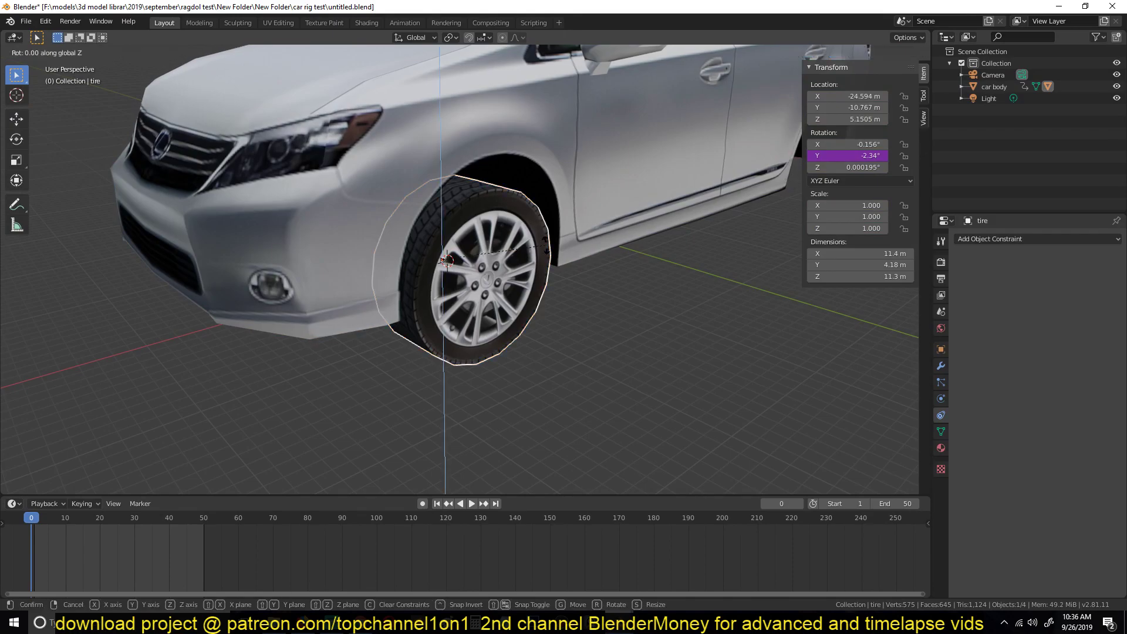
key(z)
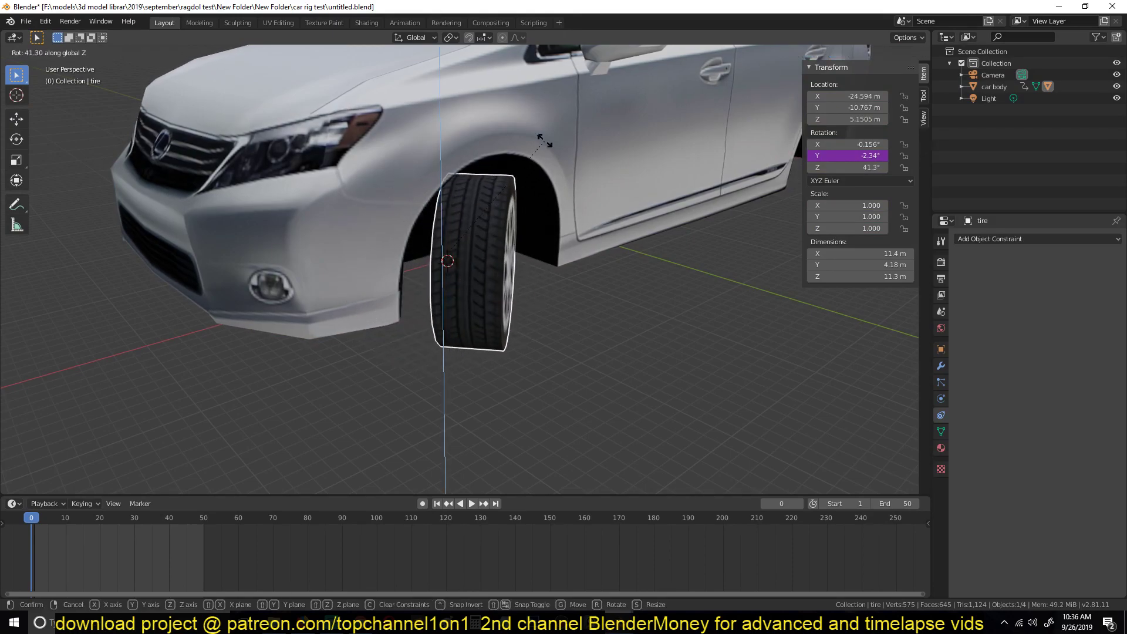
right_click(503, 204)
Step: Snap the 3D cursor to the front tire and add an empty at that point
mouse_move(511, 241)
middle_down()
mouse_move(484, 246)
mouse_move(481, 280)
mouse_move(520, 258)
middle_up()
key(shift+s)
click(488, 333)
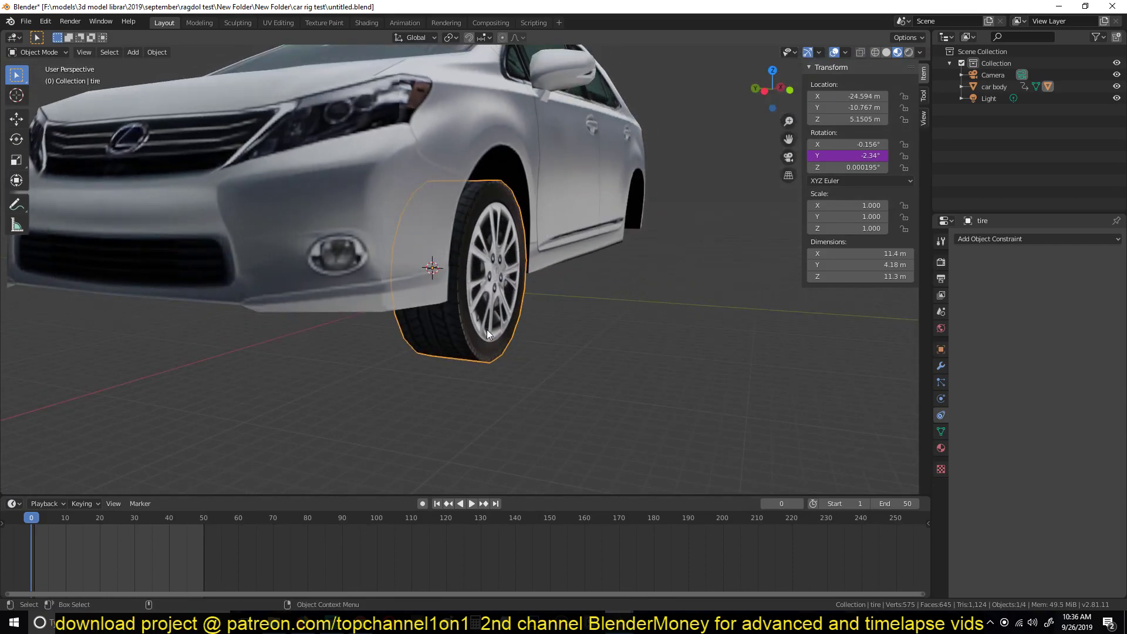
key(shift+a)
mouse_move(474, 299)
click(511, 299)
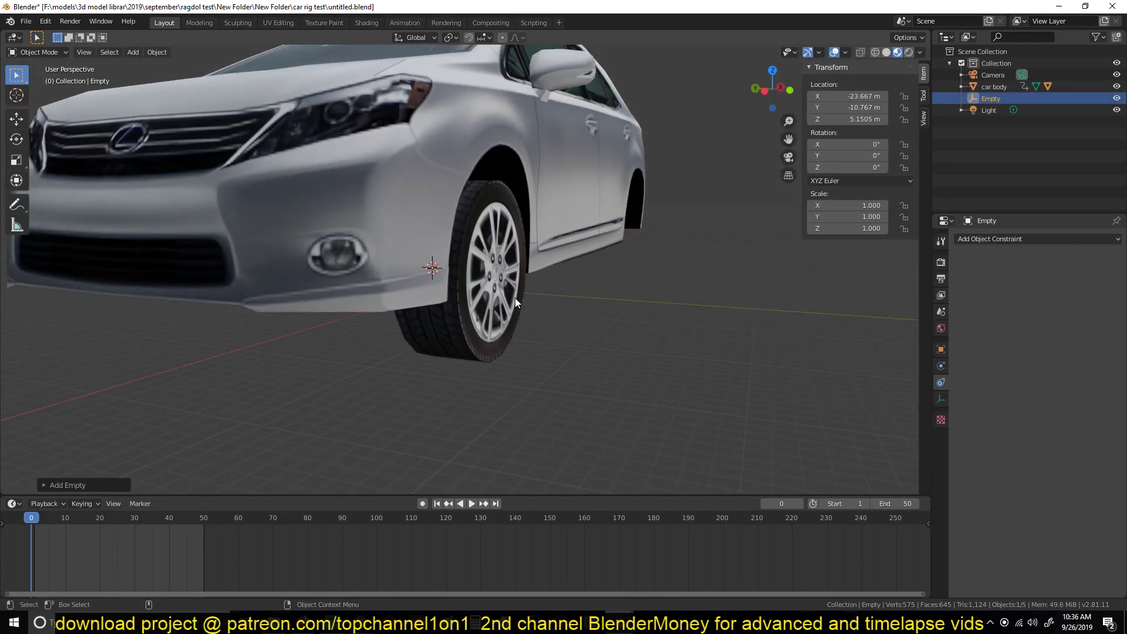
Step: Scale the new empty up to about 11.6 so its axes extend beyond the tire
scroll(469, 253, down, 4)
key(s)
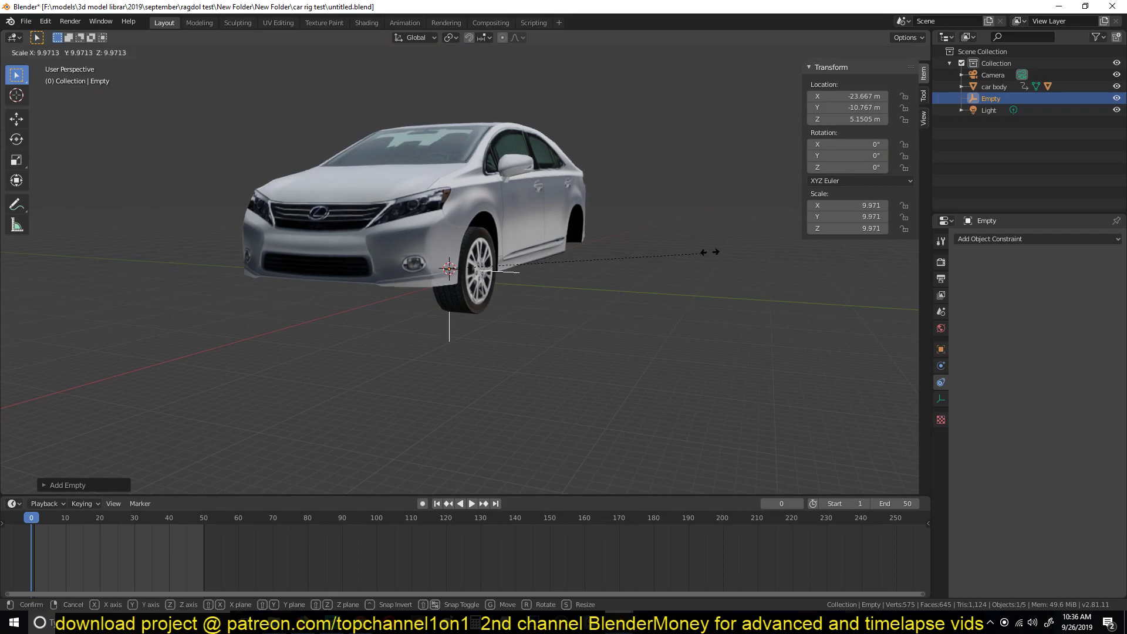
click(746, 228)
middle_drag(746, 228, 564, 282)
Step: Try to parent the front tire to the empty, and undo the parenting
click(464, 335)
middle_drag(465, 336, 517, 320)
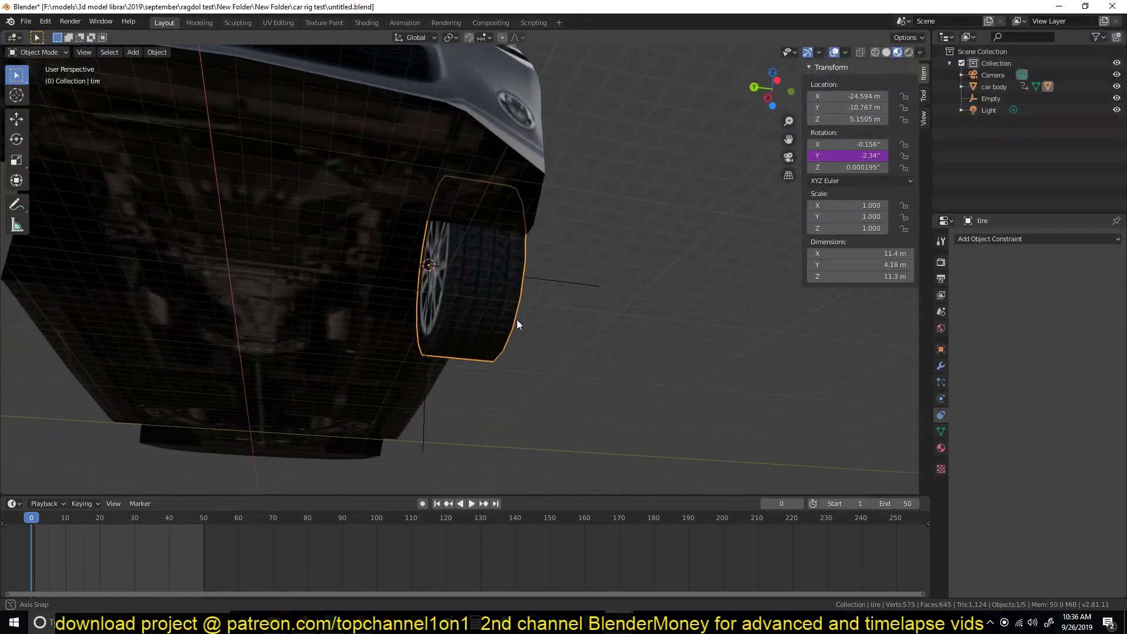
shift+click(570, 287)
key(ctrl+p)
click(569, 286)
middle_drag(569, 286, 492, 300)
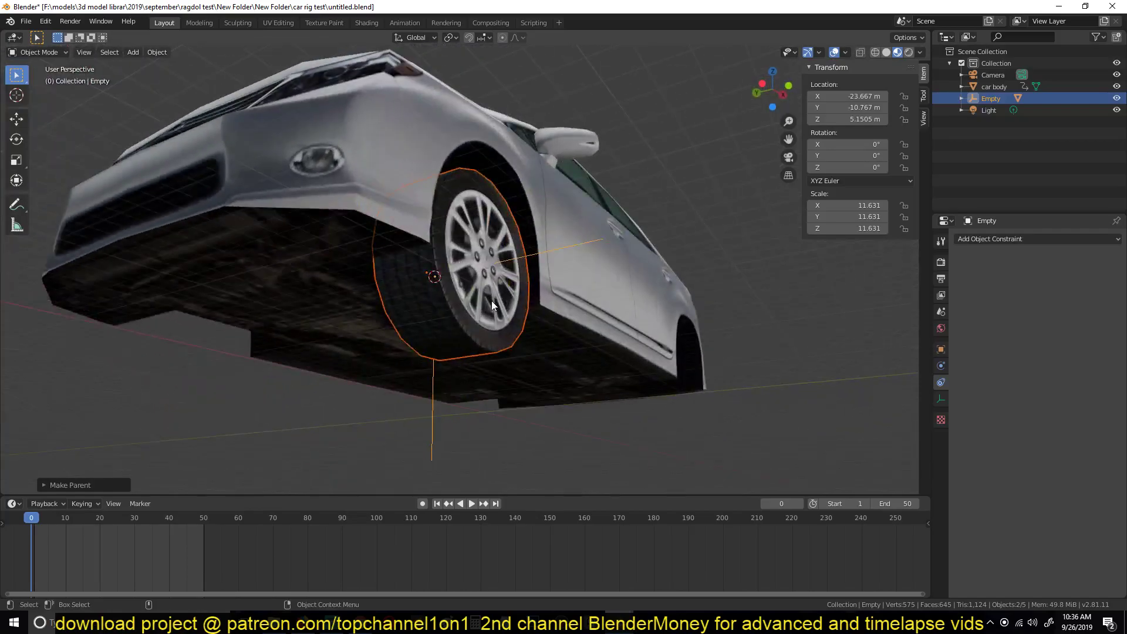
key(KP_1)
key(ctrl+z)
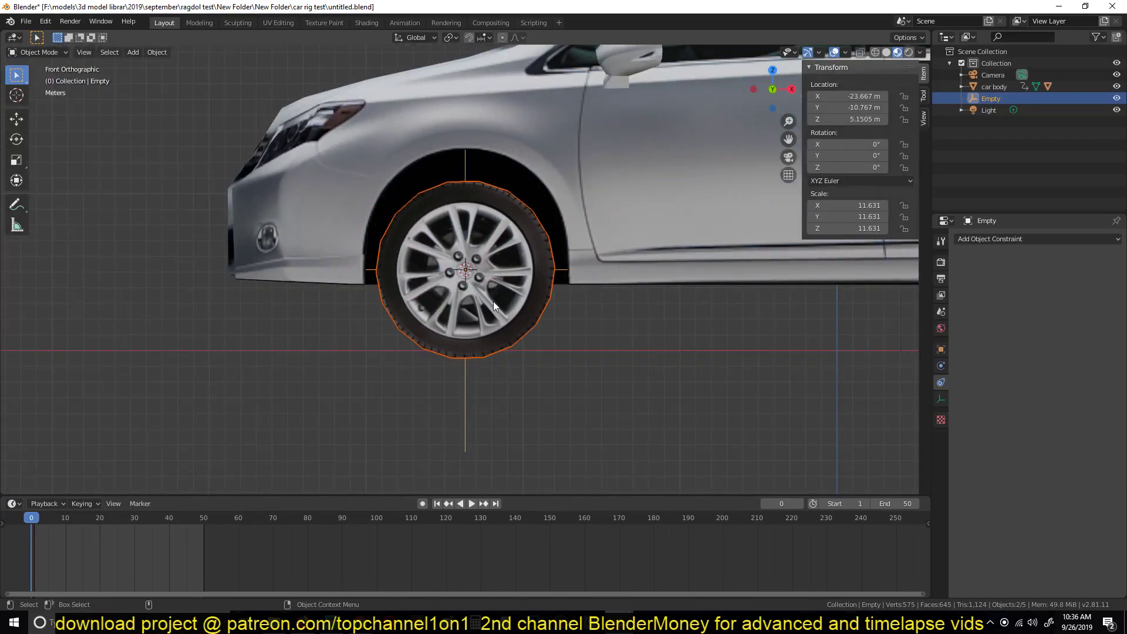
Step: Inspect in wireframe front view how the empty lines up with the tire's center
scroll(493, 301, up, 3)
key(z)
scroll(412, 274, up, 1)
scroll(426, 269, up, 4)
scroll(427, 269, down, 1)
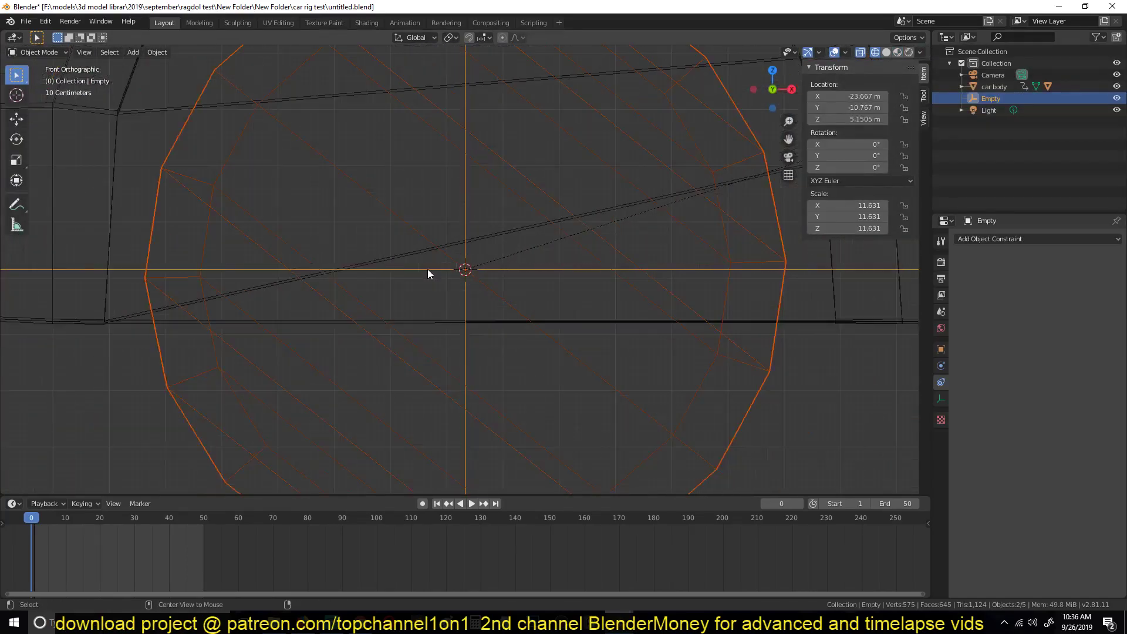
click(498, 294)
scroll(468, 324, down, 4)
scroll(467, 327, down, 3)
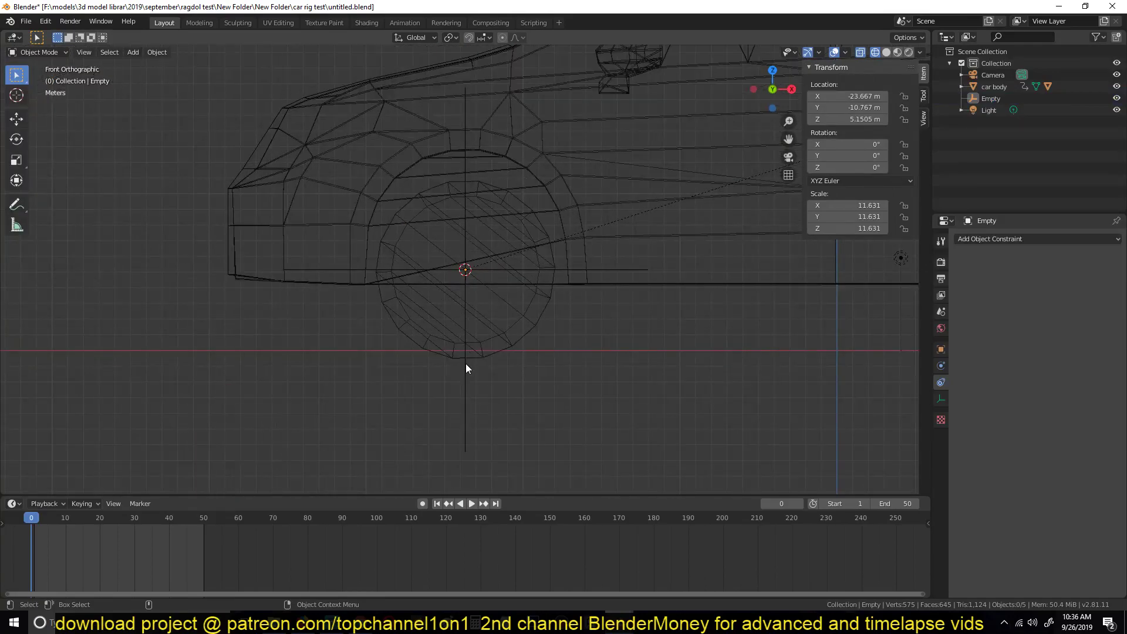
scroll(466, 369, up, 3)
click(459, 420)
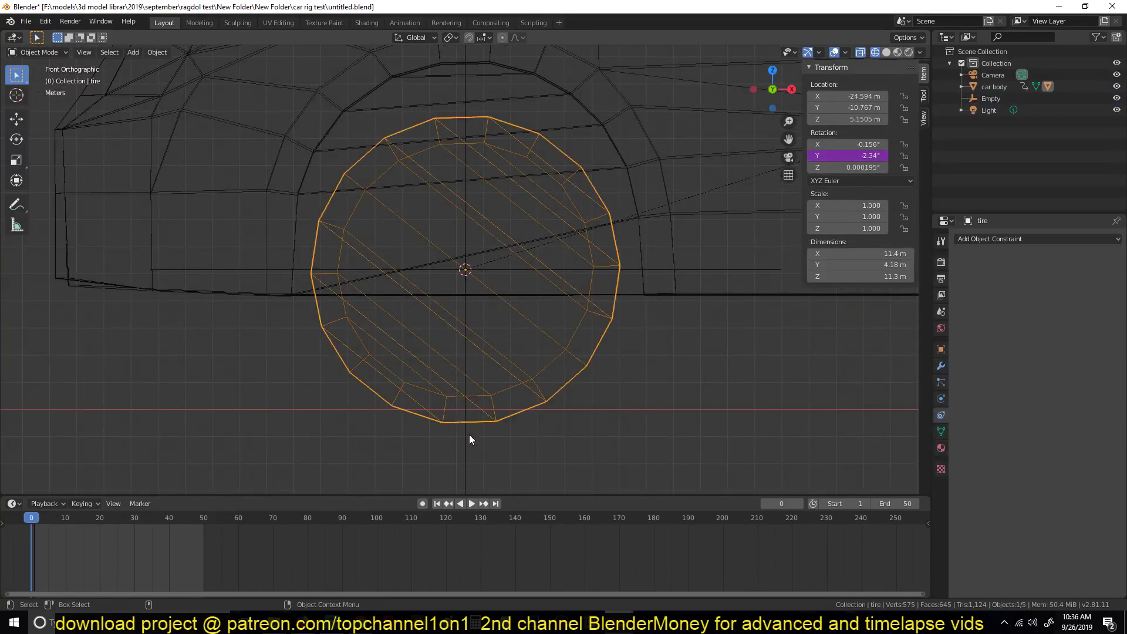
click(469, 439)
middle_drag(583, 317, 689, 374)
Step: Switch the viewport to Solid shading and try again to parent the tire to the empty
key(z)
click(763, 344)
shift+click(534, 304)
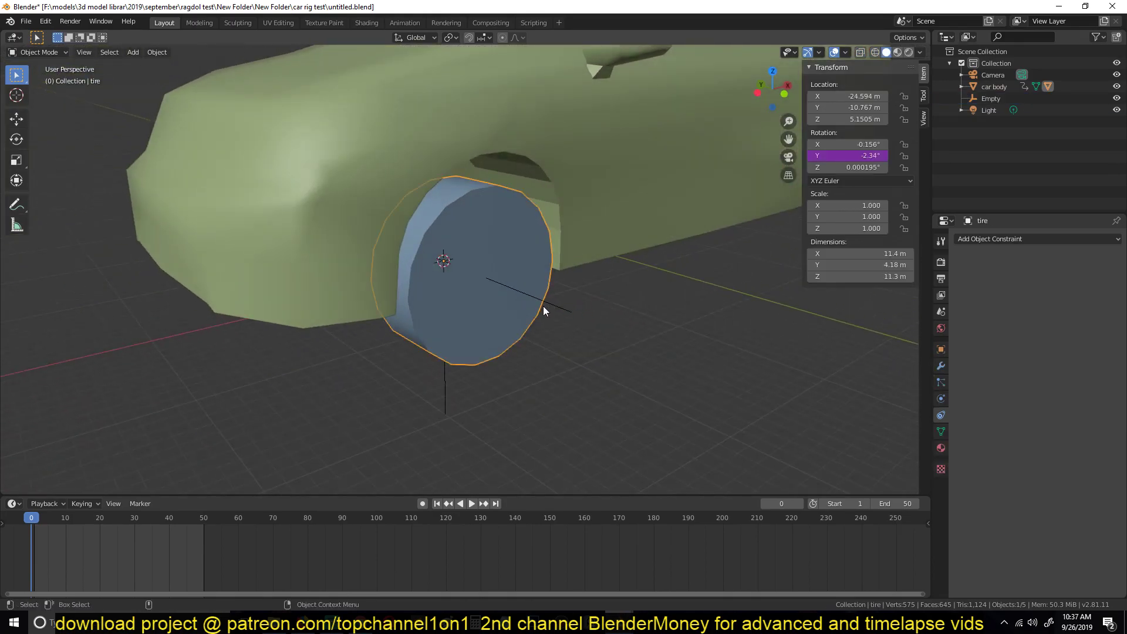
key(ctrl+p)
click(554, 304)
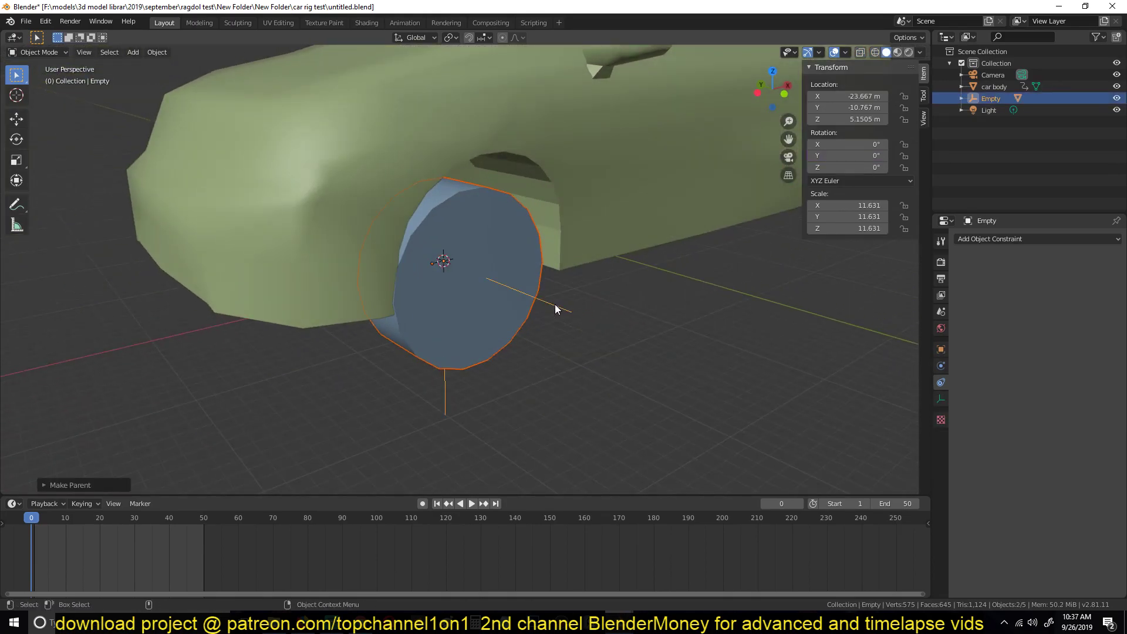
Step: Parent the tire to the empty with Object (Keep Transform) and return the viewport to Material Preview shading
key(ctrl+p)
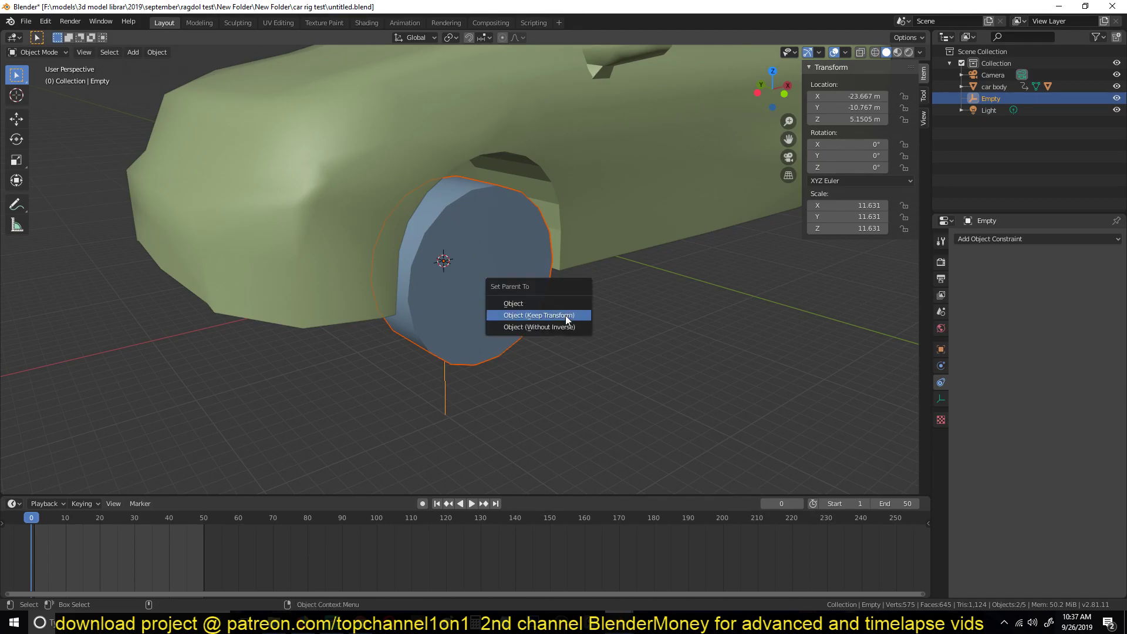
click(565, 318)
key(KP_1)
middle_drag(465, 259, 480, 286)
click(897, 53)
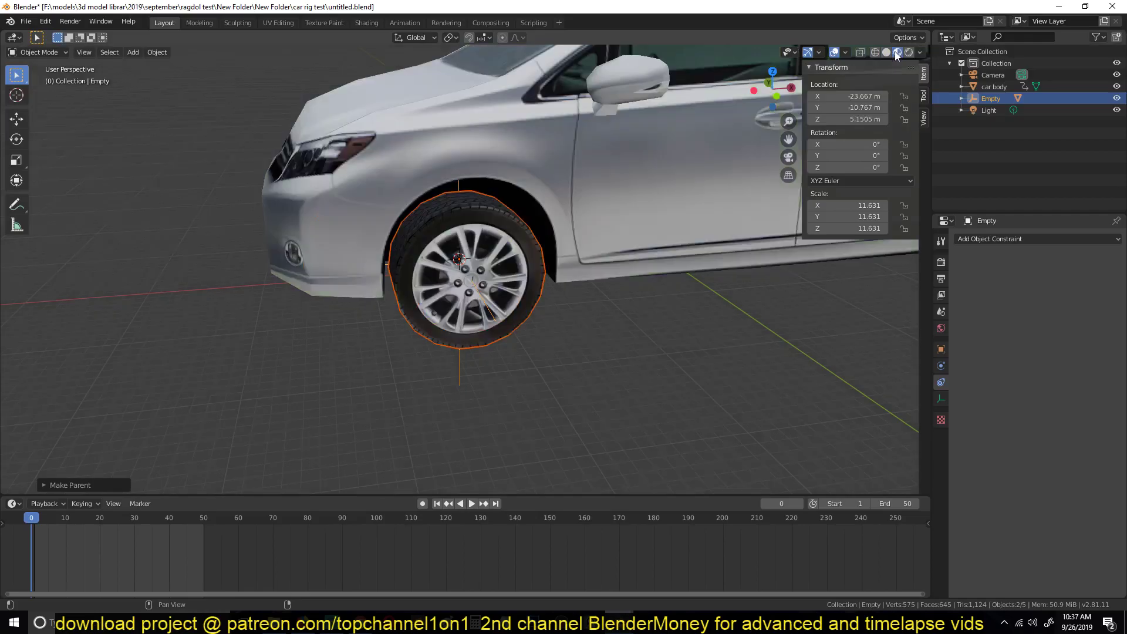
Step: Deselect everything and play back the animation to check whether the wheel follows the car body
scroll(495, 215, down, 4)
key(alt+a)
key(space)
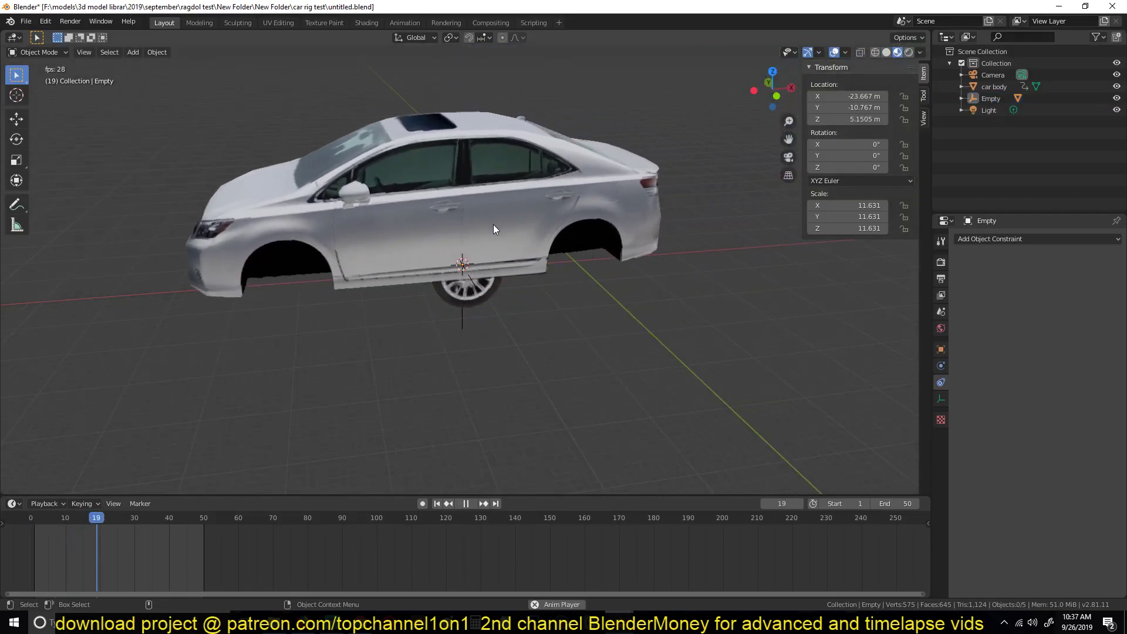
key(Escape)
Step: Parent the tire's empty to the car body
click(461, 325)
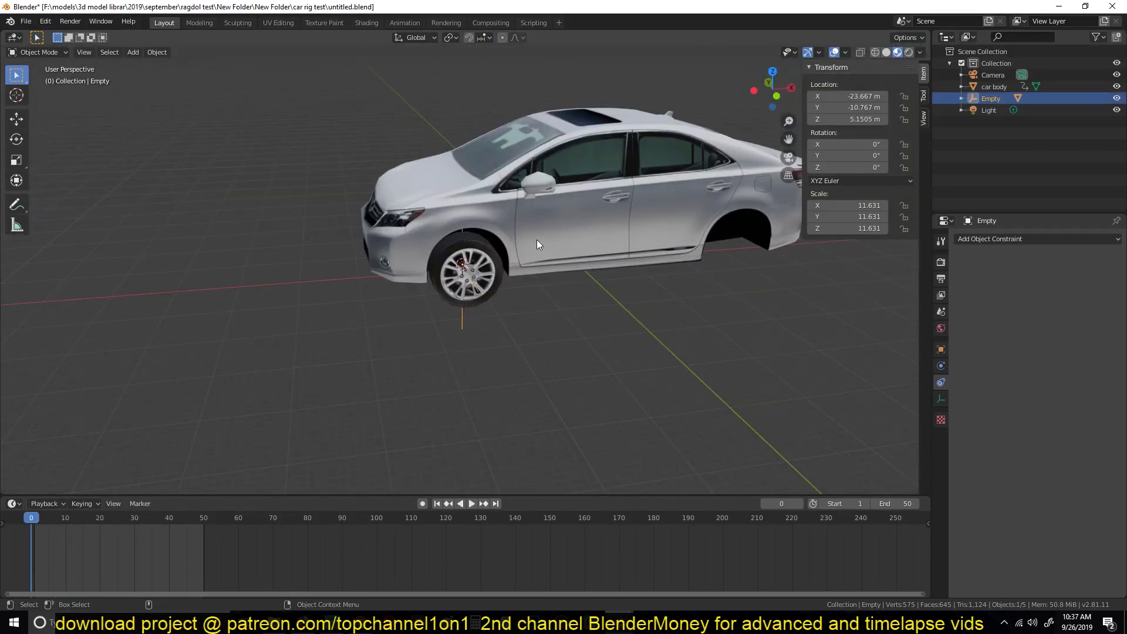
shift+click(543, 223)
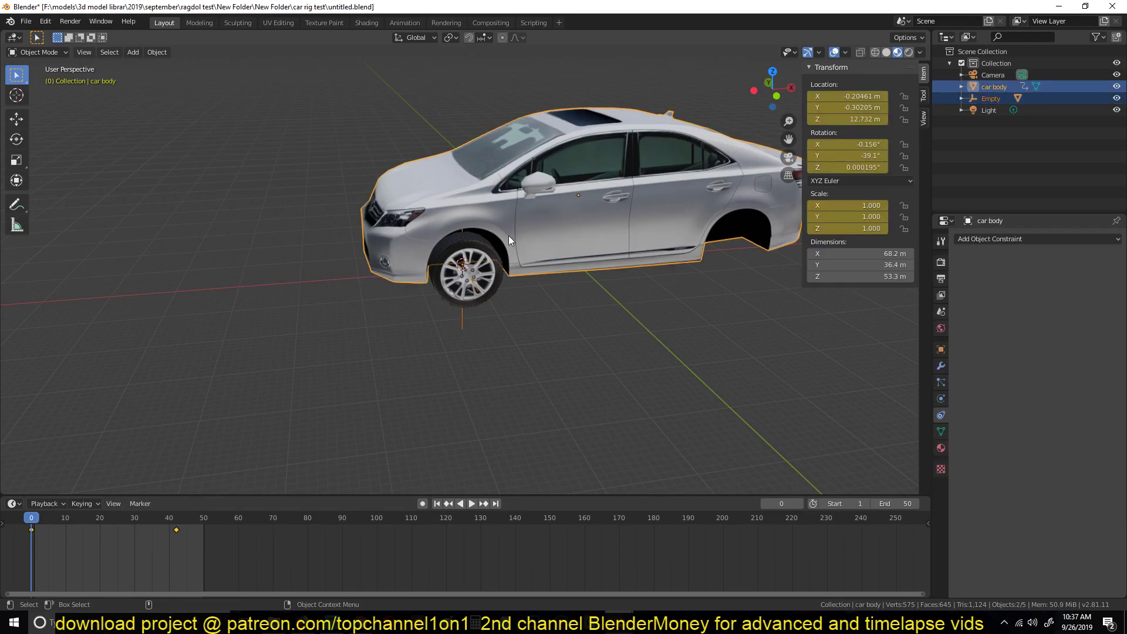
key(ctrl+p)
click(421, 181)
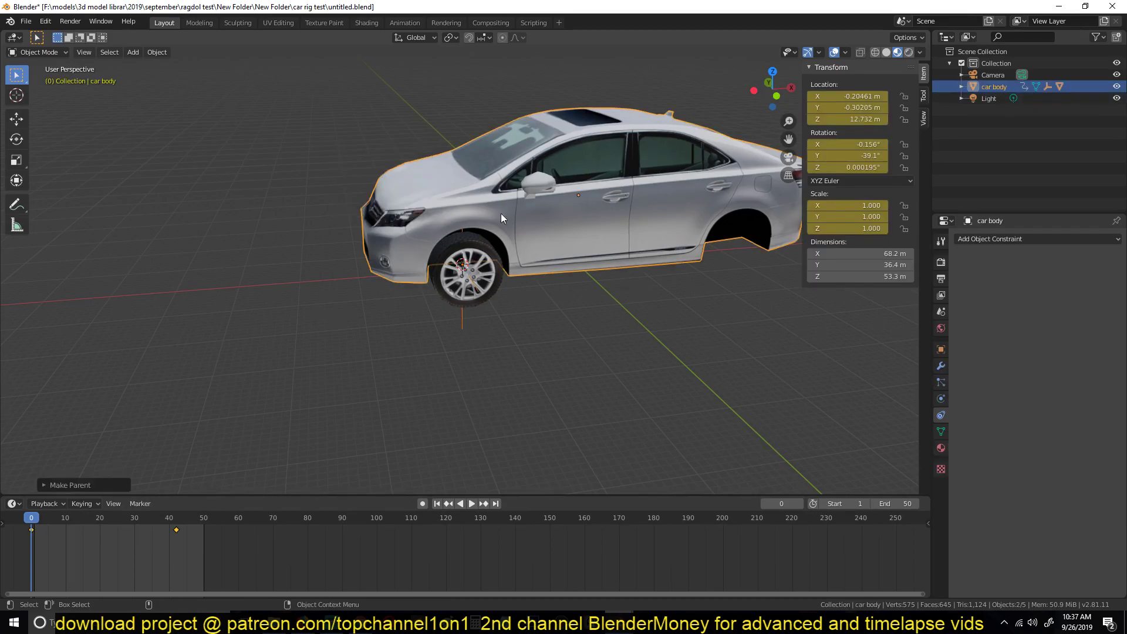
Step: Play back the animation in perspective and front views to check that the tire follows the car body
key(space)
scroll(229, 302, down, 5)
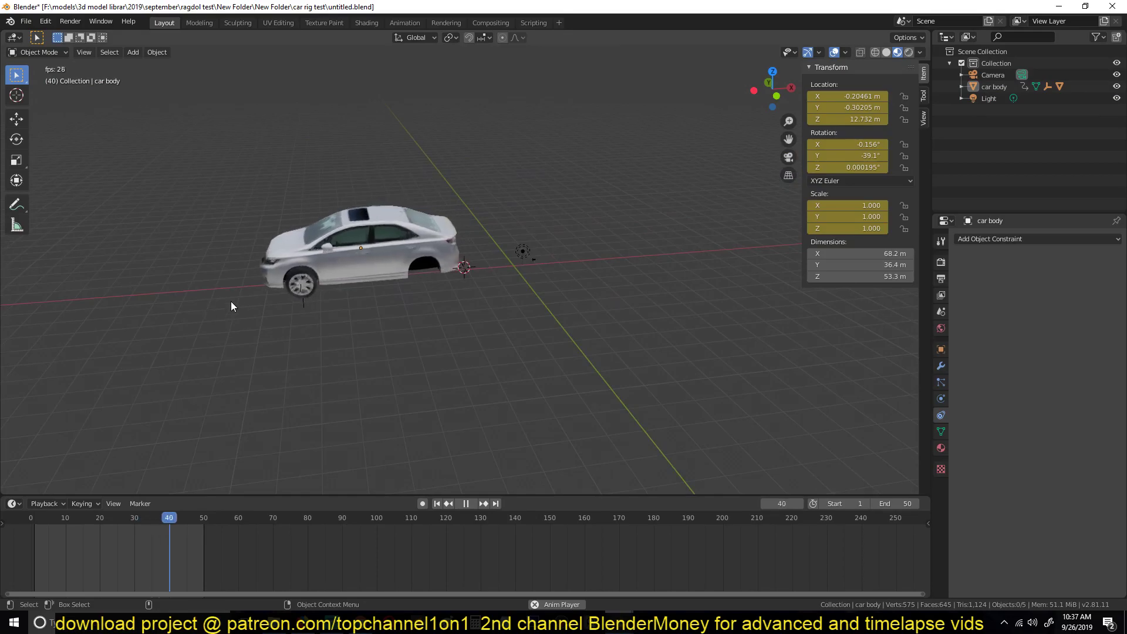
key(KP_1)
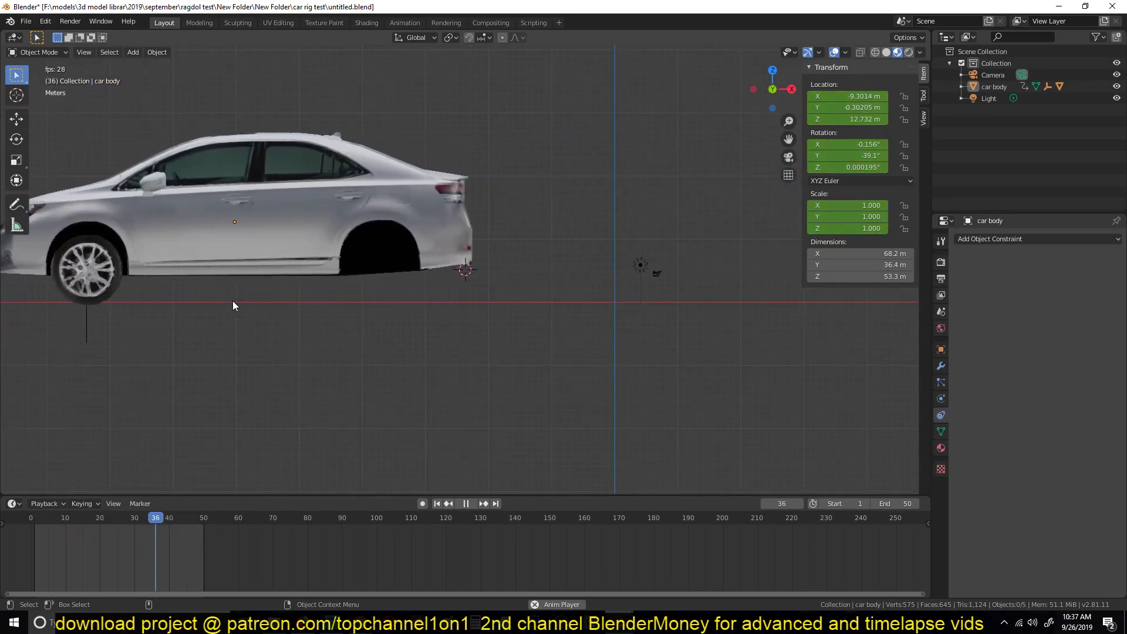
key(Escape)
middle_drag(232, 301, 266, 340)
scroll(266, 322, up, 5)
scroll(265, 327, down, 4)
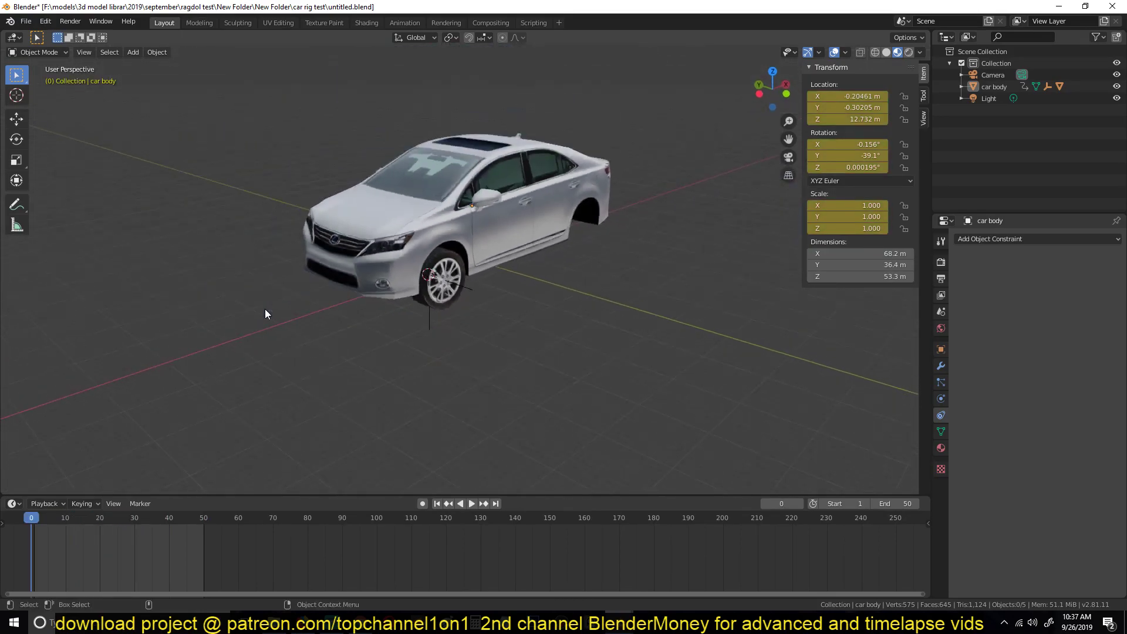
scroll(327, 275, up, 4)
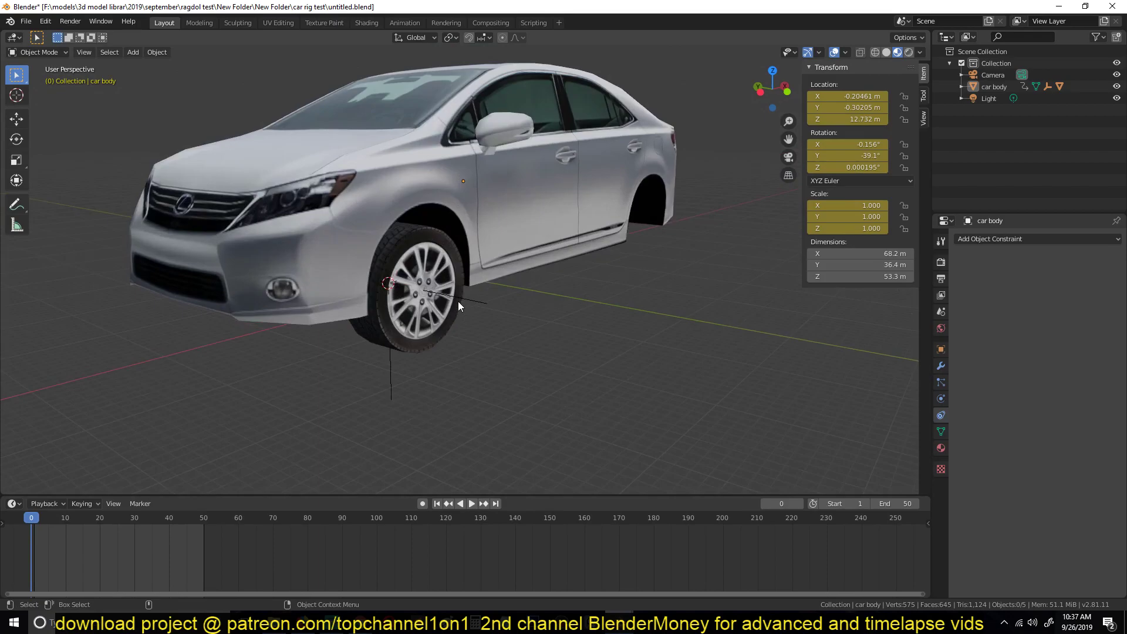
Step: Try steering the front tire by rotating its empty about the global Z axis
click(480, 305)
key(r)
key(z)
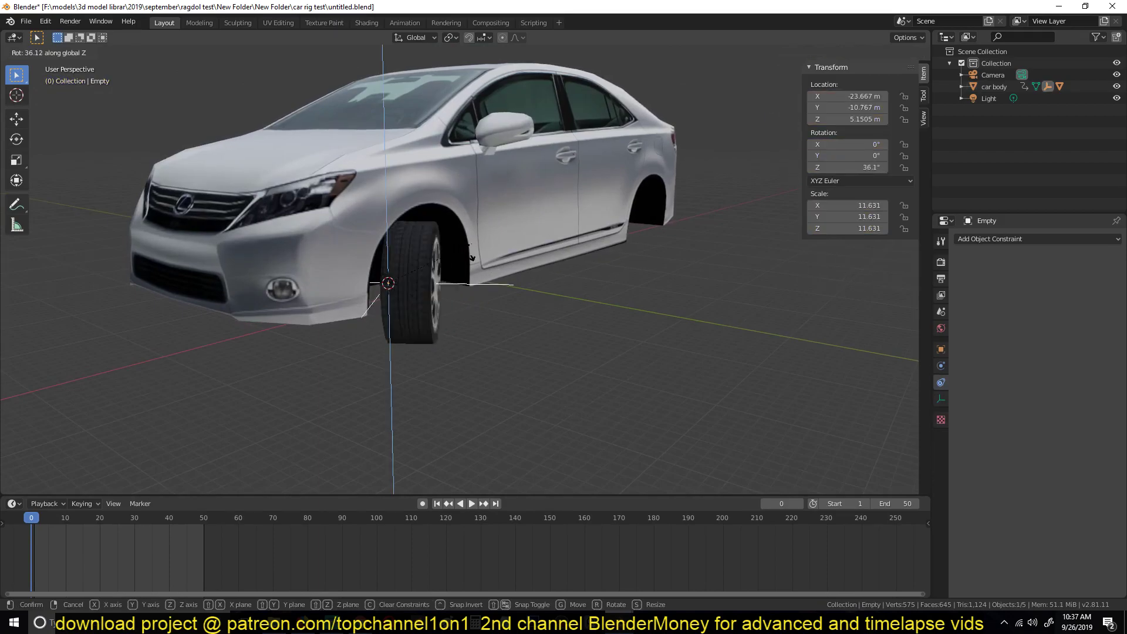
key(Escape)
middle_drag(460, 288, 513, 330)
key(r)
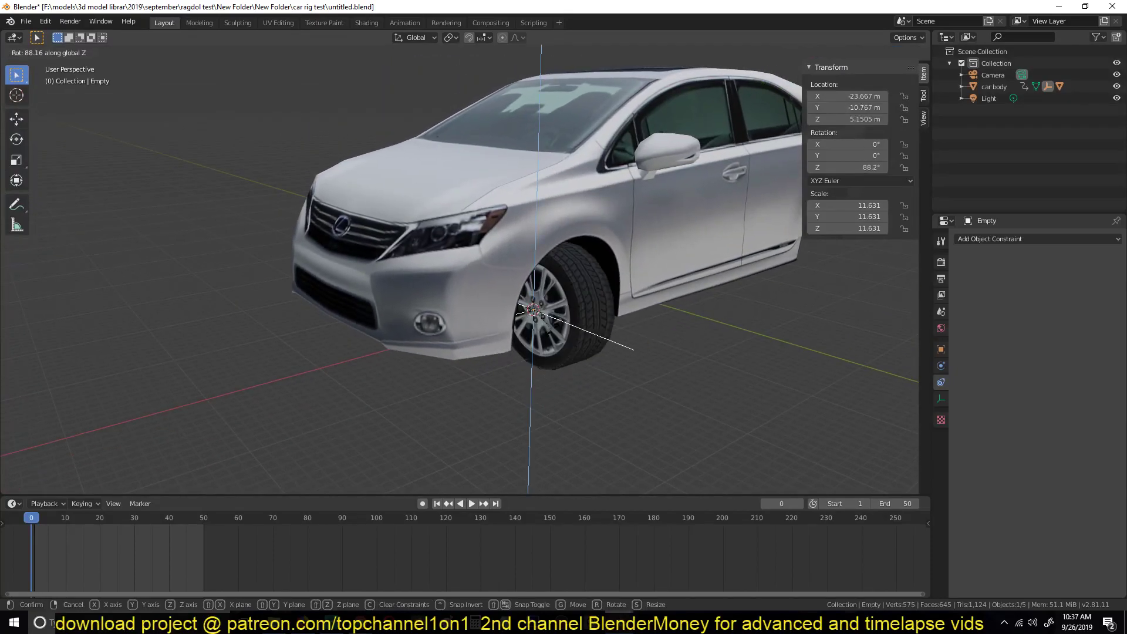
key(Escape)
scroll(602, 334, up, 2)
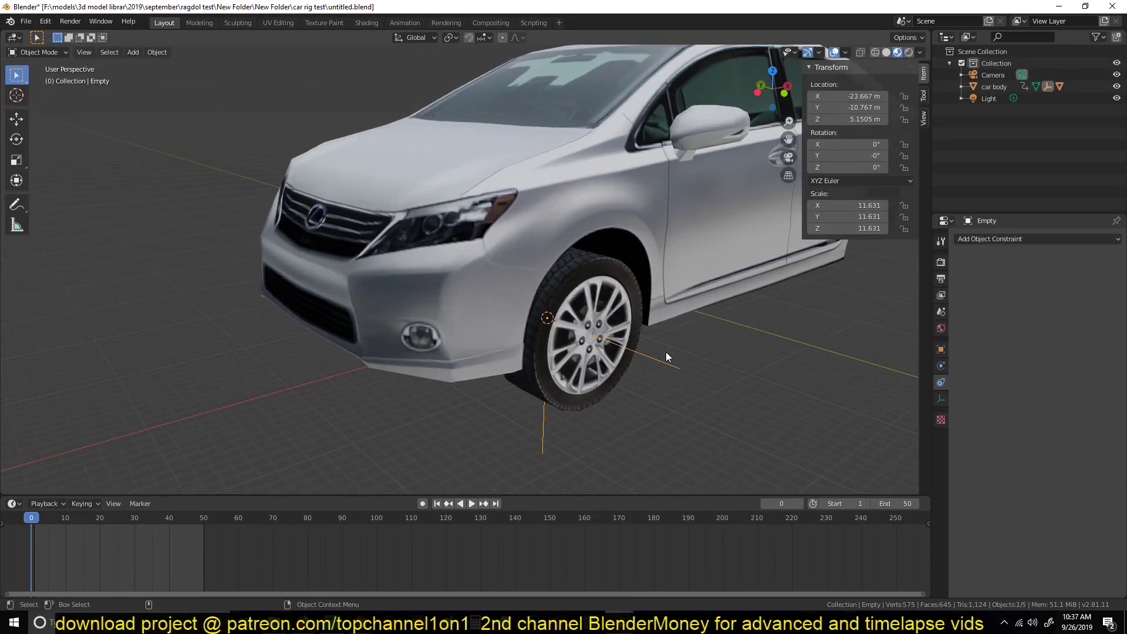
Step: Rotate the tire's empty about 37° around the Z axis as a steering test and clear its rotation again
key(r)
key(z)
click(702, 265)
middle_drag(461, 290, 504, 328)
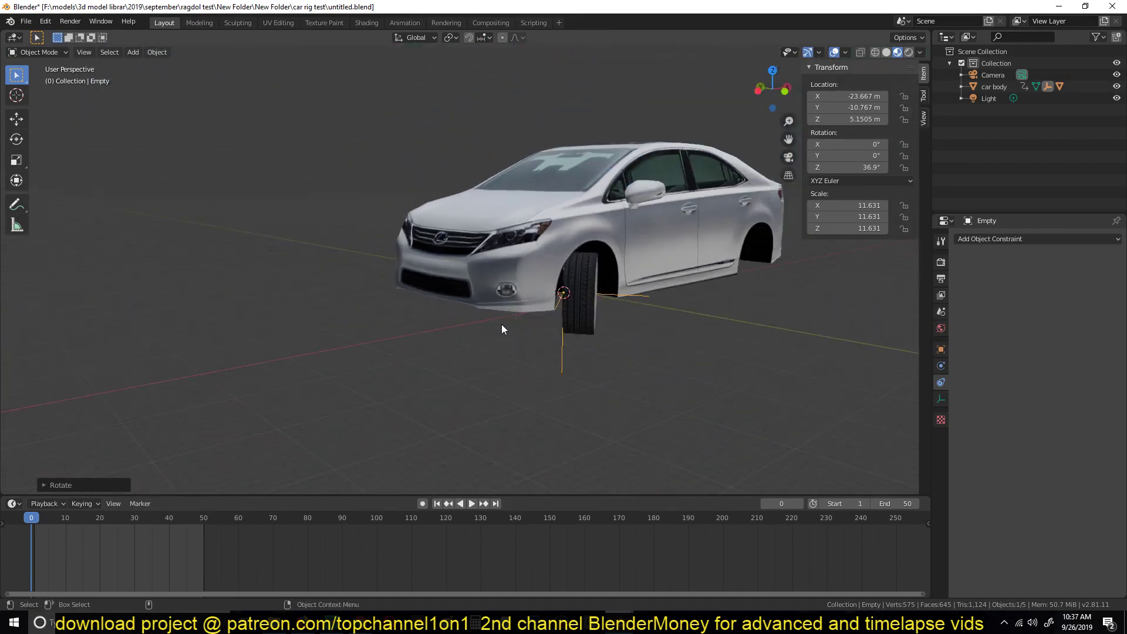
key(alt+r)
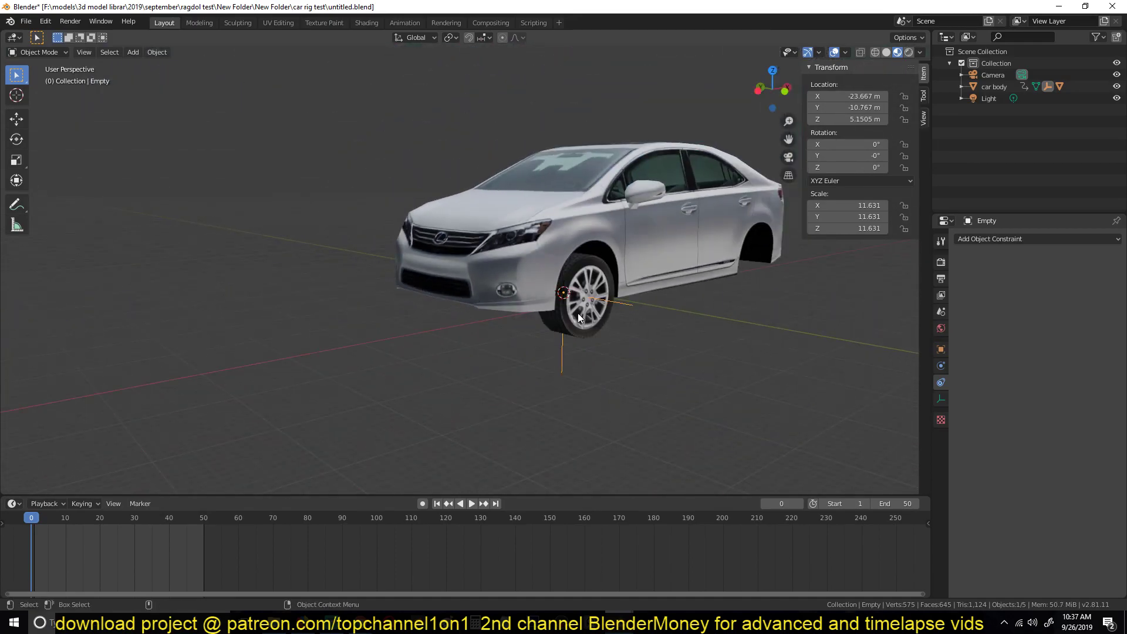
Step: In wireframe top view, place the 3D cursor in front of the car and add a plane there
scroll(578, 318, up, 3)
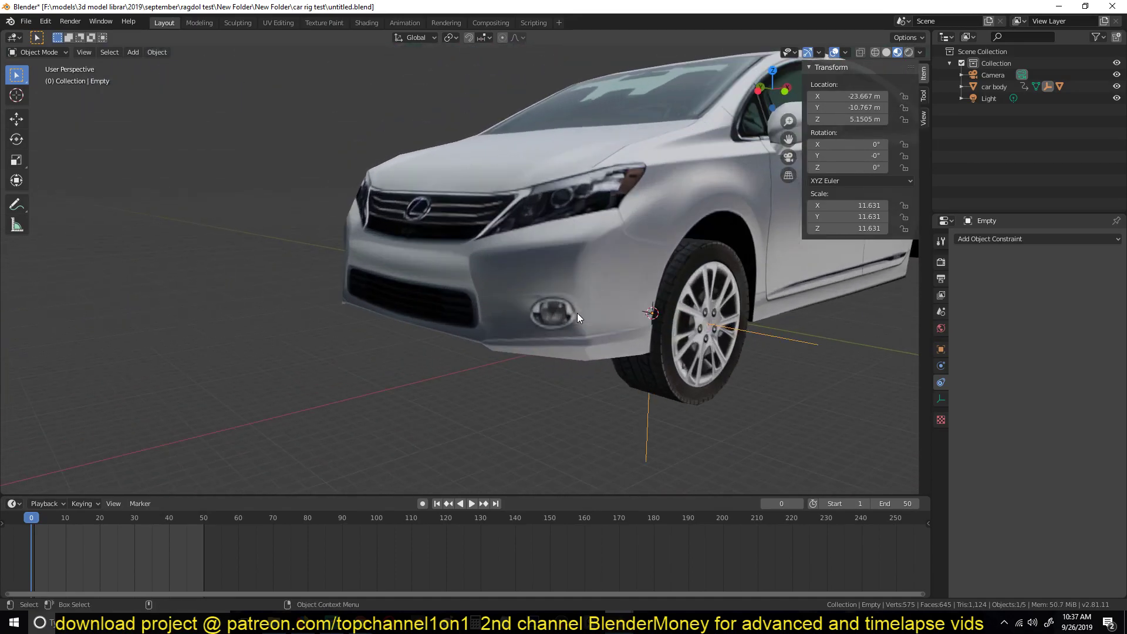
key(KP_7)
scroll(445, 319, down, 5)
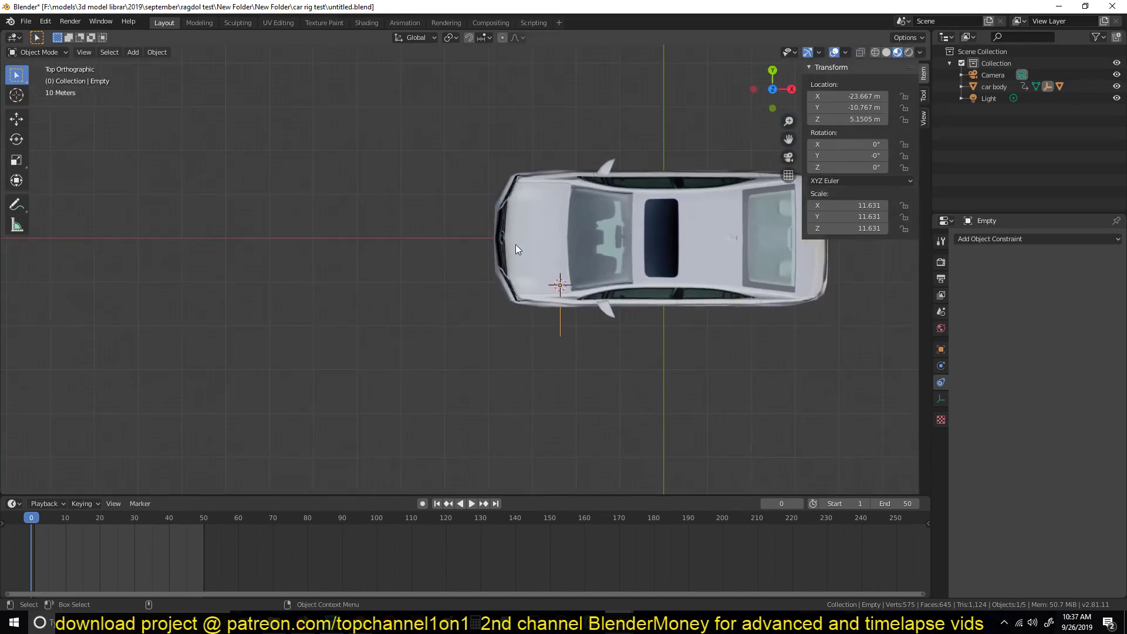
key(shift+z)
key(shift+a)
mouse_move(446, 135)
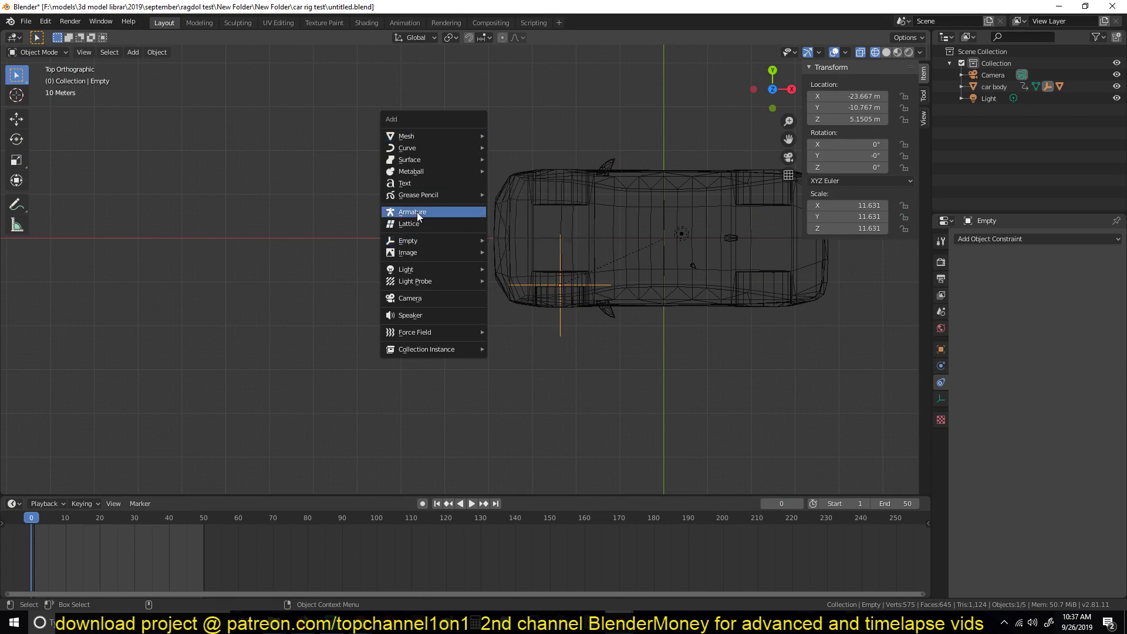
key(shift+a)
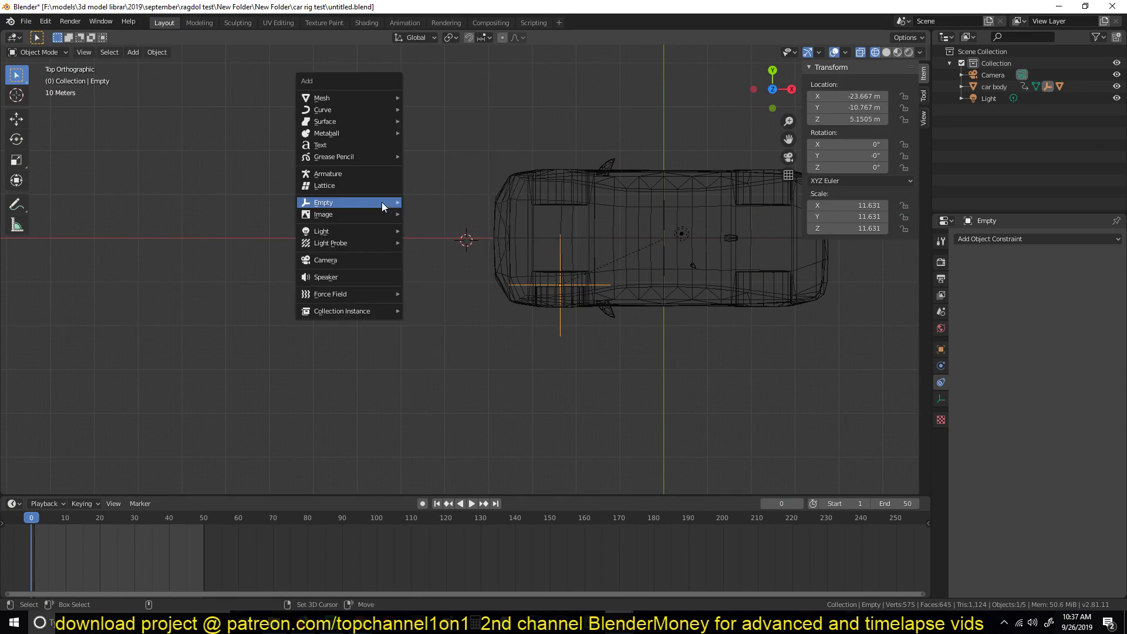
mouse_move(343, 99)
click(437, 101)
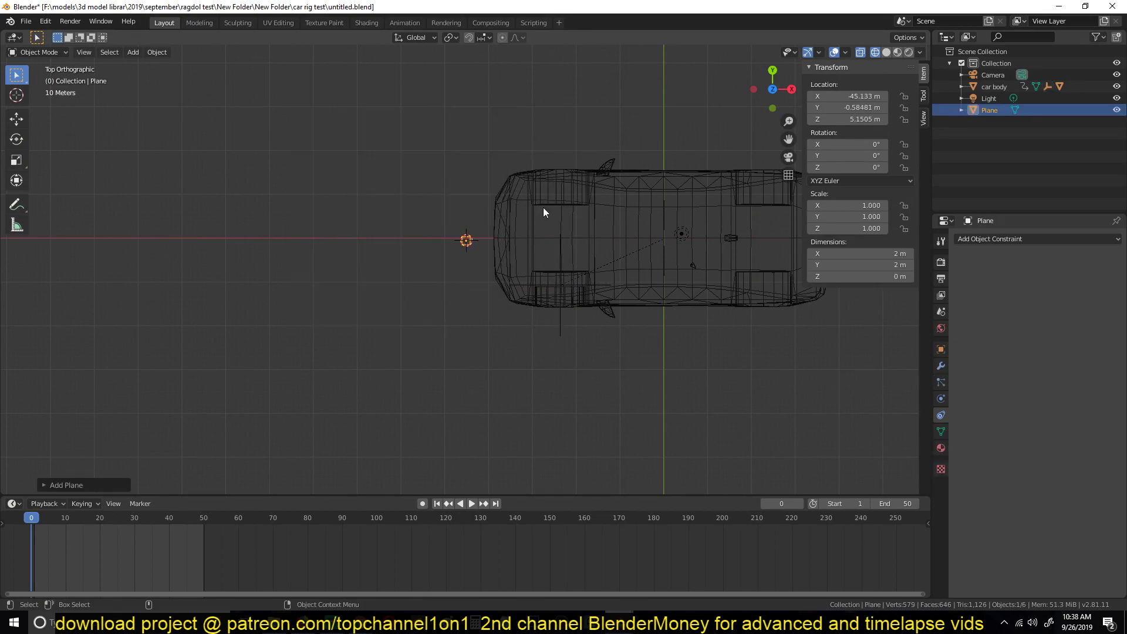
Step: Scale the plane to about 8.69 and position it just ahead of the car's nose, centred on the X axis
key(s)
click(749, 318)
key(g)
click(684, 309)
Step: In Solid shading, extrude the plane's front edge forward along X to a local position of about -2.54 m
key(z)
click(704, 306)
scroll(524, 287, up, 2)
key(Tab)
key(1)
click(390, 174)
shift+click(399, 270)
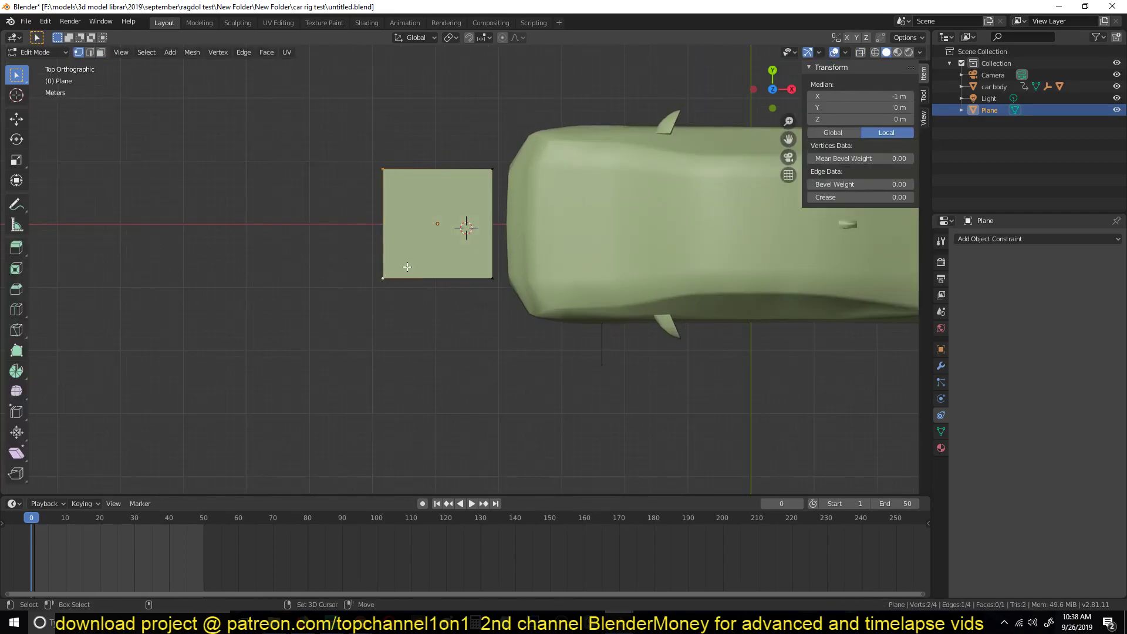
key(e)
right_click(456, 236)
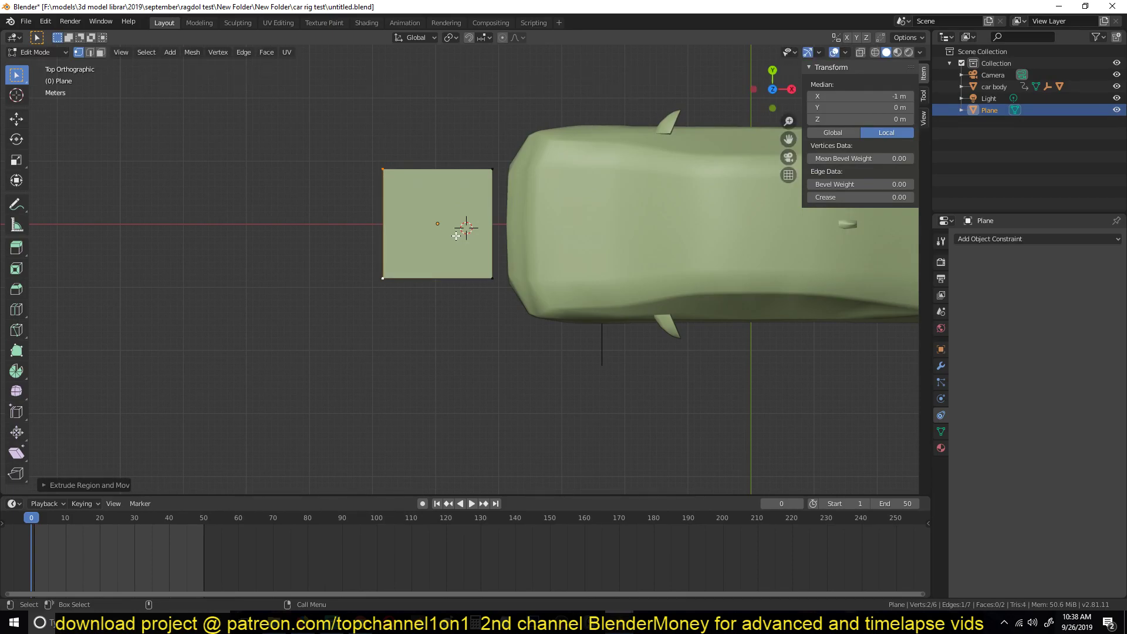
key(g)
key(x)
click(382, 243)
Step: Merge the two extruded front vertices at their center to form the arrow's tip
key(m)
click(392, 248)
key(ctrl+z)
key(m)
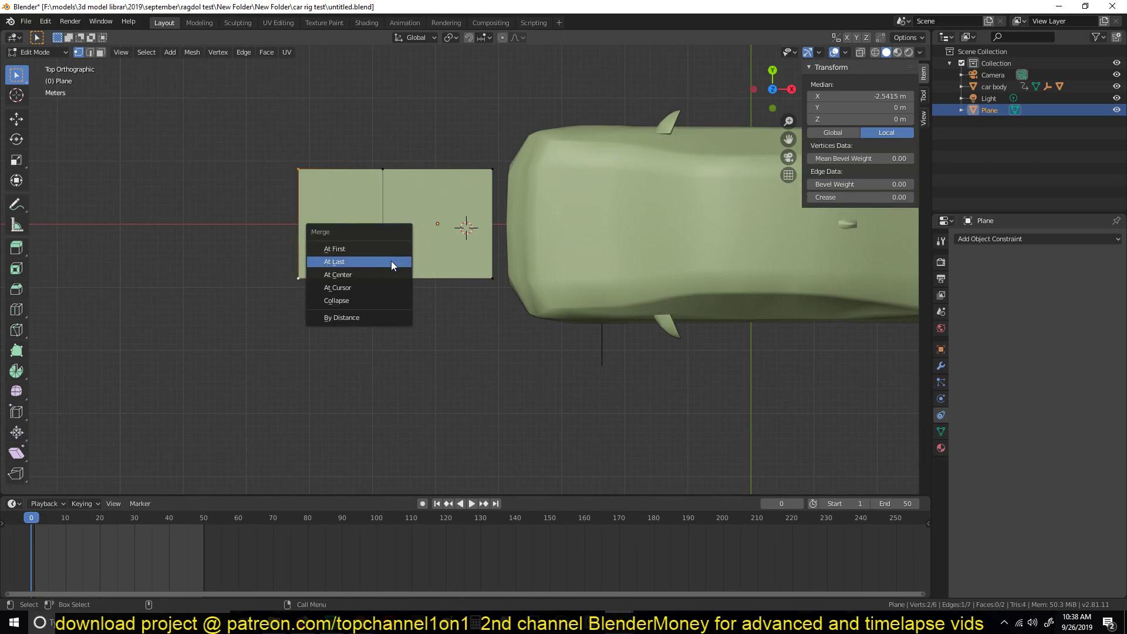
click(391, 261)
key(ctrl+z)
key(m)
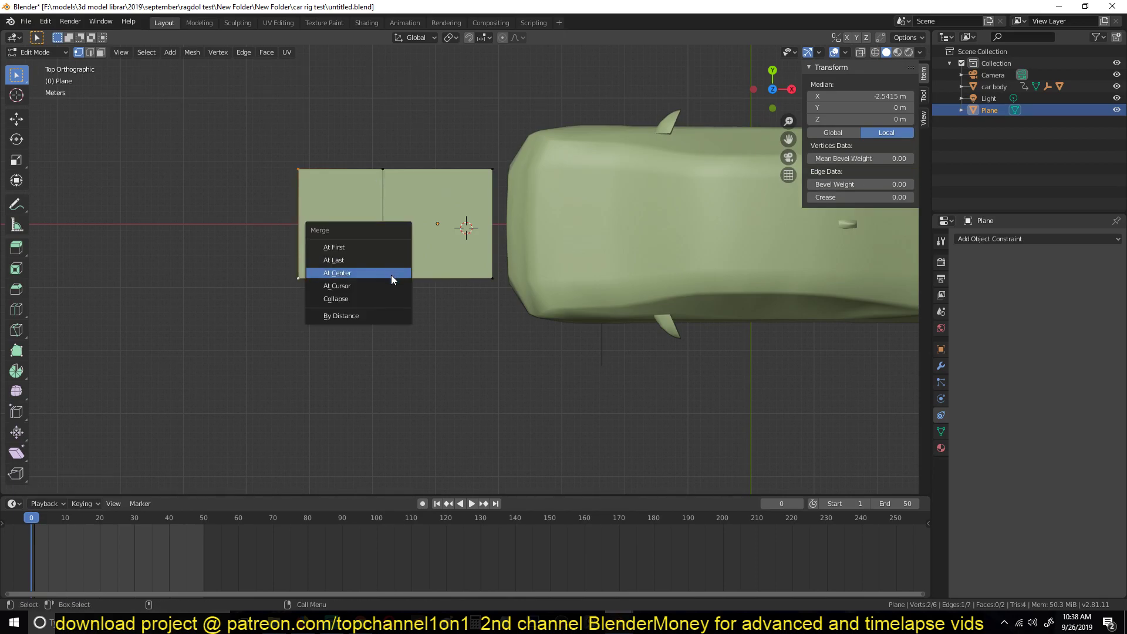
click(391, 274)
Step: Add a loop cut across the plane's square part and slide it close to the base of the arrowhead
key(ctrl+r)
click(437, 175)
click(438, 175)
key(s)
right_click(480, 306)
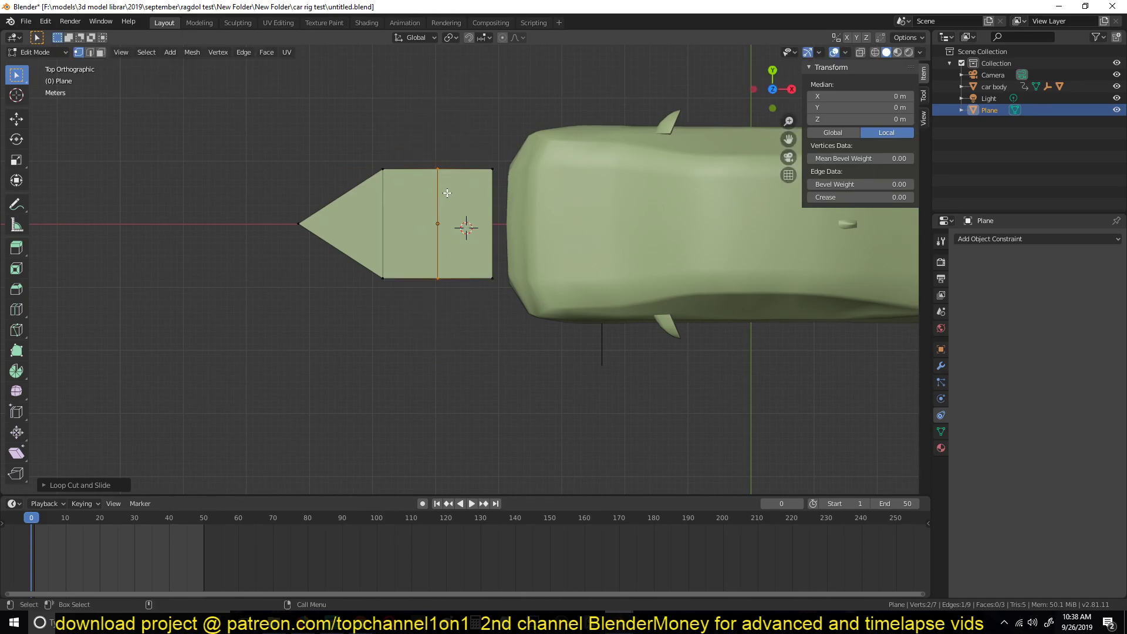
key(g)
key(g)
click(401, 199)
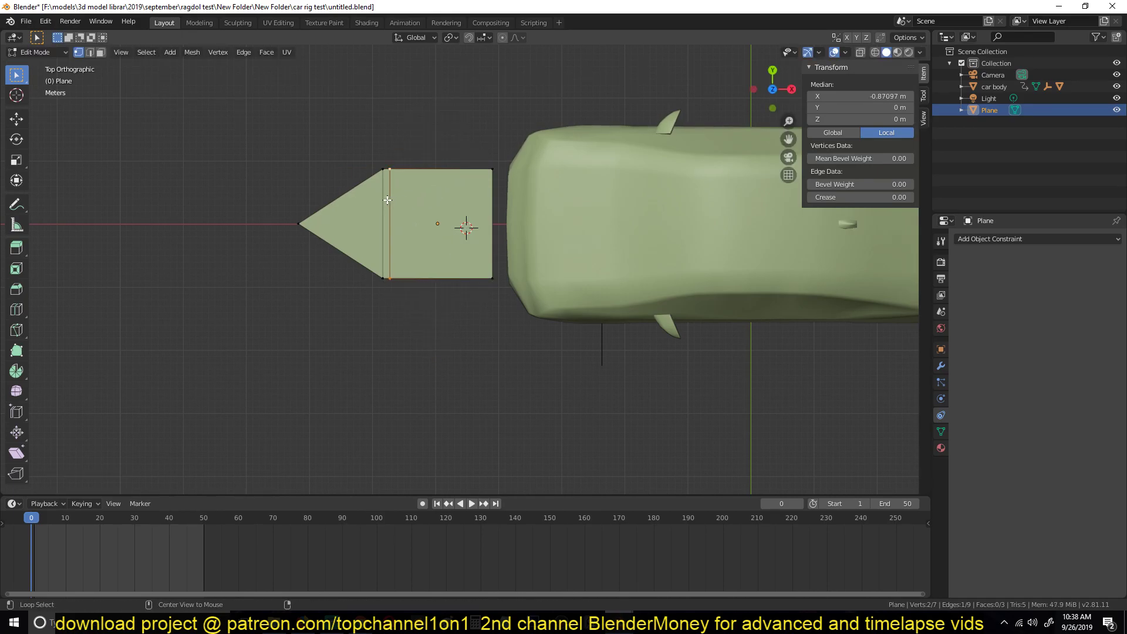
Step: Scale up the edge at the arrowhead's base so the head is wider than the shaft
key(s)
click(405, 195)
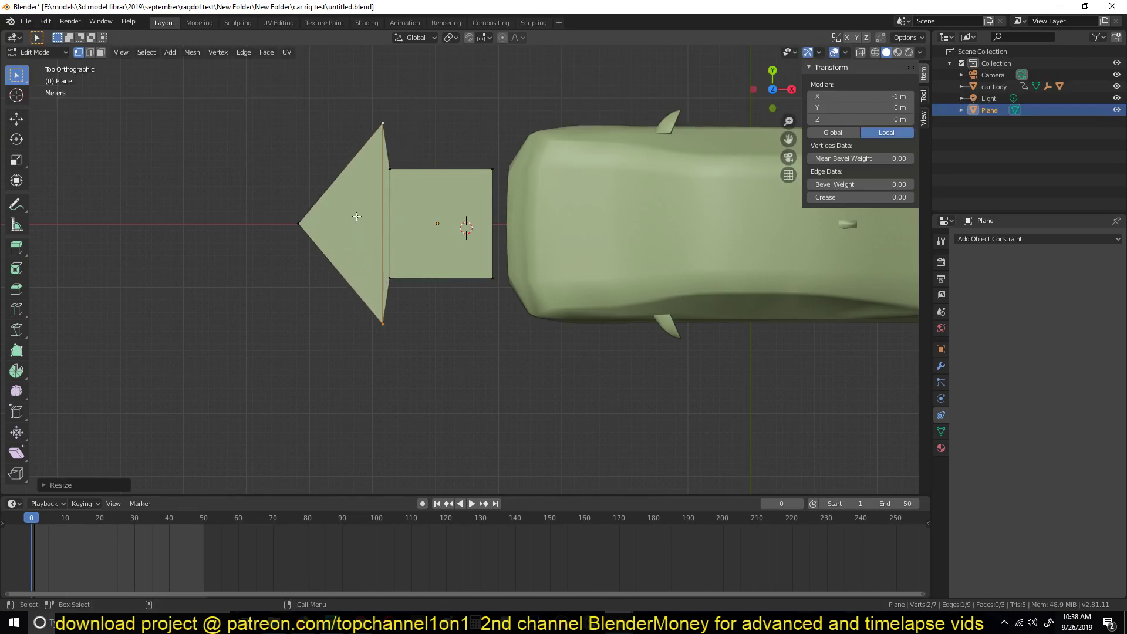
Step: Leave mesh editing and add a Wireframe modifier to the arrow
key(Tab)
click(989, 239)
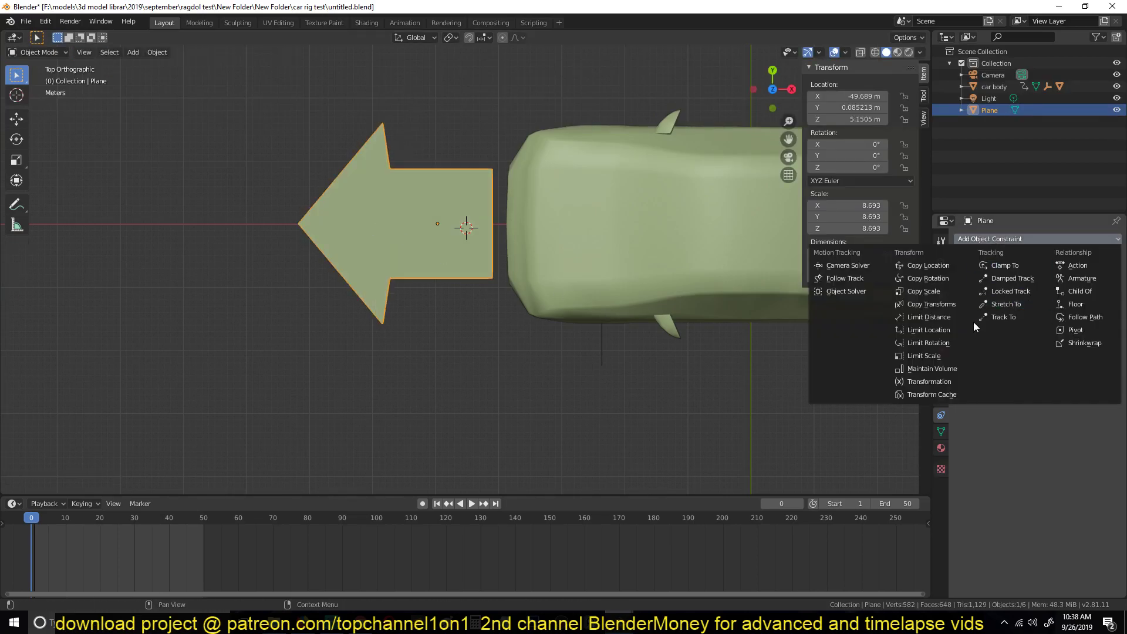
click(1026, 239)
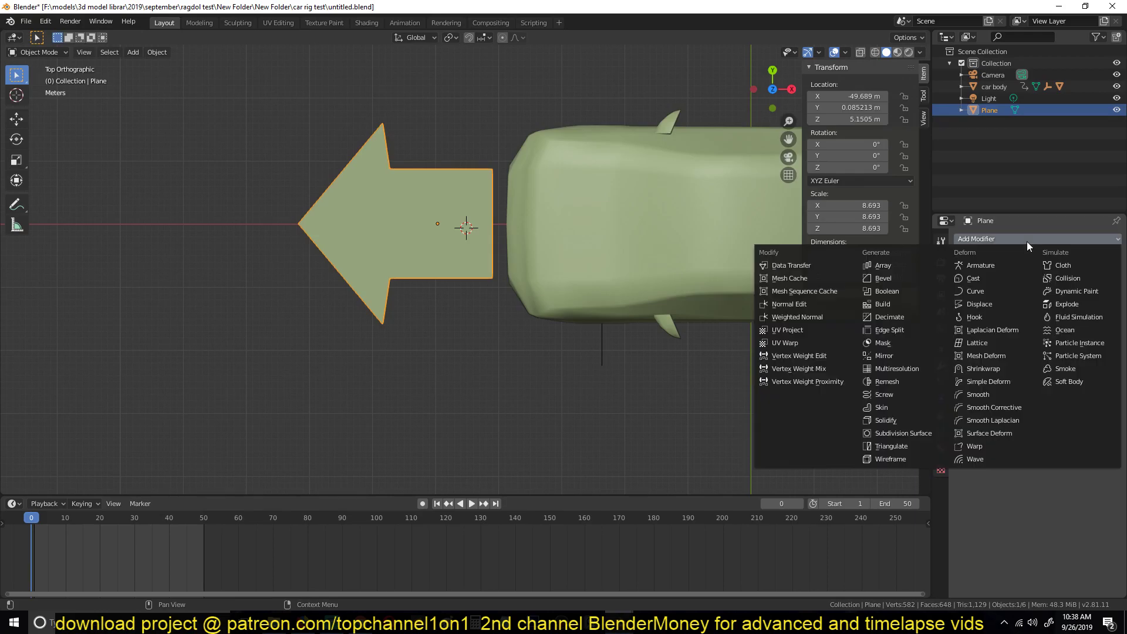
click(901, 460)
Step: Dissolve the two inner edges across the arrow between its head and shaft and return to Object Mode
scroll(416, 211, up, 3)
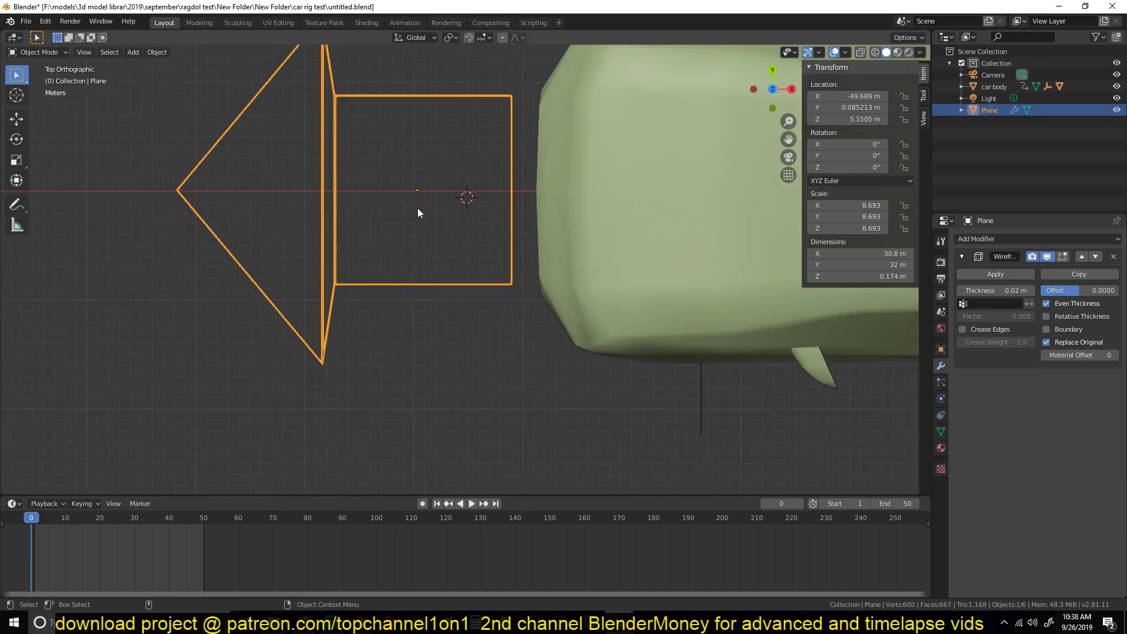
middle_drag(416, 210, 497, 154)
key(Tab)
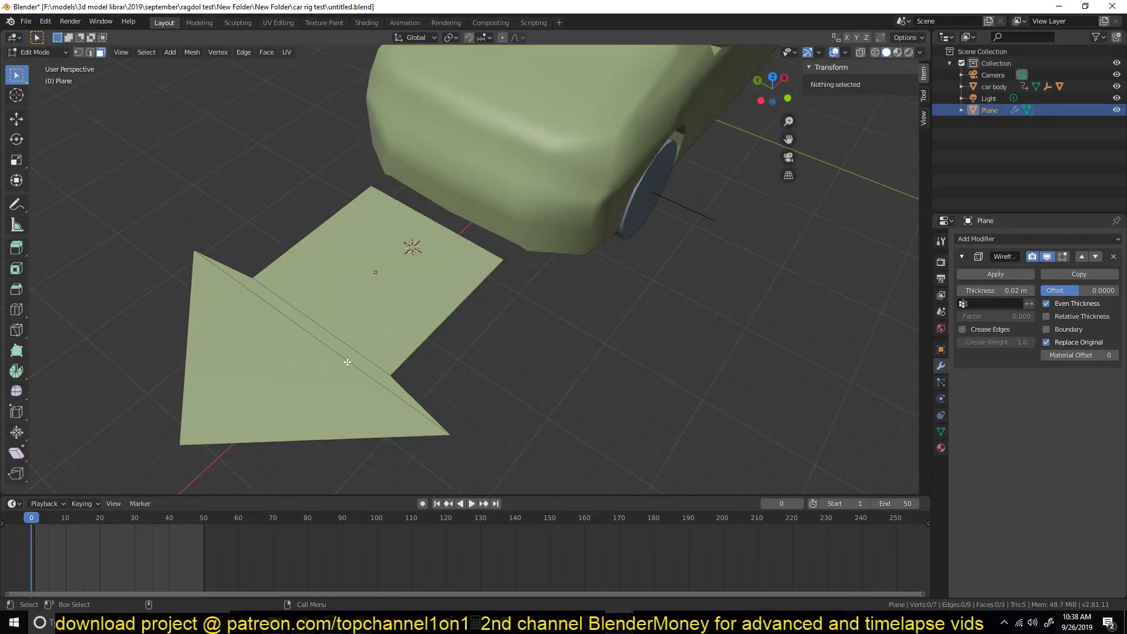
click(339, 360)
shift+click(350, 350)
key(ctrl+x)
key(ctrl+z)
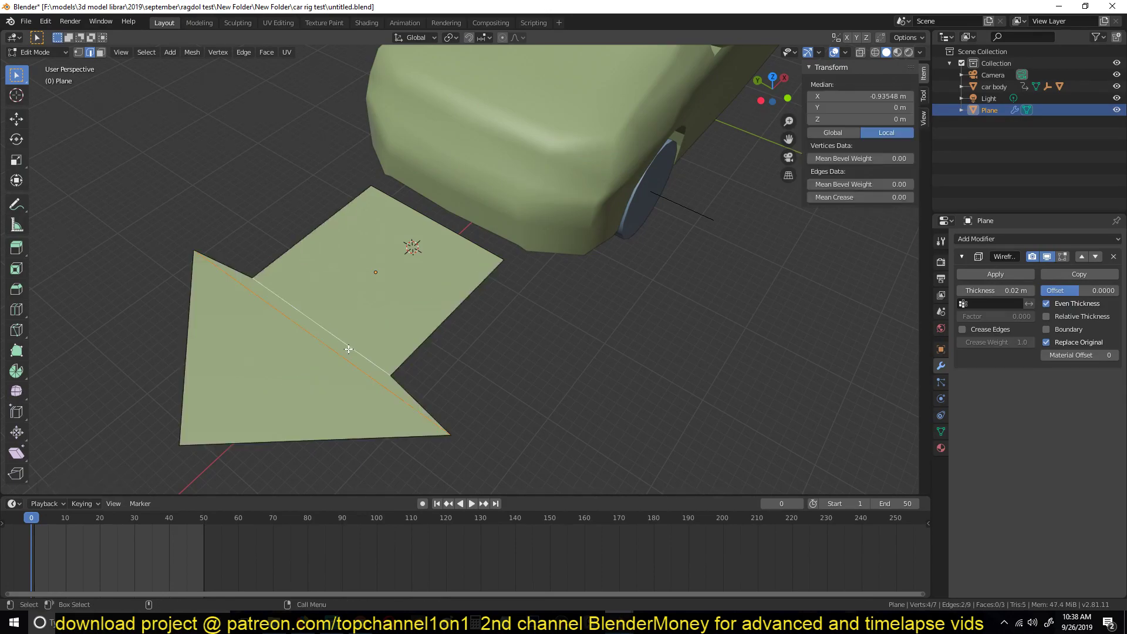
key(ctrl+x)
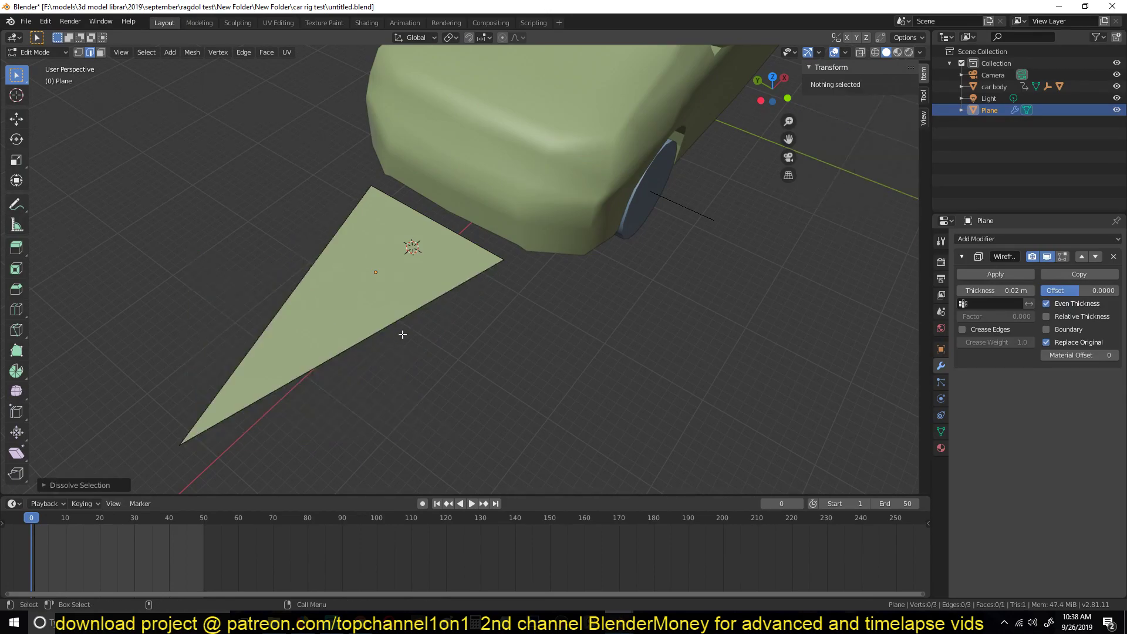
key(Tab)
scroll(471, 323, down, 4)
middle_drag(418, 307, 406, 304)
click(406, 292)
scroll(406, 292, down, 1)
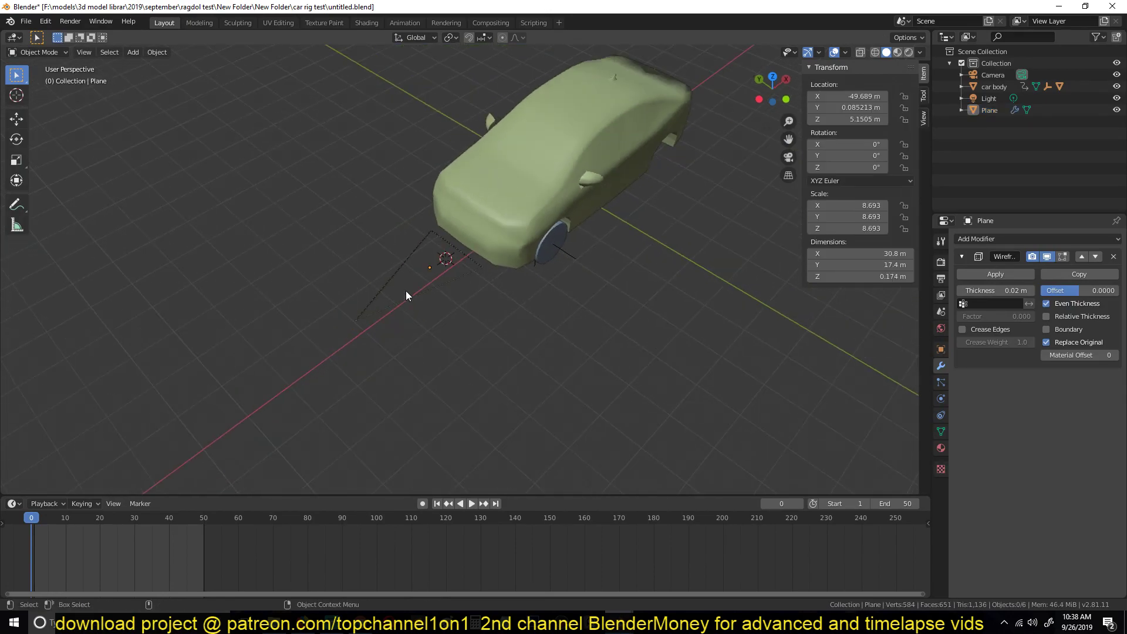
scroll(406, 291, up, 4)
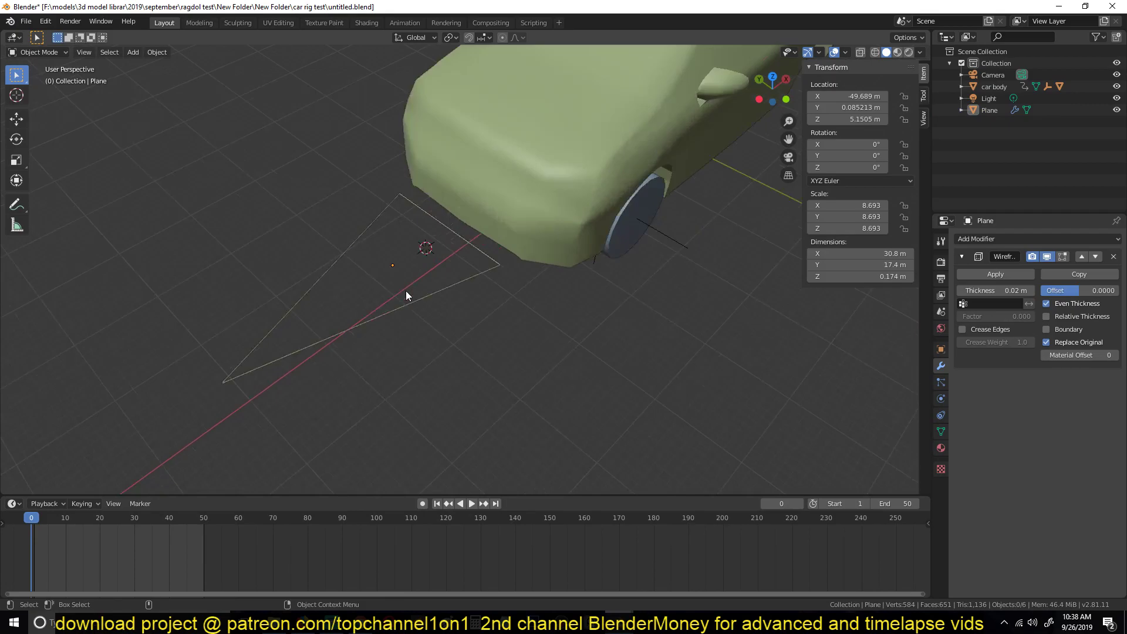
Step: Snap the 3D cursor to the triangle's rear edge nearest the car
key(Tab)
click(465, 234)
key(shift+s)
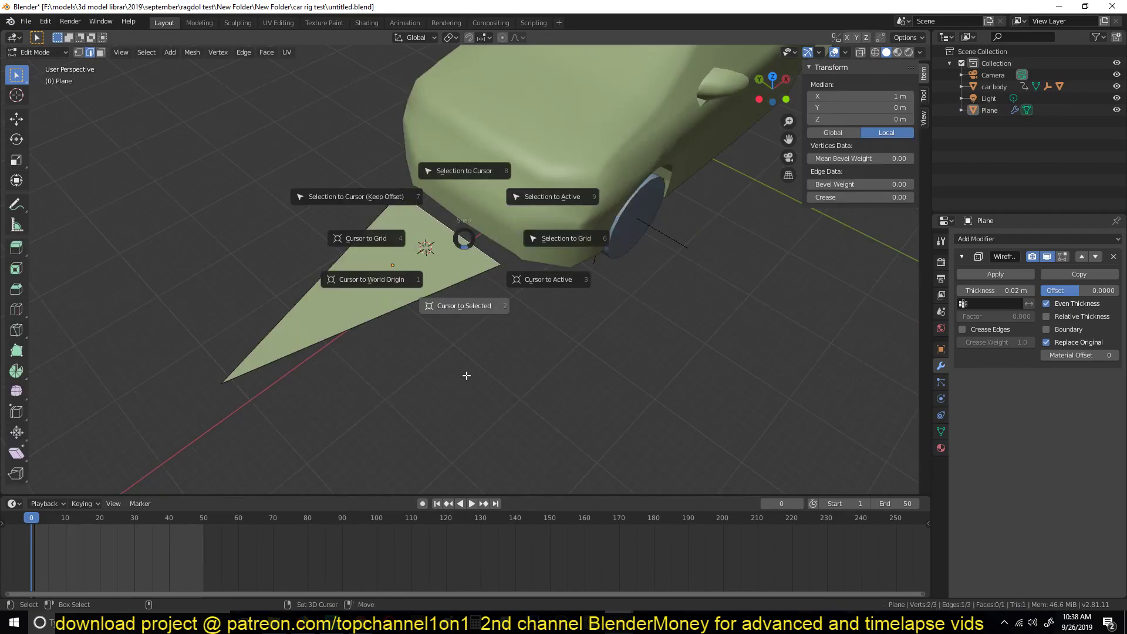
click(466, 372)
Step: Set the triangle's origin to the 3D cursor in Object Mode
key(Tab)
right_click(434, 260)
mouse_move(434, 259)
click(251, 350)
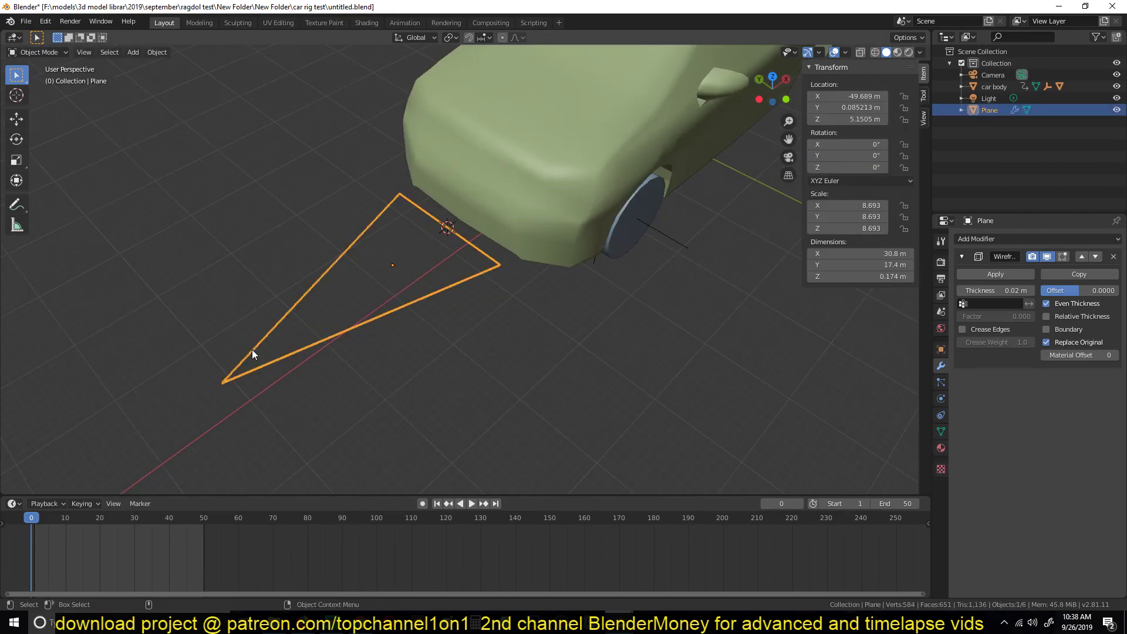
right_click(279, 338)
mouse_move(279, 339)
click(350, 363)
middle_drag(351, 359, 566, 281)
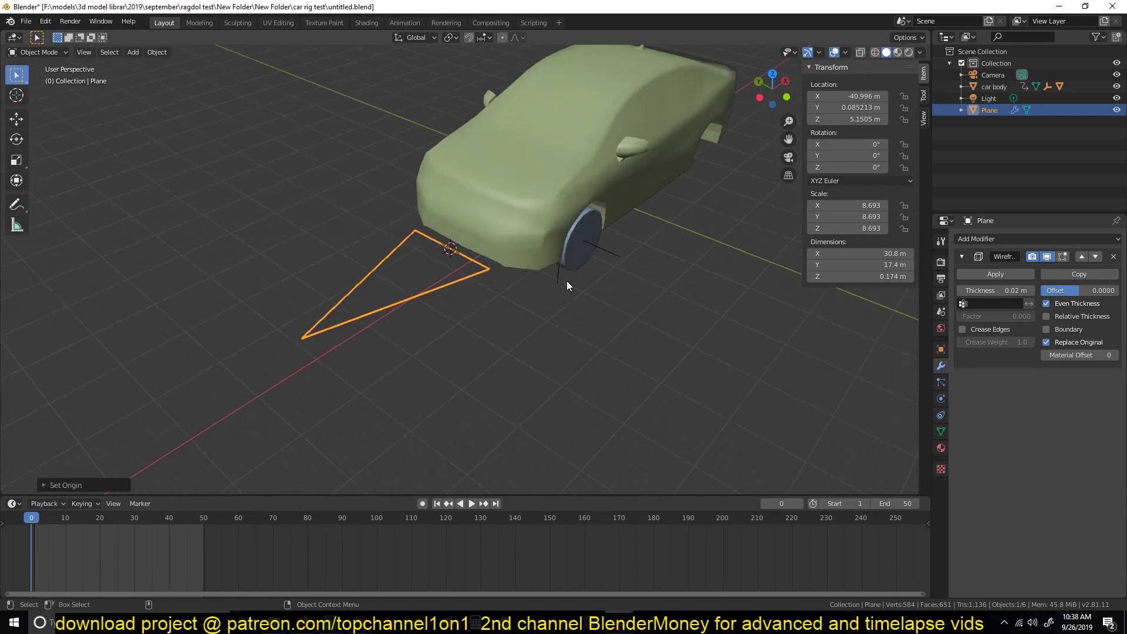
Step: Select the front tire's empty and try rotating it about the Z axis
click(604, 254)
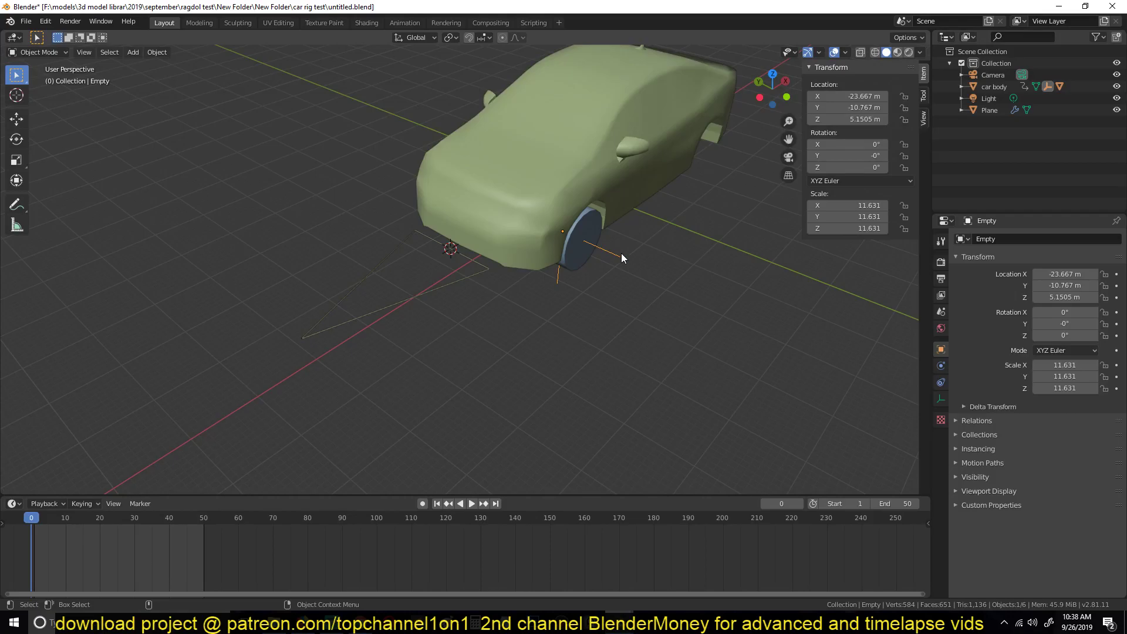
key(r)
key(z)
right_click(667, 242)
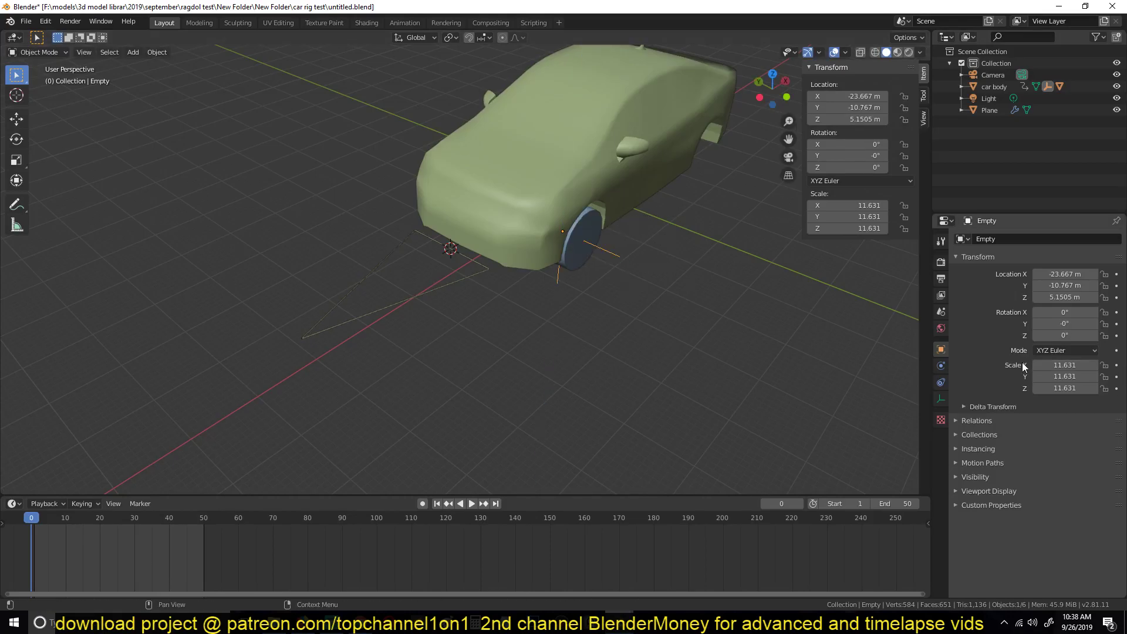
Step: Add a Copy Rotation constraint to the tire's empty with the triangular controller as its target
click(941, 382)
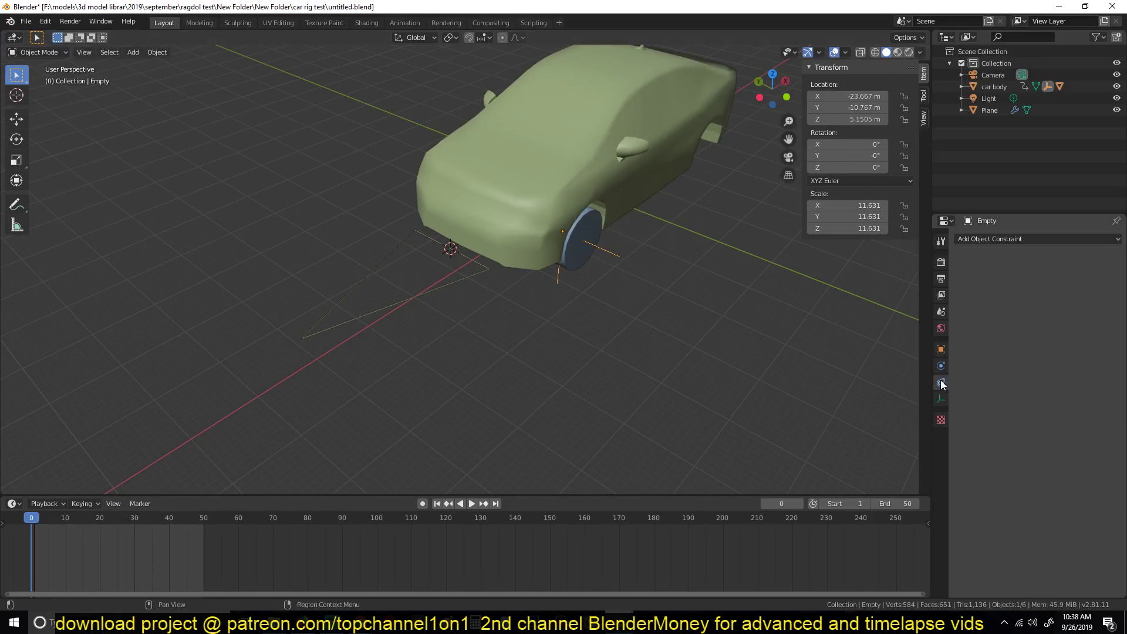
click(1021, 240)
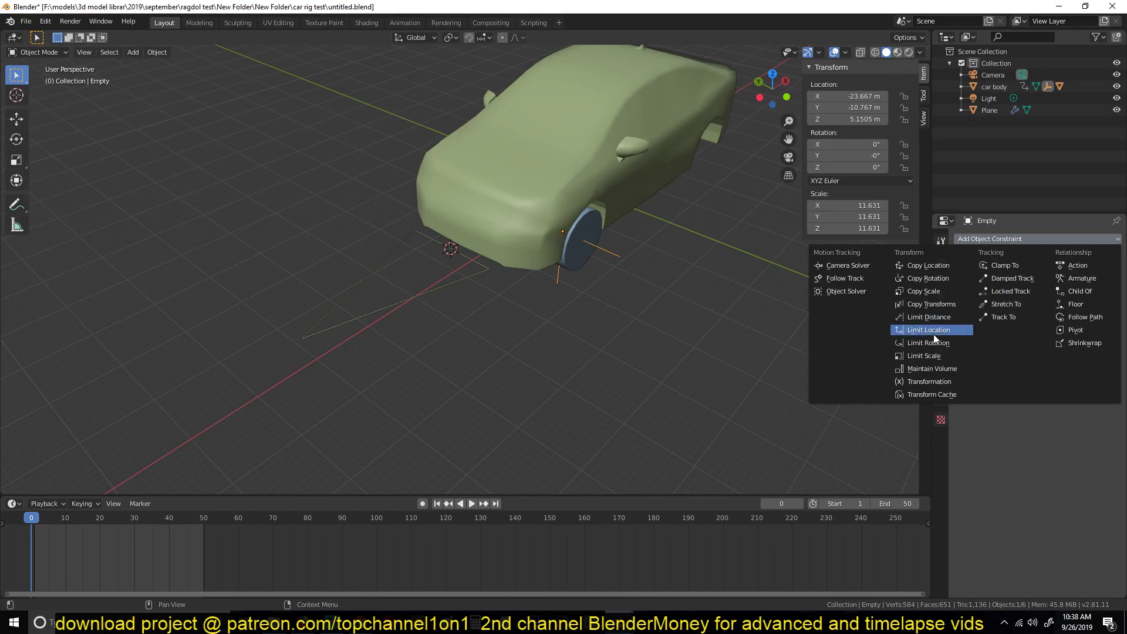
click(937, 283)
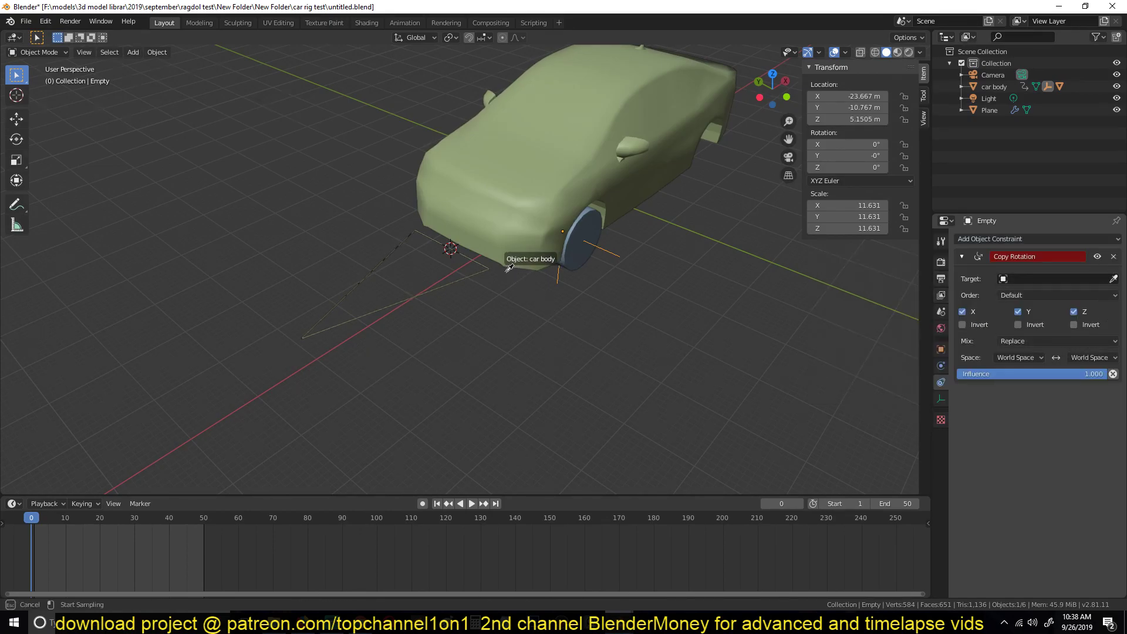
click(490, 266)
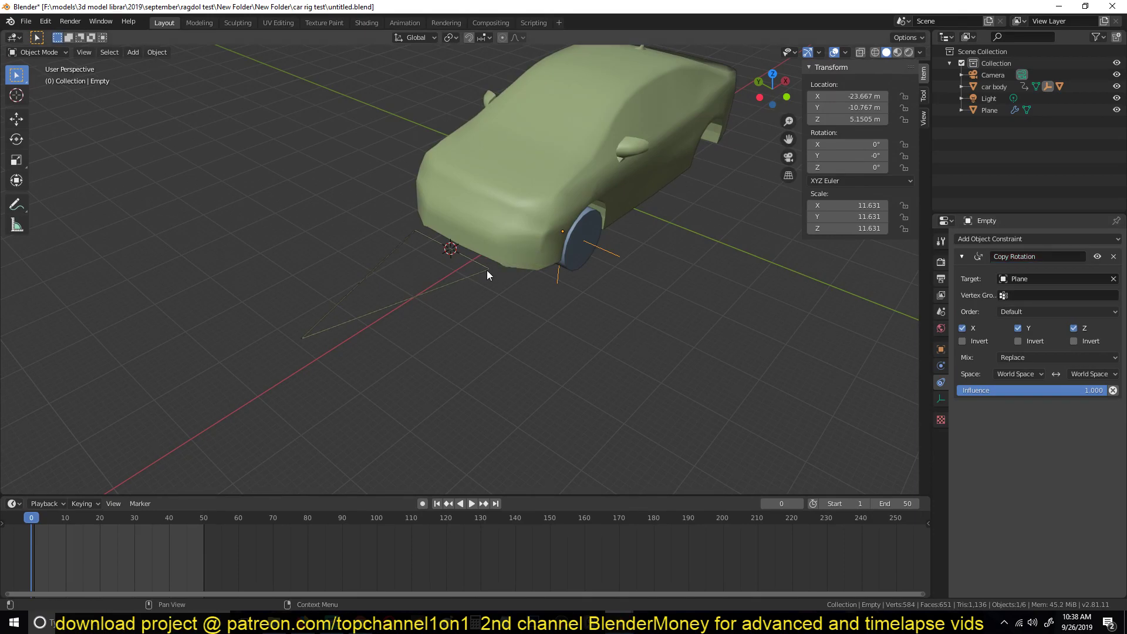
Step: Test the steering by temporarily rotating the triangle about Z, and briefly play the animation
click(487, 271)
key(r)
key(z)
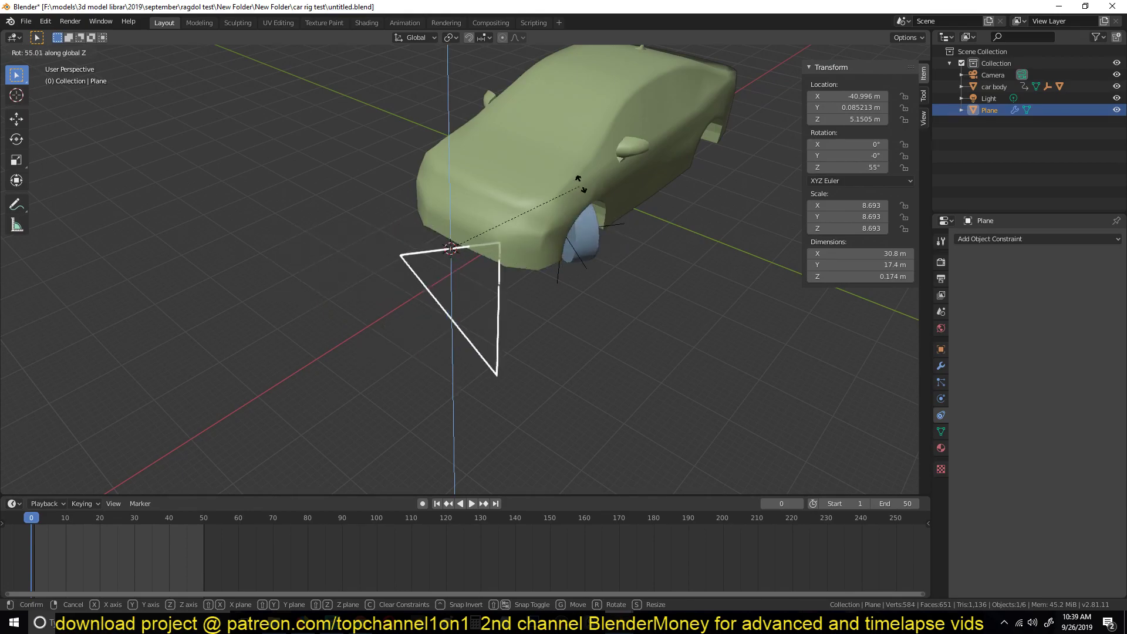
right_click(531, 338)
key(space)
key(Escape)
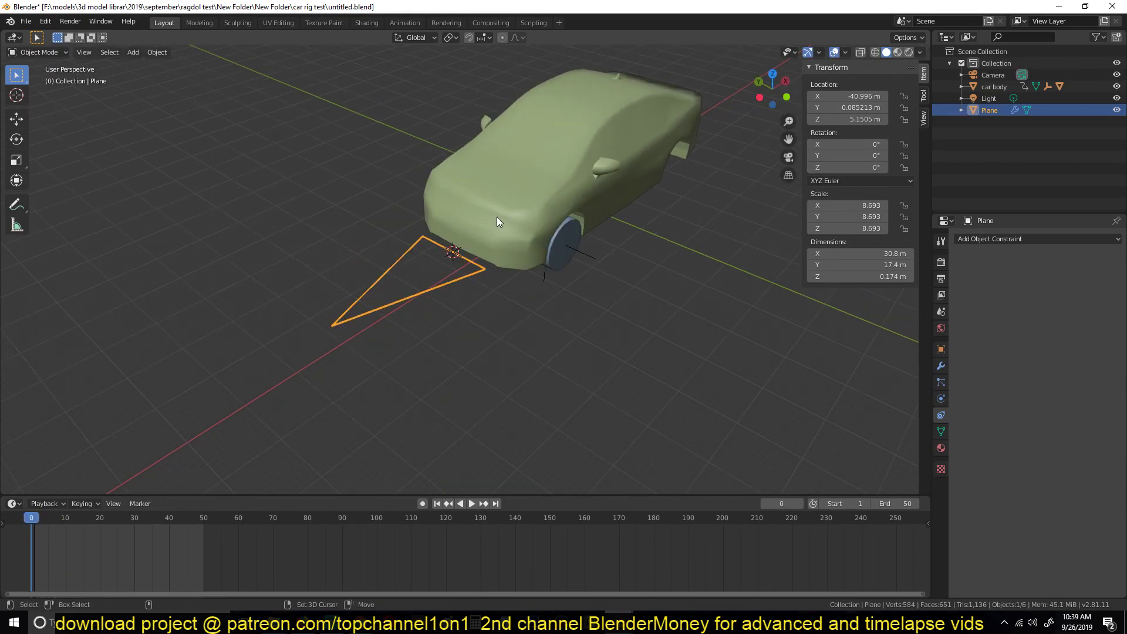
Step: Parent the triangular controller to the car body
shift+click(495, 239)
key(ctrl+p)
click(497, 240)
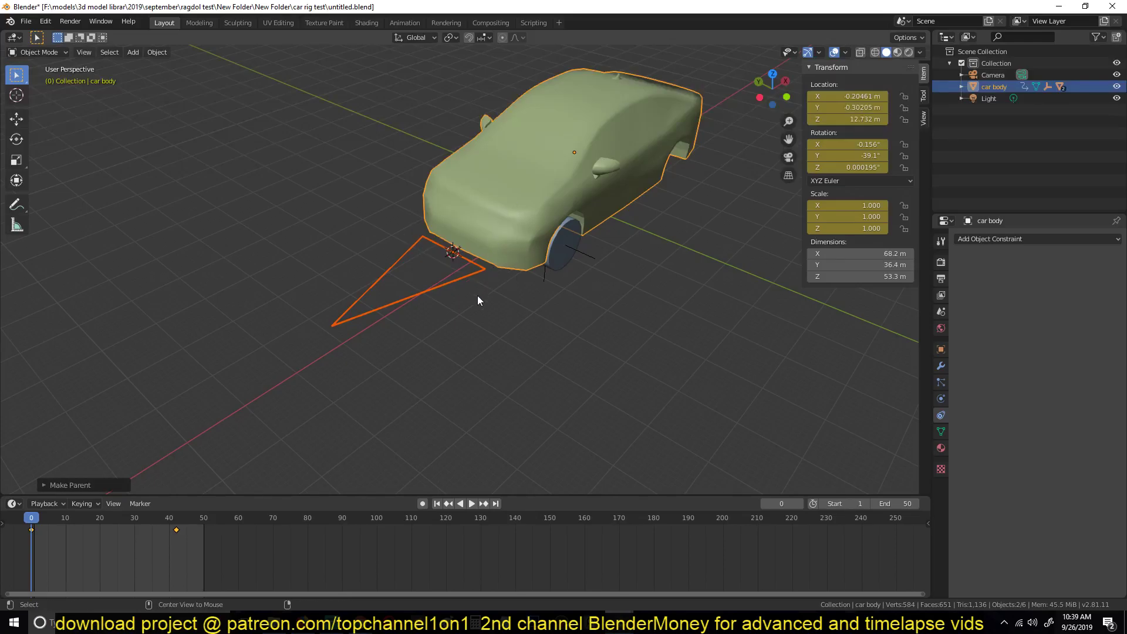
Step: Play the animation to check how the triangle follows the car body, and stop at frame 45 with the triangle selected
click(477, 295)
key(space)
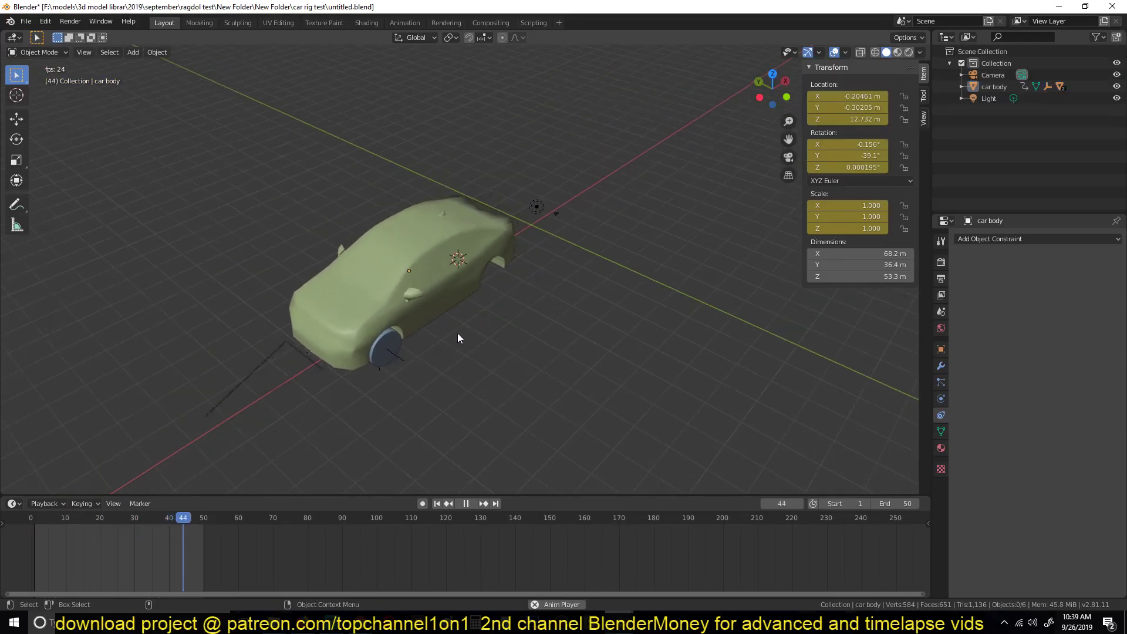
click(304, 374)
key(space)
Step: Test the steering by rotating the triangle about 31° around Z, then clear its rotation and return to frame 0
key(z)
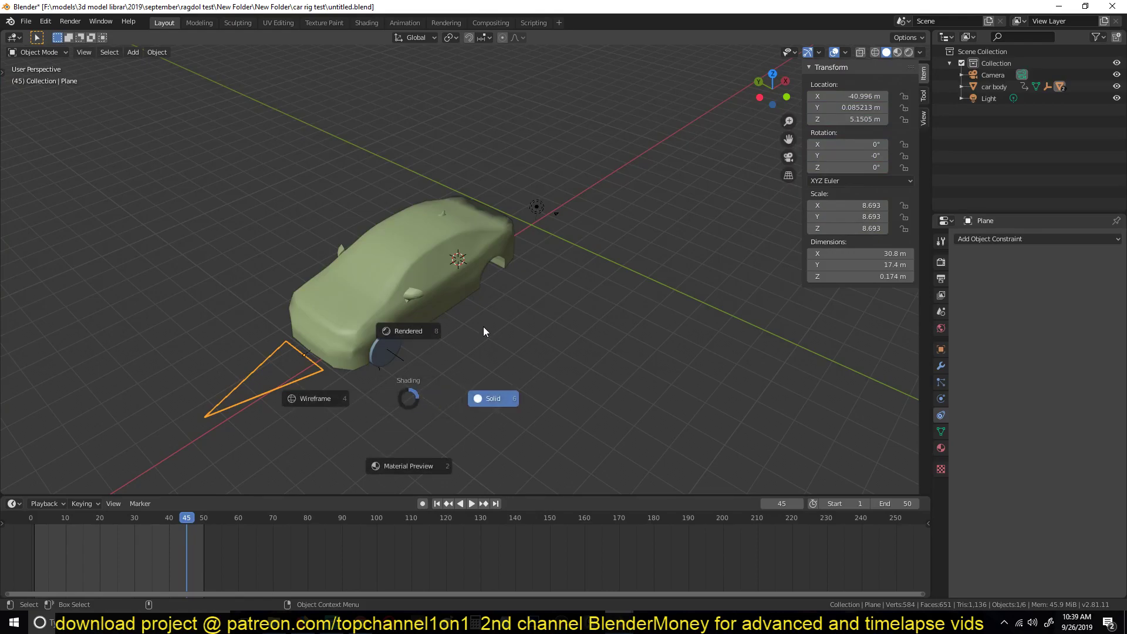
click(479, 404)
key(r)
click(421, 350)
middle_drag(421, 349, 434, 326)
click(435, 320)
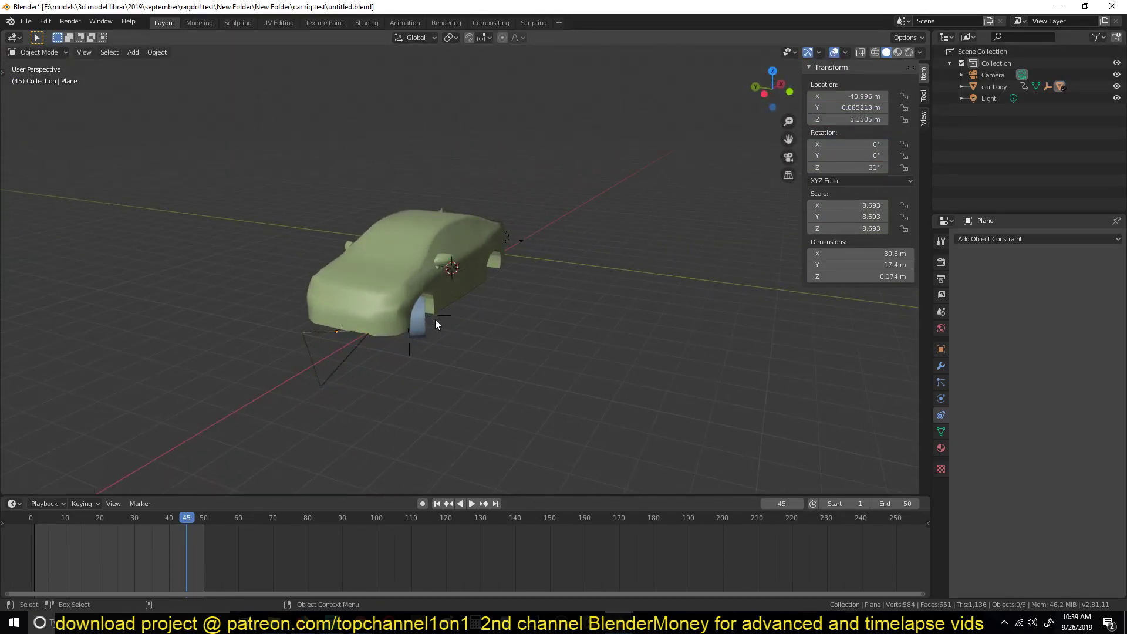
click(18, 552)
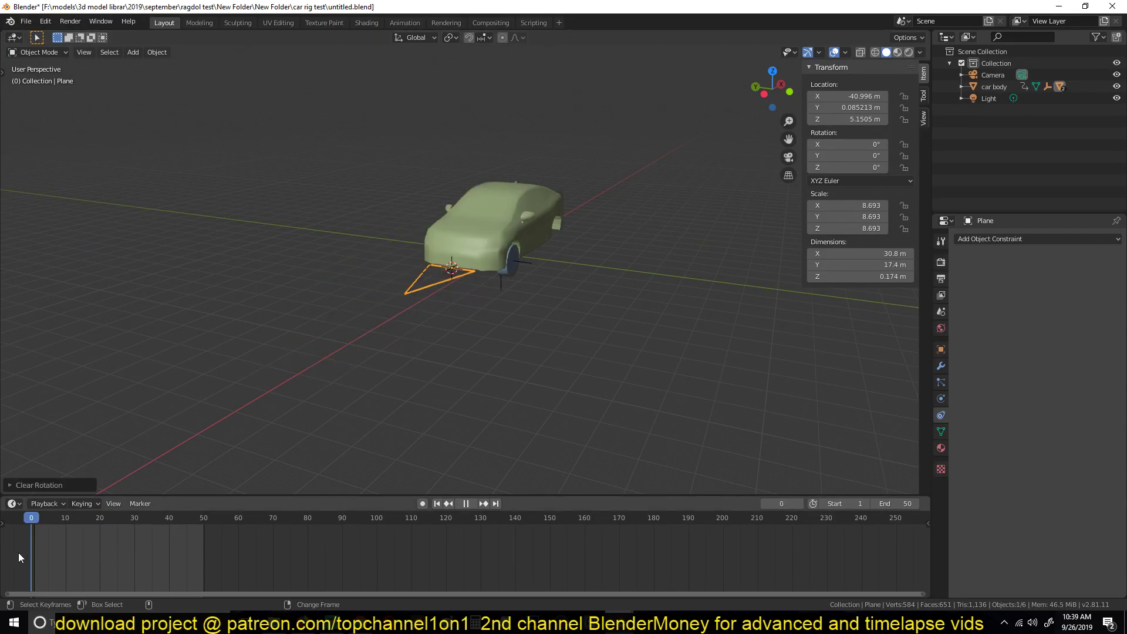
Step: Make linked duplicates of the front tire and its empty about 25 m along Y, at the opposite front wheel arch
click(557, 262)
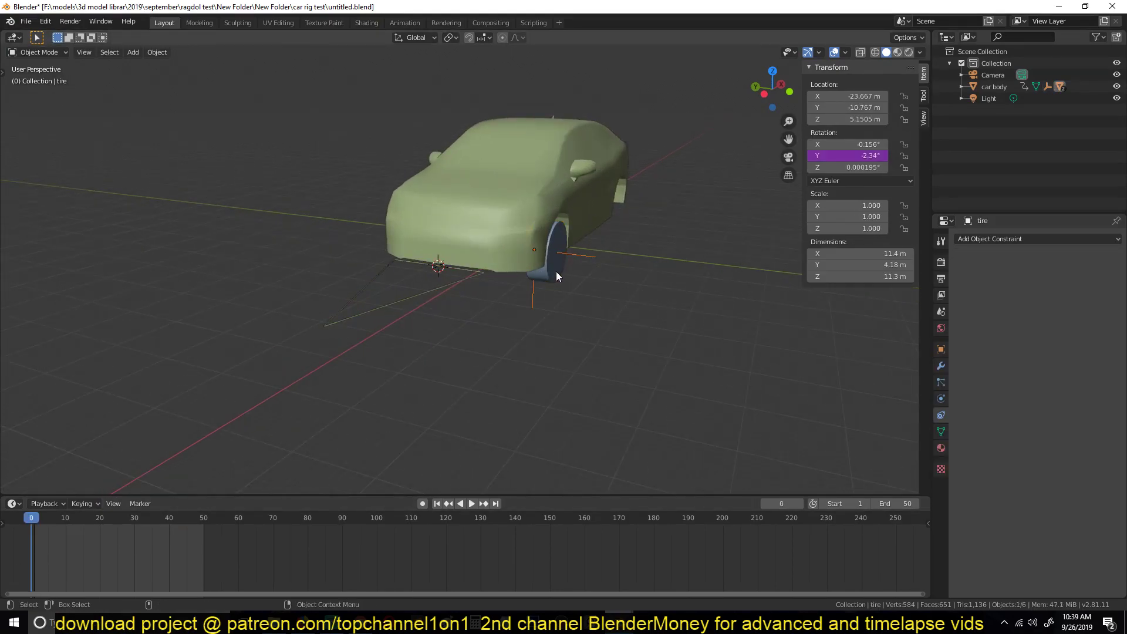
key(KP_7)
key(z)
click(379, 263)
shift+middle_drag(567, 286, 523, 347)
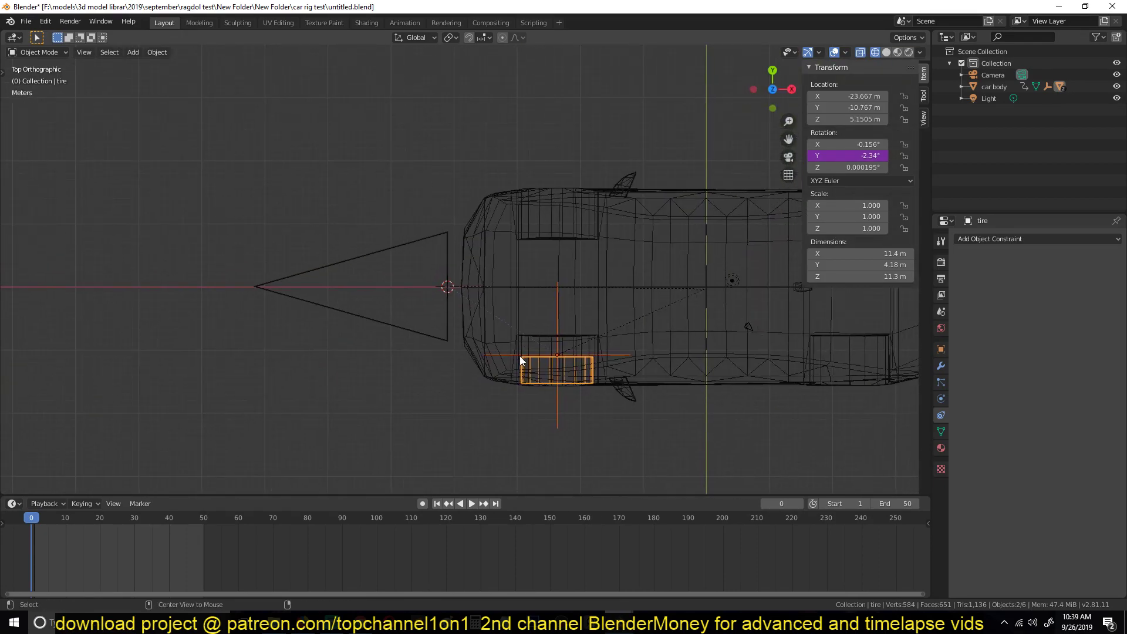
key(shift+d)
key(y)
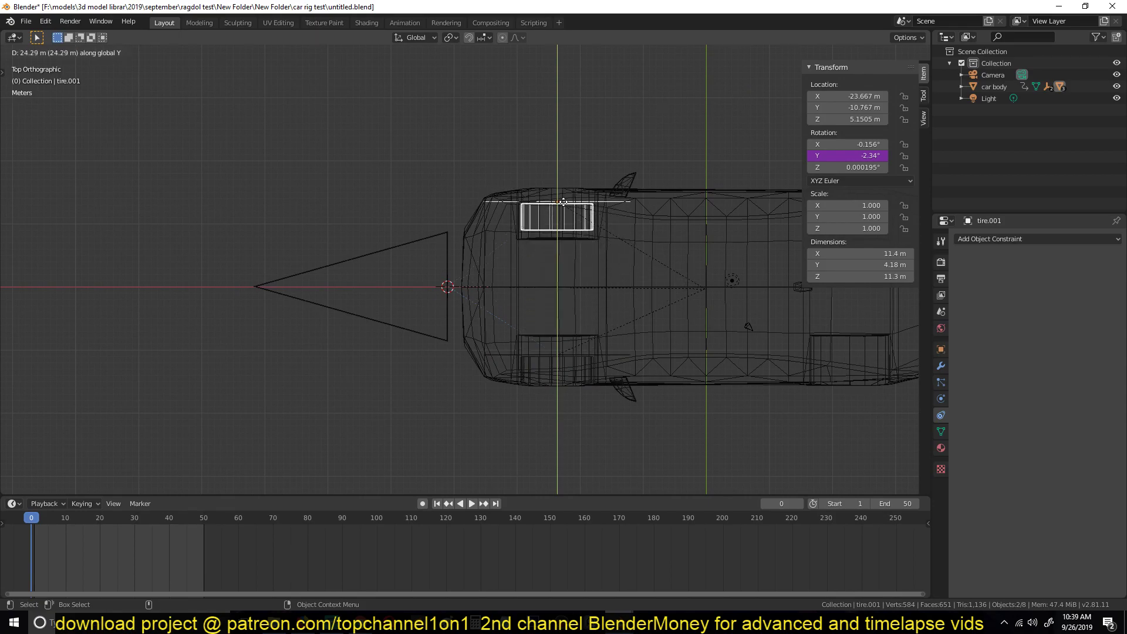
click(564, 202)
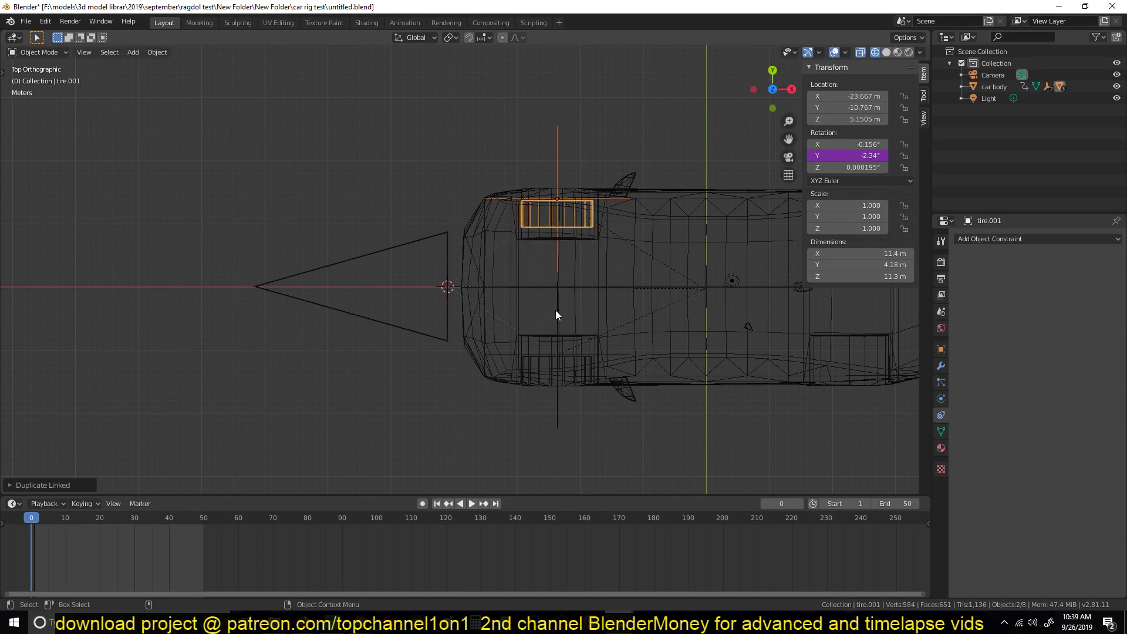
Step: Rotate the duplicated tire alone by 180° in top view
click(597, 235)
click(583, 226)
key(r)
key(Escape)
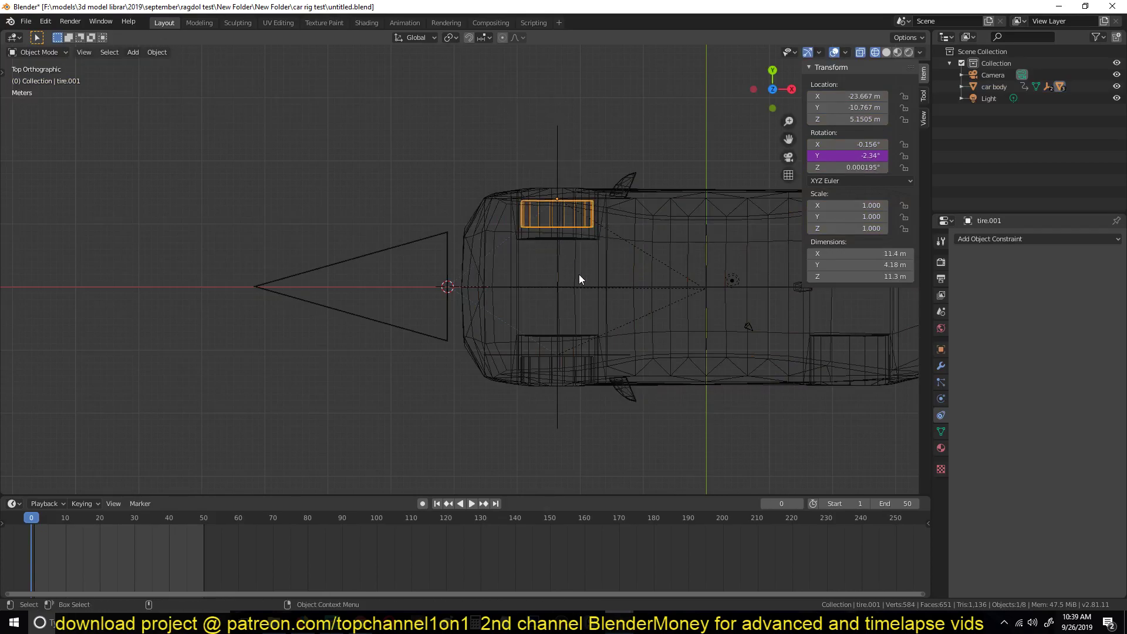
text(r180)
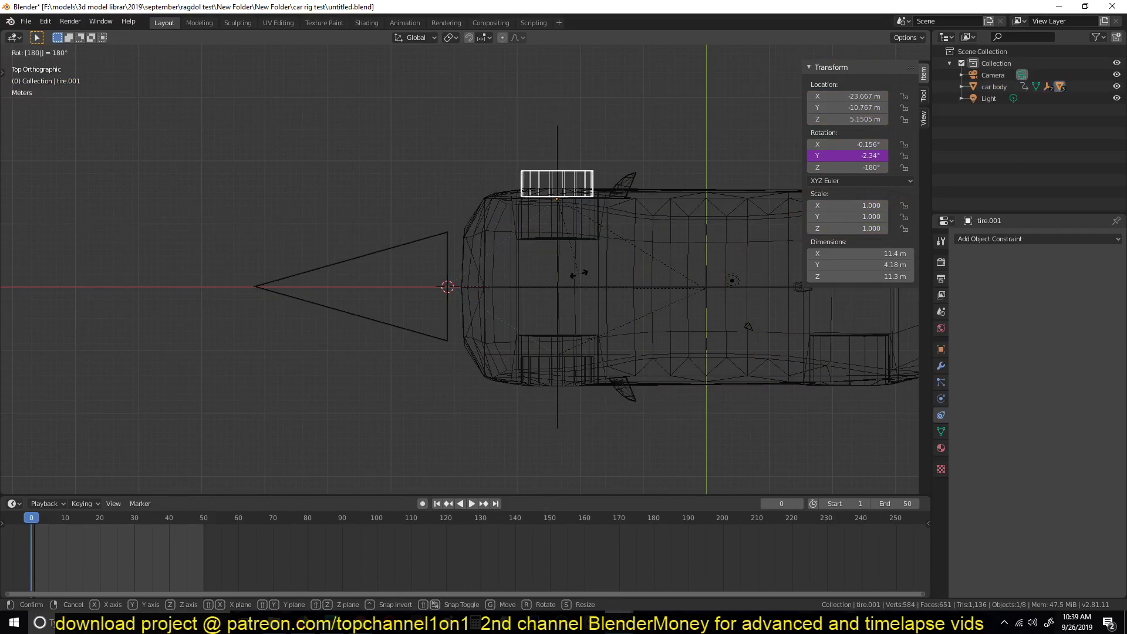
key(Return)
Step: Move the duplicated tire and its empty together about 3 m inward along the Y axis
shift+click(562, 142)
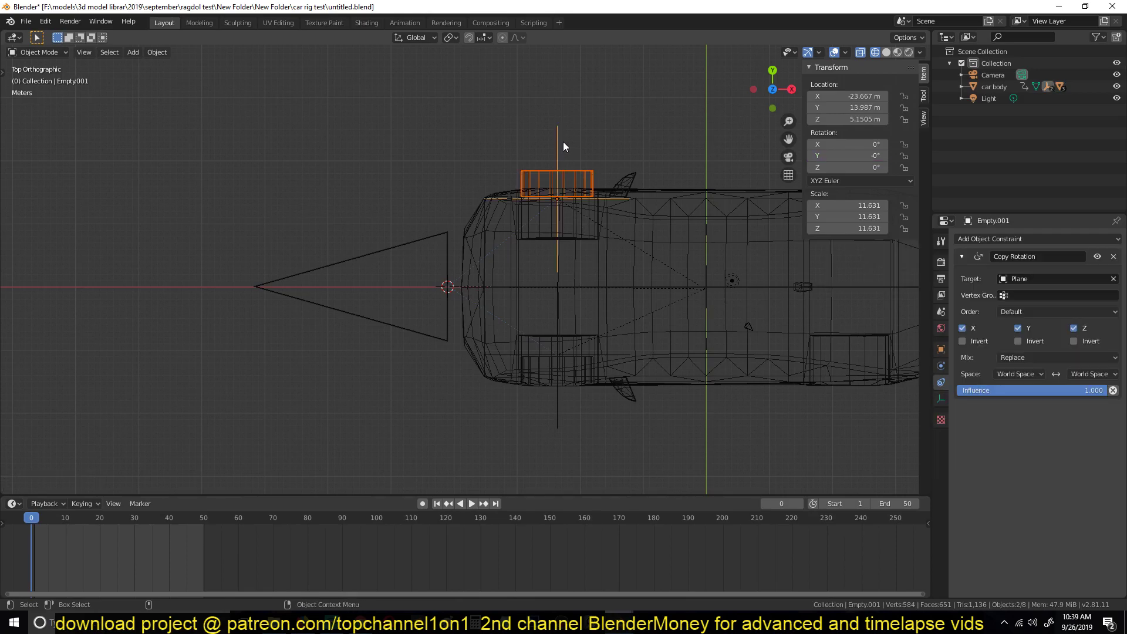
key(g)
key(y)
click(568, 160)
Step: Inspect the duplicated wheel up close in Material Preview shading while playing the animation
key(z)
click(644, 170)
mouse_move(515, 293)
middle_down()
mouse_move(688, 192)
mouse_move(530, 277)
mouse_move(759, 117)
middle_up()
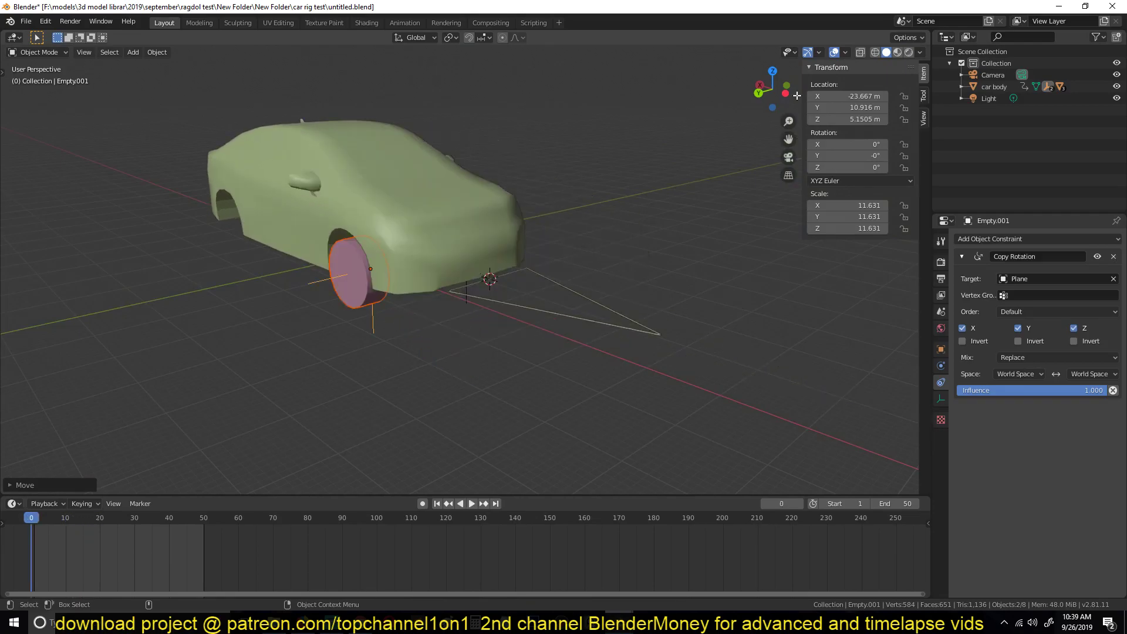
click(898, 52)
mouse_move(586, 170)
middle_down()
mouse_move(584, 249)
mouse_move(654, 224)
middle_up()
scroll(584, 249, up, 3)
key(space)
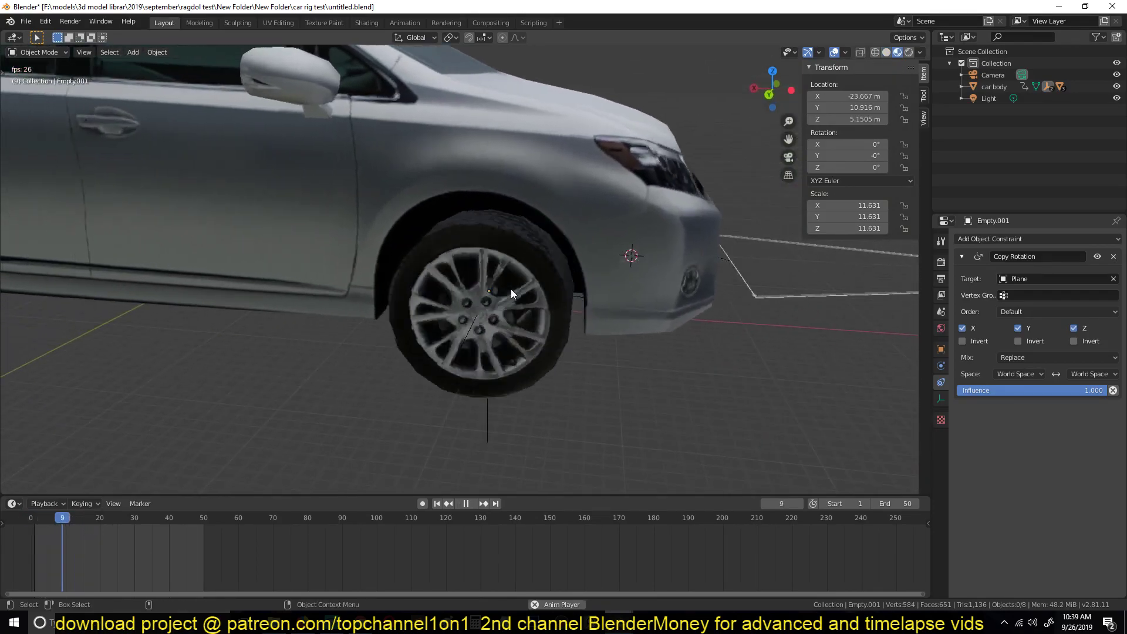
key(Escape)
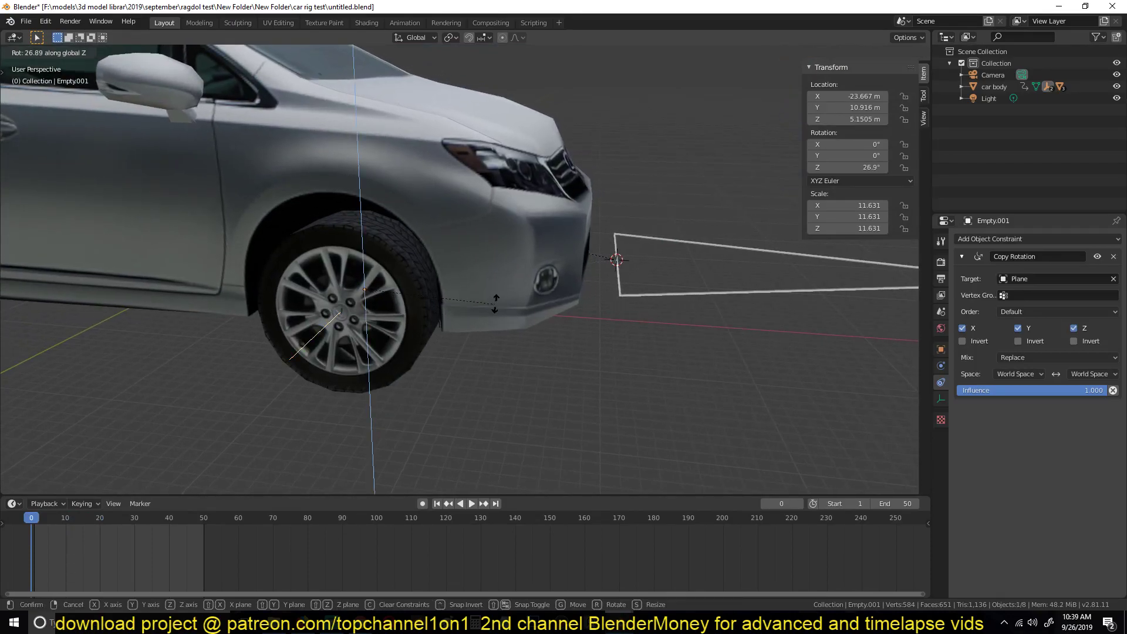
Step: Select the duplicated tire and replay the animation to check its rolling
click(401, 328)
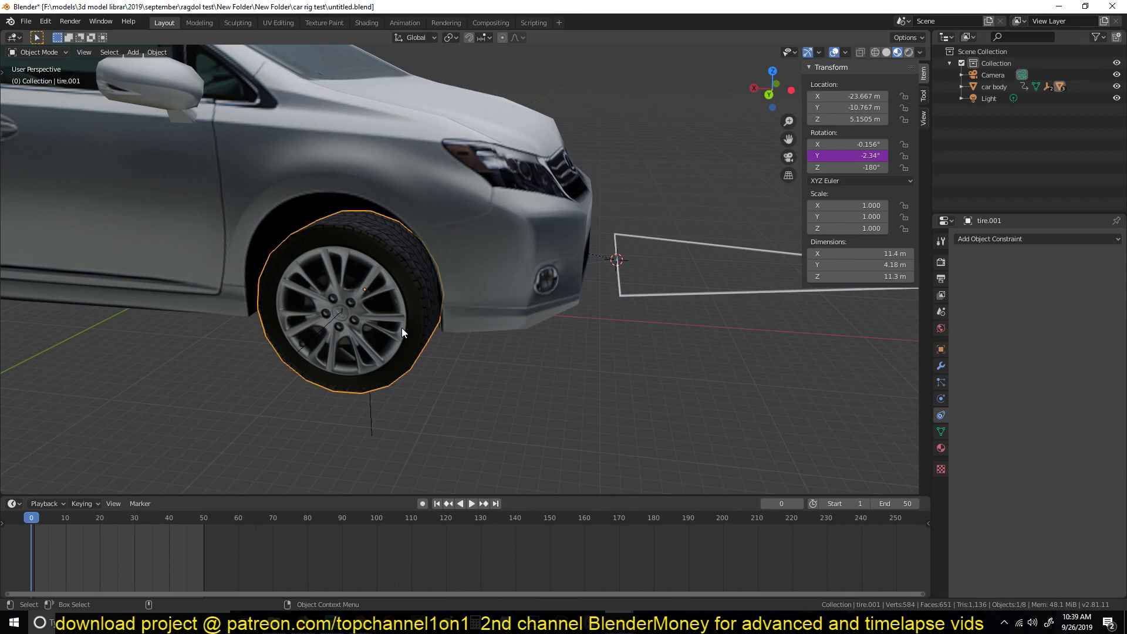
key(space)
key(Escape)
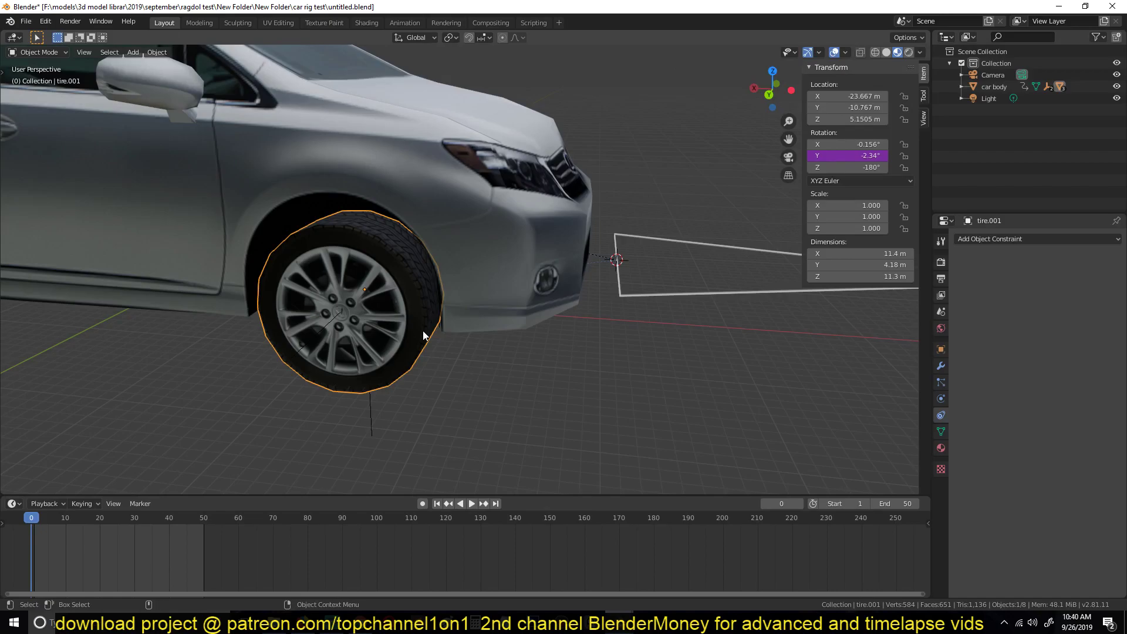
Step: Undo the inward move of the duplicated tire and its empty
key(ctrl+z)
key(ctrl+z)
key(ctrl+z)
key(ctrl+z)
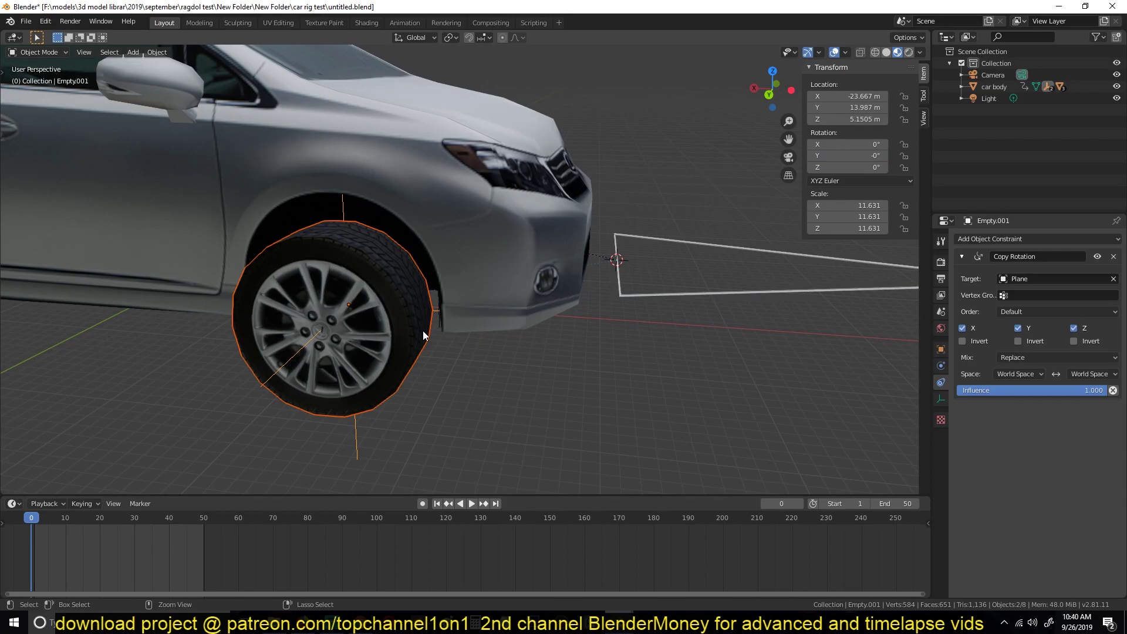
Step: Select only the duplicated tire, check its playback, and move it about 1.9 m inward along Y
click(424, 335)
key(space)
key(Escape)
middle_drag(422, 350, 367, 305)
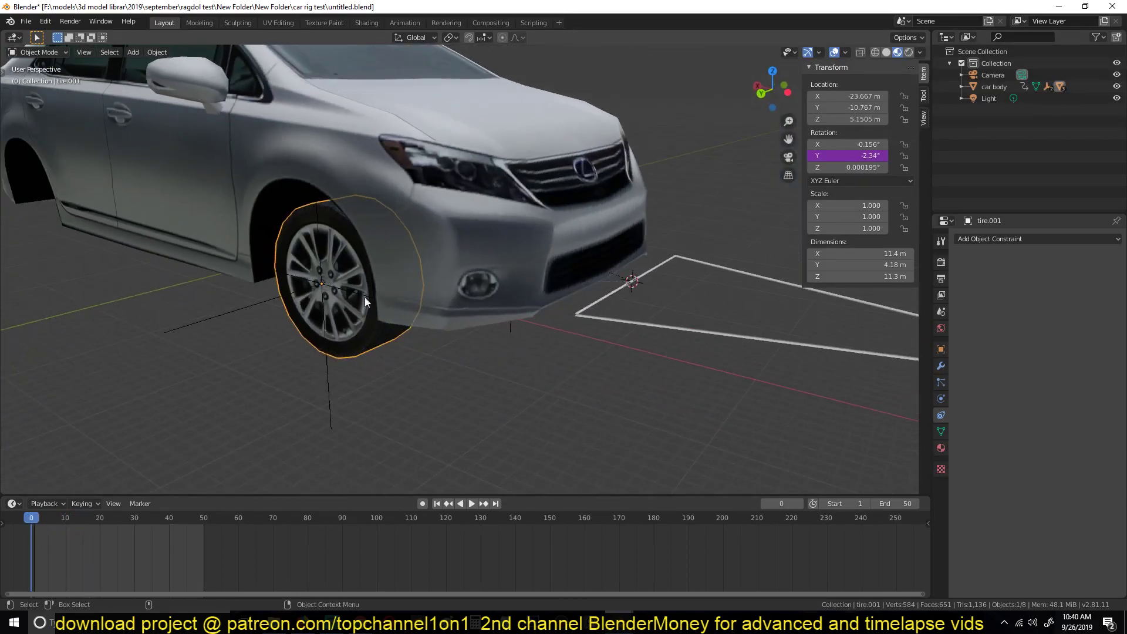
key(g)
key(y)
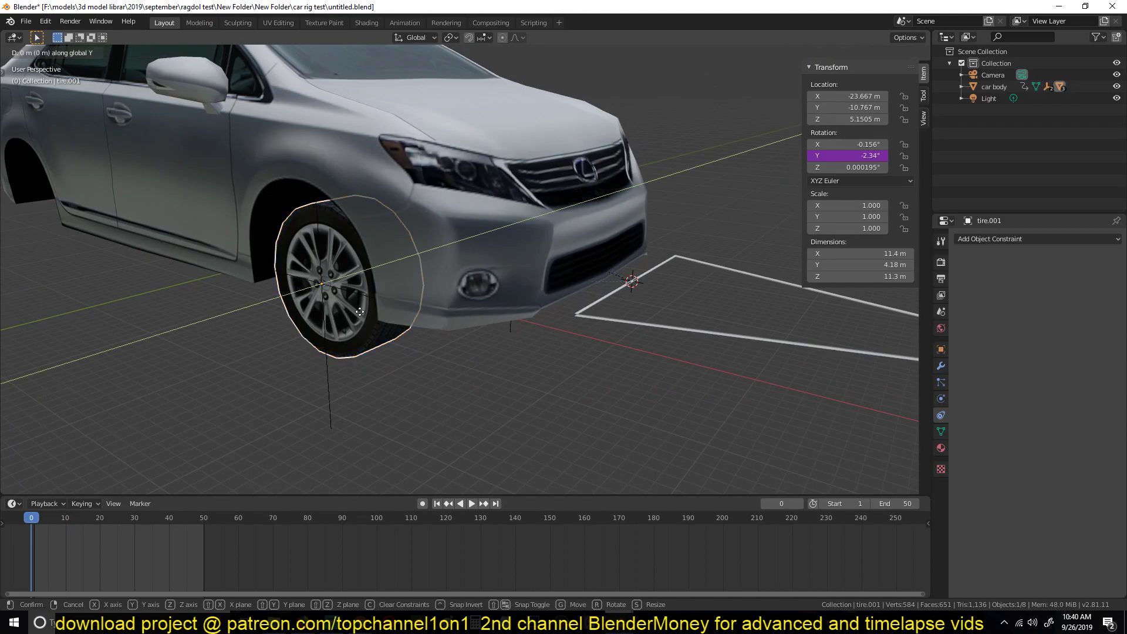
click(340, 322)
Step: Examine the duplicated tire's fit in its wheel arch from the top view in wireframe shading
key(KP_7)
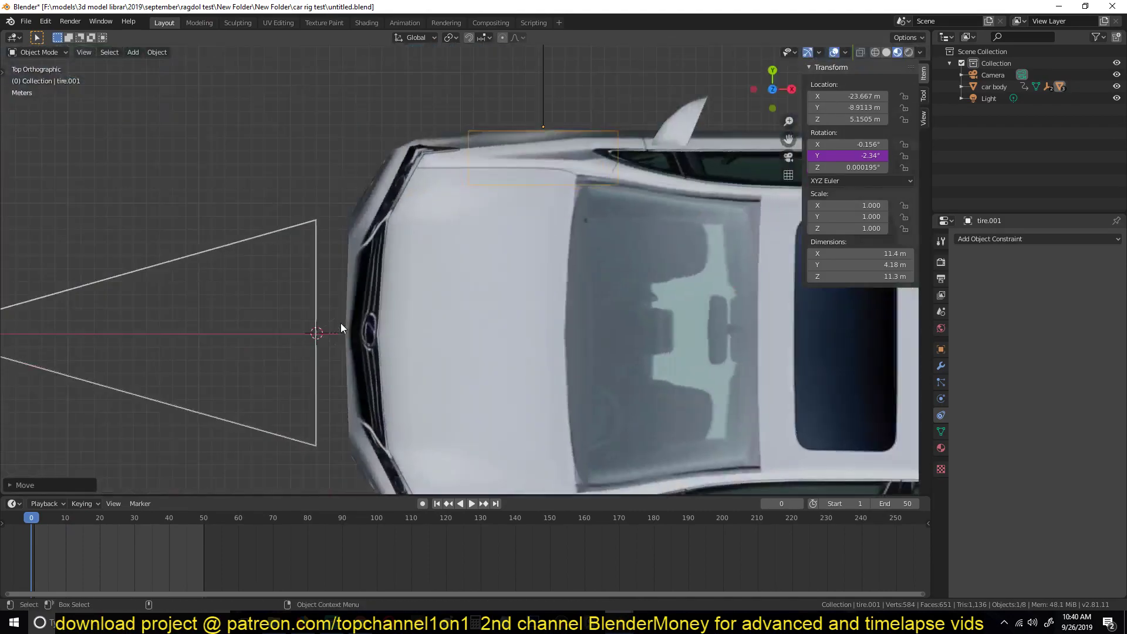
key(z)
click(182, 333)
mouse_move(392, 264)
middle_down()
mouse_move(456, 251)
mouse_move(423, 259)
middle_up()
key(z)
click(602, 241)
key(KP_7)
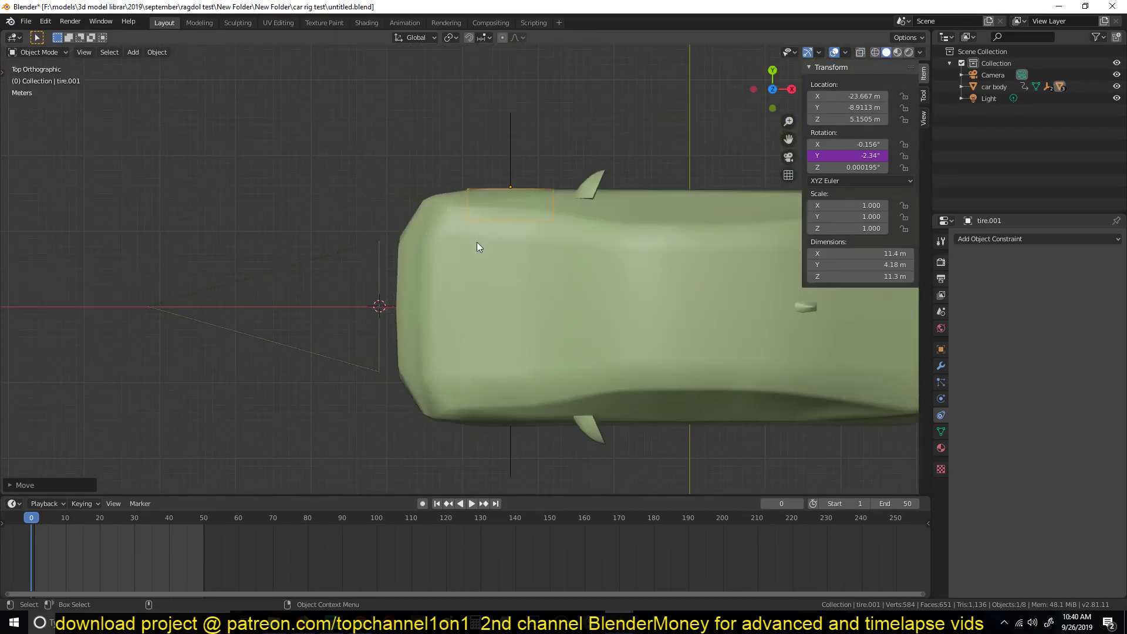
scroll(513, 236, up, 4)
key(z)
click(405, 226)
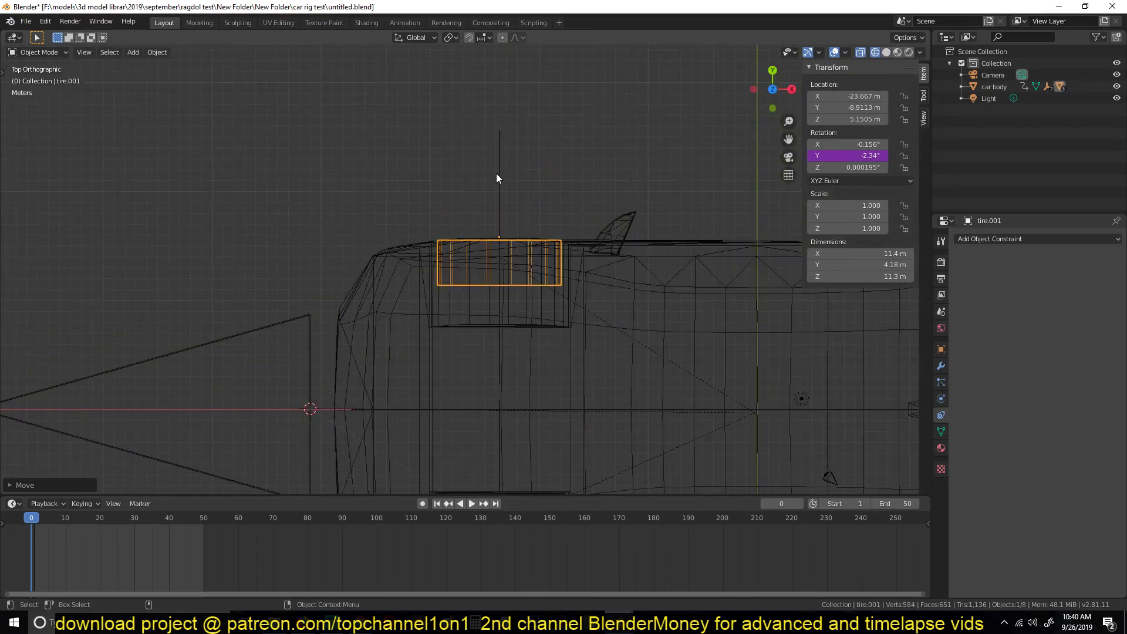
Step: Select the triangle and temporarily rotate it to check how the duplicated wheel steers around its empty
click(498, 178)
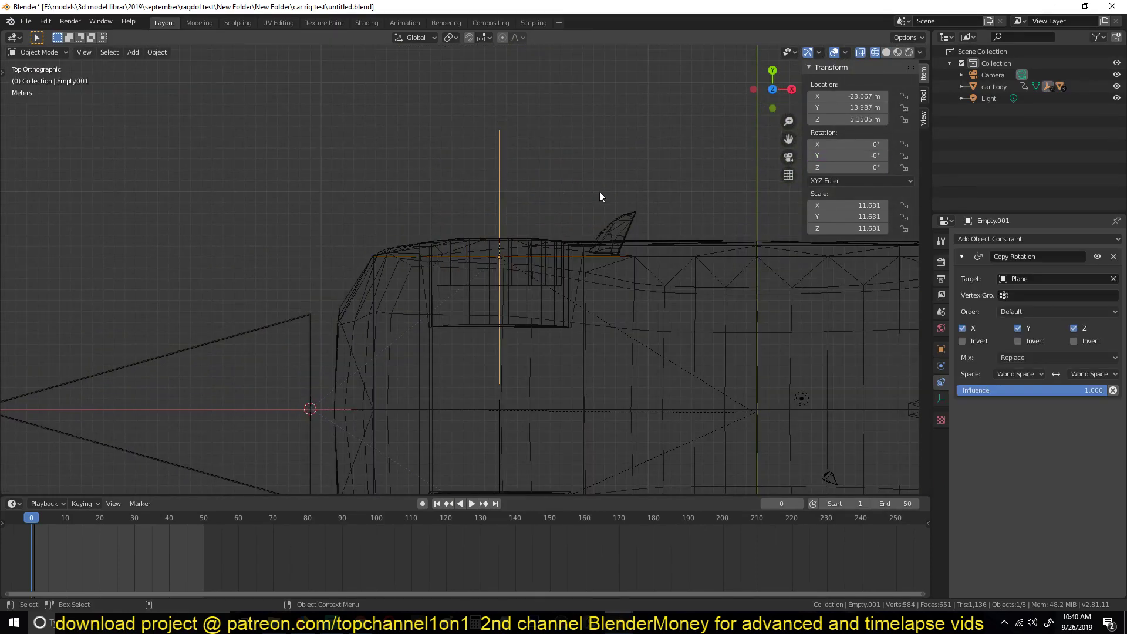
click(232, 327)
key(r)
key(Escape)
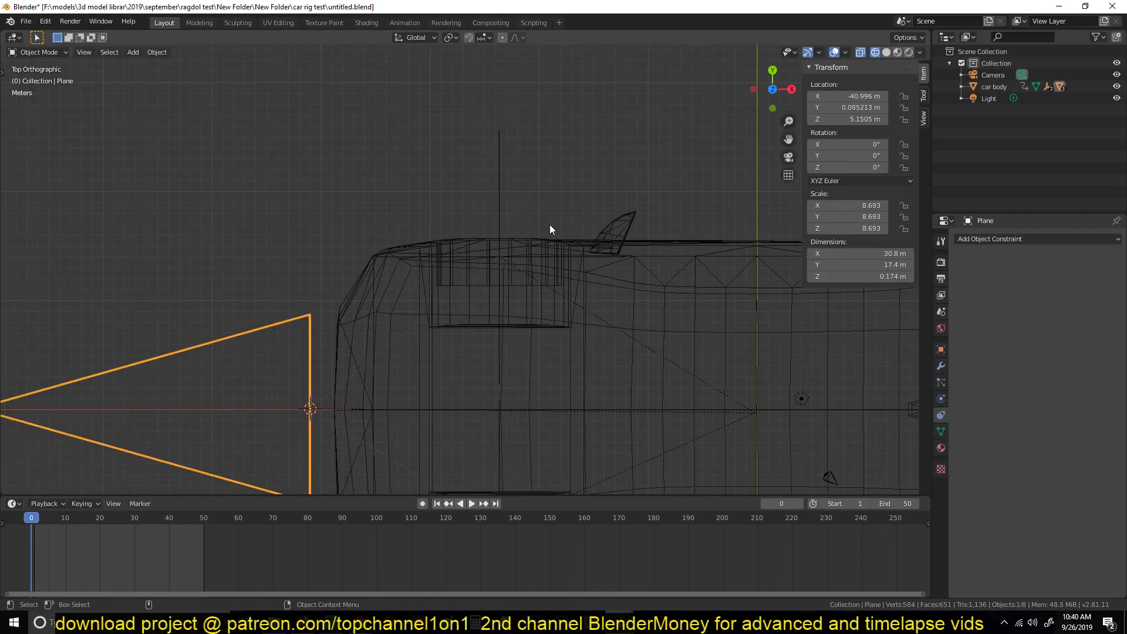
Step: Select the duplicated tire and move it about 2.8 m outward along Y
click(500, 188)
scroll(503, 199, up, 2)
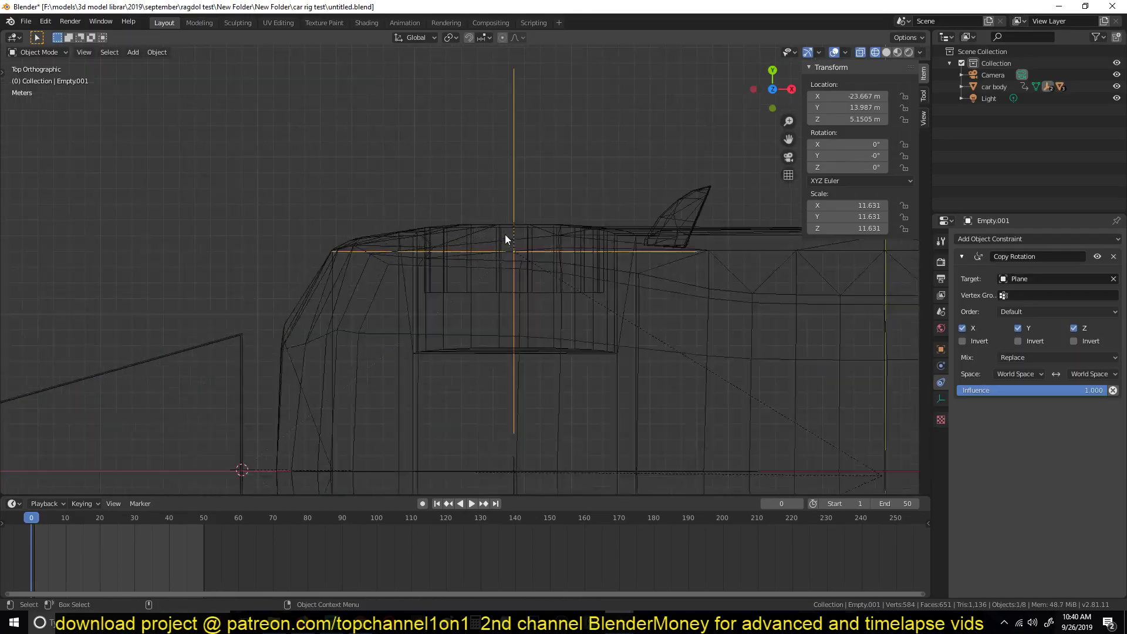
click(516, 285)
key(g)
key(y)
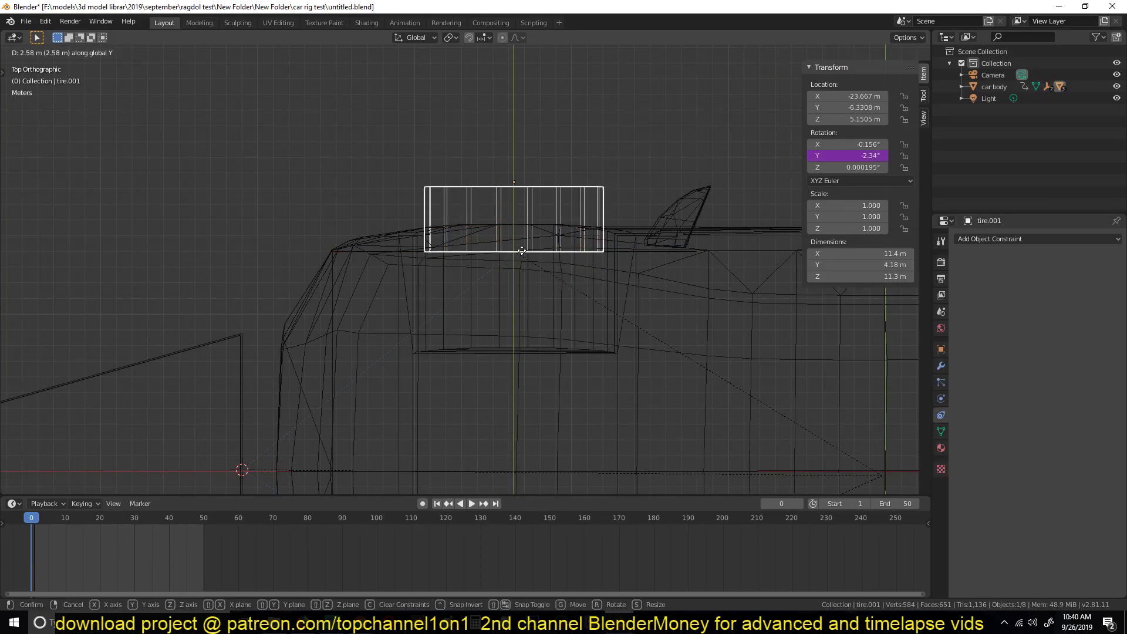
click(523, 256)
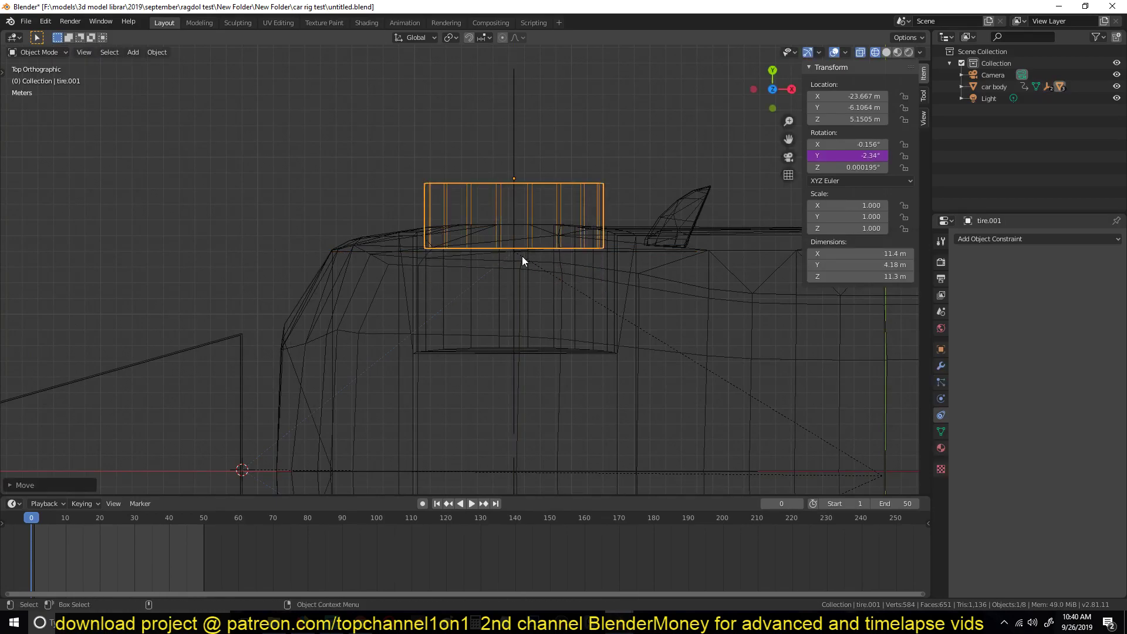
Step: Move the duplicated tire's empty about 2.5 m inward along Y so the tire sits back in its arch
click(515, 257)
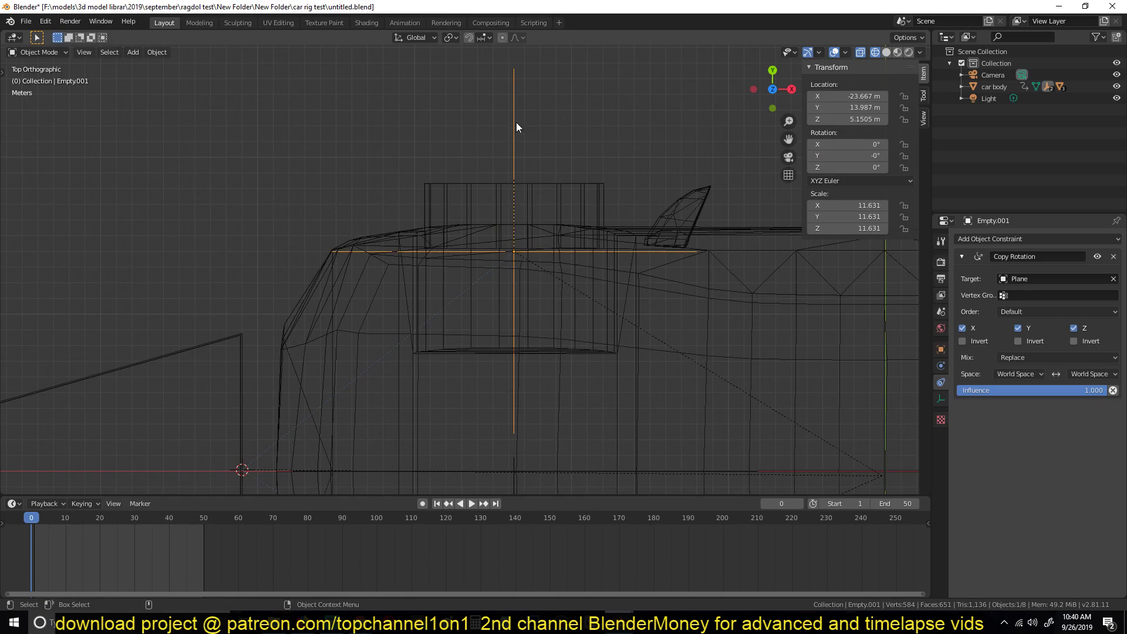
key(g)
key(y)
click(514, 166)
scroll(492, 199, down, 4)
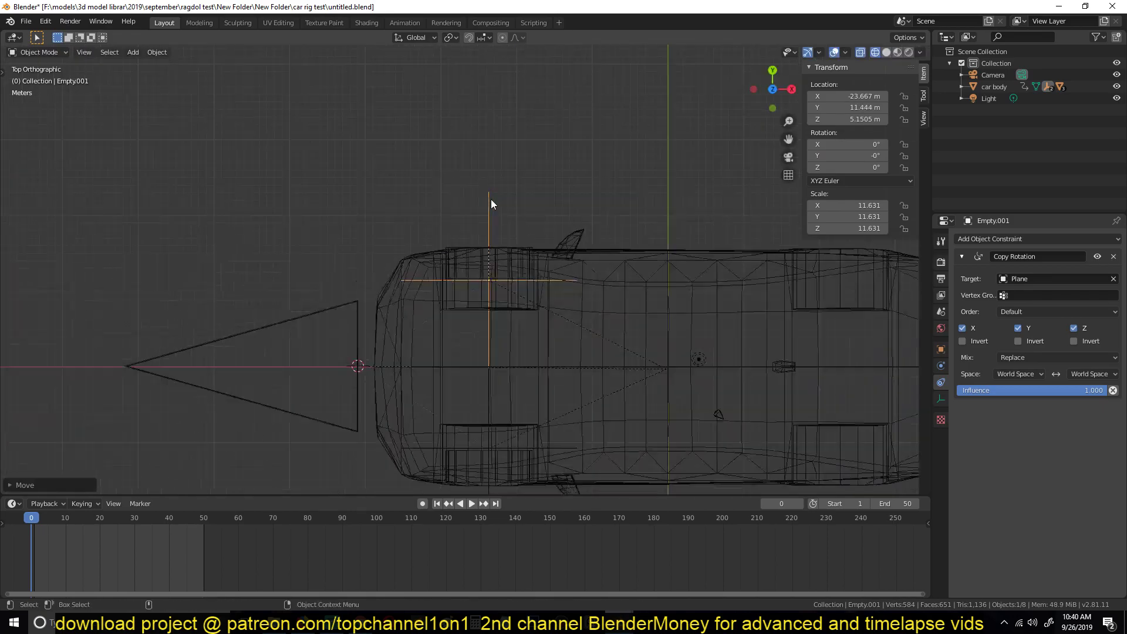
Step: Select the triangle and temporarily rotate it from the top view to check the steering of both front wheels
click(308, 313)
key(t)
key(r)
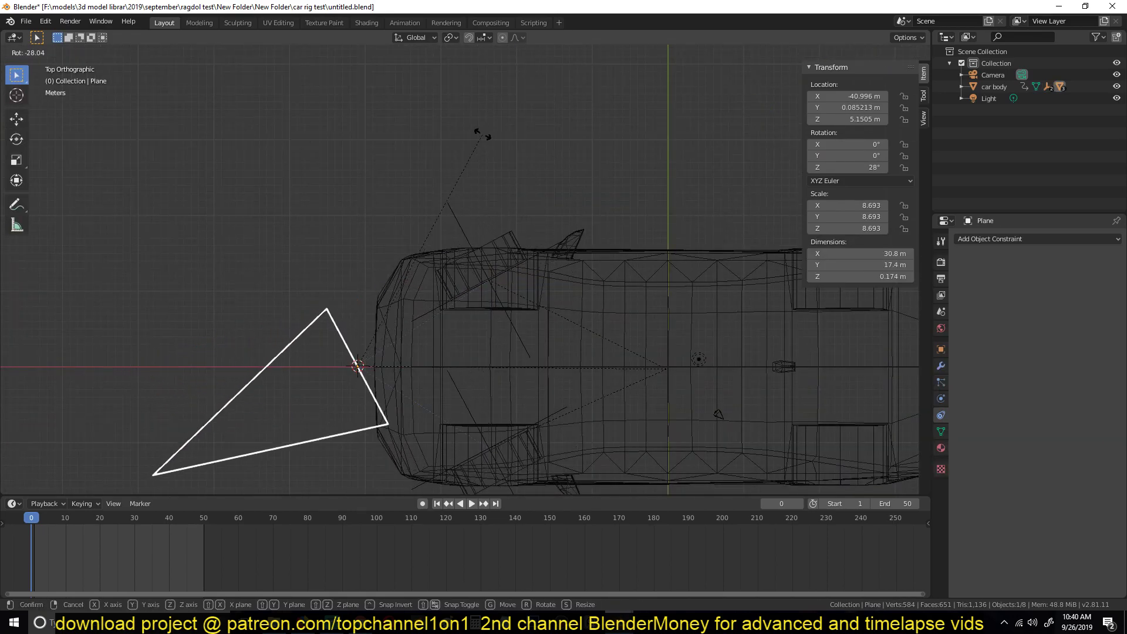
right_click(525, 232)
Step: Switch the viewport to material preview shading and play the animation to check the rolling front wheels
key(z)
click(552, 242)
mouse_move(346, 284)
middle_down()
mouse_move(459, 267)
mouse_move(687, 123)
middle_up()
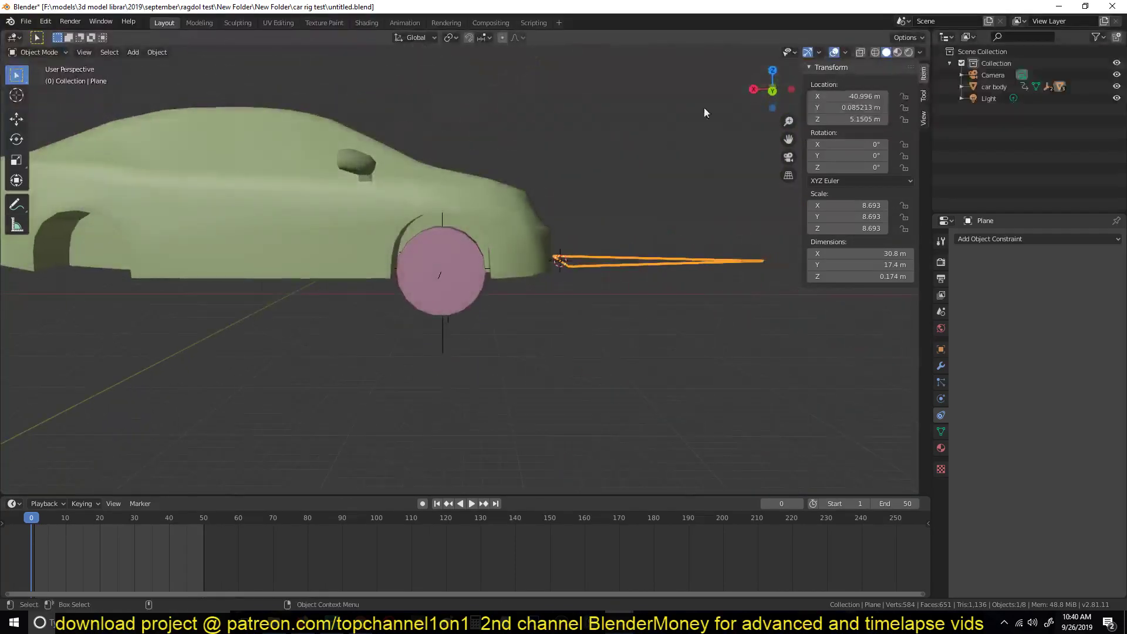
click(895, 51)
key(space)
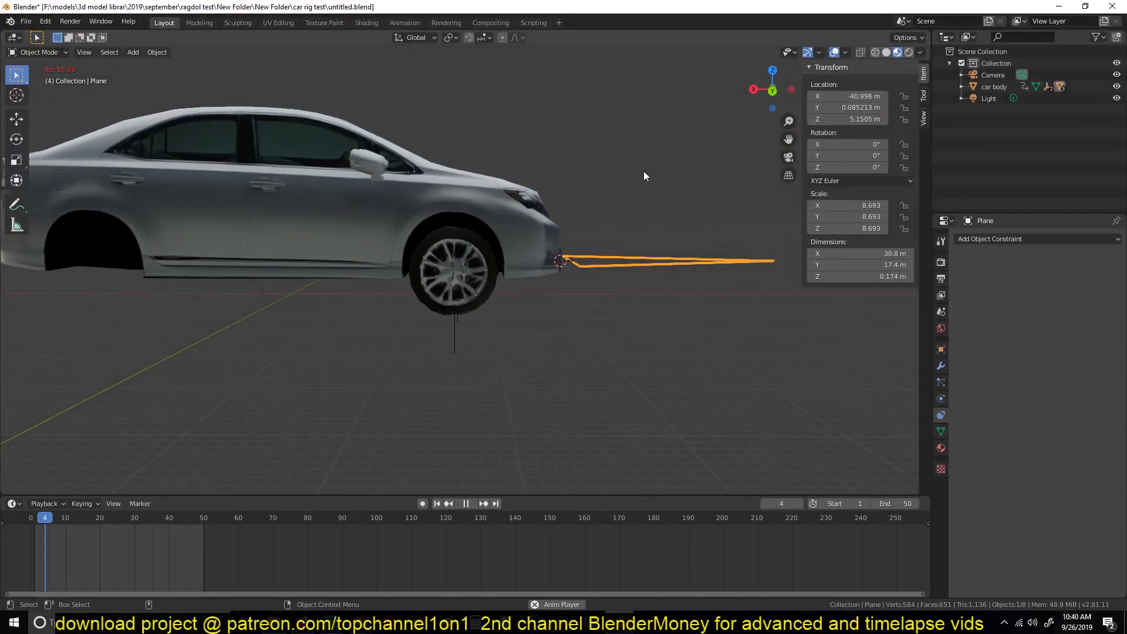
middle_drag(642, 191, 595, 216)
key(Escape)
Step: Rotate the triangle about 33° around Z, play the animation with the wheels steered, and undo the rotation
key(r)
key(z)
click(615, 252)
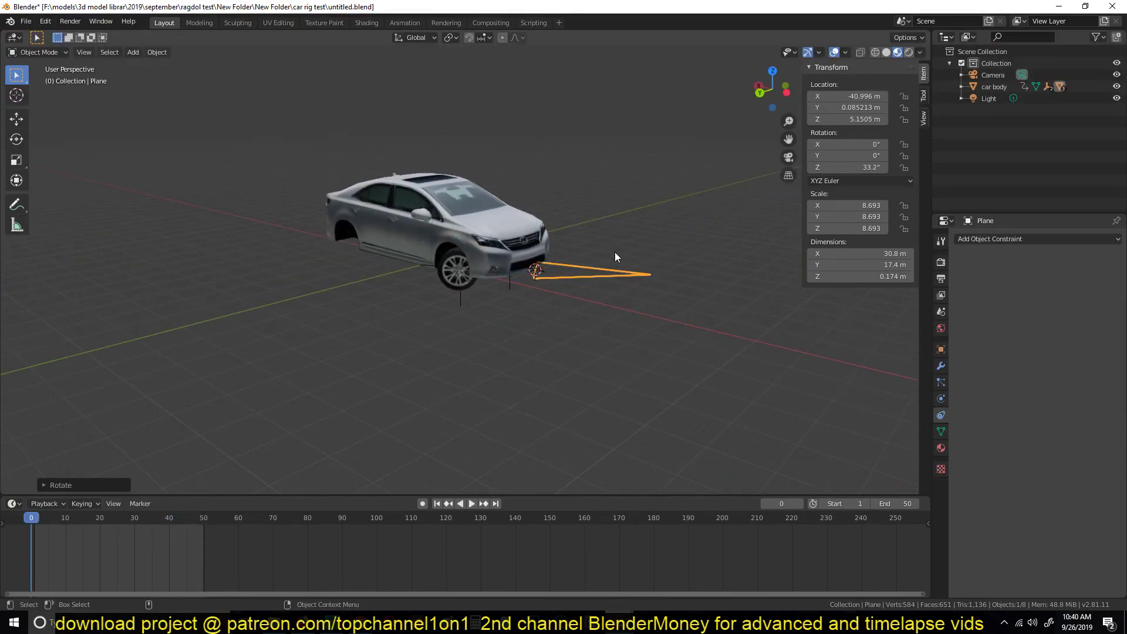
key(space)
key(Escape)
key(ctrl+z)
middle_drag(604, 279, 382, 248)
scroll(460, 266, up, 5)
scroll(383, 248, down, 5)
key(KP_7)
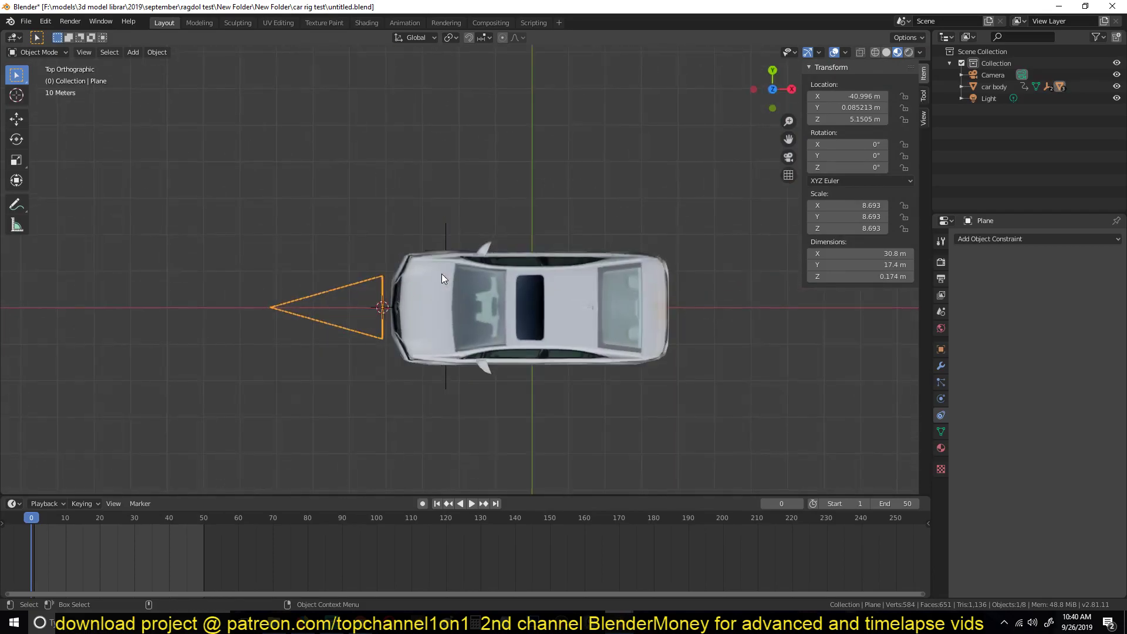
middle_drag(442, 274, 449, 304)
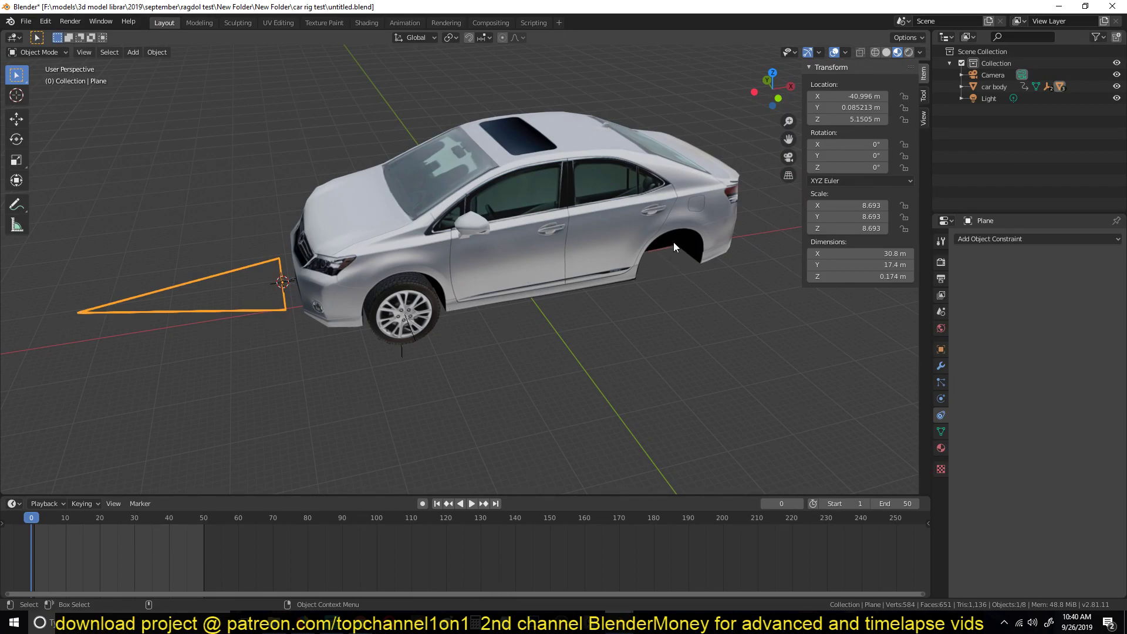
Step: Add a ground plane, place it under the tires at about Z -0.87 m, and enlarge it to about 253 m square
key(KP_1)
scroll(515, 308, down, 2)
key(shift+a)
click(416, 283)
scroll(417, 283, down, 2)
key(s)
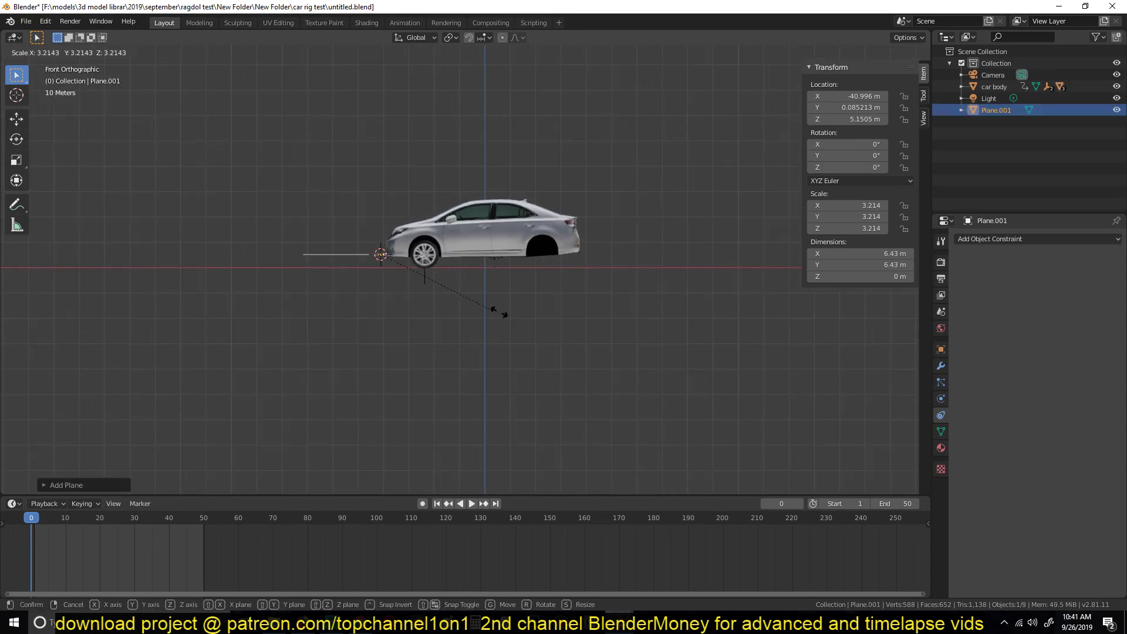
click(734, 345)
key(g)
click(597, 304)
key(s)
click(691, 307)
Step: Narrow the ground plane along Y to a width of about 73.5 m
middle_drag(692, 307, 516, 321)
scroll(517, 321, down, 2)
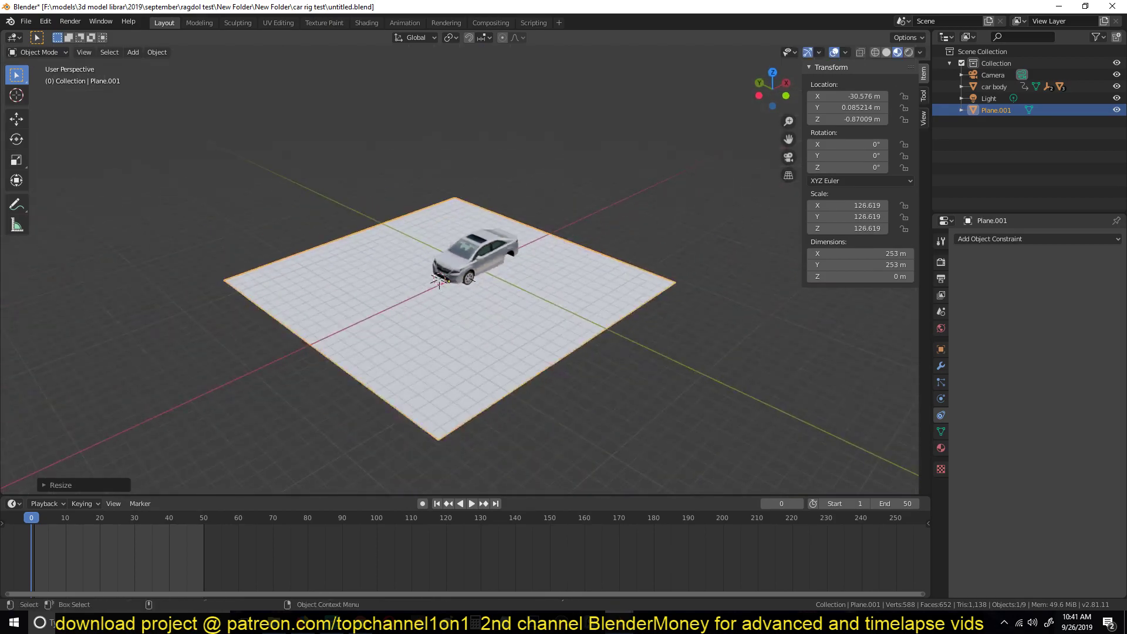
key(s)
key(x)
key(y)
click(502, 301)
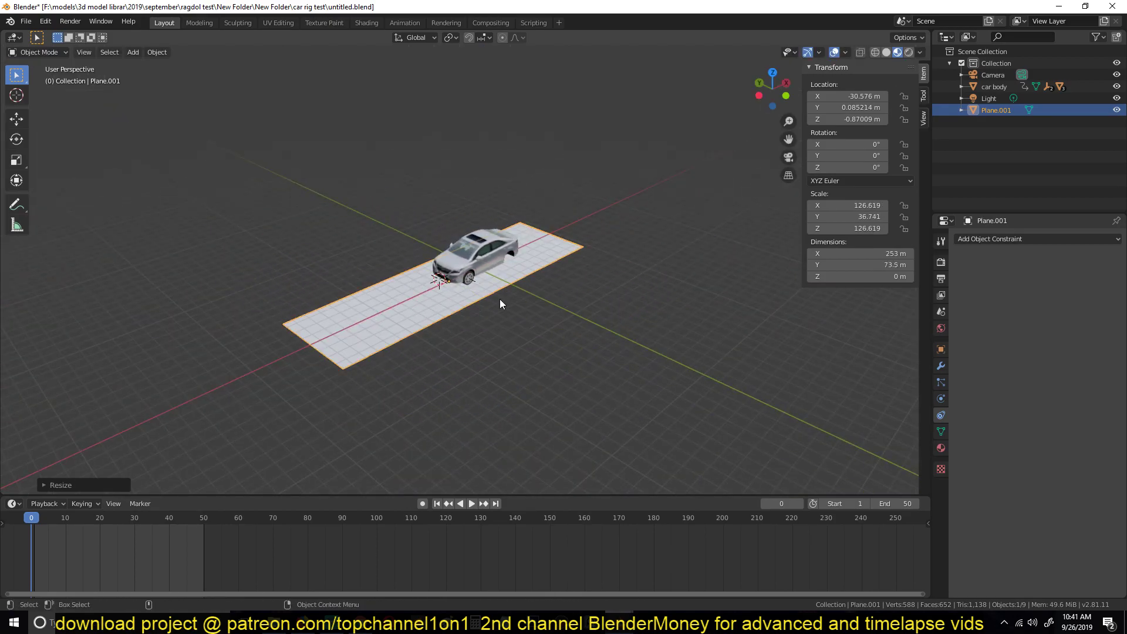
Step: Divide the ground plane into a grid of faces with evenly spaced loop cuts in both directions
scroll(518, 305, up, 3)
middle_drag(519, 306, 480, 282)
scroll(480, 281, up, 3)
key(Tab)
key(ctrl+r)
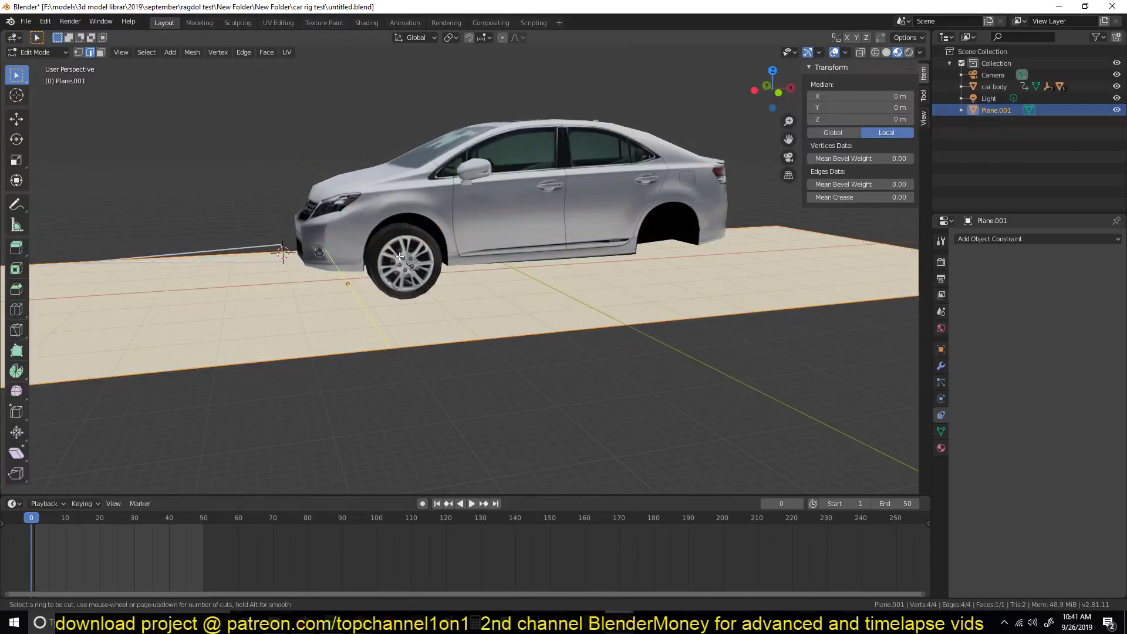
click(406, 251)
right_click(406, 251)
middle_drag(406, 252, 526, 270)
key(Tab)
right_click(471, 339)
scroll(495, 297, up, 4)
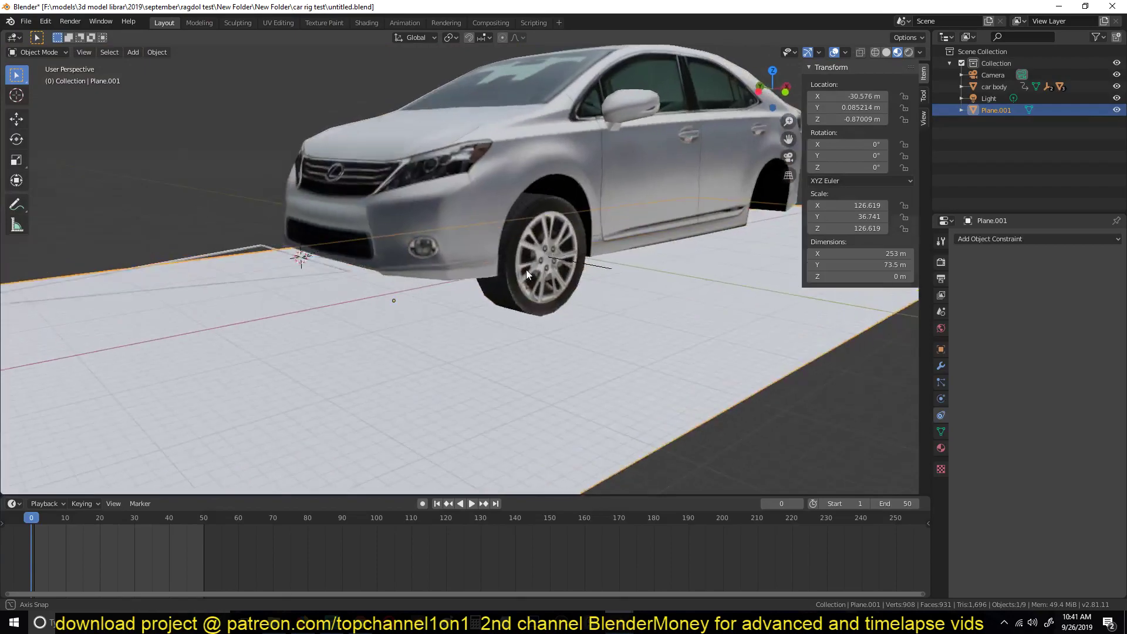
Step: Switch to the Blender window with qw.blend and bring its car's front wheels into close view
click(544, 242)
click(590, 622)
click(582, 571)
shift+middle_drag(605, 382, 309, 428)
scroll(310, 428, up, 7)
shift+middle_drag(563, 352, 420, 276)
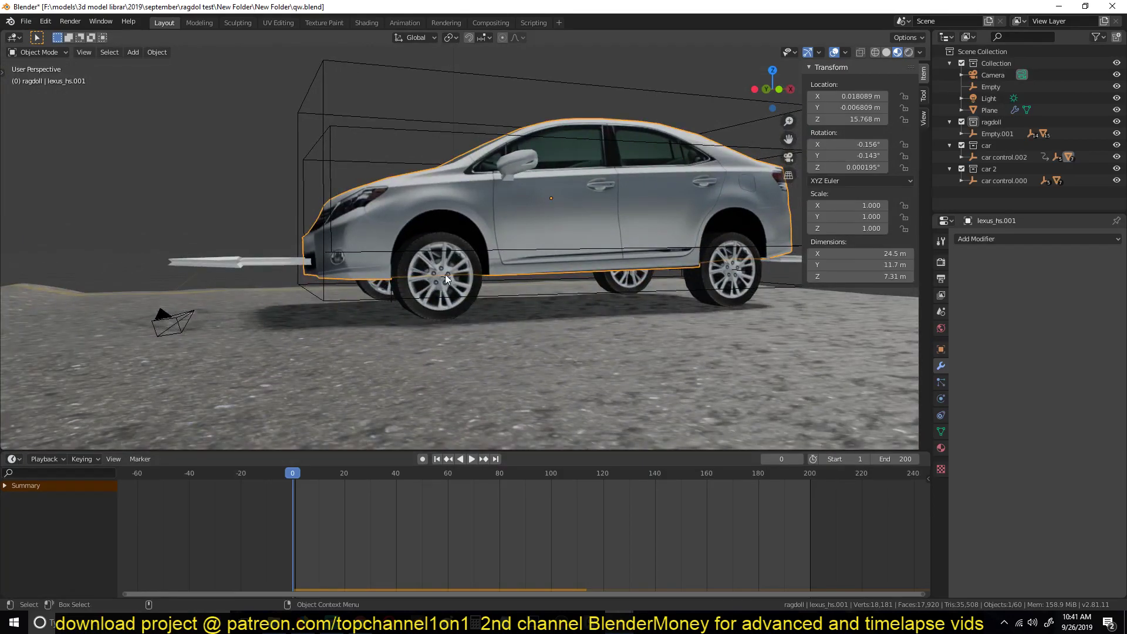
Step: Select the front wheel's control empty and play the animation to examine how the wheels follow the bumpy ground
click(446, 275)
key(space)
shift+middle_drag(185, 317, 267, 353)
key(space)
scroll(205, 320, up, 3)
key(space)
key(space)
key(space)
key(space)
scroll(222, 332, down, 3)
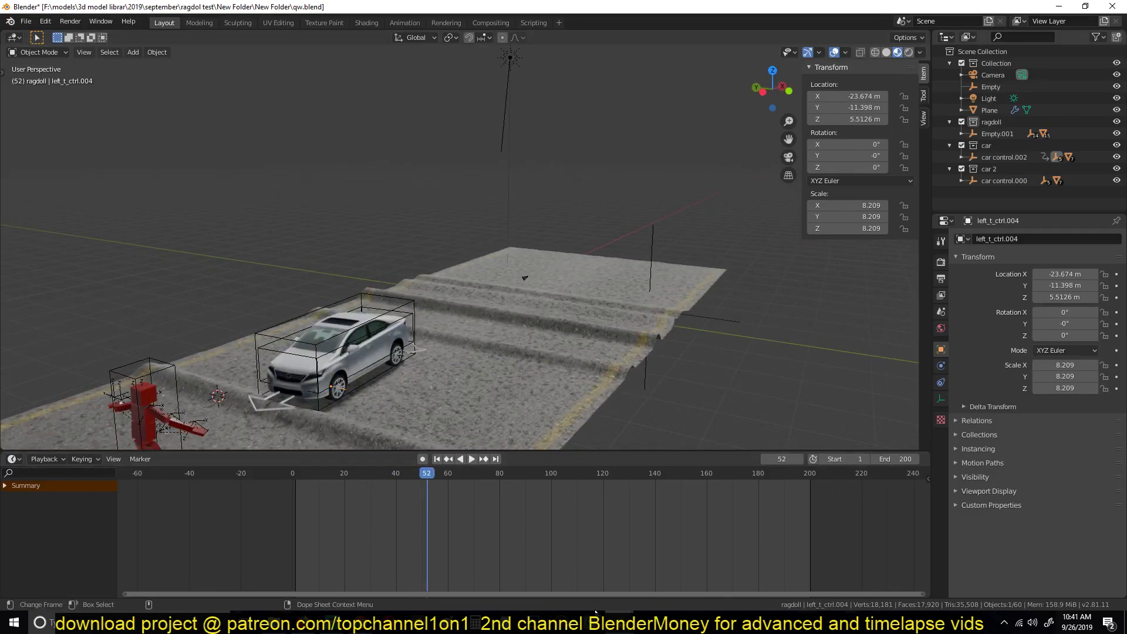
Step: Switch back to the untitled.blend window and select the ground plane
mouse_move(590, 623)
click(683, 566)
middle_drag(542, 350, 508, 355)
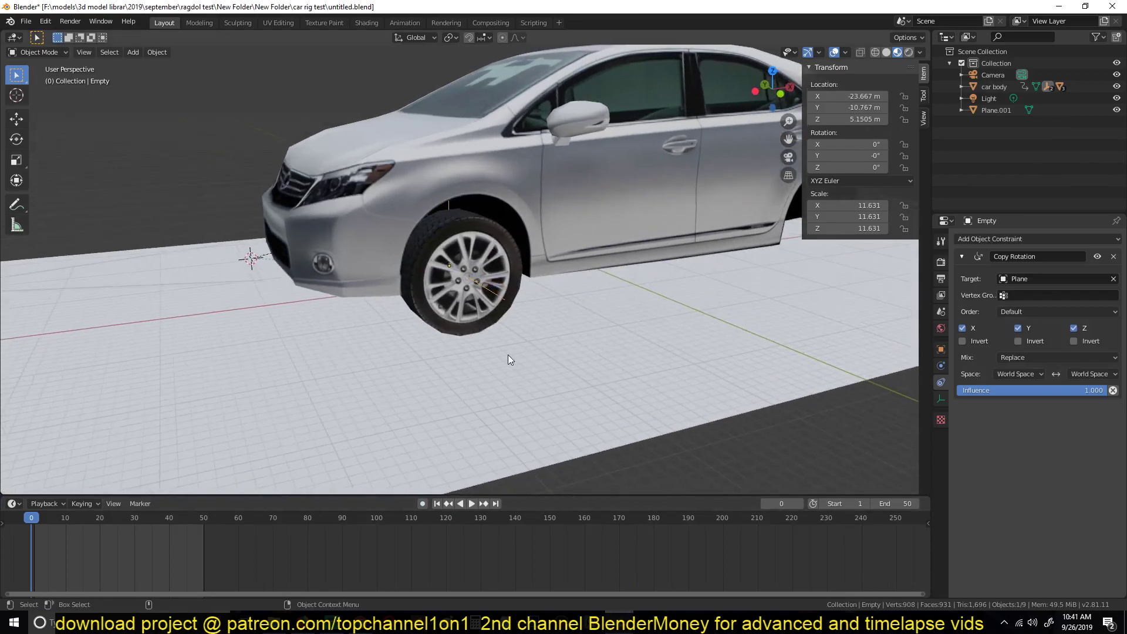
scroll(508, 354, down, 5)
click(404, 319)
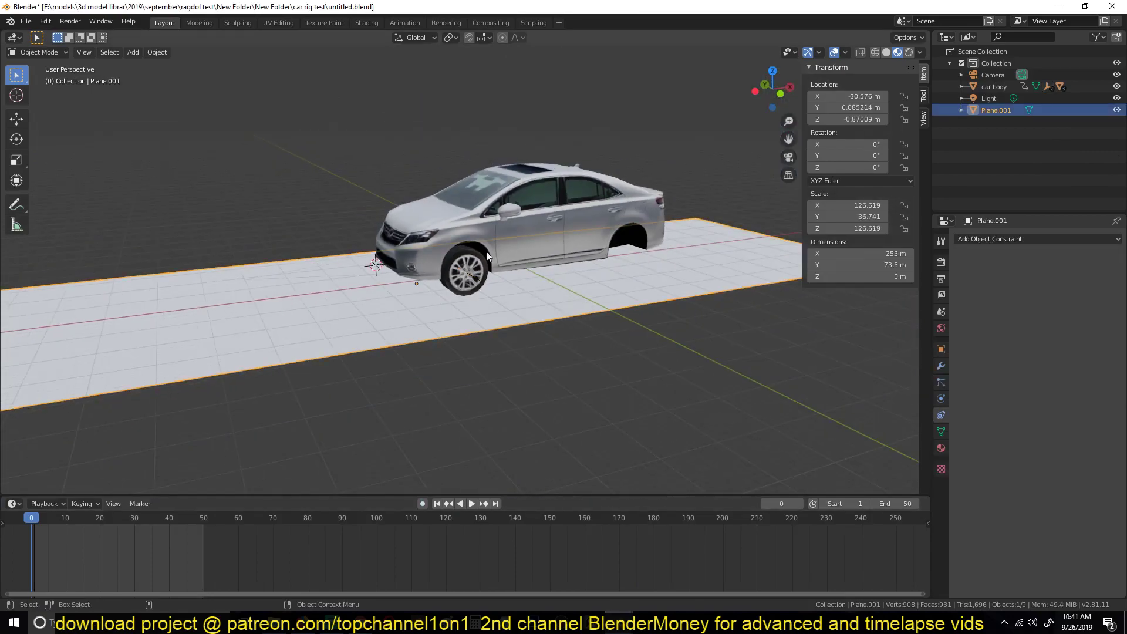
Step: Give the ground plane a new material and darken its base color
click(886, 52)
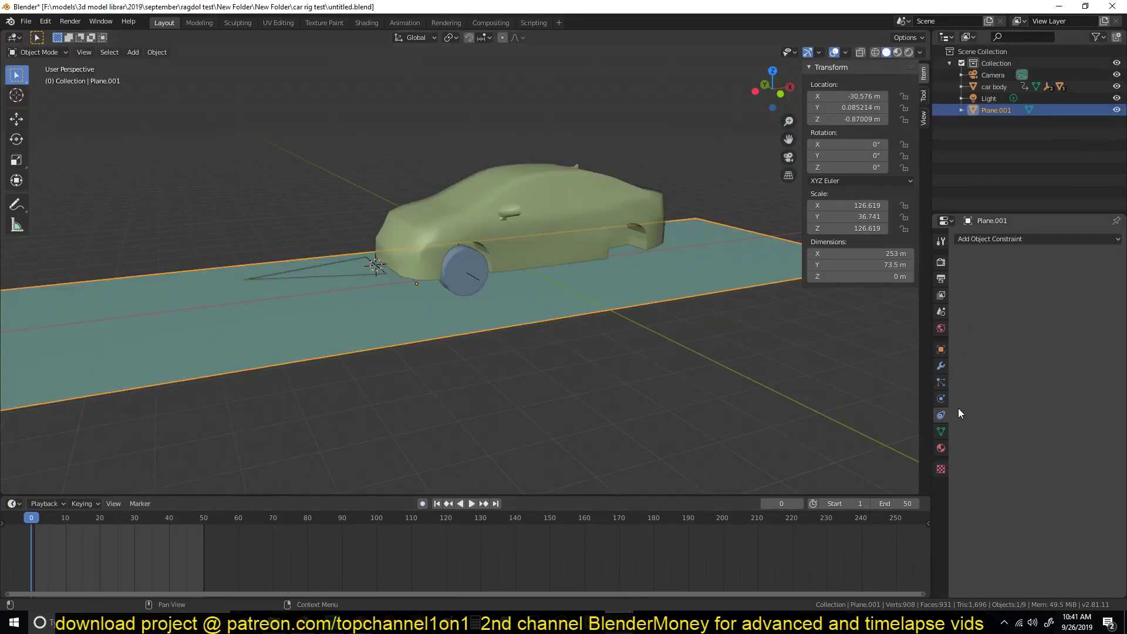
click(897, 52)
click(941, 448)
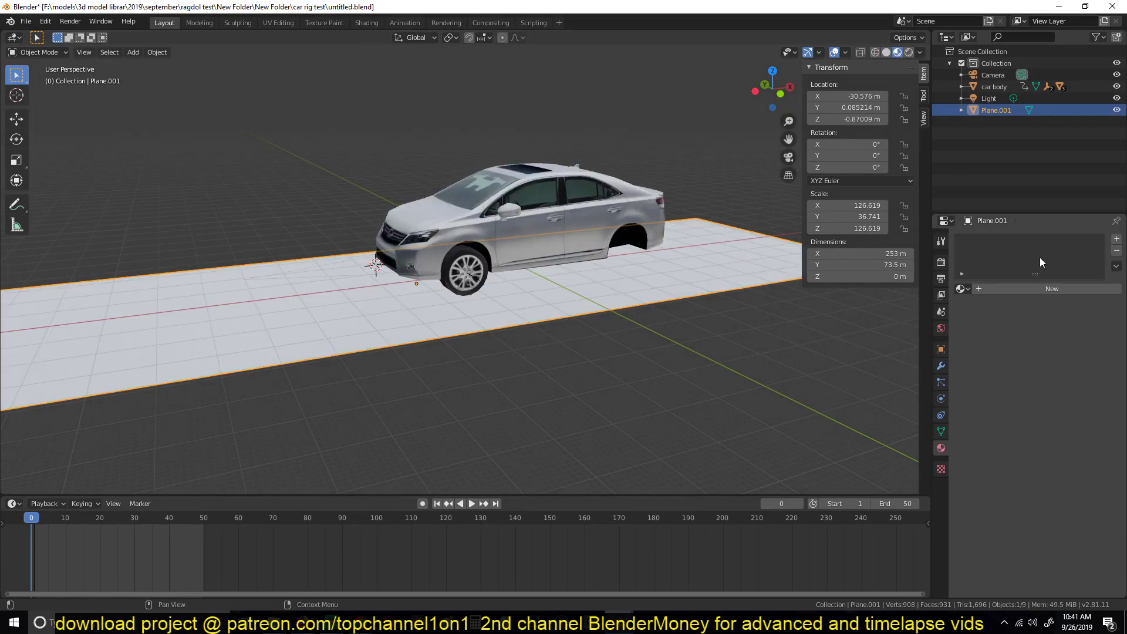
click(1051, 289)
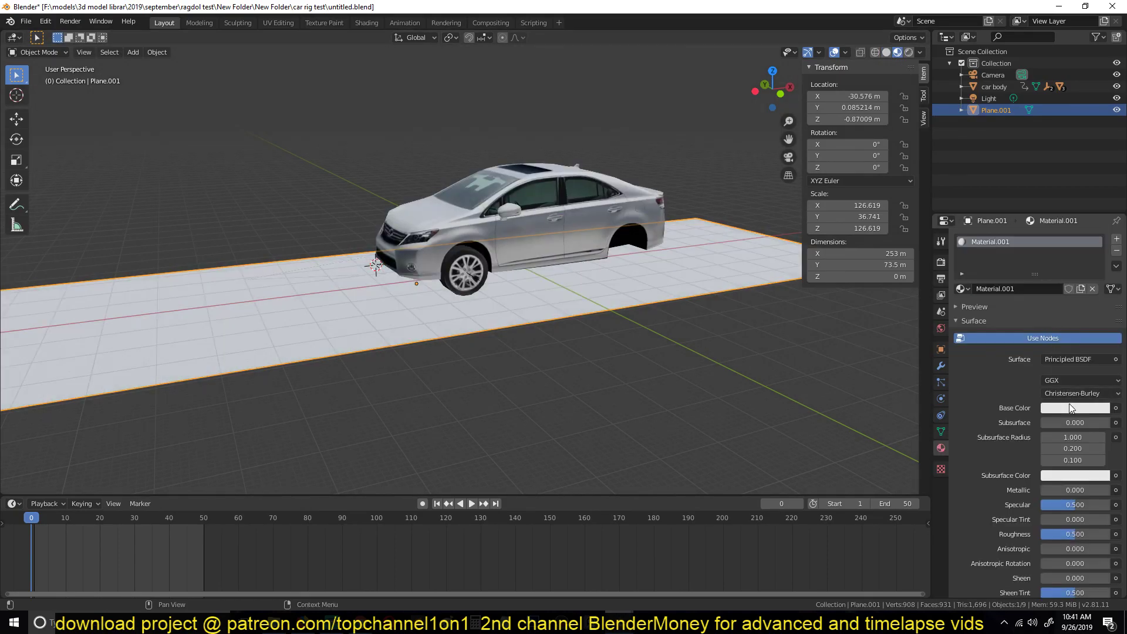
click(1073, 407)
drag(1101, 254, 1100, 310)
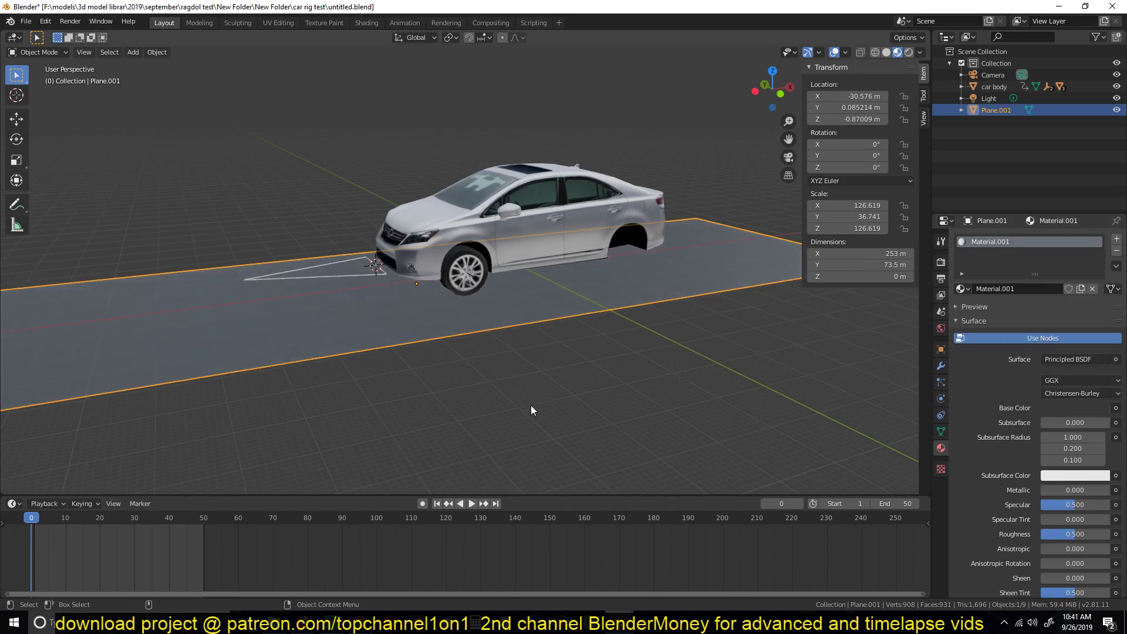
click(531, 404)
Step: In Edit Mode, raise one crosswise edge loop ahead of the car by about 2 m with proportional editing to form a bump
scroll(521, 379, up, 4)
click(187, 404)
scroll(193, 393, down, 2)
key(Tab)
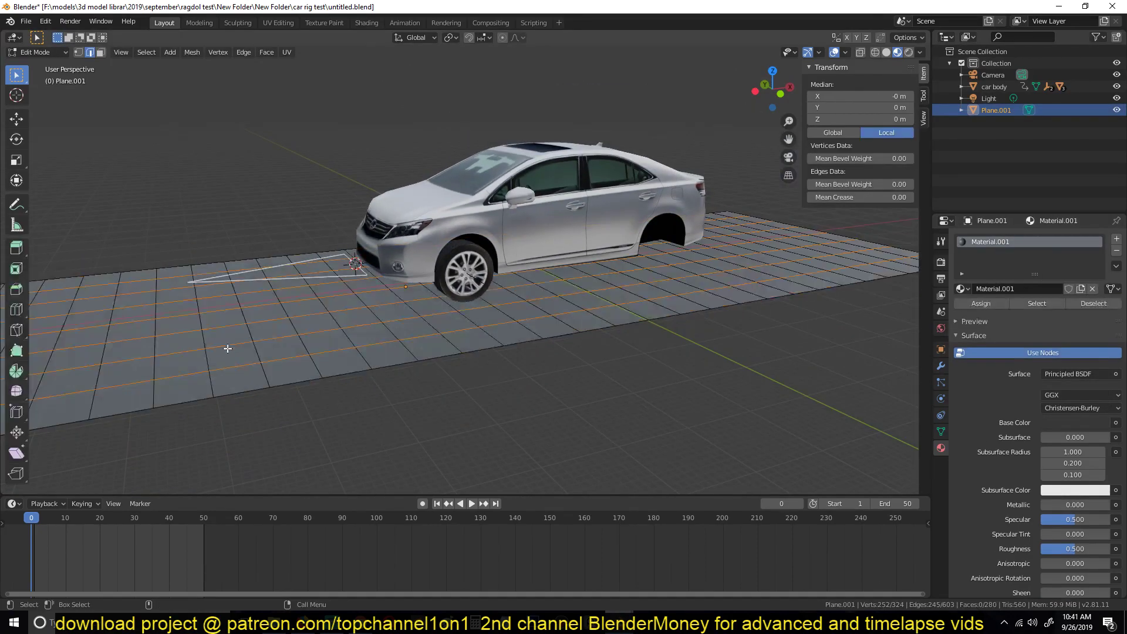
alt+click(285, 311)
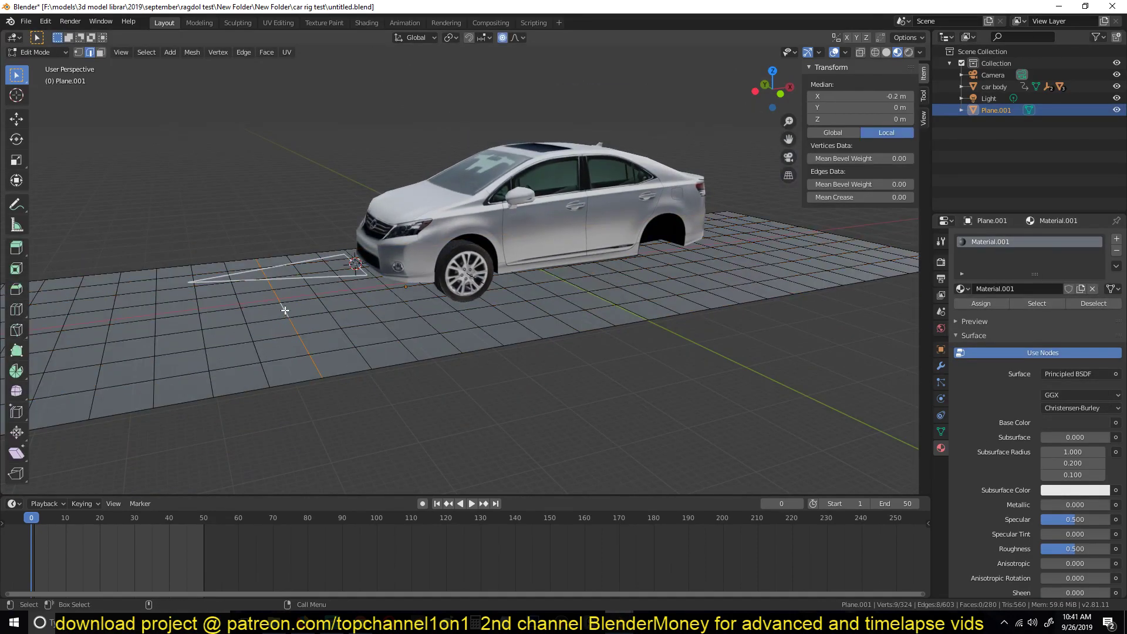
key(g)
key(z)
scroll(288, 297, down, 18)
click(296, 299)
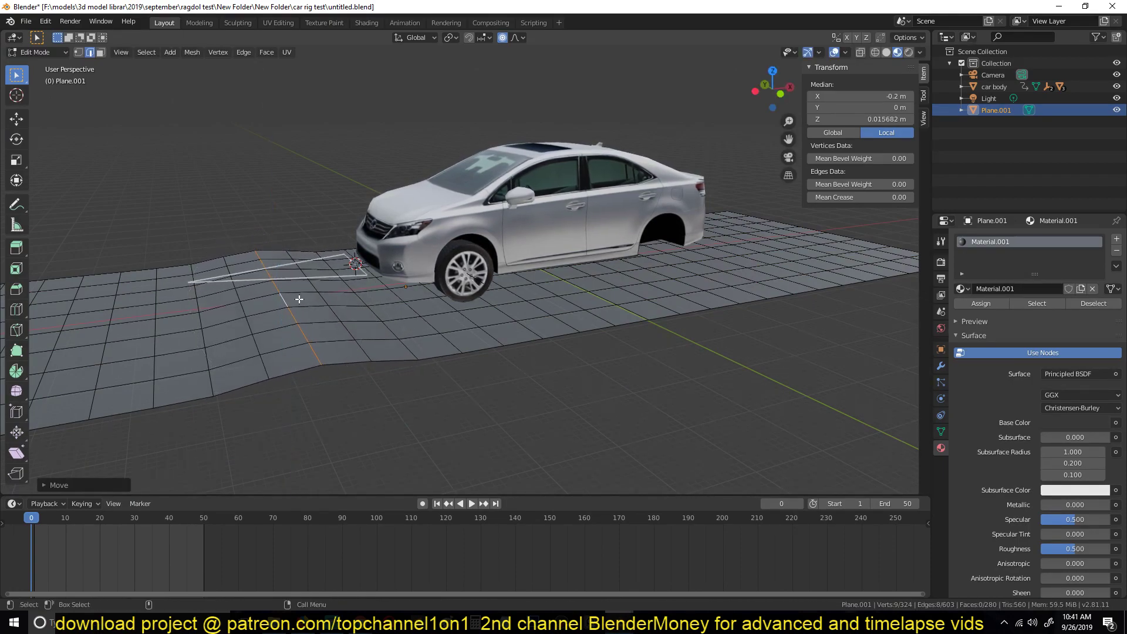
Step: Return to Object Mode and play the animation to see how the front wheels pass over the bump
key(Tab)
key(space)
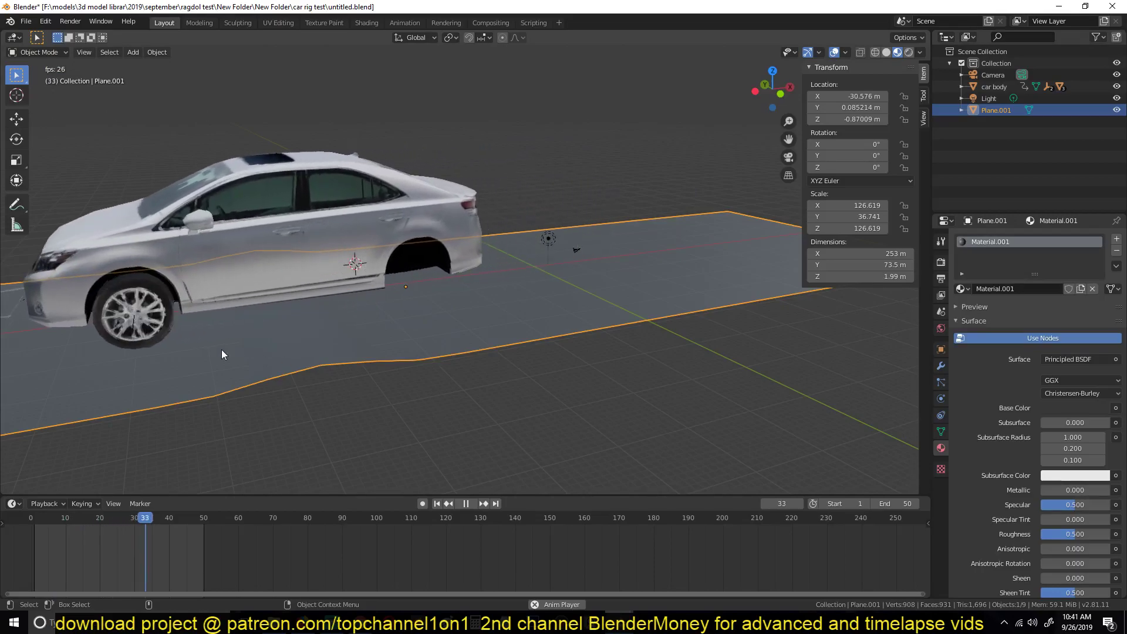
key(Escape)
Step: Select the empty of the visible front tire and temporarily move it to check how the tire follows
scroll(299, 305, up, 6)
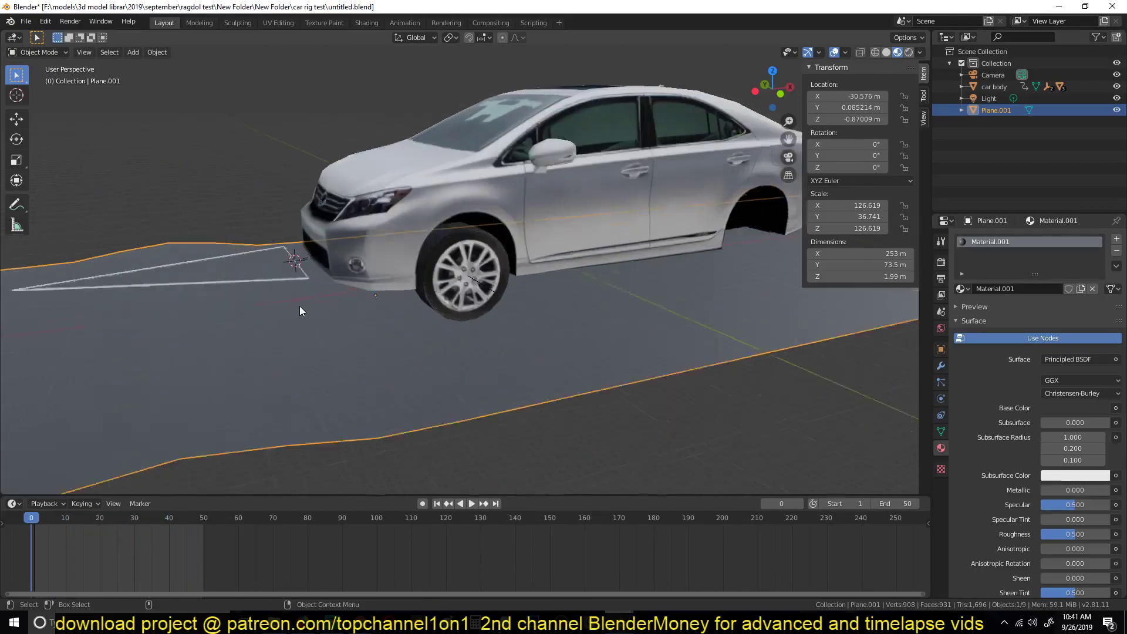
shift+middle_drag(558, 300, 649, 252)
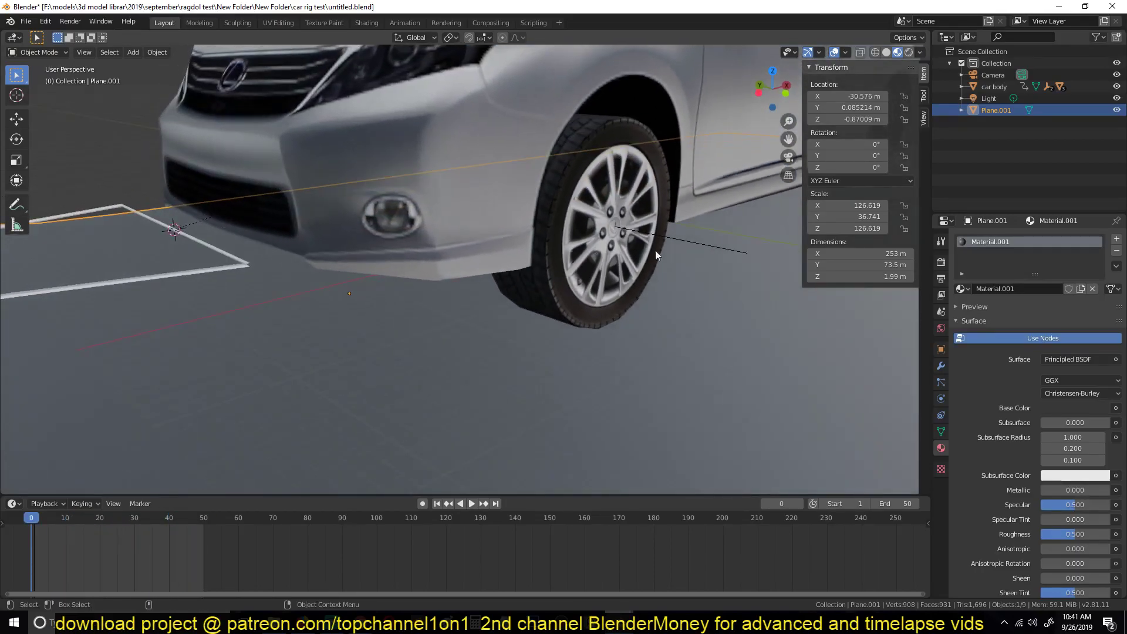
click(692, 242)
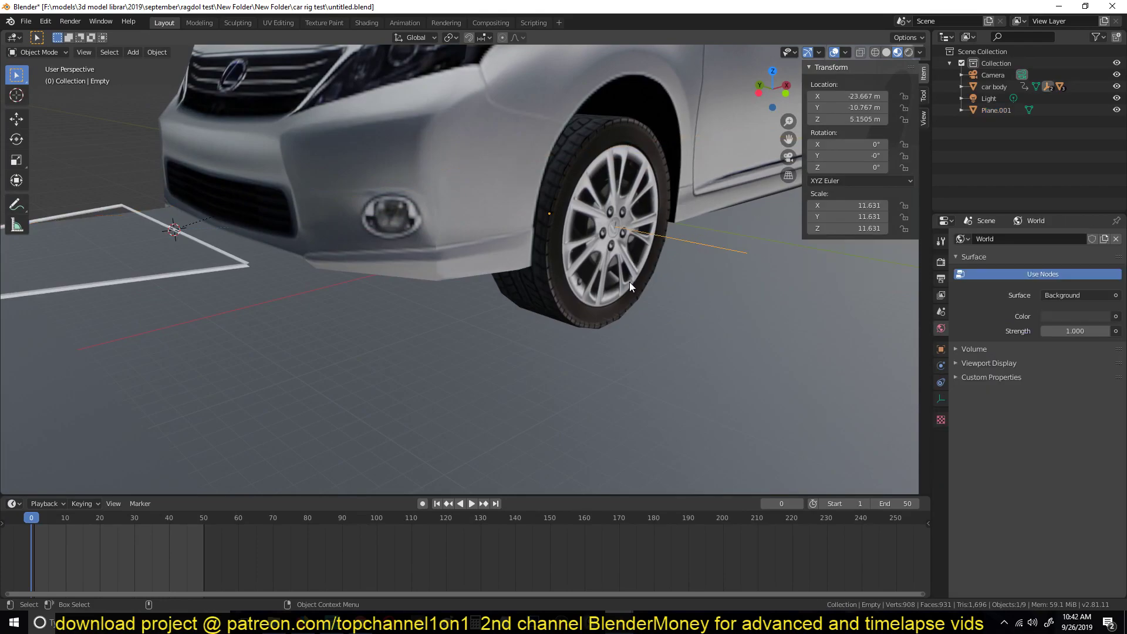
key(g)
click(643, 218)
Step: Collapse the empty's Copy Rotation constraint and add a Shrinkwrap constraint to the empty
click(941, 368)
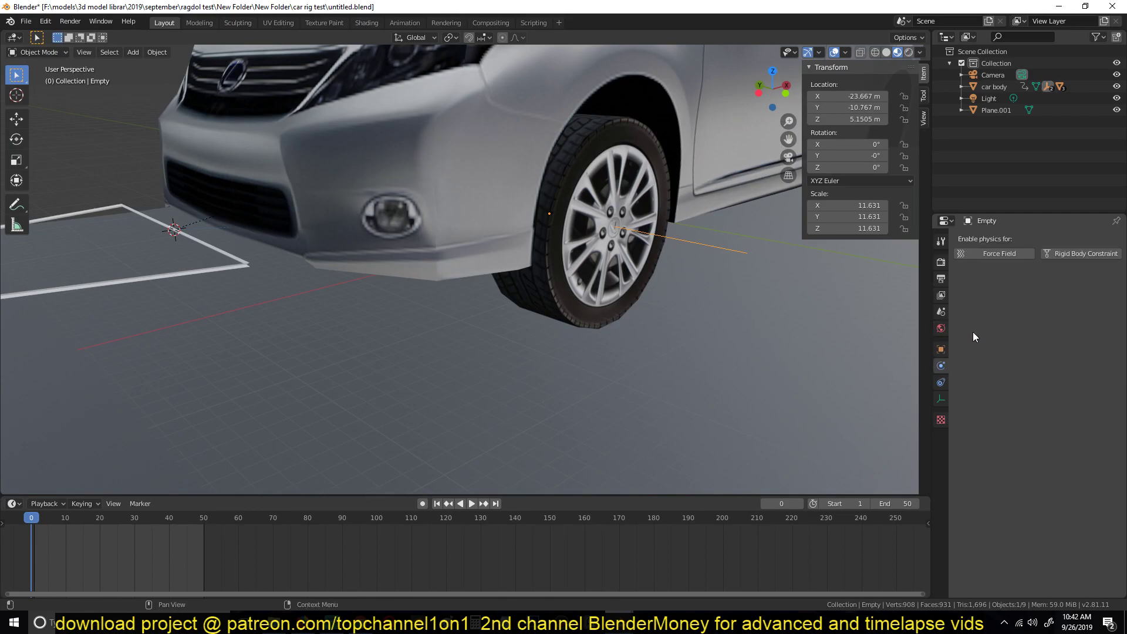
click(942, 385)
click(963, 256)
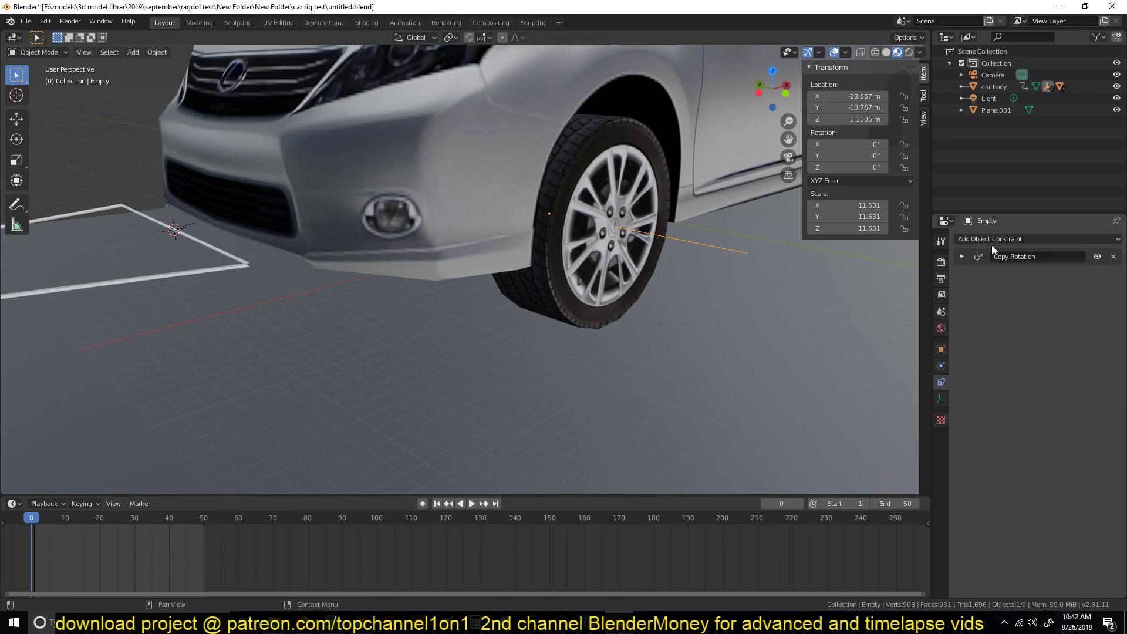
click(1022, 240)
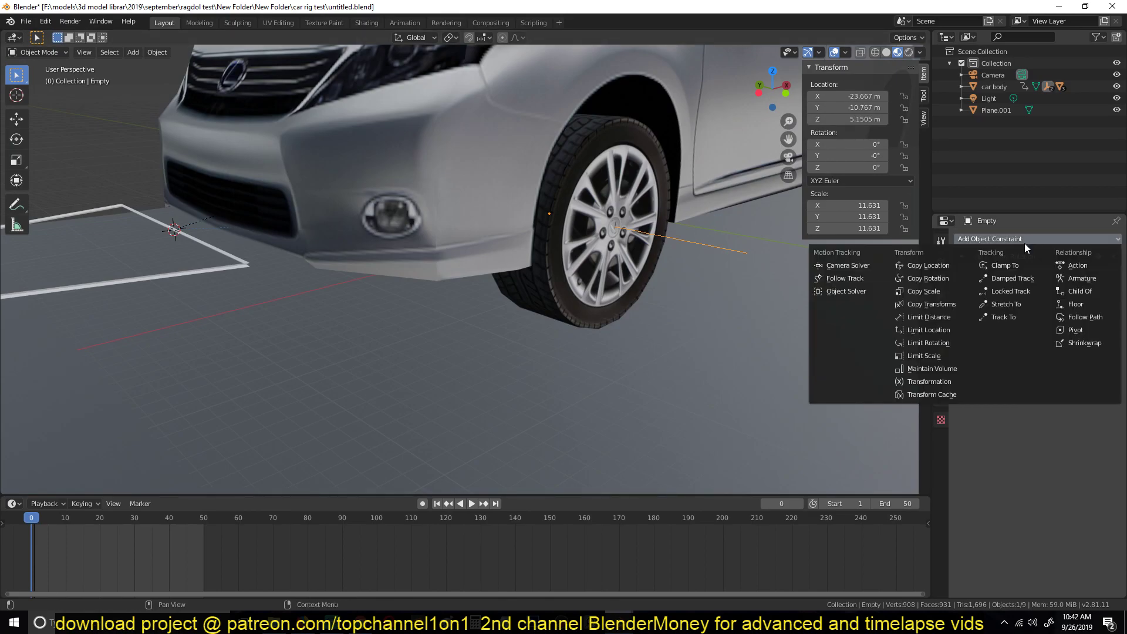
click(1073, 343)
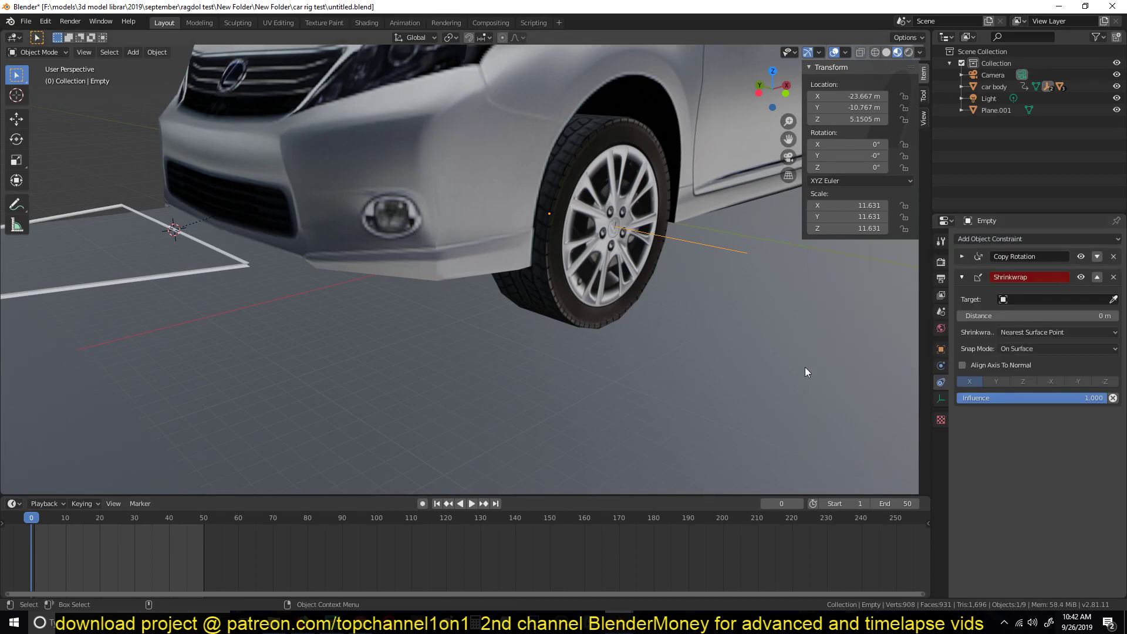
Step: Pick the ground plane as the target of the empty's Shrinkwrap constraint
click(1113, 300)
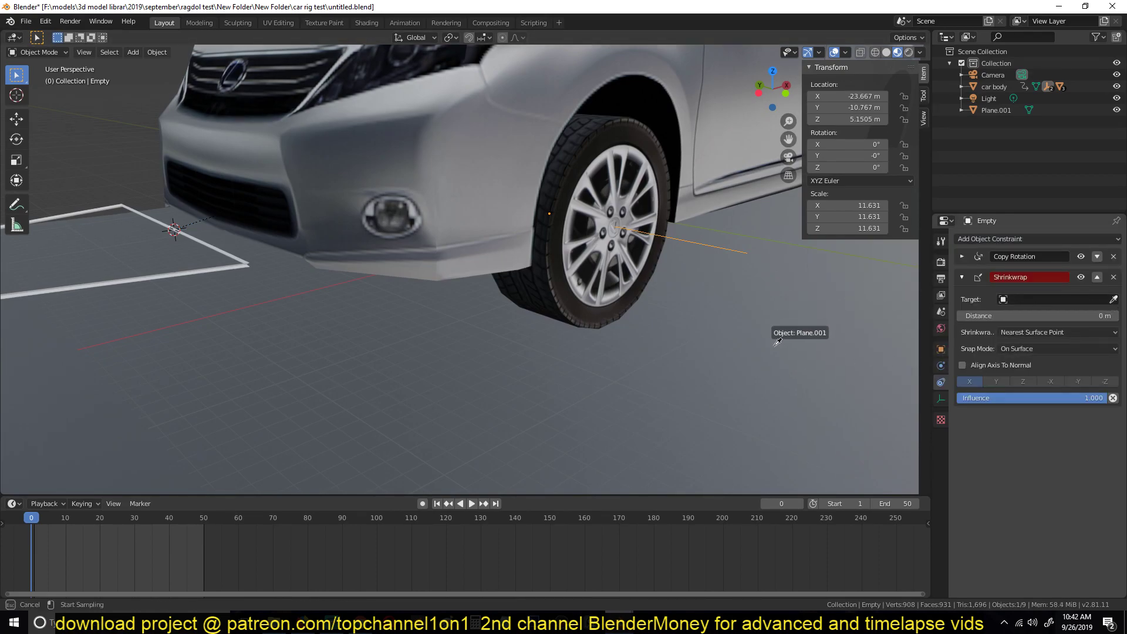
click(770, 326)
middle_drag(770, 360, 726, 369)
Step: Play the animation to check how the shrinkwrapped front tire follows the ground
key(space)
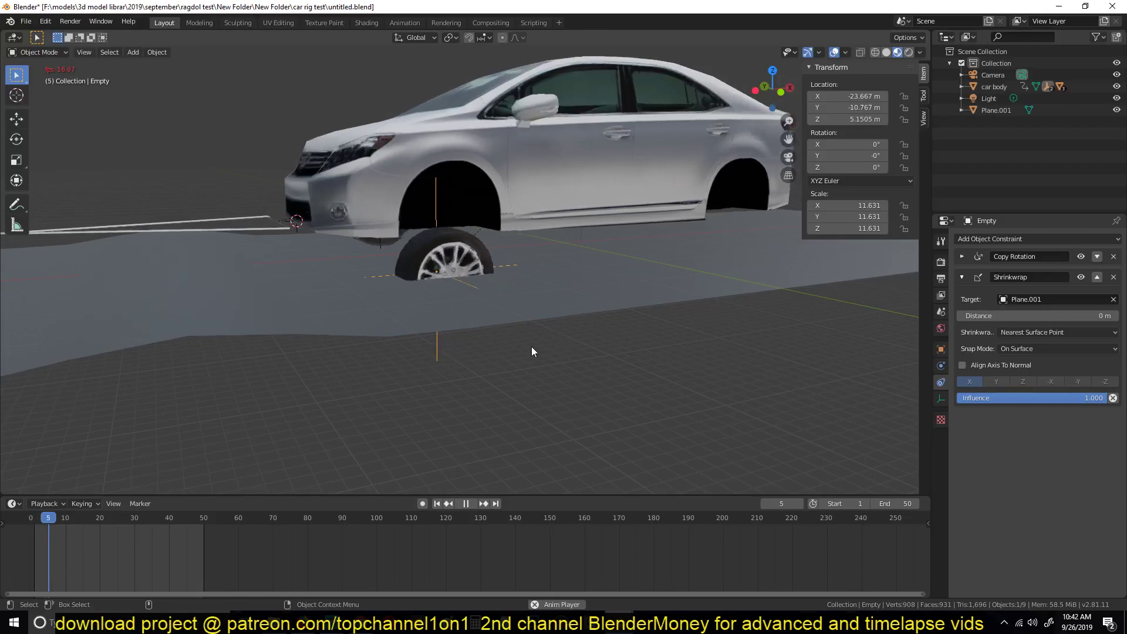
scroll(470, 355, down, 1)
key(space)
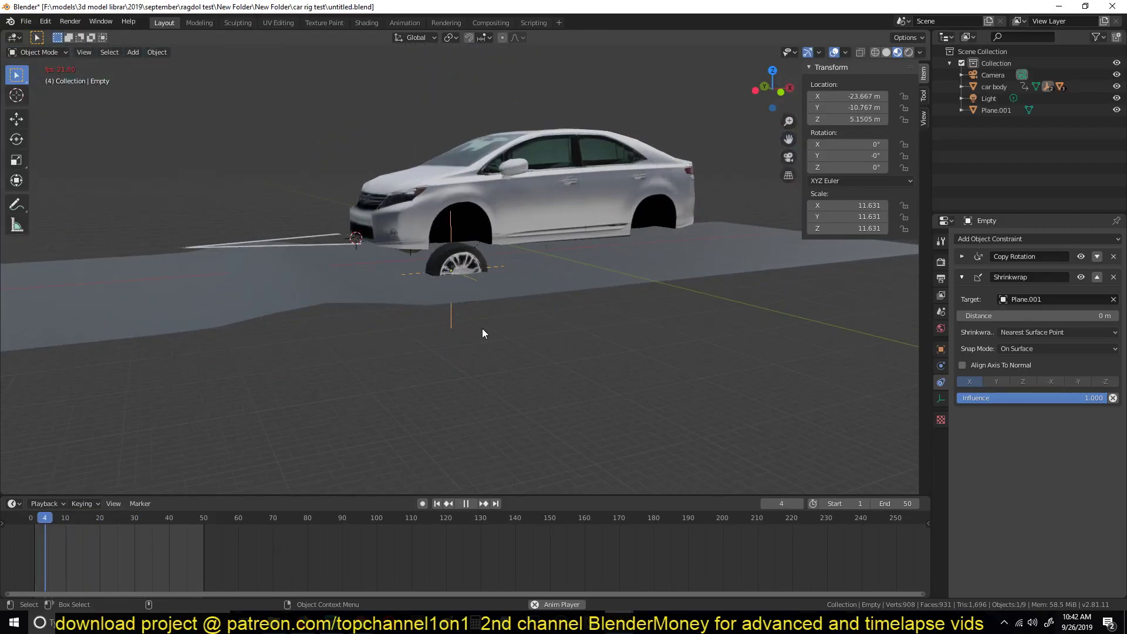
key(Escape)
key(space)
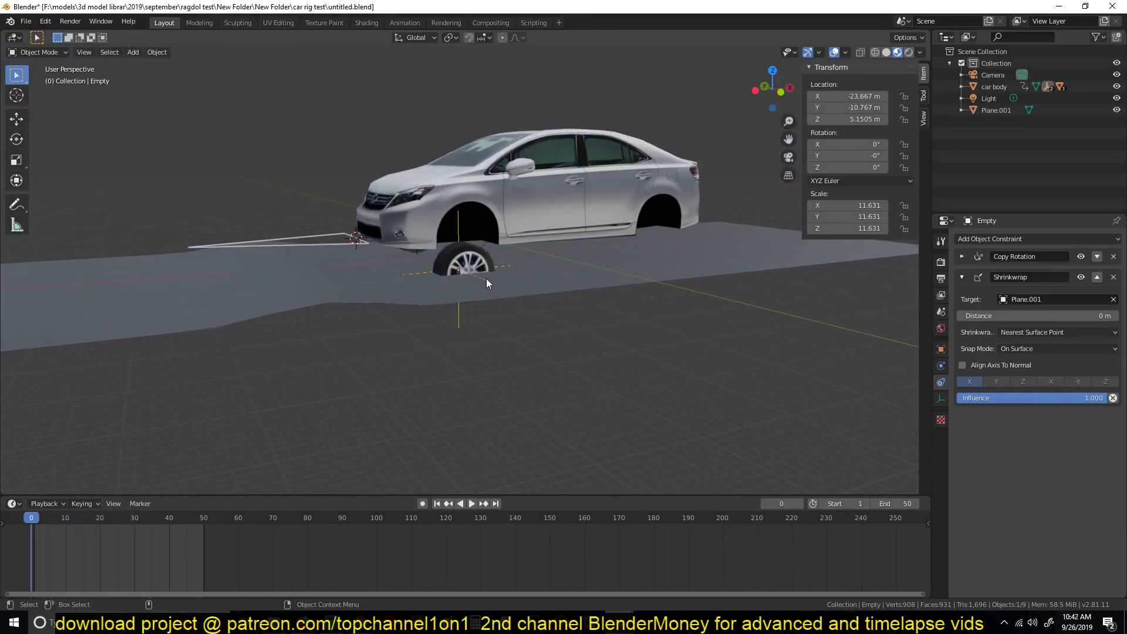
key(Escape)
scroll(420, 290, up, 2)
Step: In Edit Mode, raise the ground's bump loop along Z with proportional editing until the ground mesh is about 3.6 m high
click(310, 305)
key(Tab)
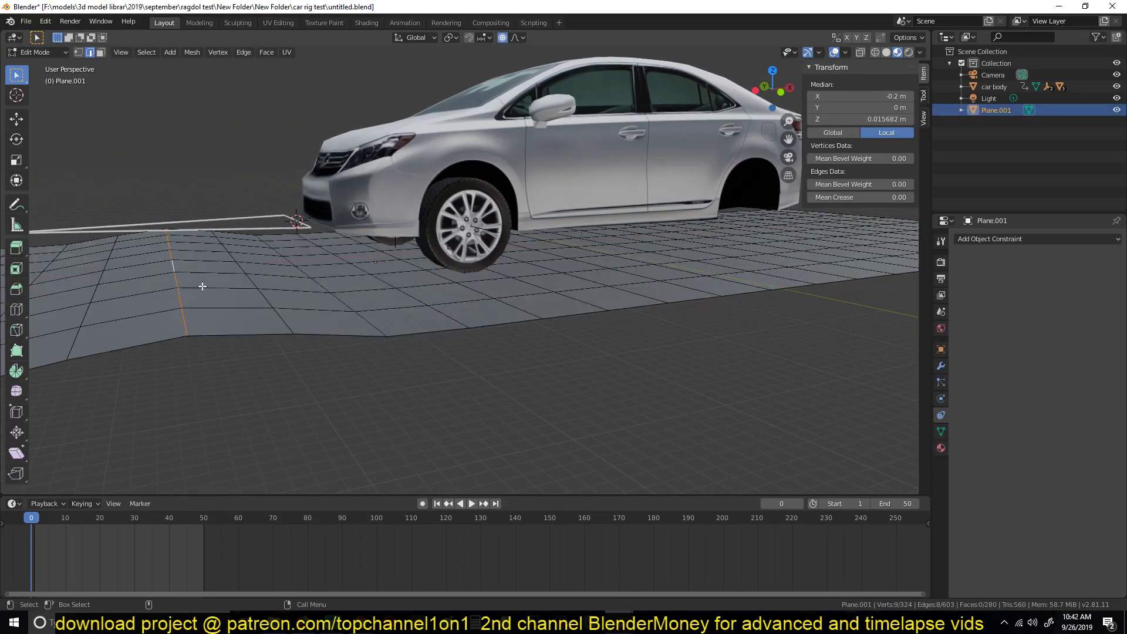
key(g)
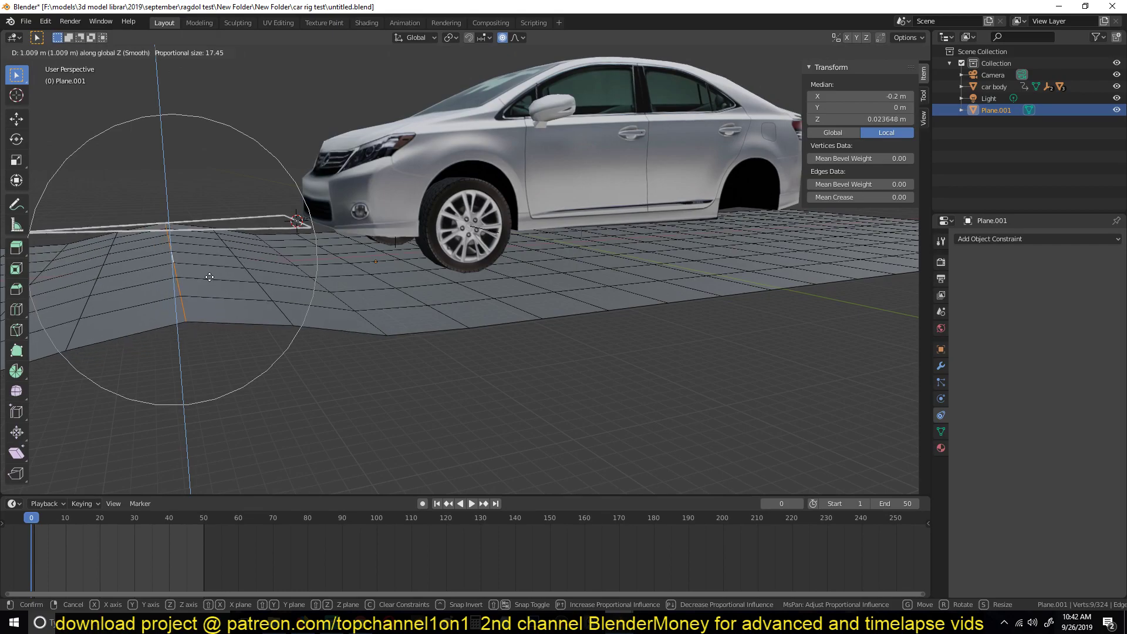
click(350, 304)
key(Tab)
Step: Play the animation to check how the front tire passes over the heightened bump
key(space)
key(Escape)
shift+middle_drag(344, 326, 474, 307)
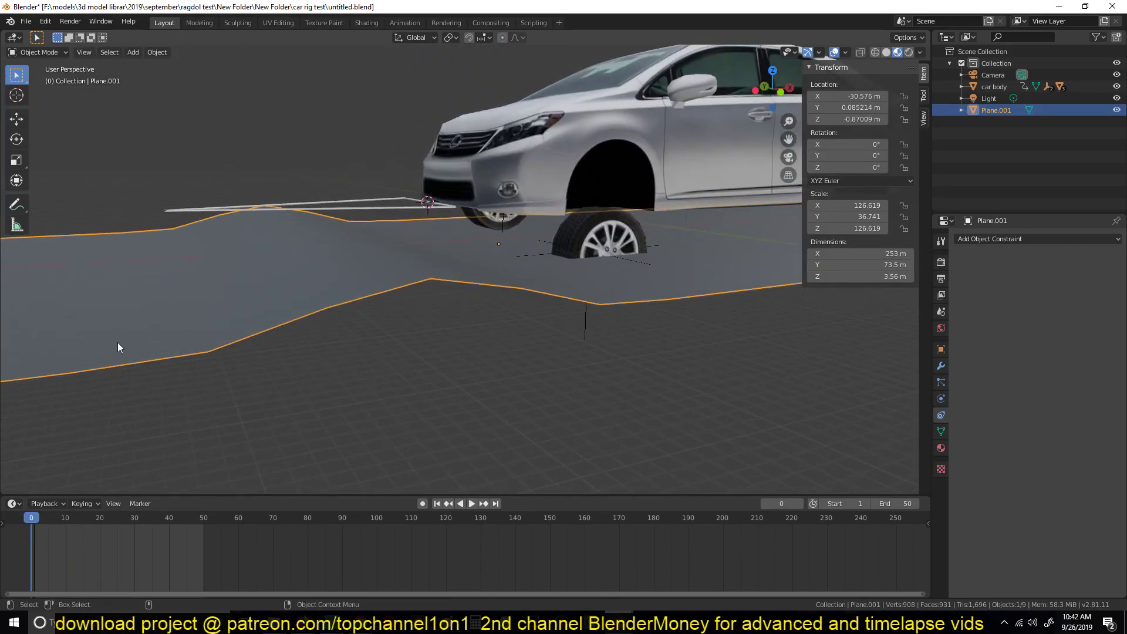
key(space)
key(Escape)
Step: Select the front tire's empty and set its Shrinkwrap distance to 0.04 m
scroll(524, 309, up, 5)
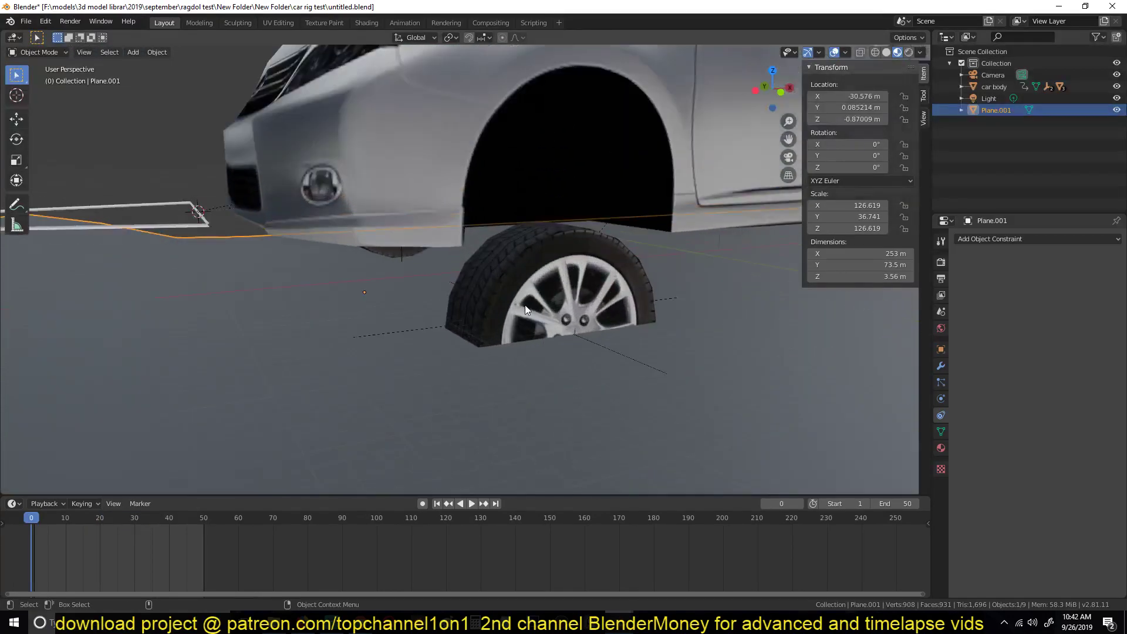
click(624, 357)
scroll(555, 295, down, 2)
middle_drag(506, 291, 492, 312)
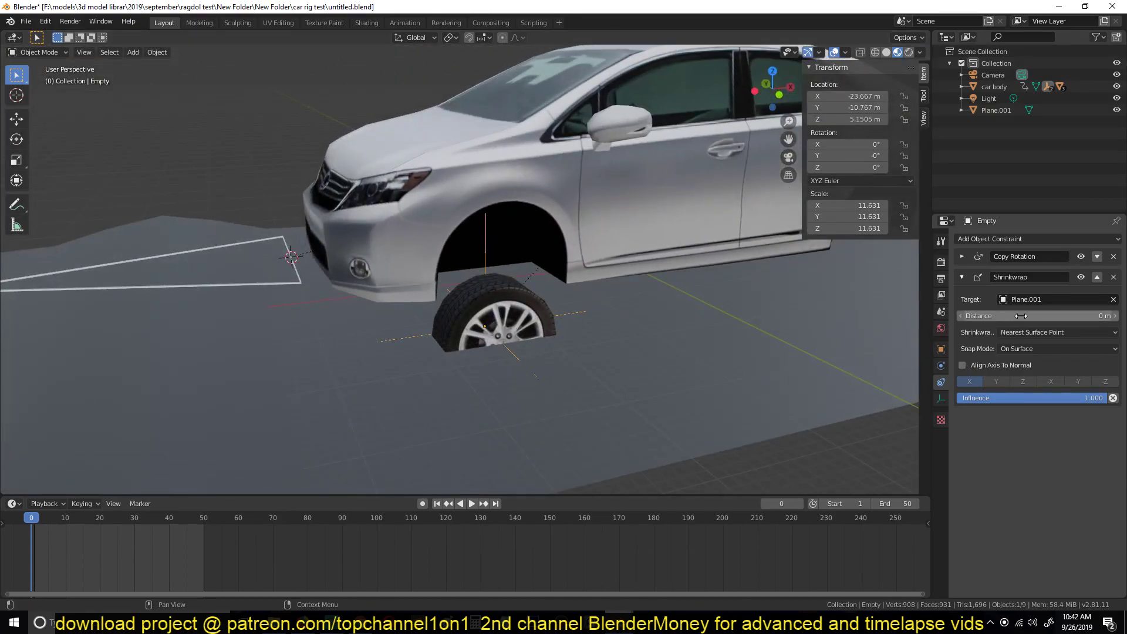
mouse_move(1038, 316)
mouse_down()
mouse_move(1086, 316)
mouse_move(1038, 315)
mouse_up()
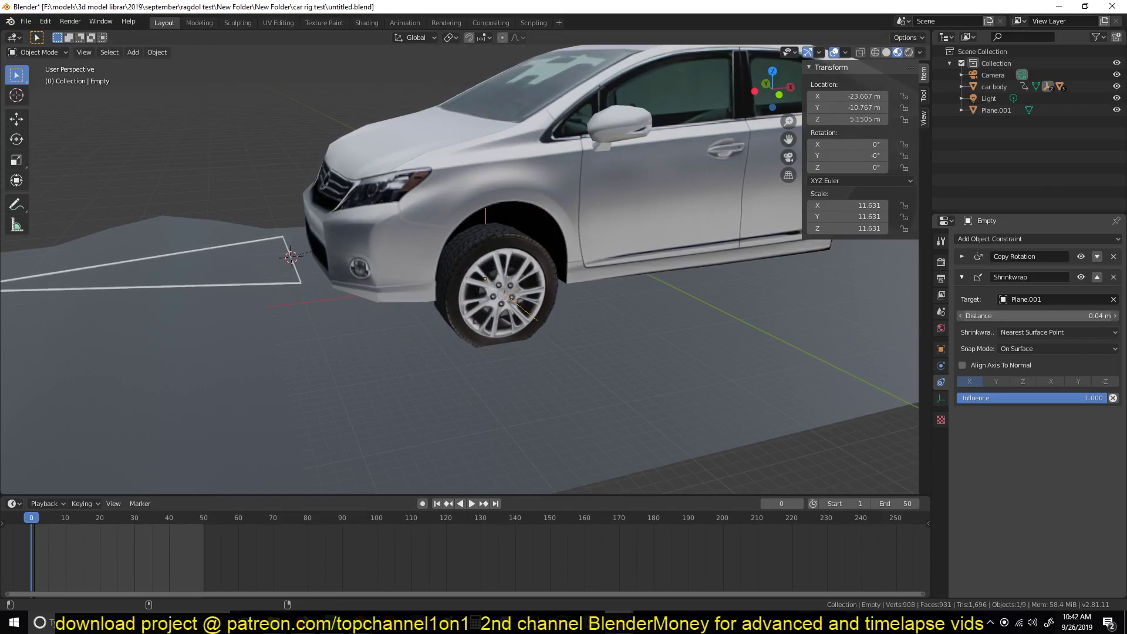
Step: Compare the tire's lower edge with the ground in front wireframe view and refine the Shrinkwrap distance to 0.045 m
key(KP_1)
scroll(420, 324, up, 4)
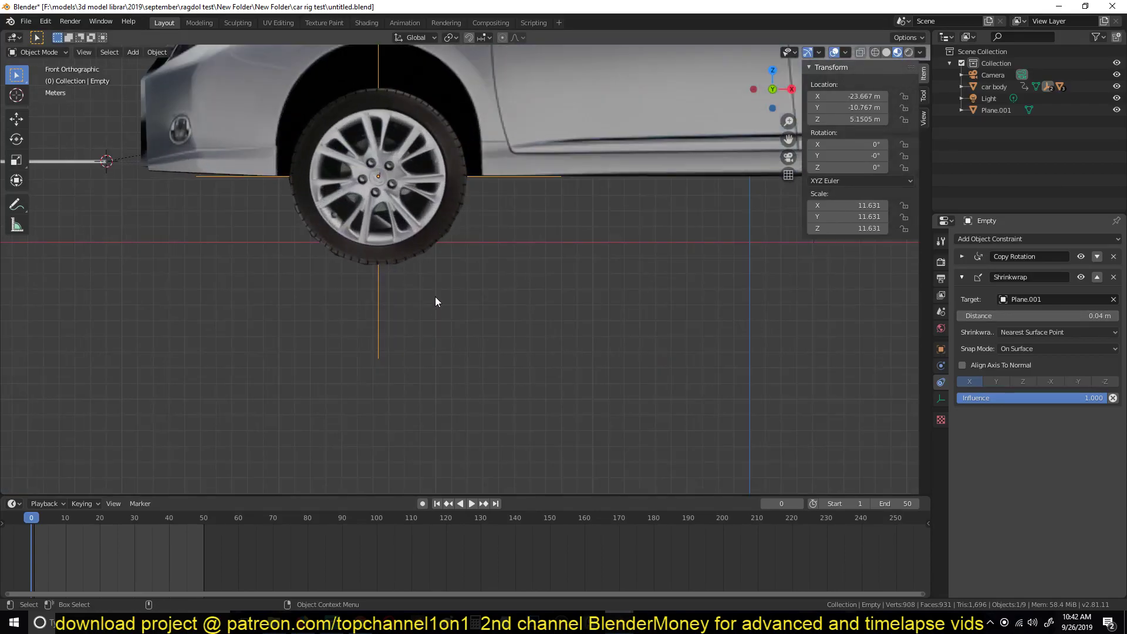
key(z)
click(353, 261)
scroll(353, 265, up, 3)
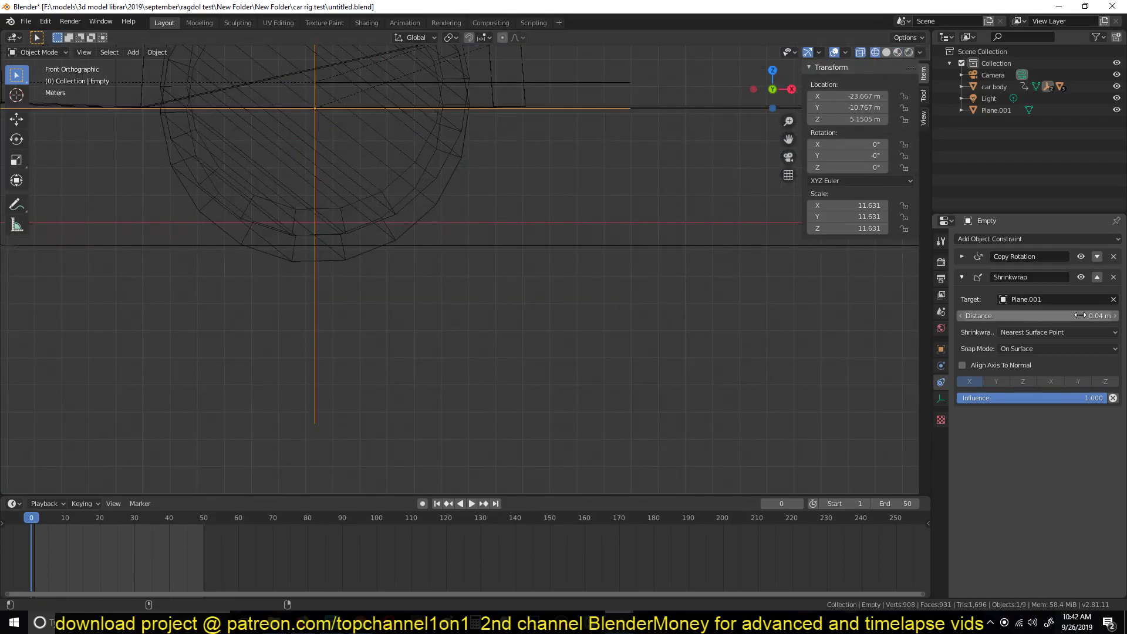
drag(1037, 316, 1036, 316)
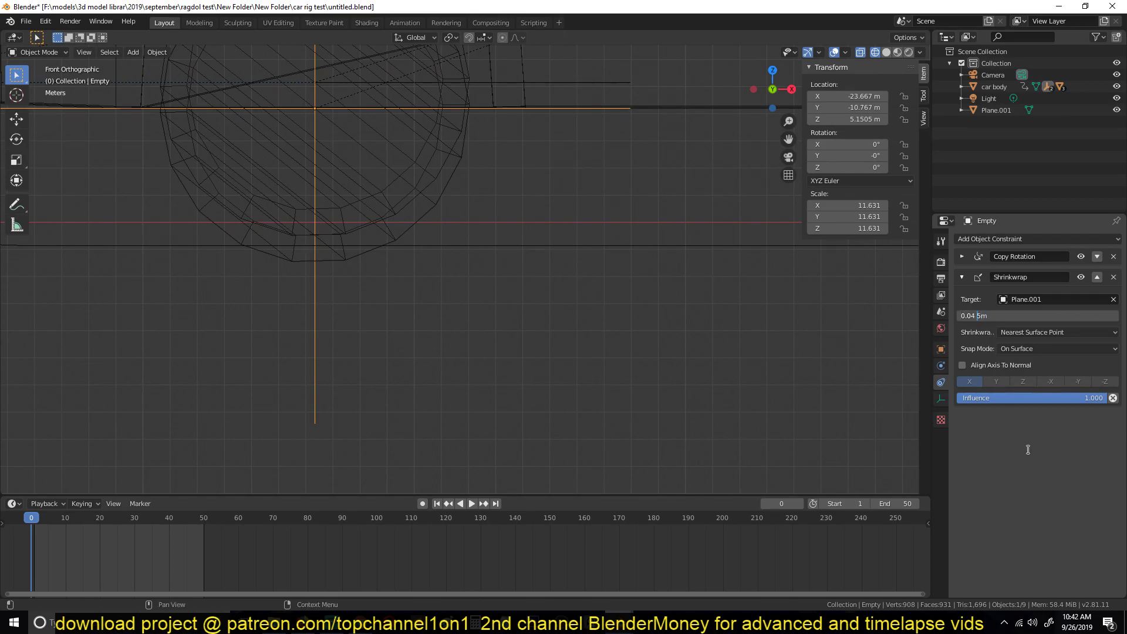
key(Return)
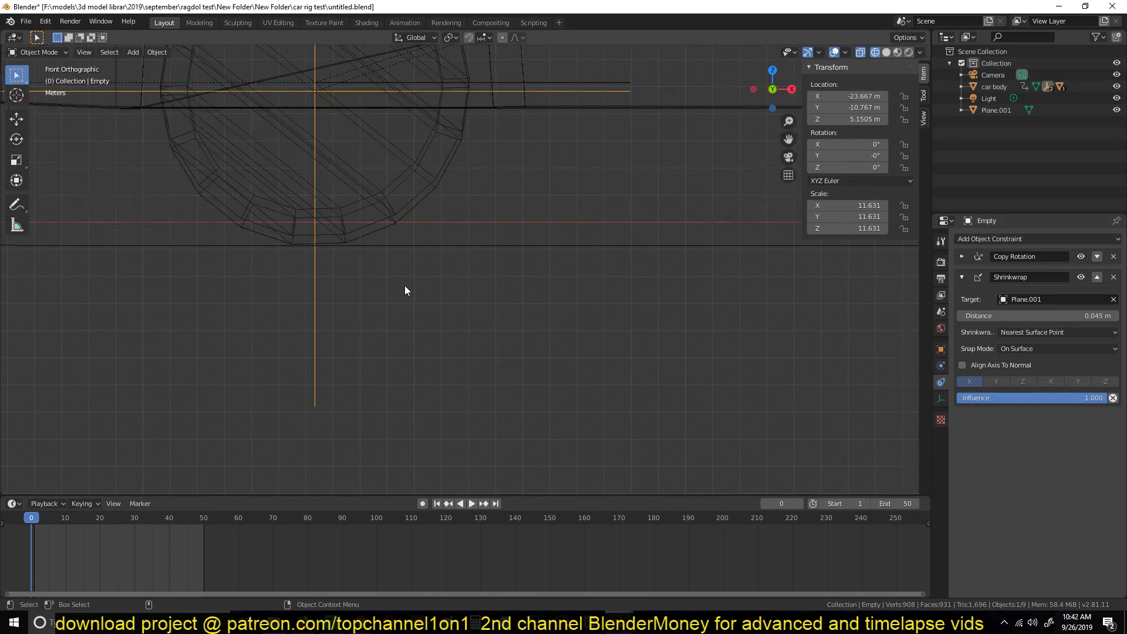
Step: Switch back to Material Preview shading and play the animation to check the tire's contact with the bumpy ground
scroll(502, 288, down, 3)
click(518, 283)
middle_drag(518, 283, 527, 237)
key(space)
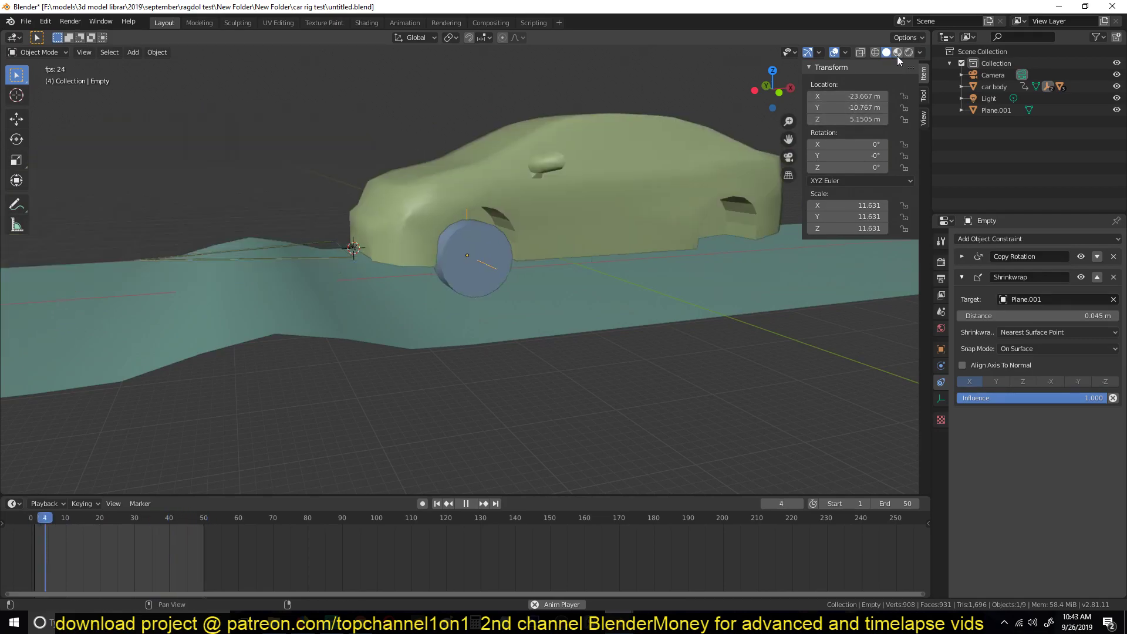
click(896, 52)
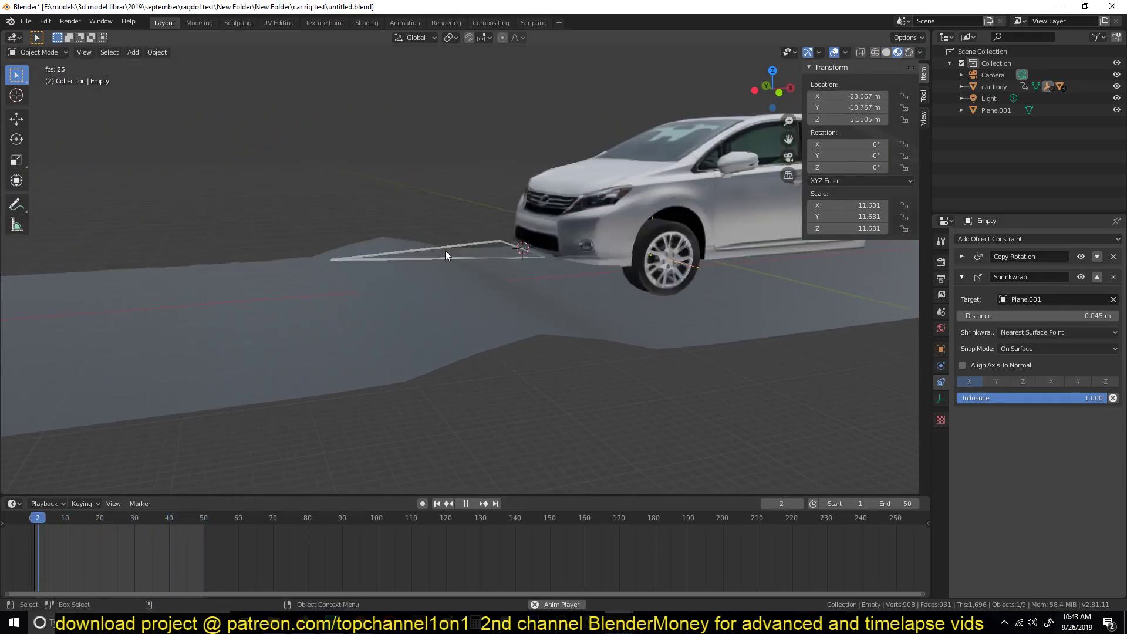
middle_drag(440, 251, 642, 262)
key(Escape)
shift+middle_drag(457, 259, 494, 308)
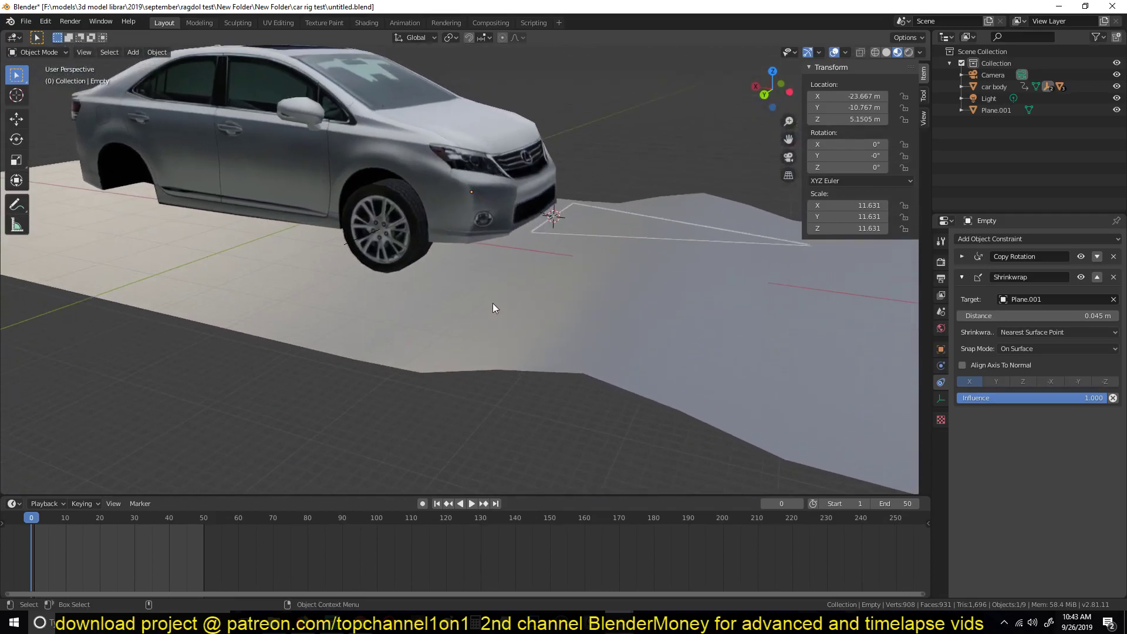
click(357, 239)
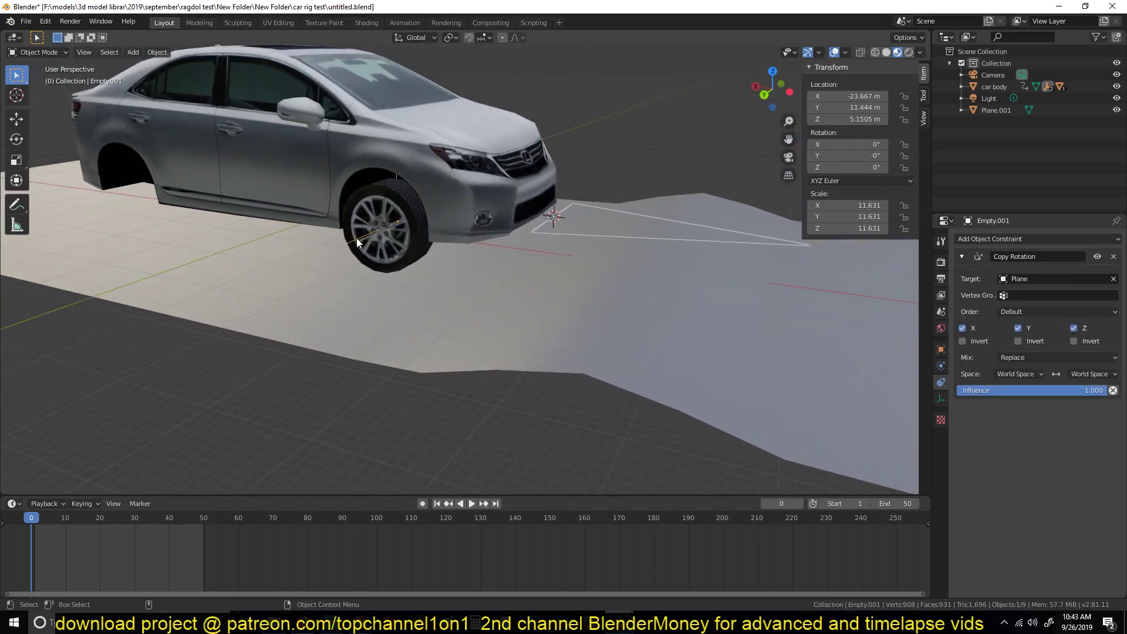
click(156, 53)
middle_drag(527, 229, 301, 214)
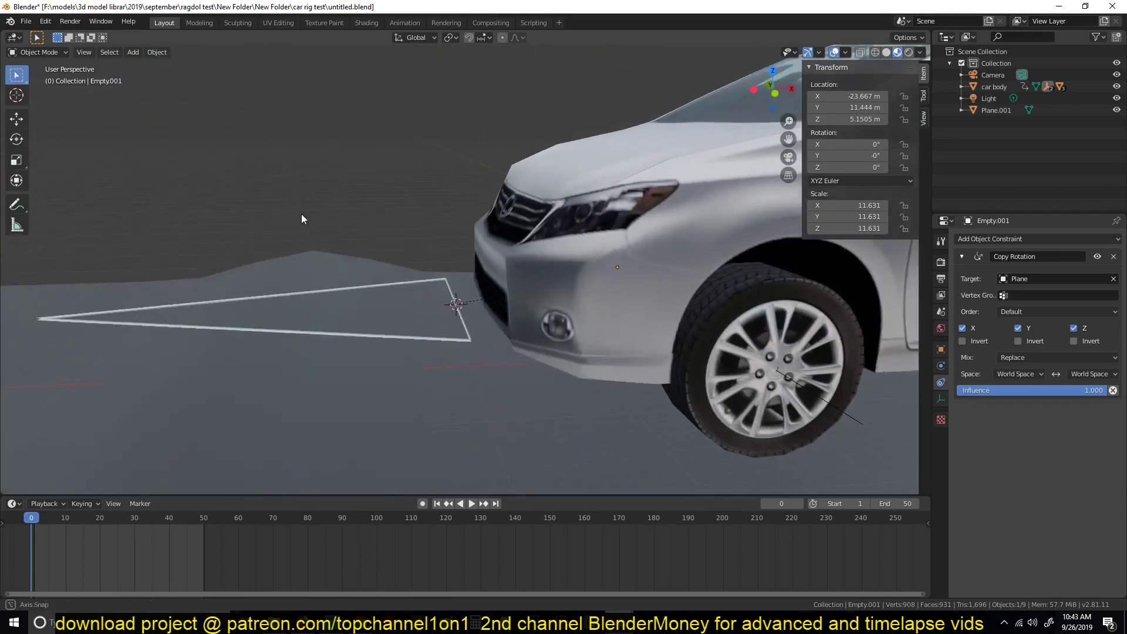
shift+click(842, 412)
middle_drag(842, 412, 701, 318)
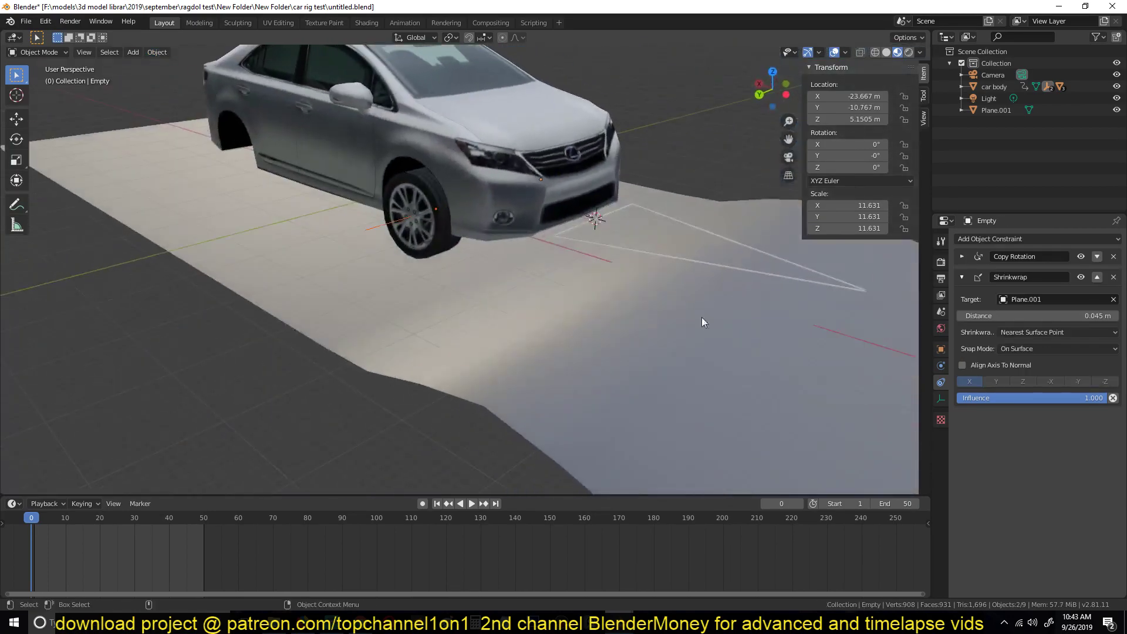
shift+click(387, 228)
click(155, 53)
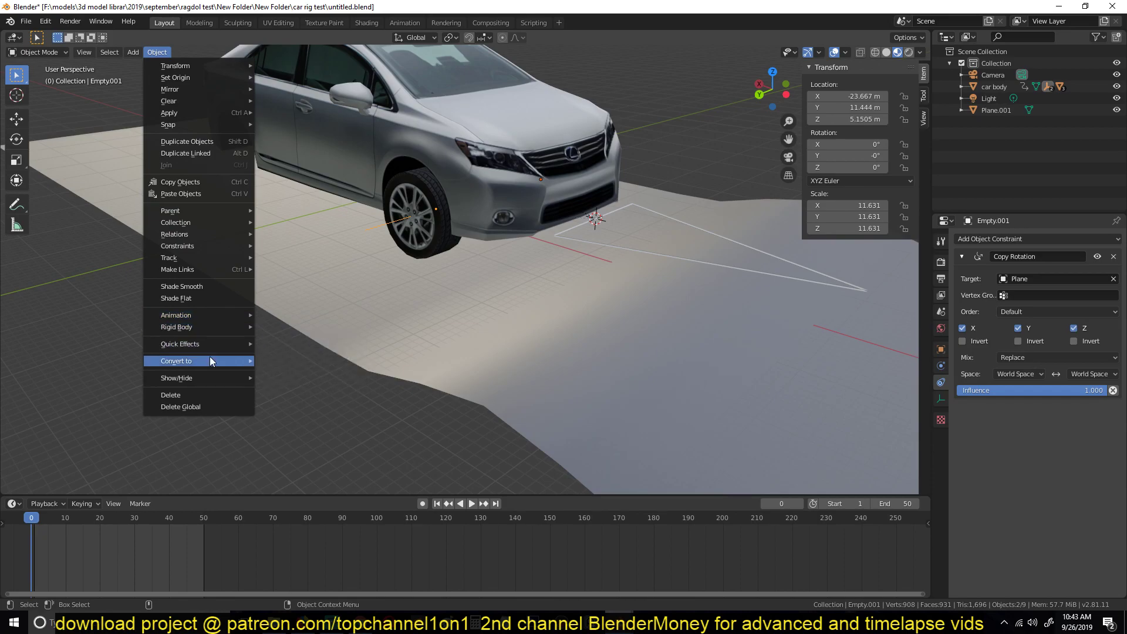
mouse_move(211, 361)
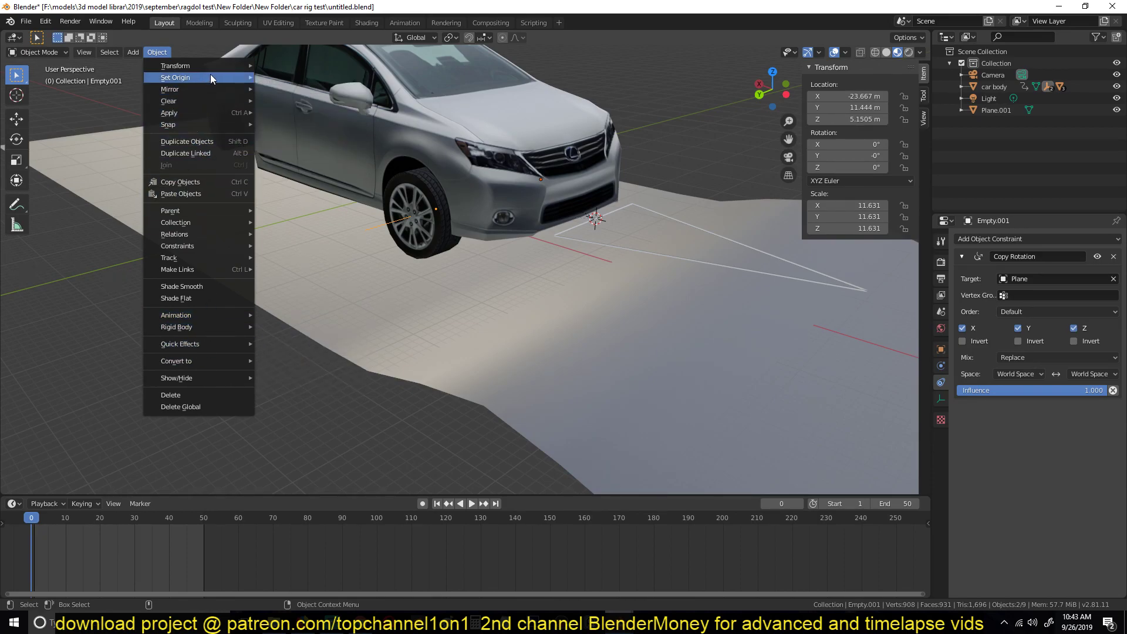
mouse_move(205, 113)
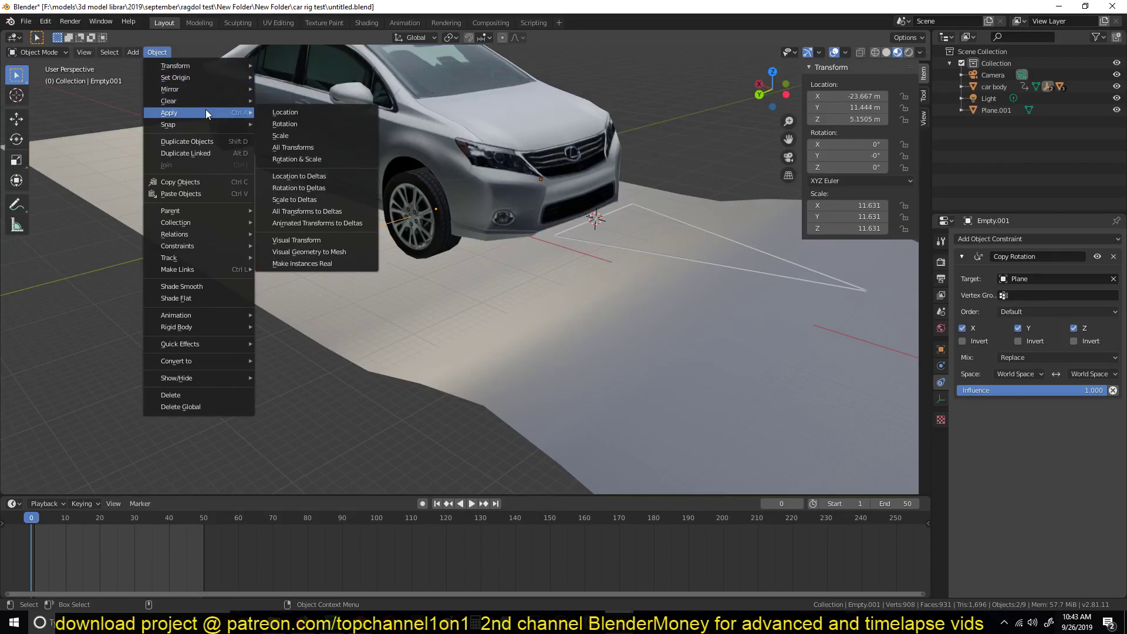
Step: Add a Shrinkwrap constraint to the opposite front tire's empty, targeting the ground plane with a distance of 0.045 m
shift+middle_drag(411, 277, 359, 335)
scroll(355, 301, up, 3)
click(263, 277)
click(261, 274)
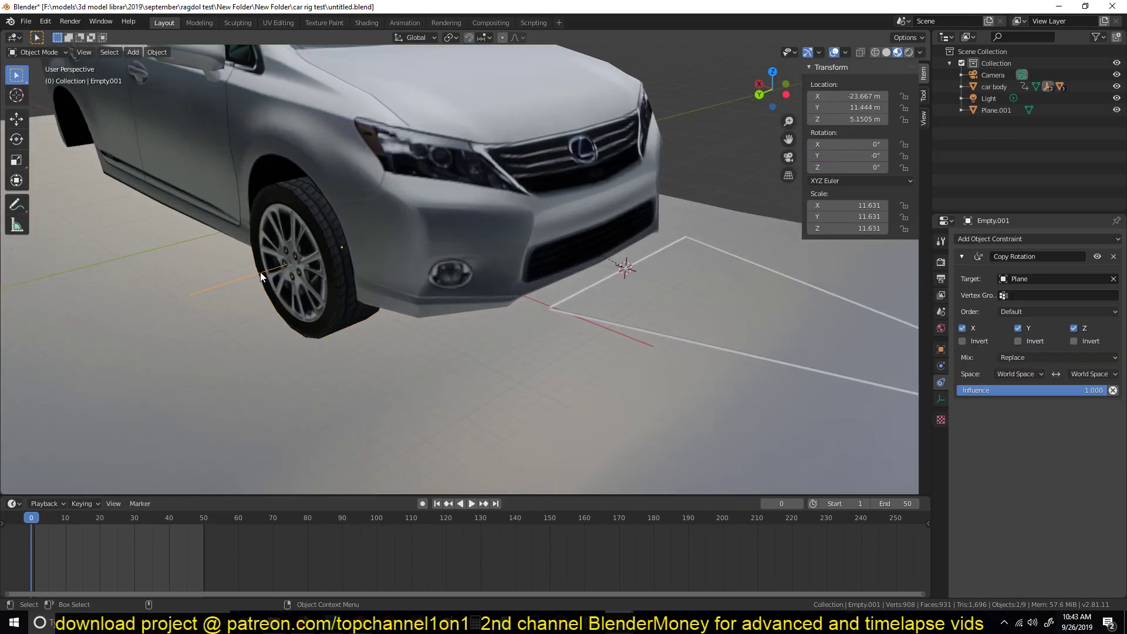
click(1009, 239)
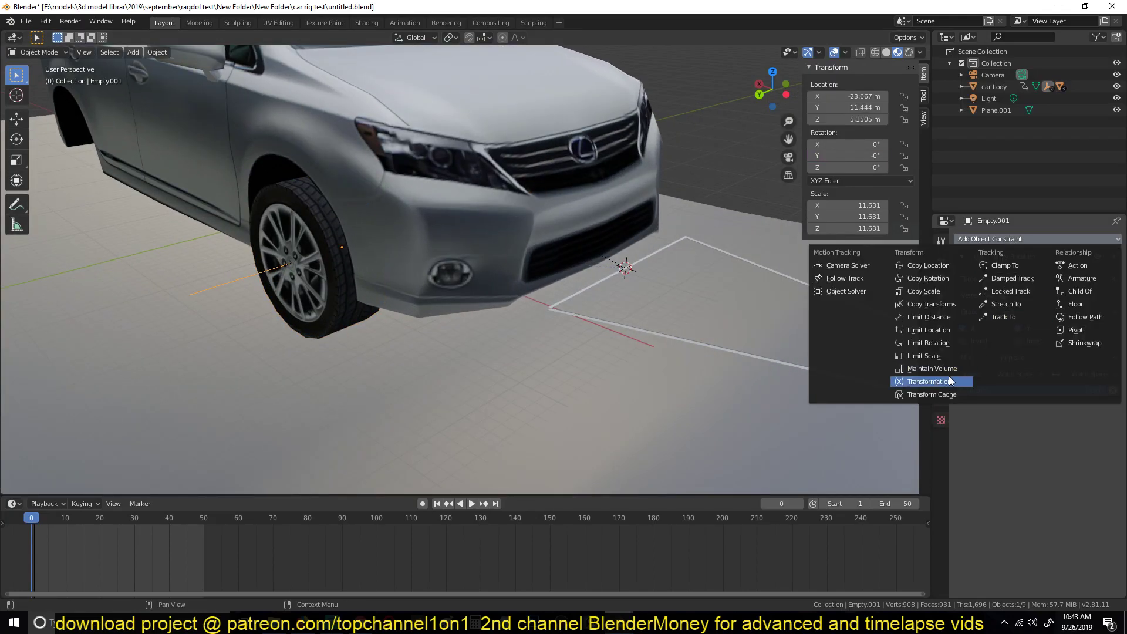
click(1078, 343)
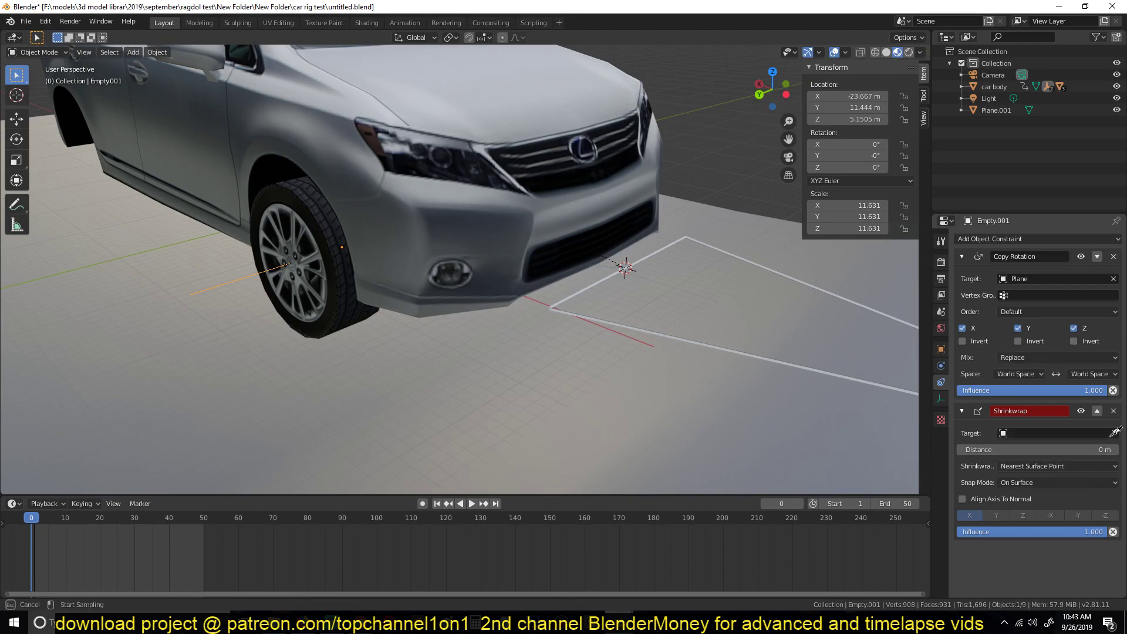
click(626, 358)
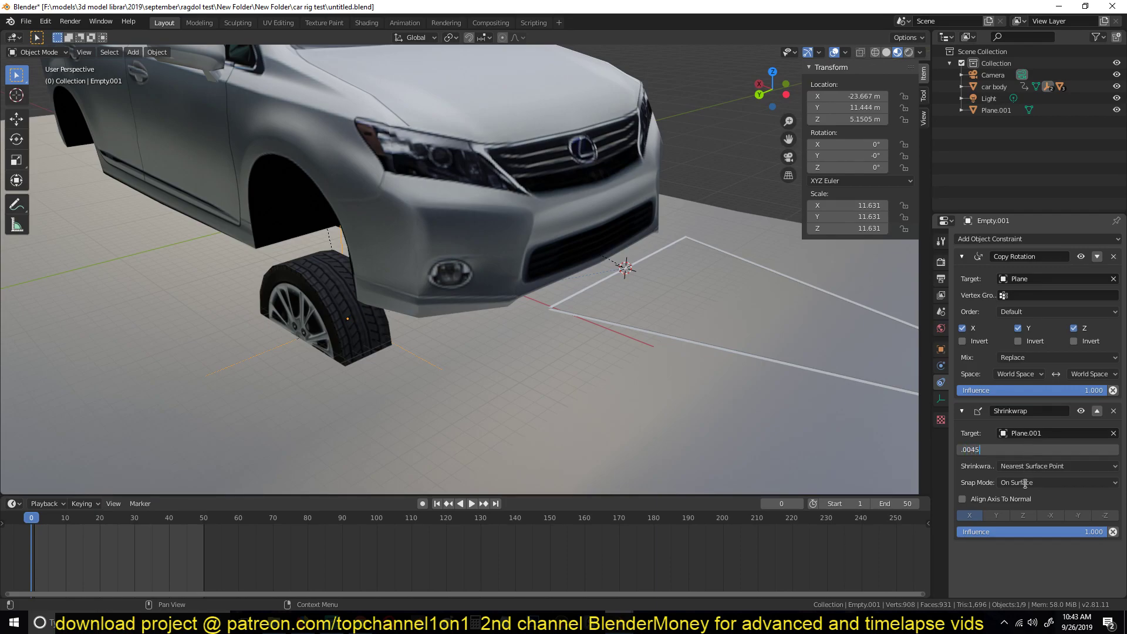
key(Return)
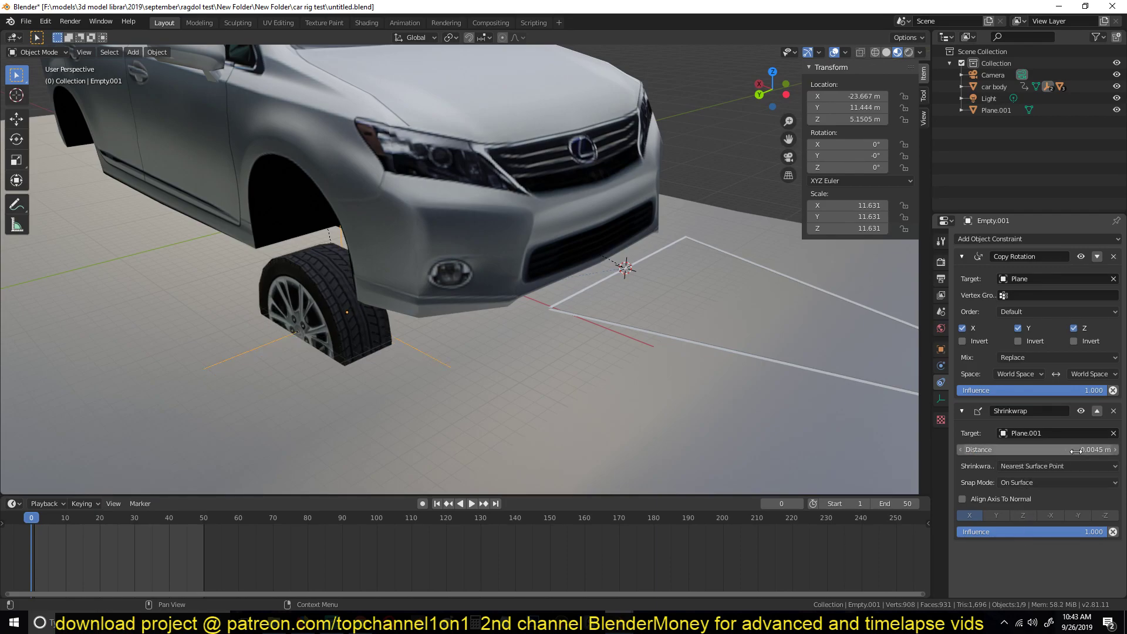
key(Return)
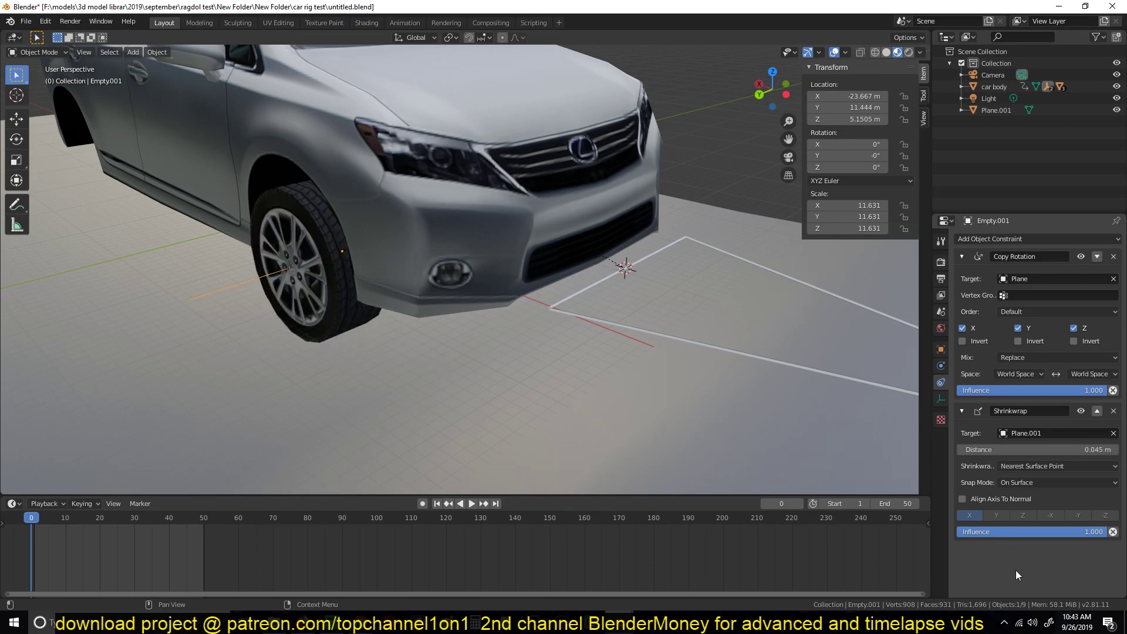
Step: Play the animation to check how the opposite front tire follows the ground
scroll(618, 305, down, 5)
key(space)
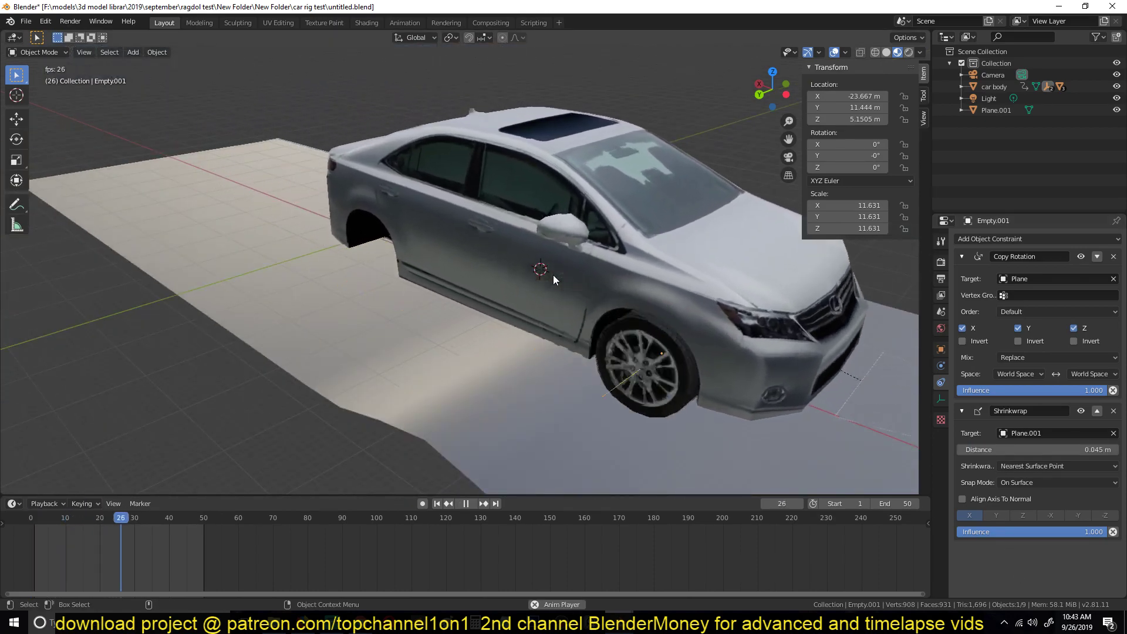
scroll(422, 253, down, 4)
key(Escape)
Step: In front wireframe view, select both front tires with their empties and place linked duplicates about 46 m along X at the rear wheel arches
middle_drag(505, 269, 356, 239)
scroll(517, 291, up, 4)
key(KP_3)
scroll(529, 284, up, 3)
key(KP_1)
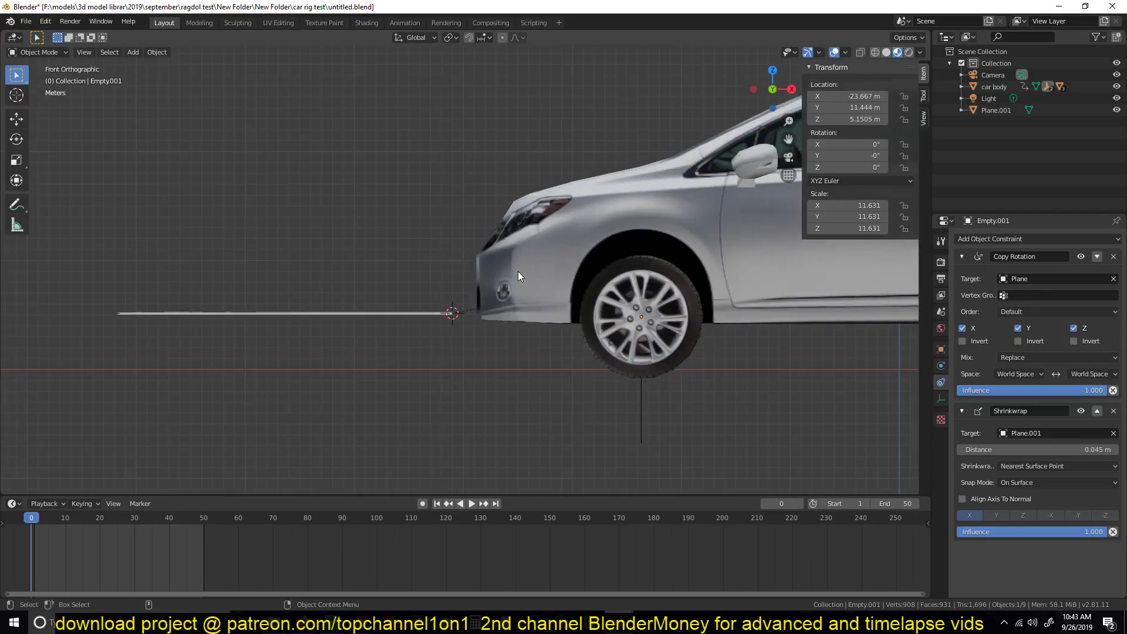
scroll(512, 288, up, 3)
key(shift+z)
drag(469, 327, 611, 334)
scroll(611, 332, down, 4)
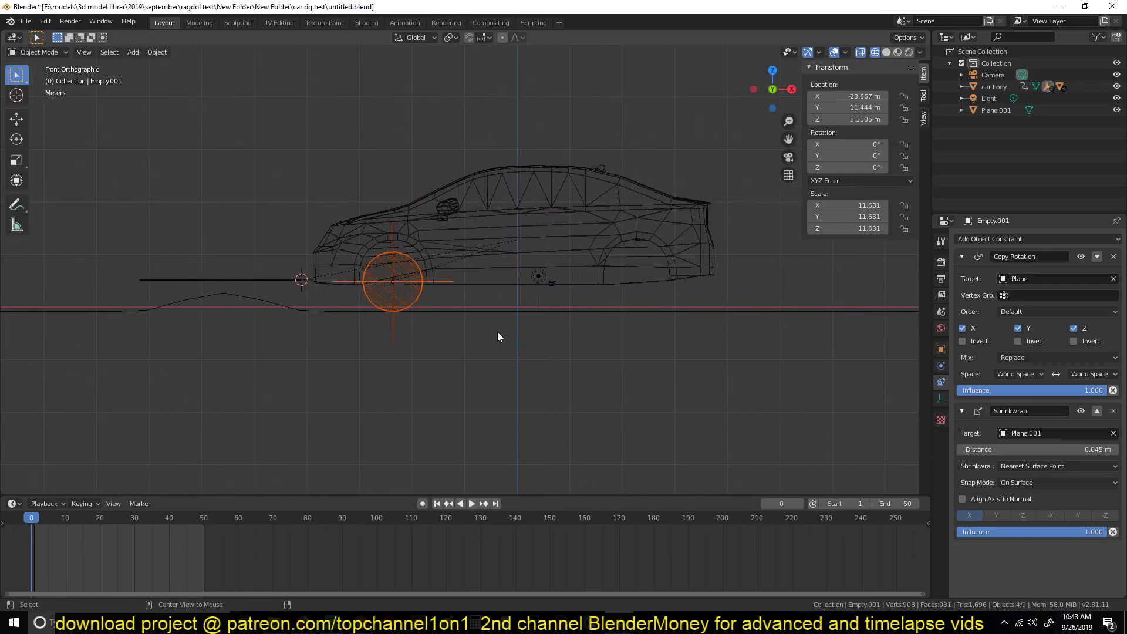
key(shift+d)
key(x)
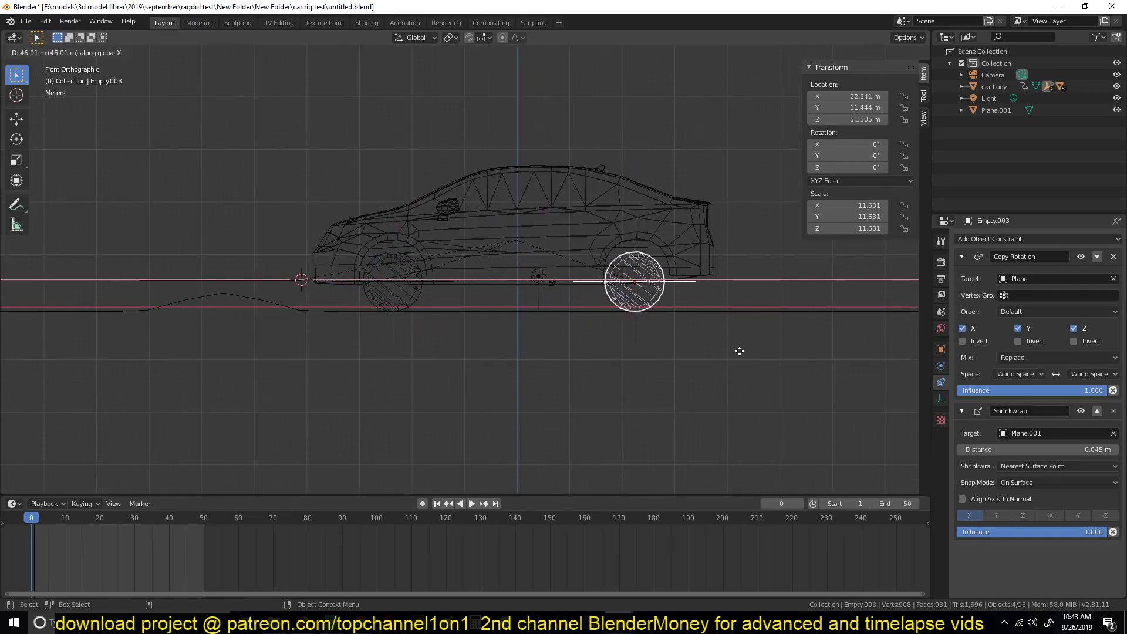
click(740, 350)
Step: Return to Material Preview shading and play the animation to check how the rear tires follow the ground
key(shift+z)
middle_drag(611, 322, 630, 340)
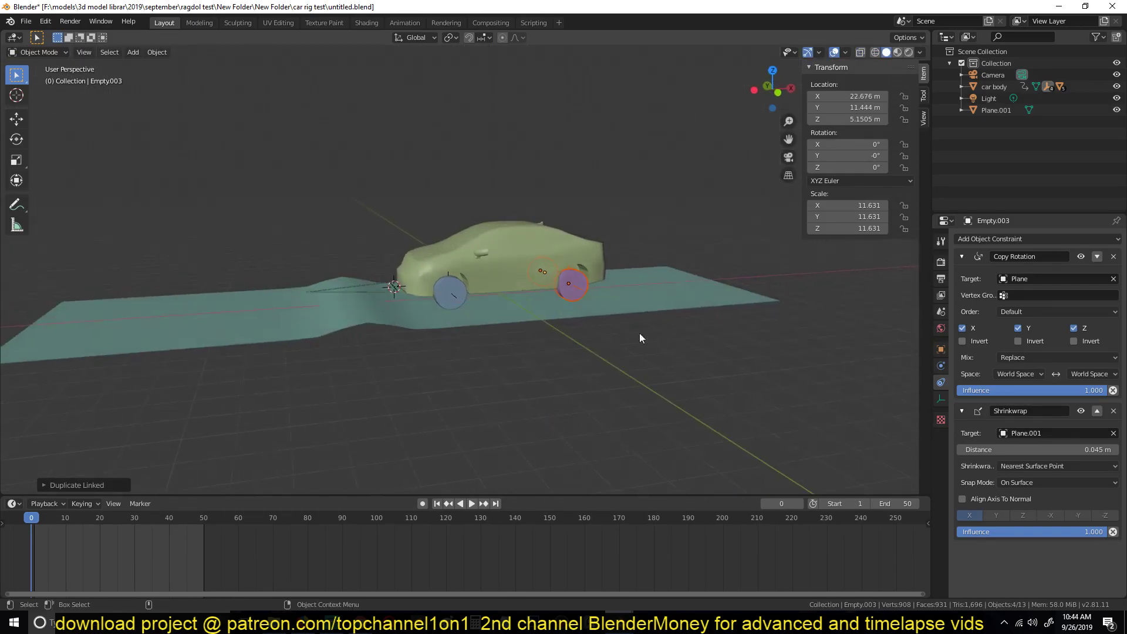
click(898, 53)
middle_drag(652, 202, 611, 202)
scroll(610, 203, up, 3)
scroll(543, 265, down, 1)
scroll(544, 265, down, 2)
key(space)
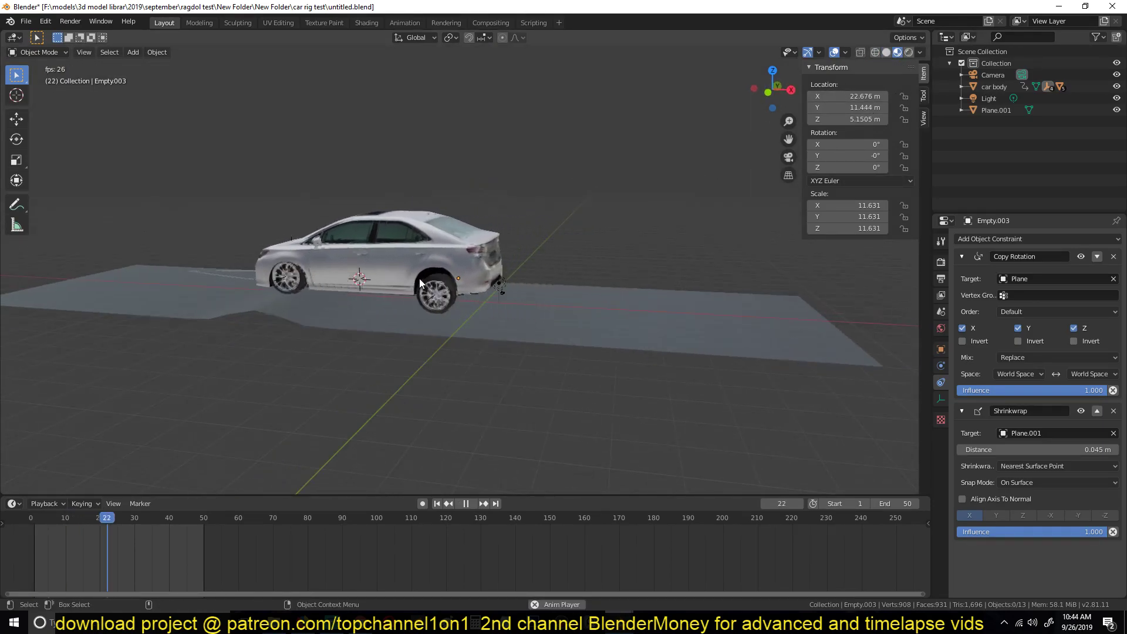
Step: Try to move the car body along X to about -115.92 m at frame 42 and play the animation from frame 0
middle_drag(419, 278, 566, 291)
key(Escape)
click(565, 291)
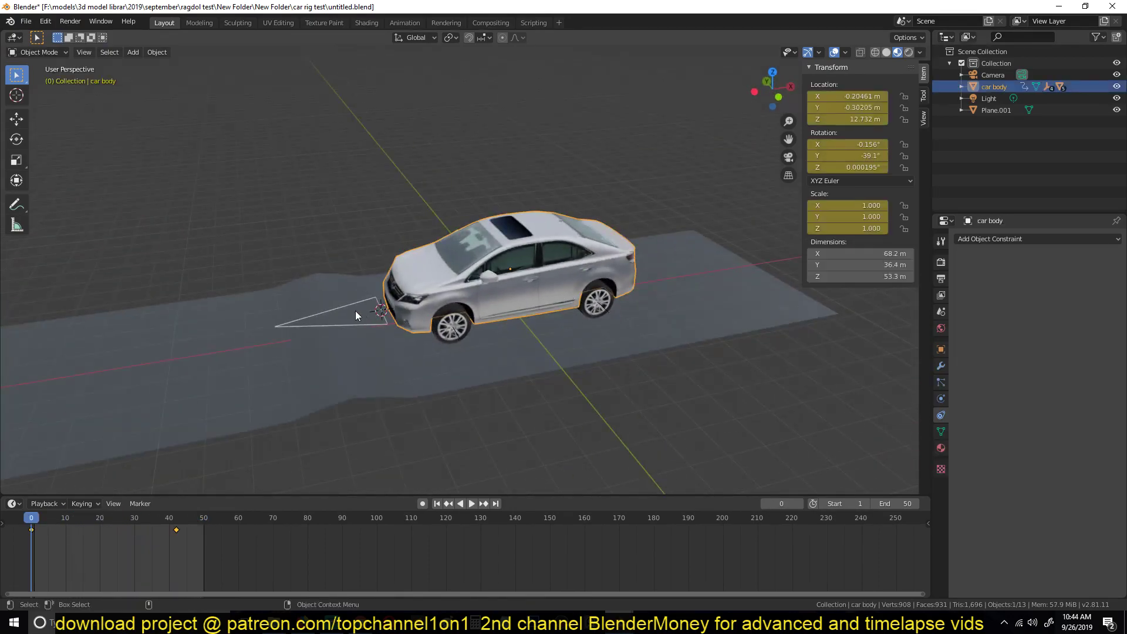
middle_drag(410, 308, 231, 474)
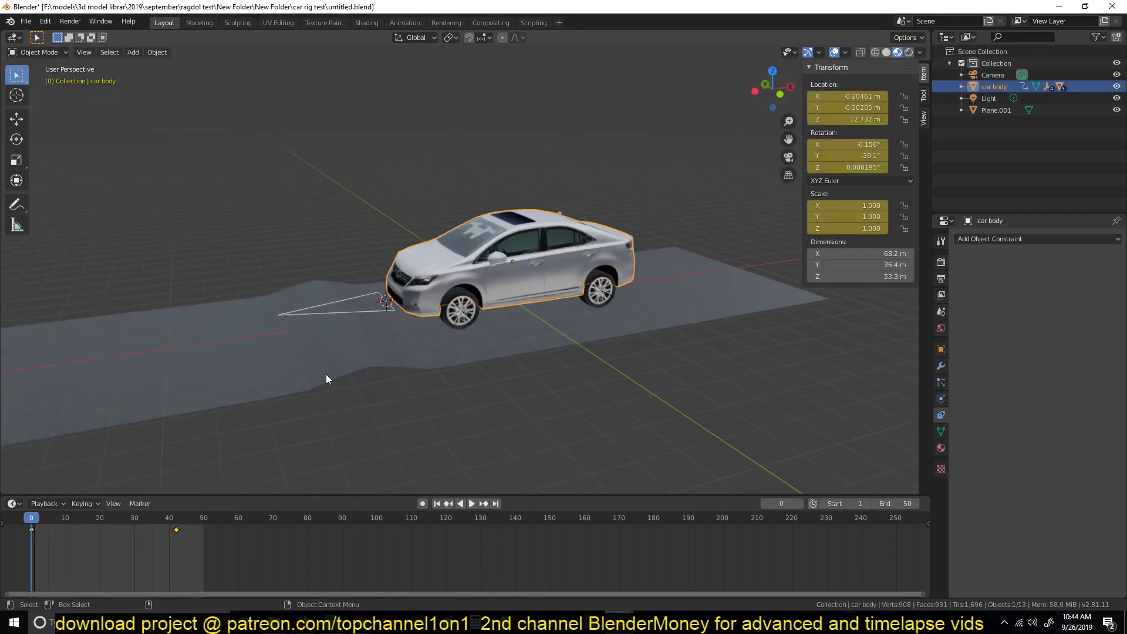
key(Up)
key(g)
key(x)
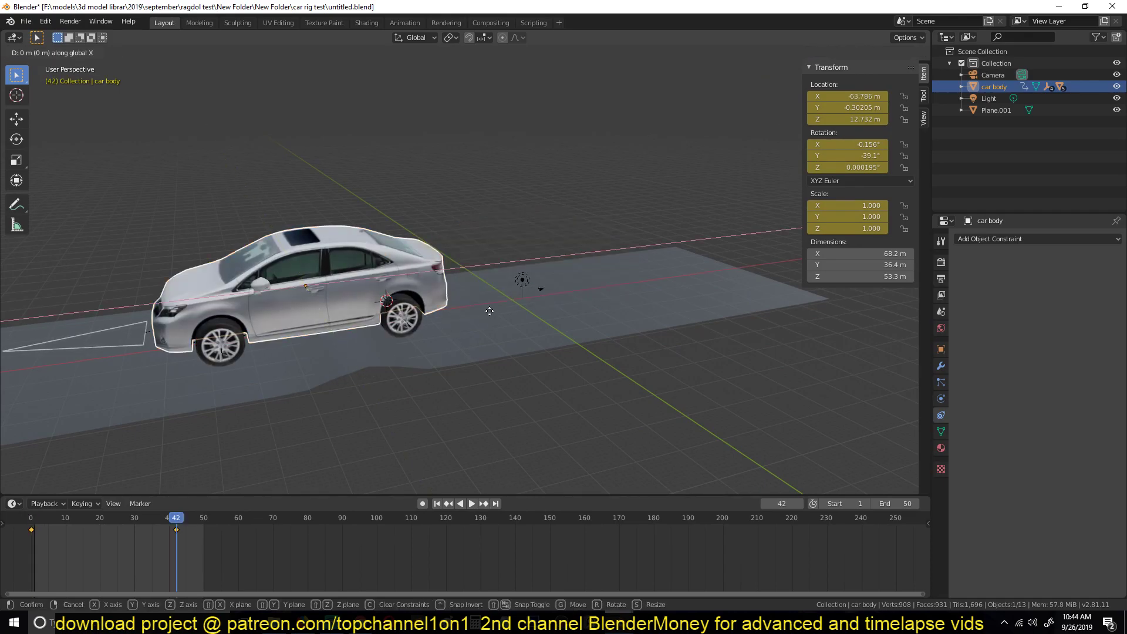
click(271, 324)
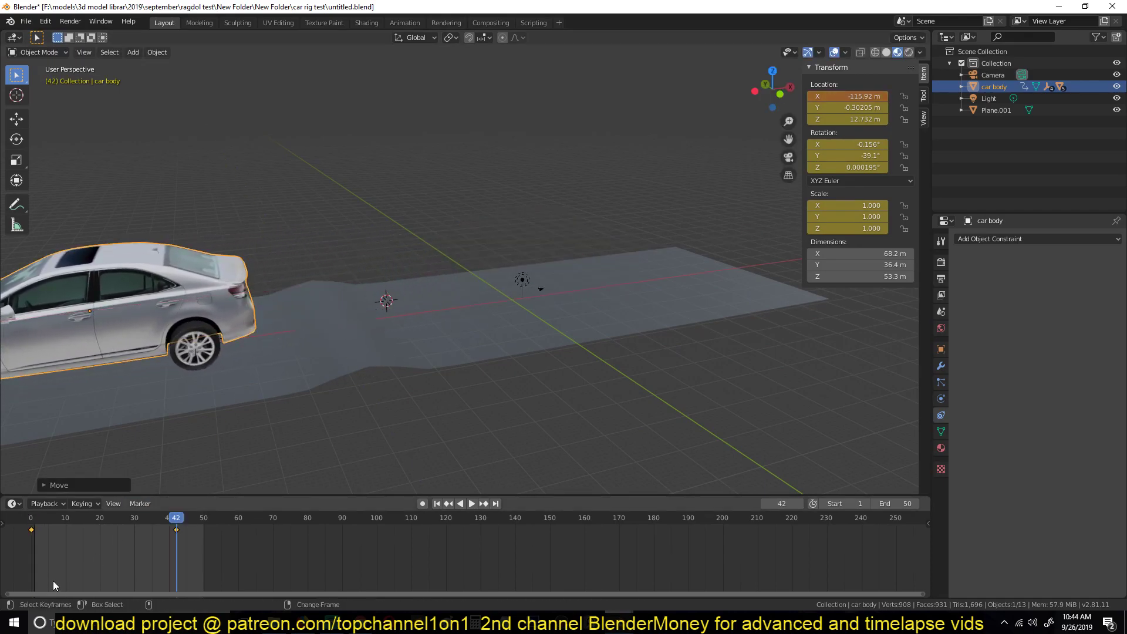
click(31, 518)
key(space)
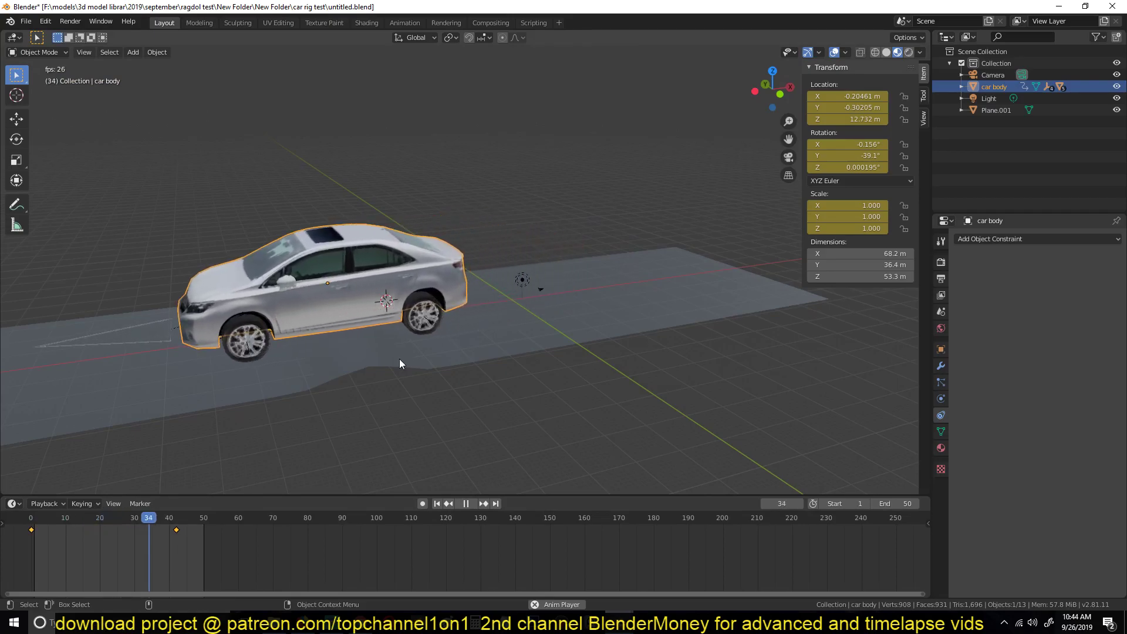
key(Escape)
Step: Turn on auto keying, move the car body along X to about -100.77 m at frame 42, and play the animation from frame 0
key(Up)
click(422, 503)
key(g)
key(x)
click(208, 325)
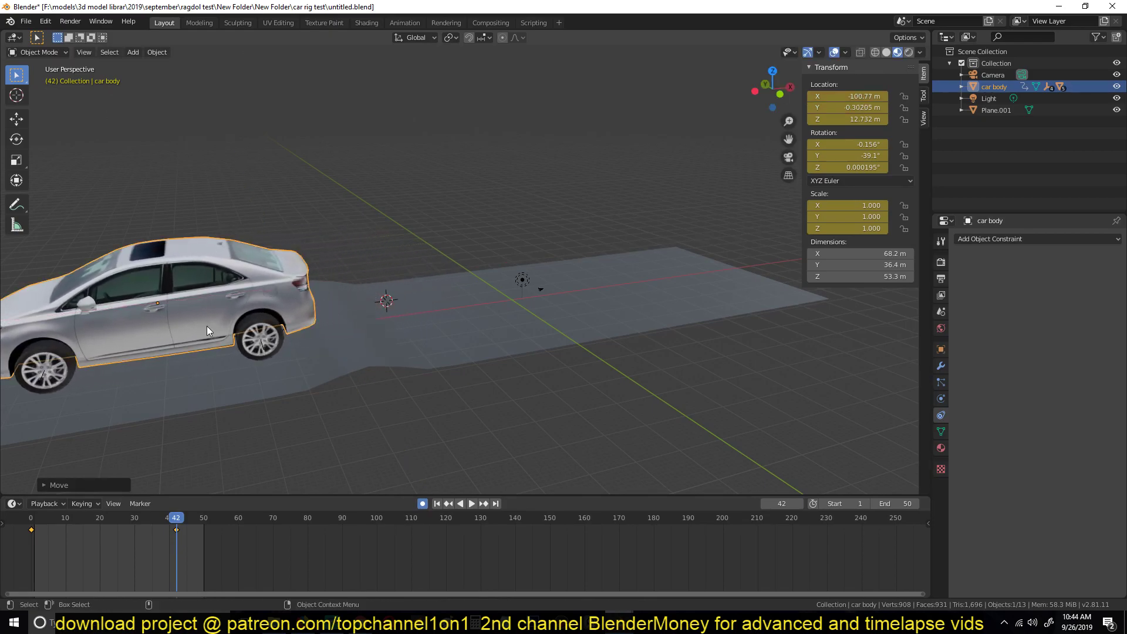
click(30, 519)
key(space)
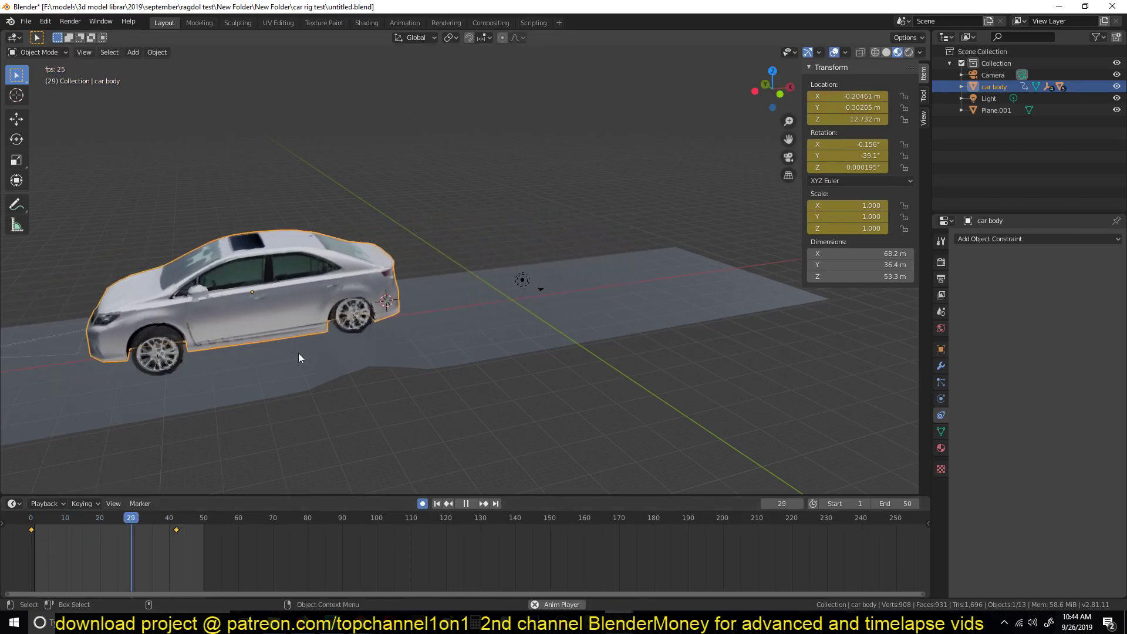
key(alt+a)
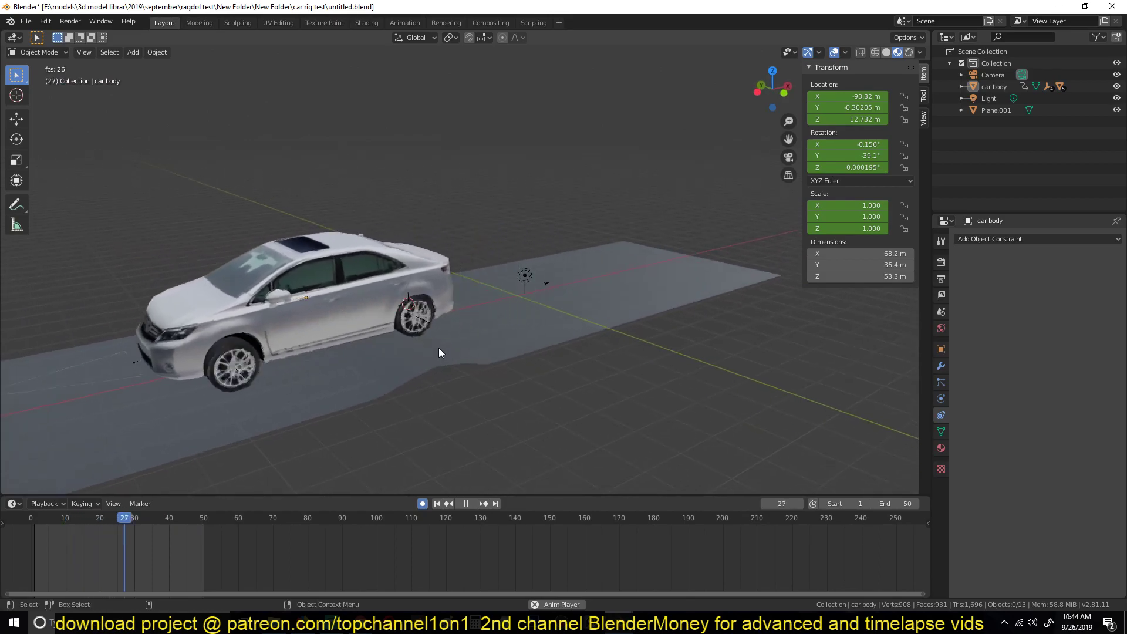
key(Escape)
Step: Test-rotate the triangular steering controller about Z at frame 0 to check which tires turn, and cancel the rotation
click(402, 318)
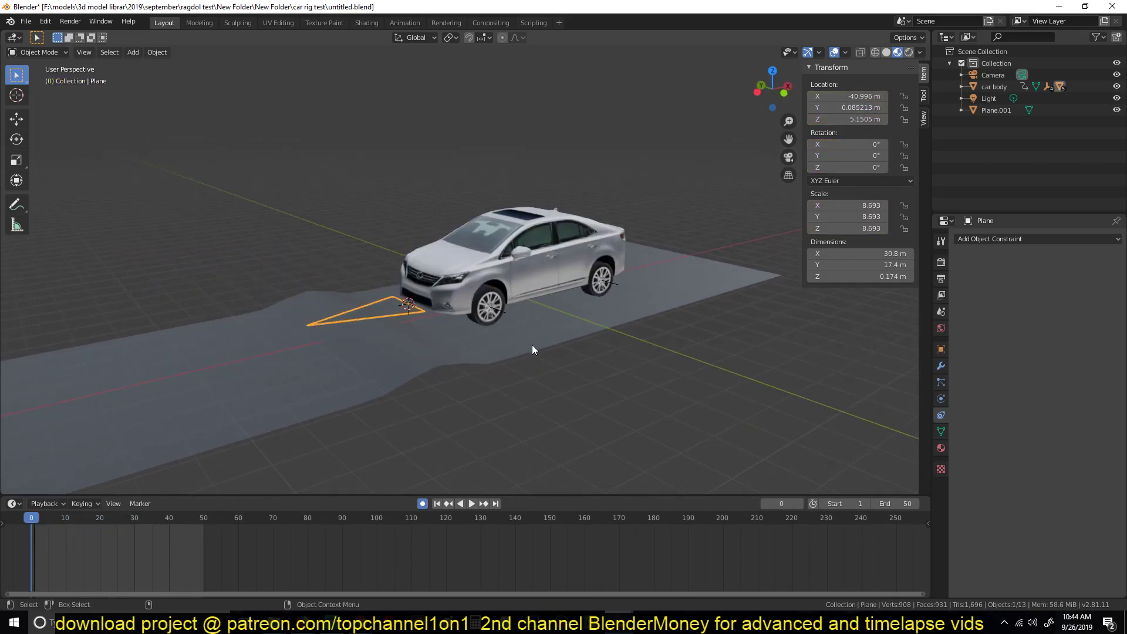
key(r)
key(z)
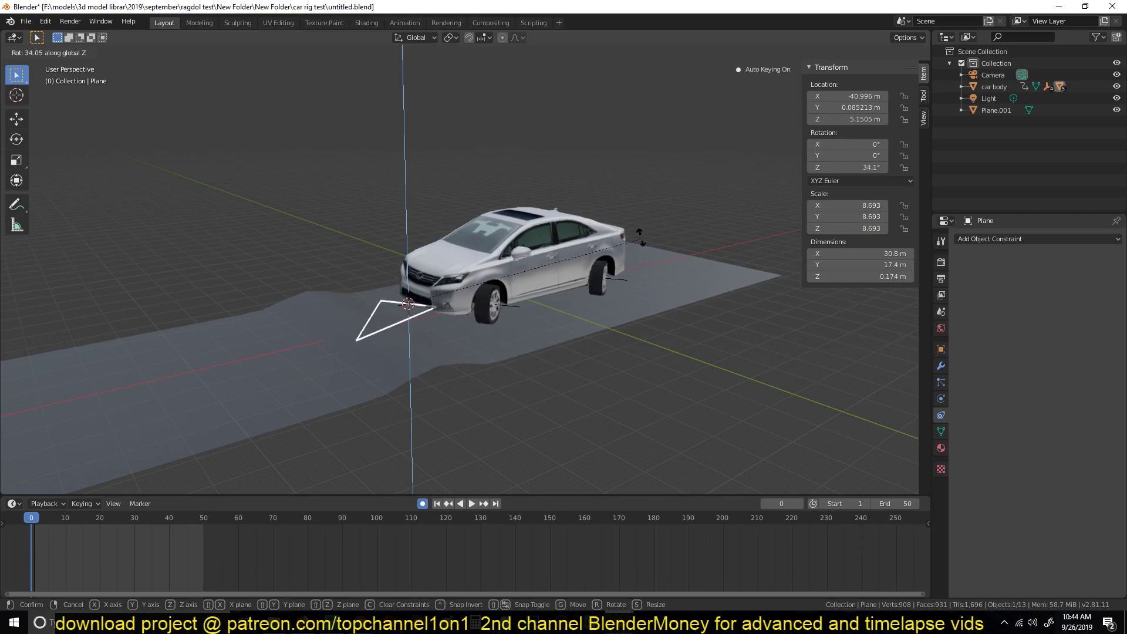
key(Escape)
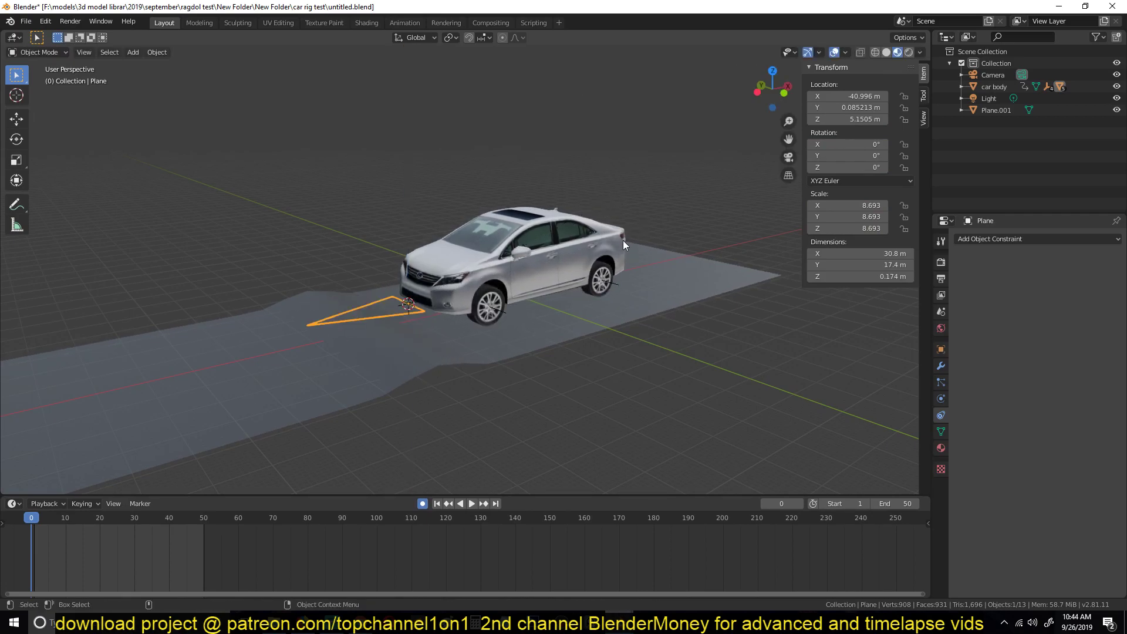
Step: Remove the Copy Rotation constraint from both rear wheel empties, keeping their Shrinkwrap constraints
click(612, 284)
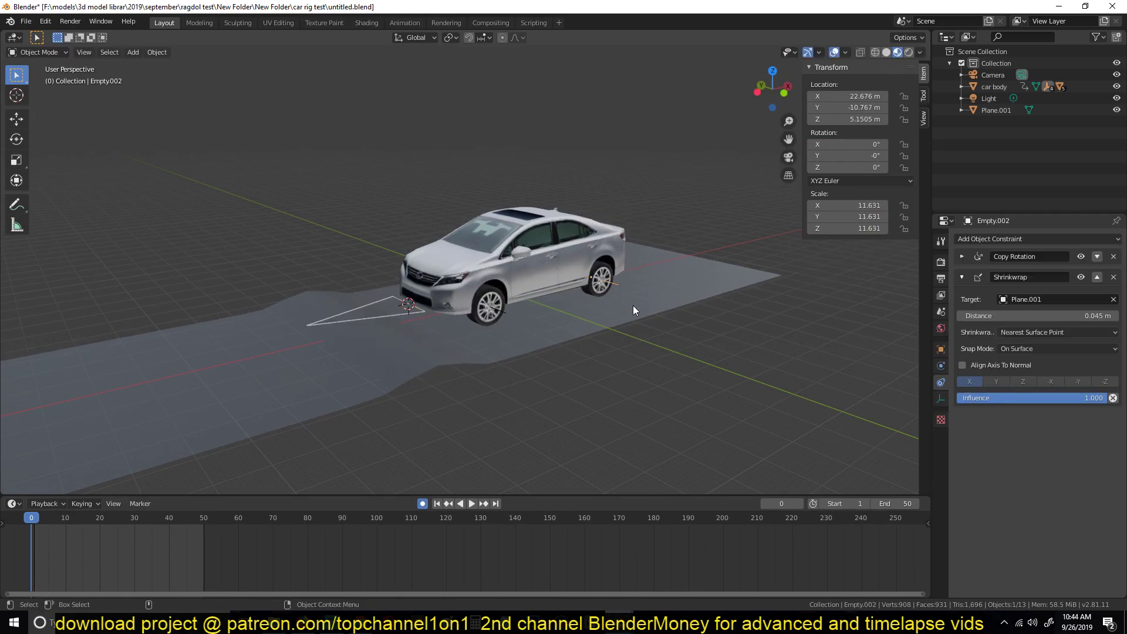
click(1113, 257)
middle_drag(851, 258, 368, 275)
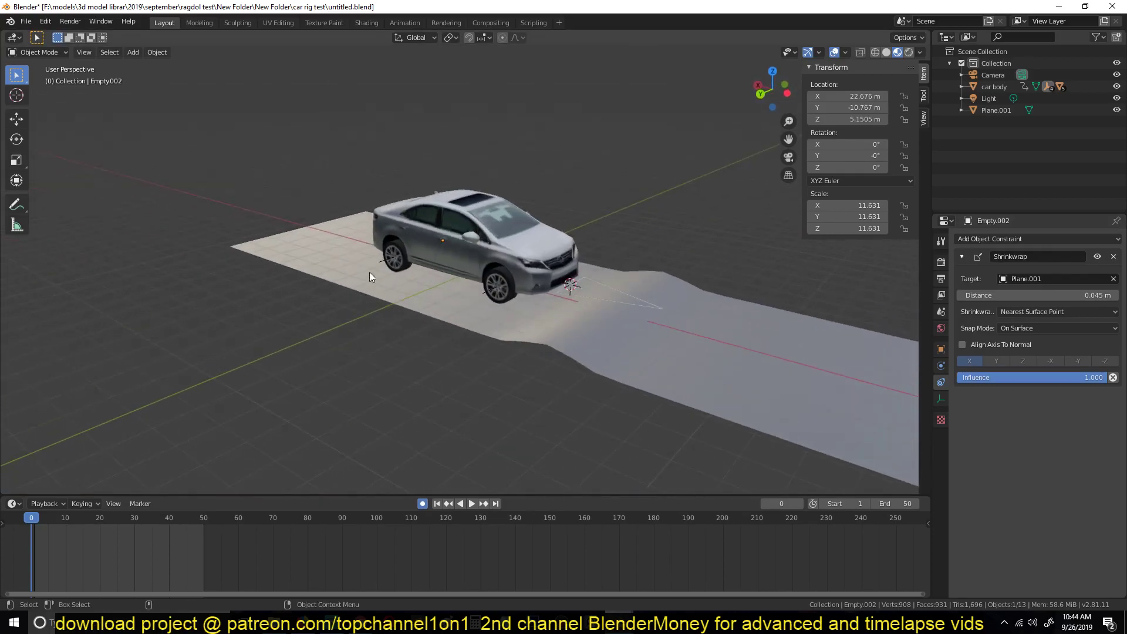
click(382, 260)
click(1113, 257)
Step: Advance the animation to frame 15 and test-rotate the steering controller about Z to check the front and rear tires
middle_drag(850, 255, 610, 256)
key(space)
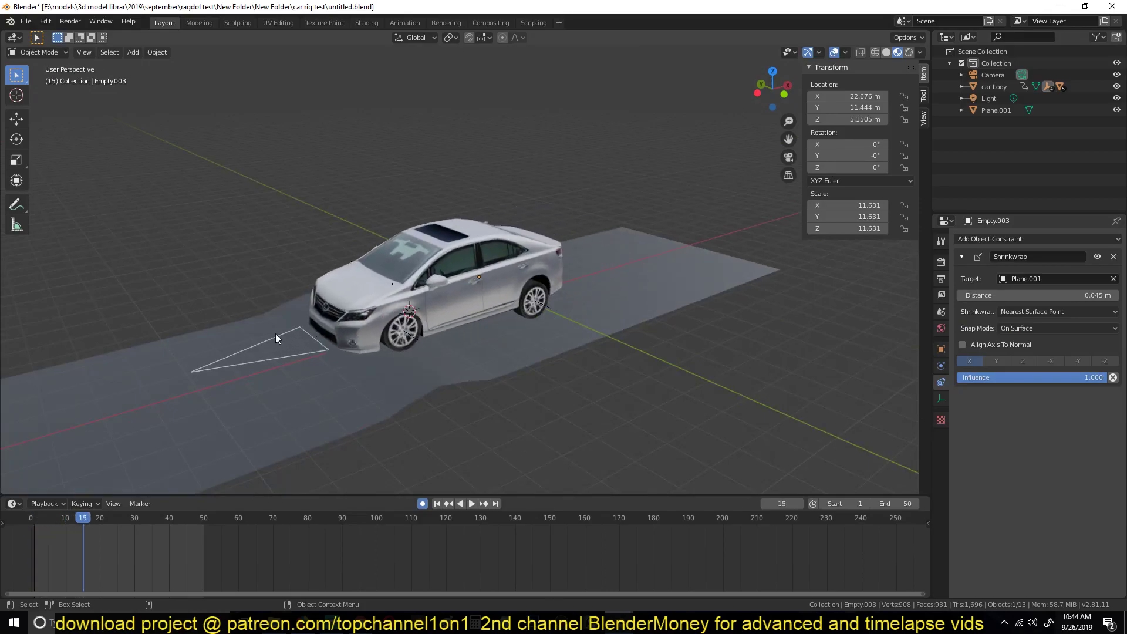
click(275, 333)
key(r)
key(z)
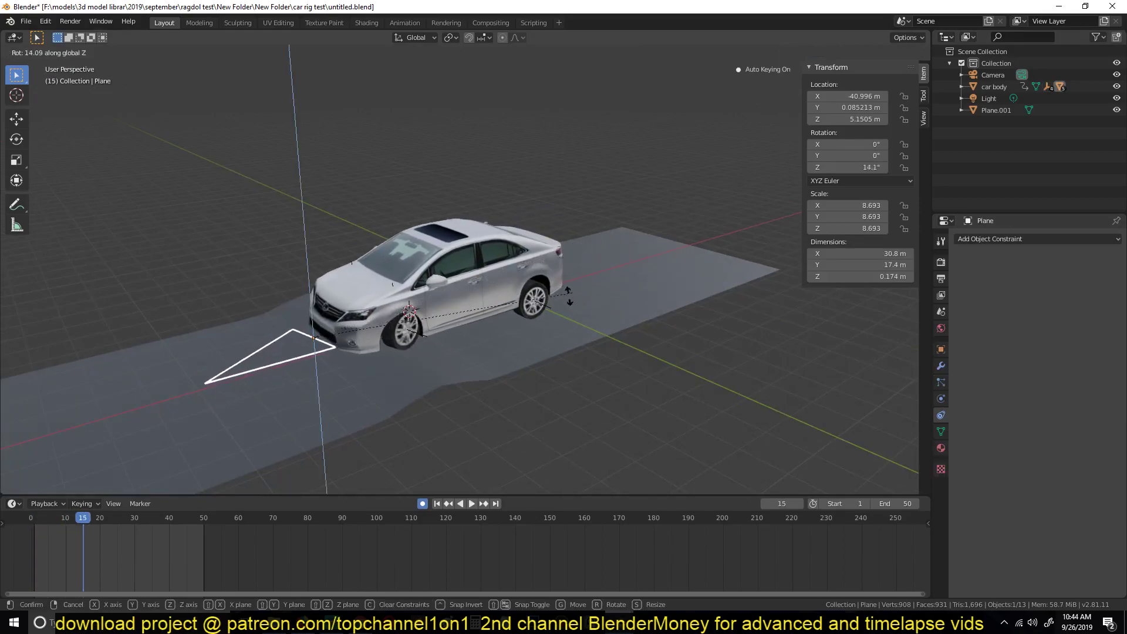
right_click(446, 278)
Step: Test a free rotation of the steering controller, cancel it, and lock the controller's X and Y rotation
middle_drag(476, 270, 470, 330)
key(r)
key(r)
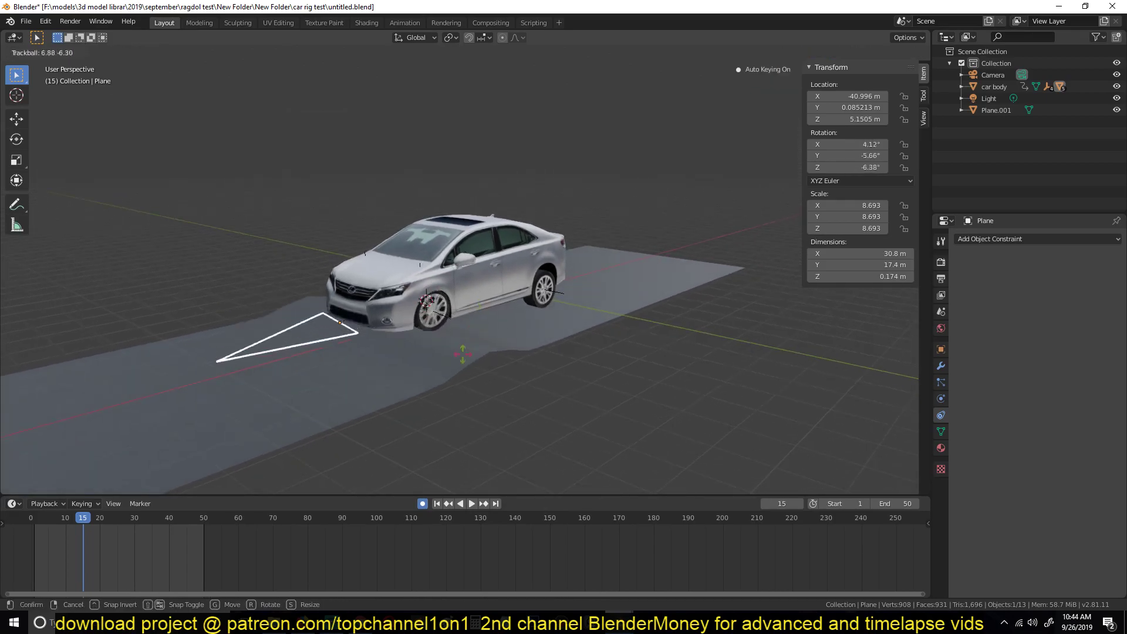
click(425, 377)
key(r)
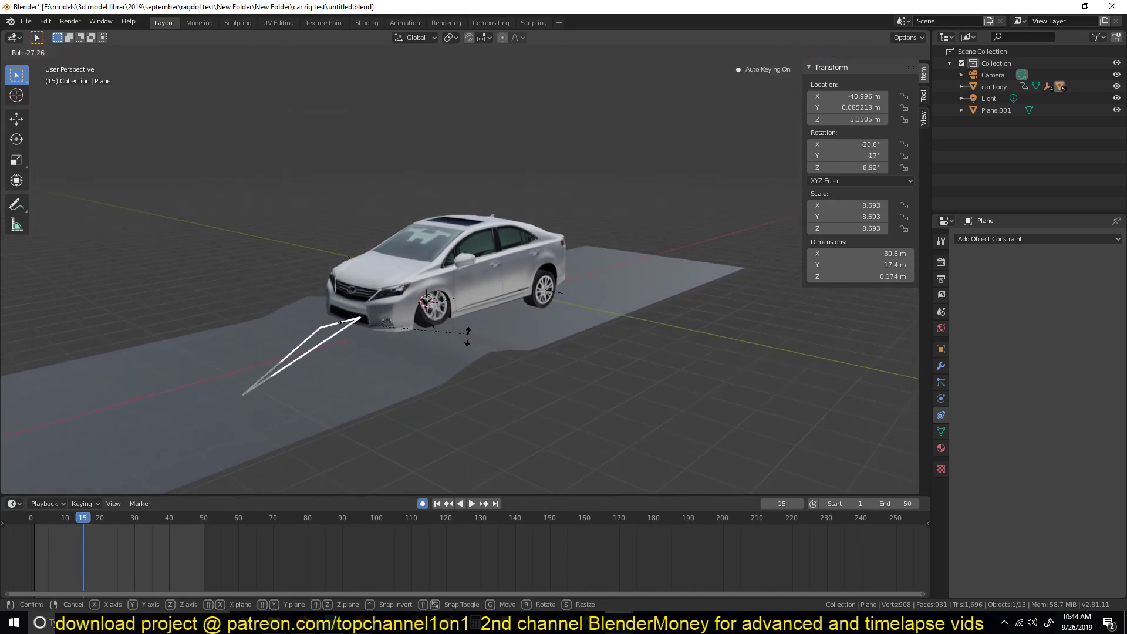
right_click(358, 372)
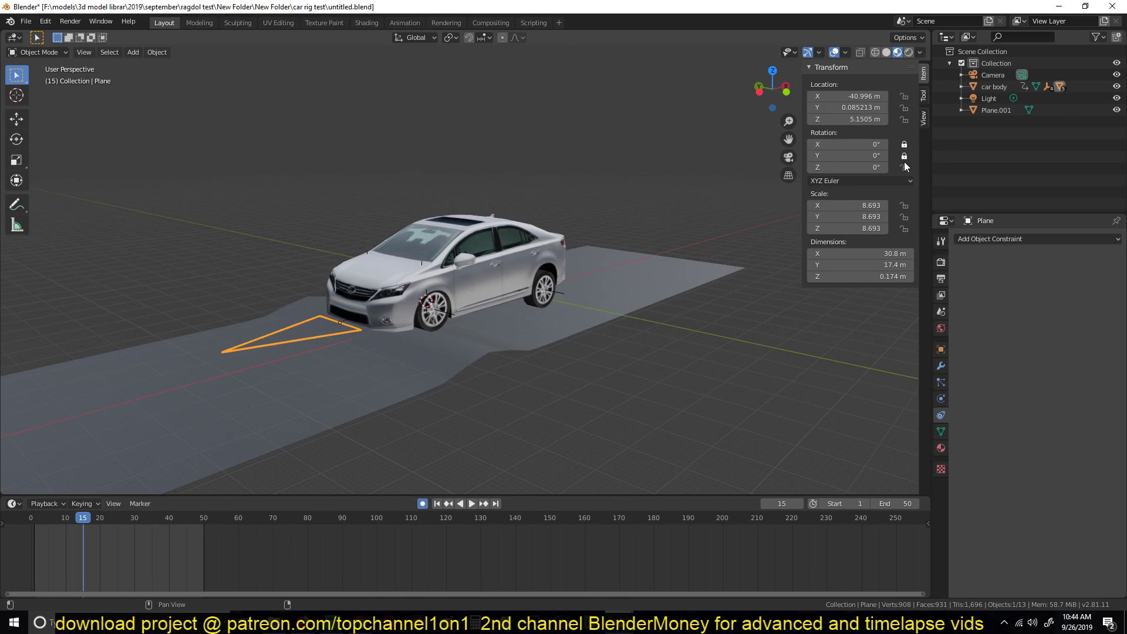
Step: Test the locked steering controller with free and Z-axis rotations to check the front tires' steering, cancelling each one
key(r)
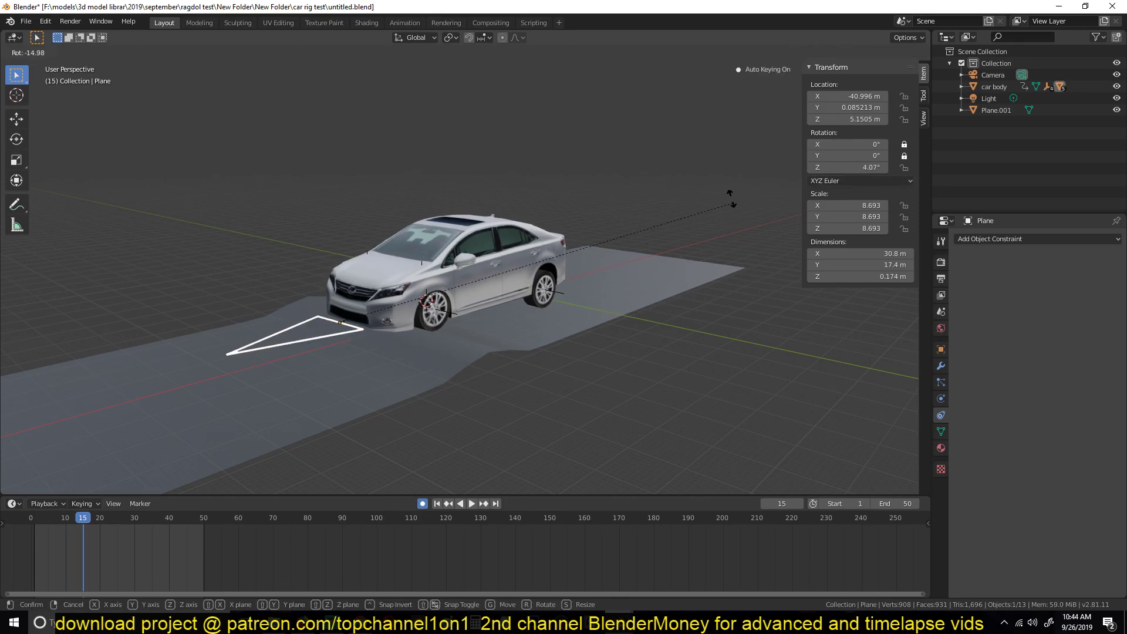
right_click(563, 257)
key(r)
key(z)
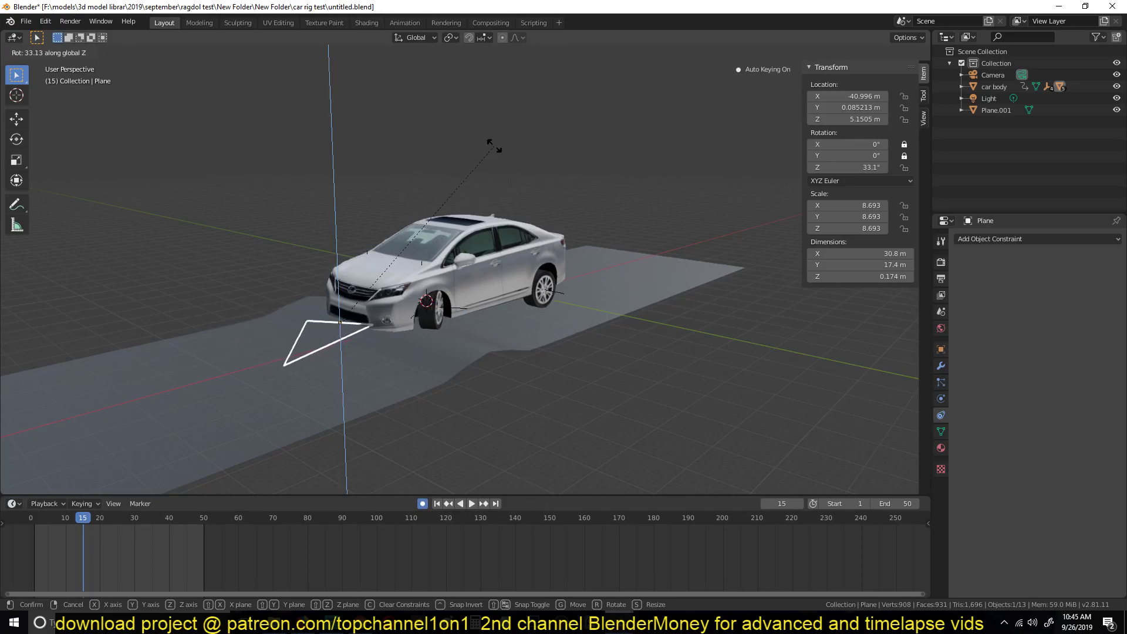
right_click(407, 371)
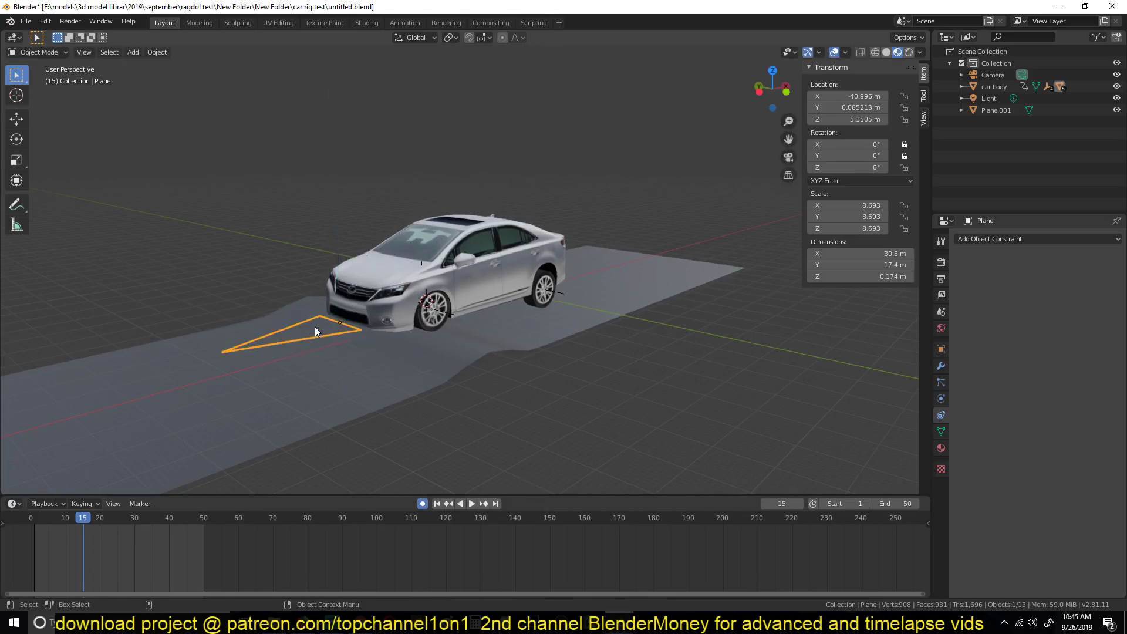
key(r)
key(z)
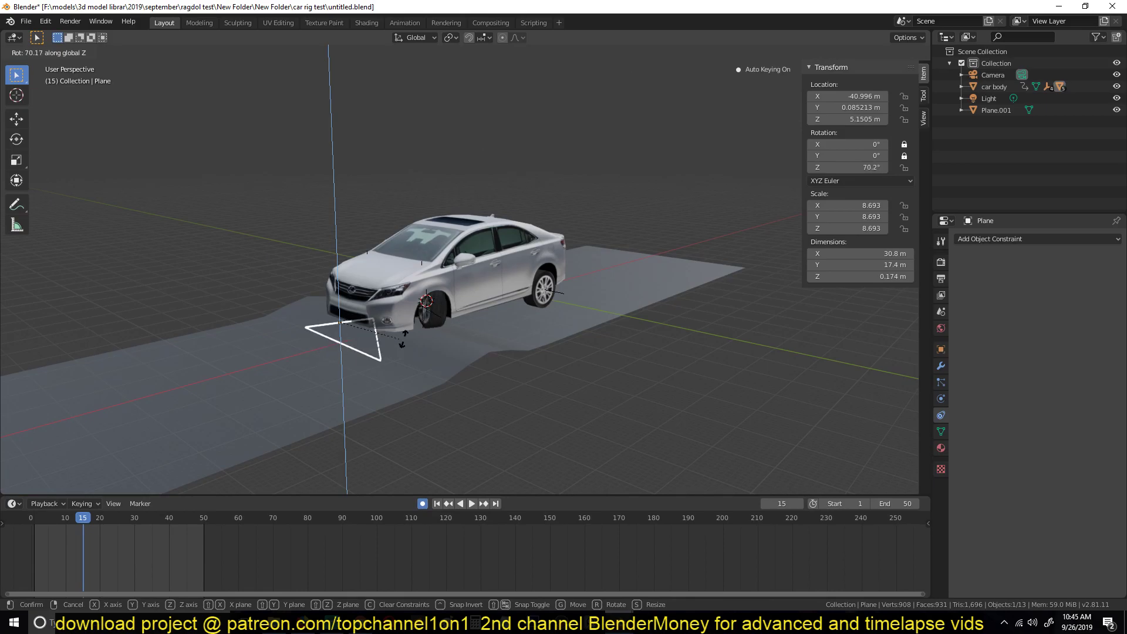
right_click(211, 336)
key(r)
key(z)
right_click(357, 356)
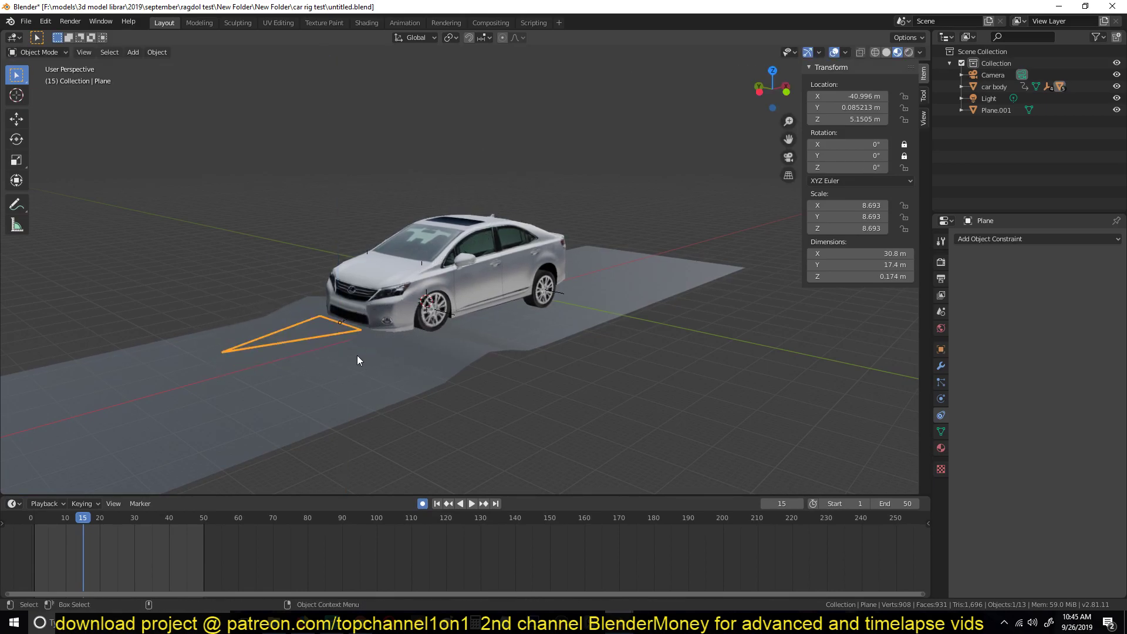
Step: Look through the object constraints available for the steering controller and play the animation
middle_drag(395, 347, 460, 345)
click(1001, 239)
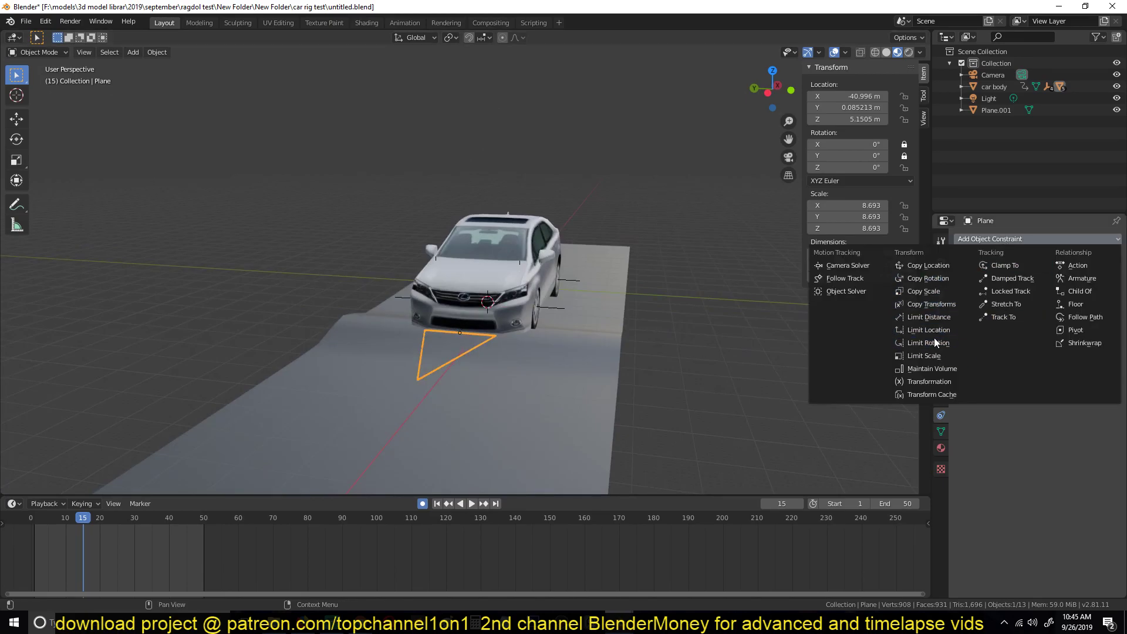
middle_drag(529, 293, 491, 286)
key(space)
key(Escape)
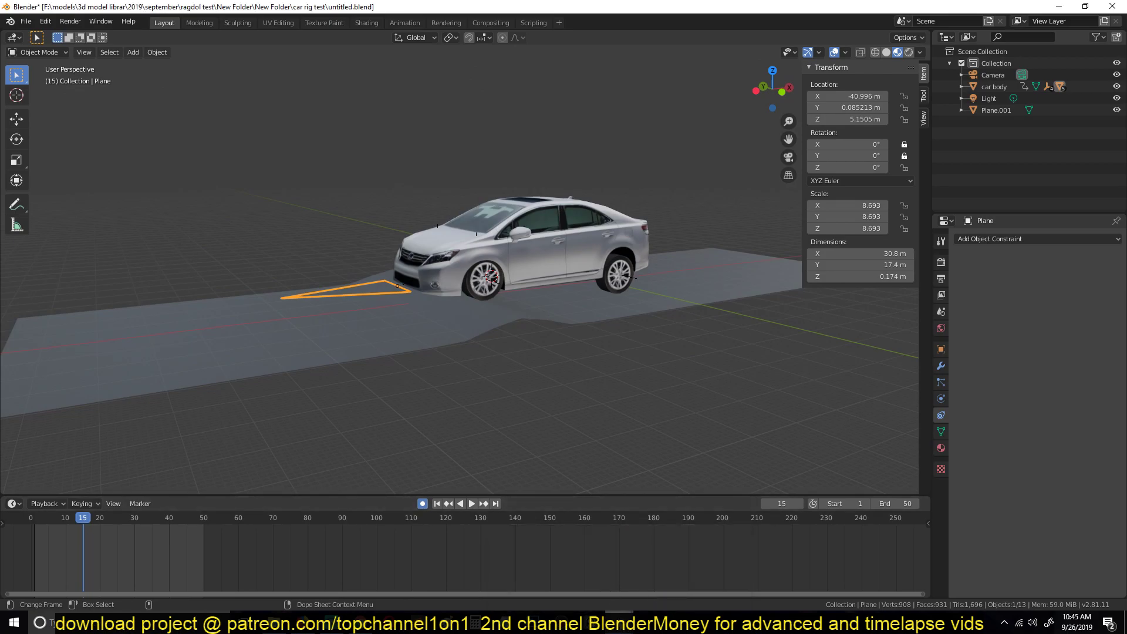
Step: Switch to the Blender window with qw.blend and examine the finished car rig up close
click(619, 622)
click(532, 560)
scroll(604, 368, up, 2)
scroll(565, 364, down, 4)
scroll(619, 312, up, 3)
middle_drag(565, 364, 617, 308)
scroll(619, 312, up, 2)
scroll(617, 309, up, 5)
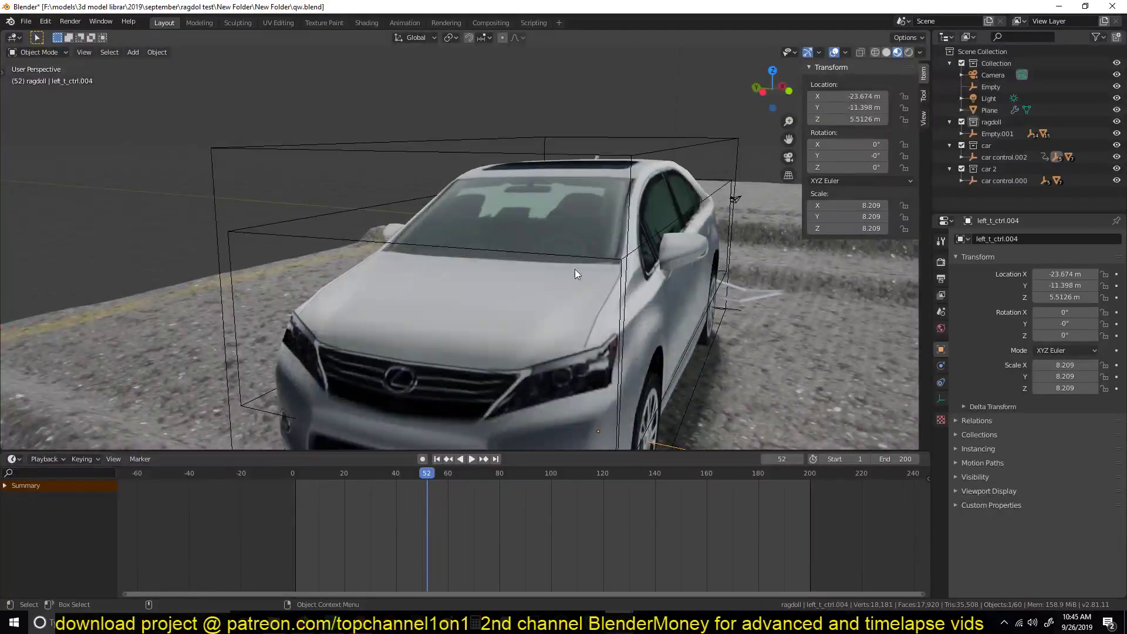
Step: Select the car body's control box in the finished rig and test its rotation freely and about X
click(575, 274)
scroll(603, 284, down, 8)
key(r)
key(r)
right_click(660, 281)
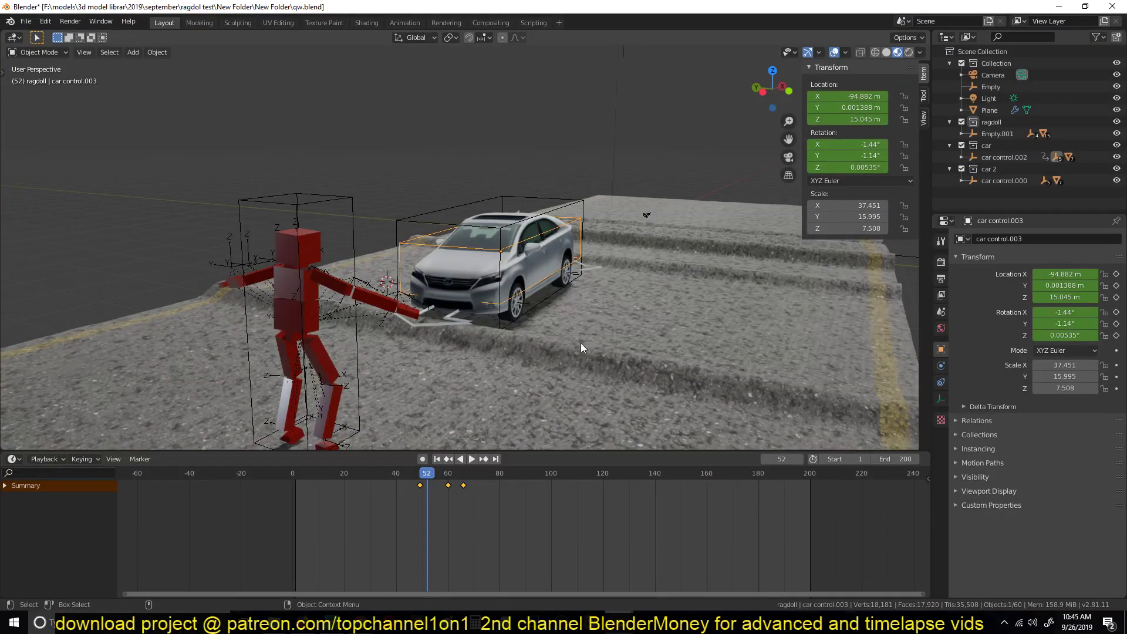
key(r)
key(x)
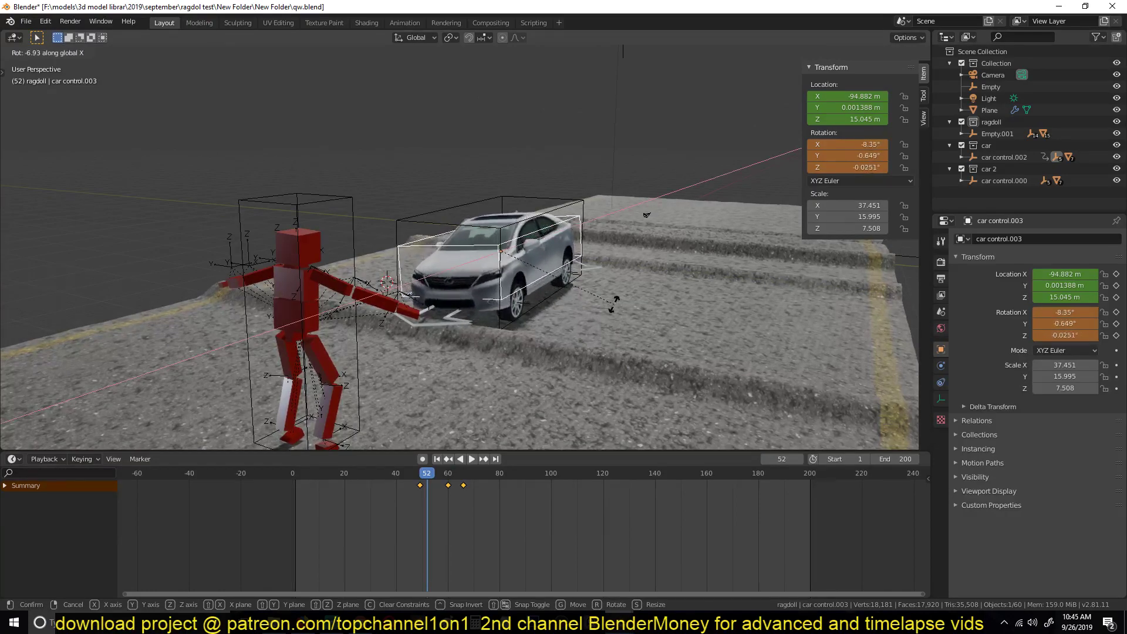
click(614, 355)
Step: Play and scrub the finished rig's animation to around frame 56 to check how the car body tilts over the bumps
key(space)
middle_drag(591, 363, 565, 360)
shift+right_drag(452, 491, 438, 499)
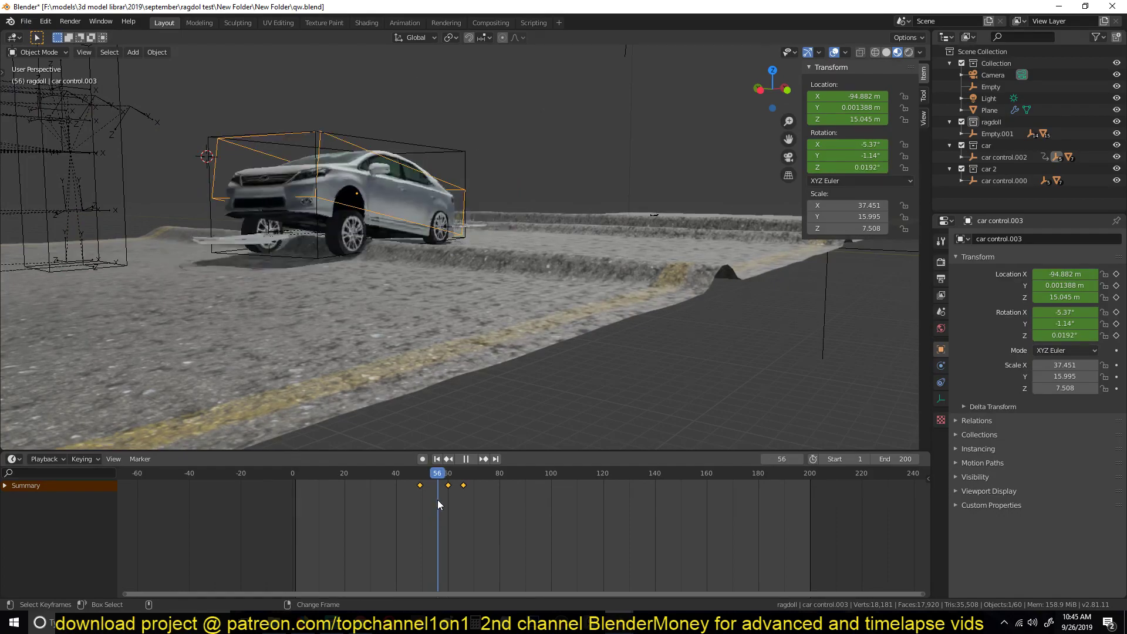
Step: Switch back to the Blender window with untitled.blend and play the animation to check all the tires on the ground
click(619, 623)
click(644, 581)
key(space)
key(Escape)
key(space)
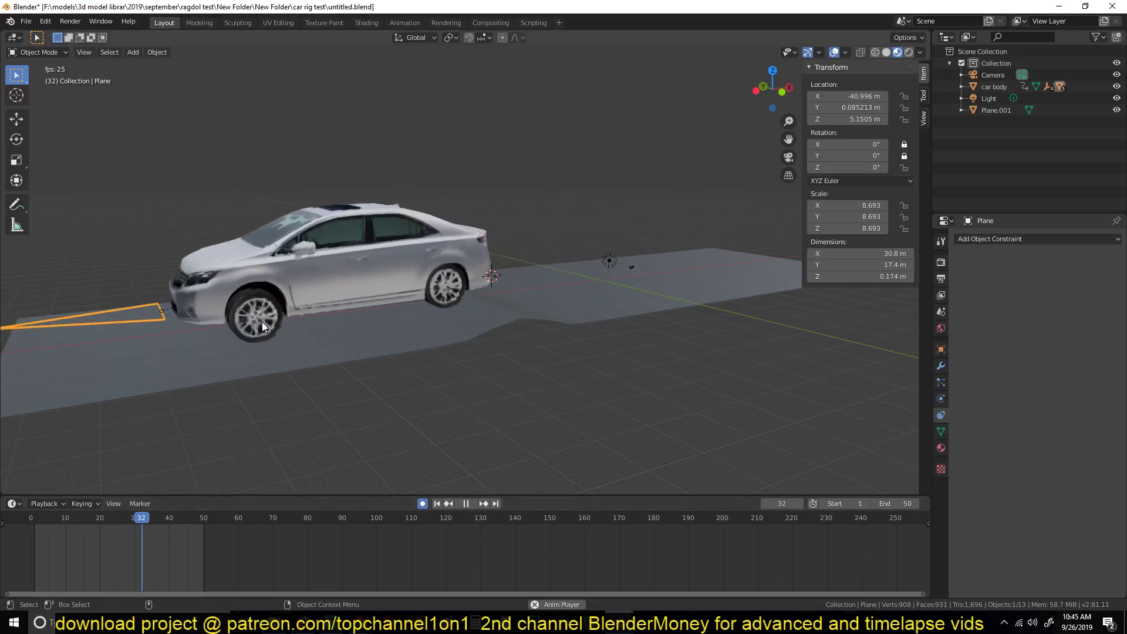
key(Escape)
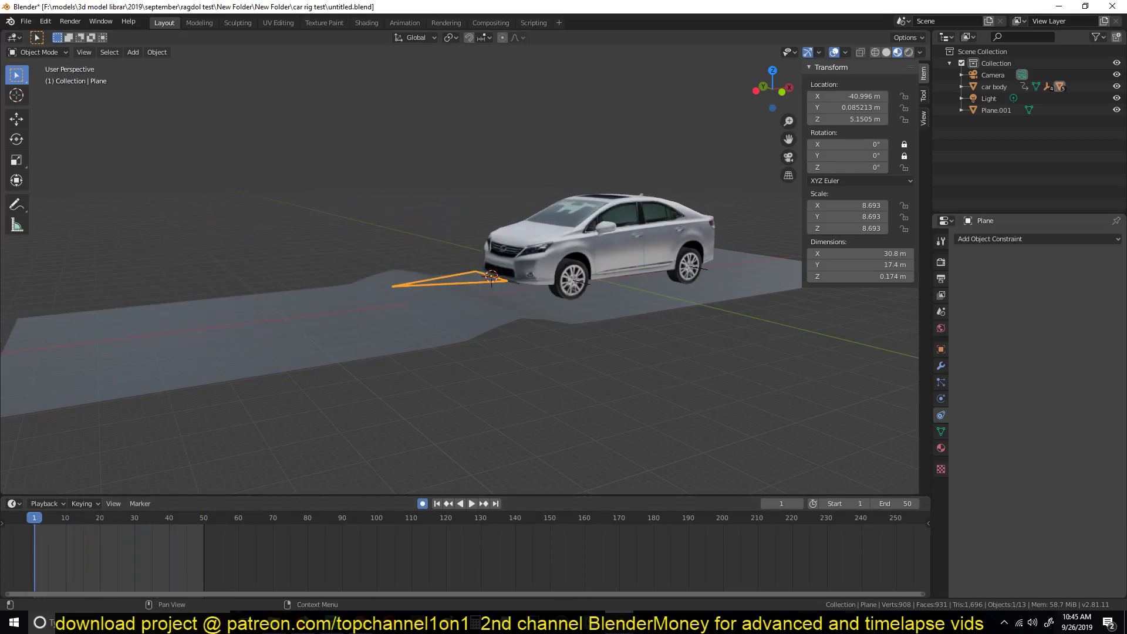